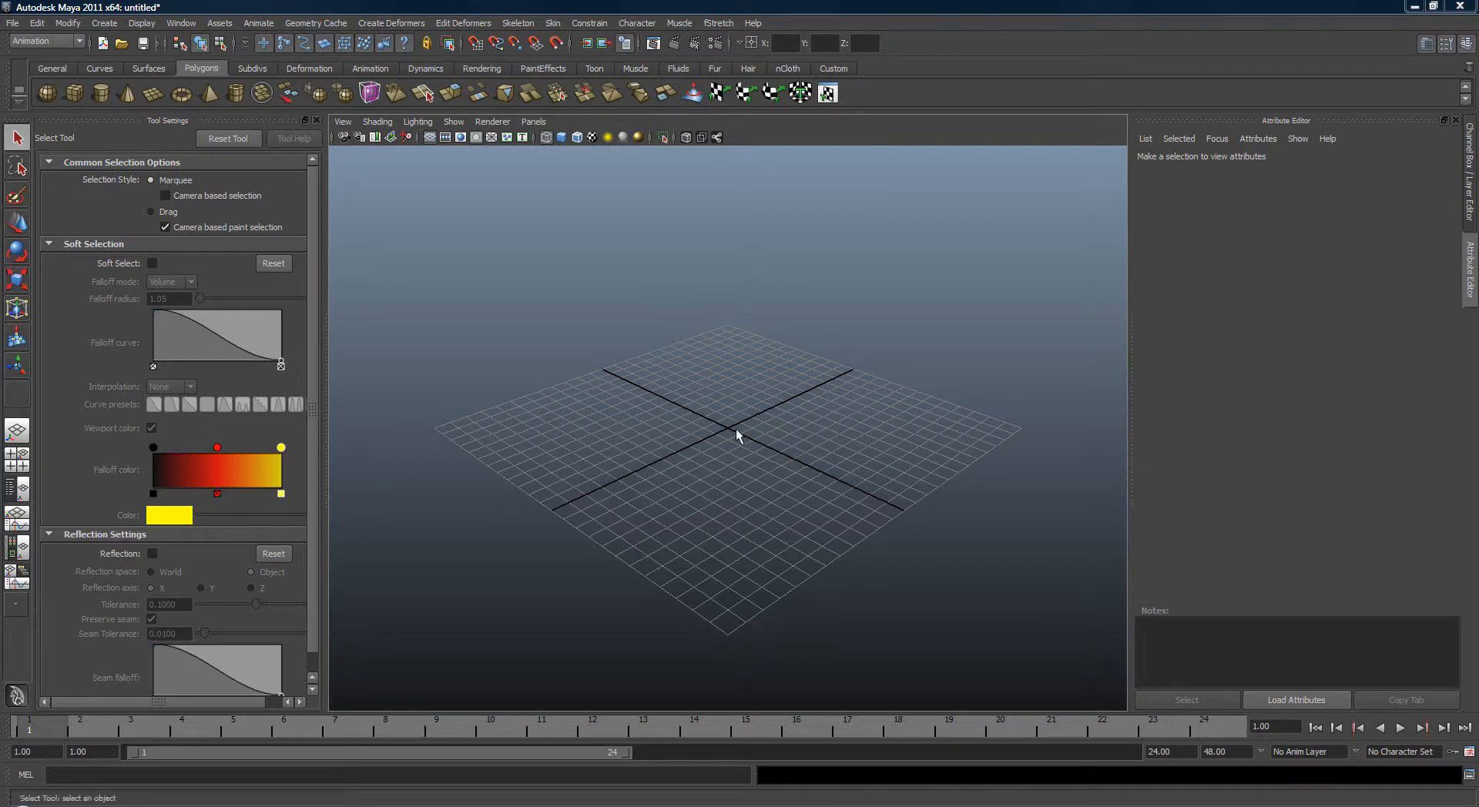
Draw a polygon cylinder standing on the grid at the origin.
alt+drag(601, 411, 667, 451)
scroll(668, 451, up, 1)
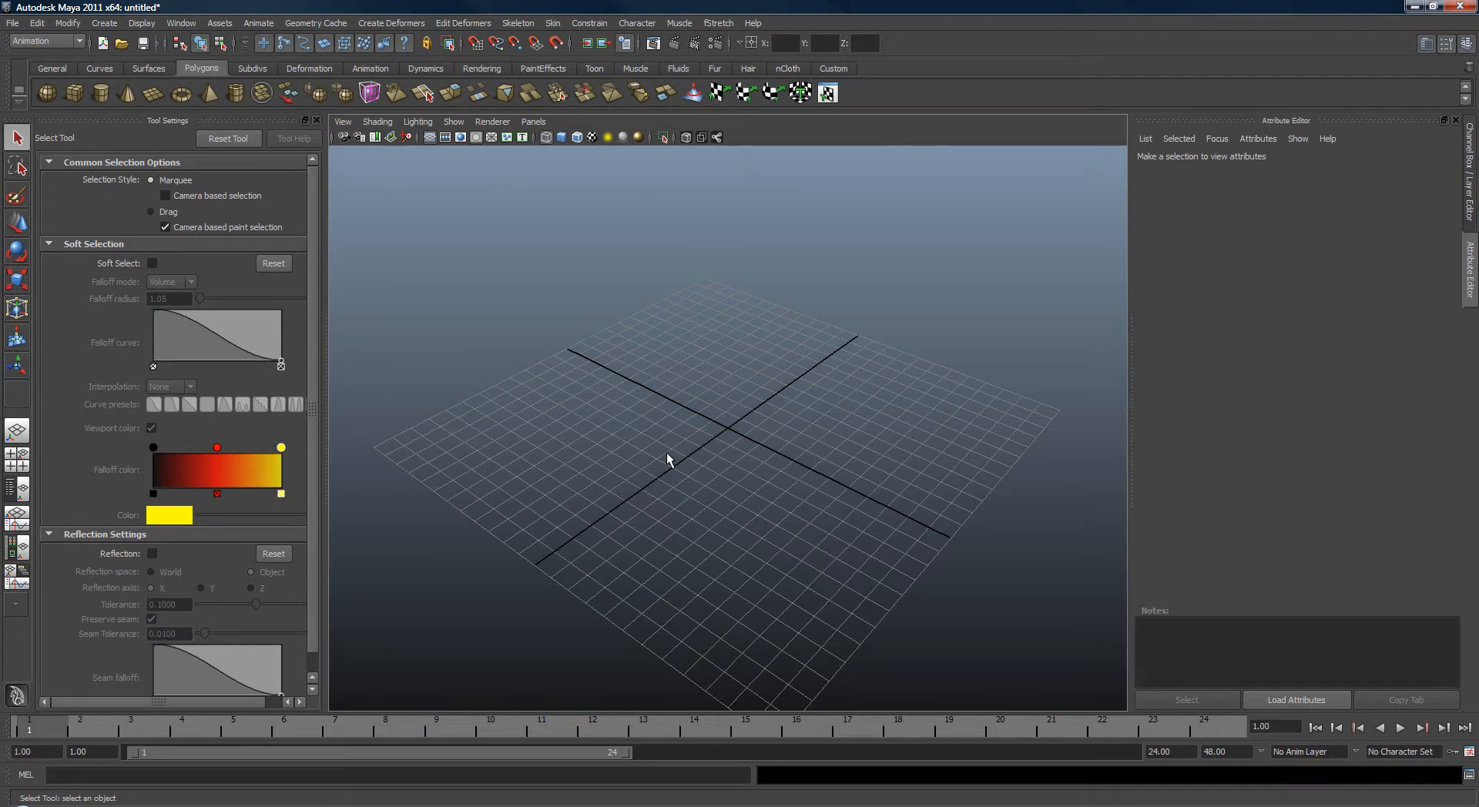
mouse_move(598, 403)
alt+mouse_down()
mouse_move(580, 405)
mouse_move(599, 418)
alt+mouse_up()
key(space)
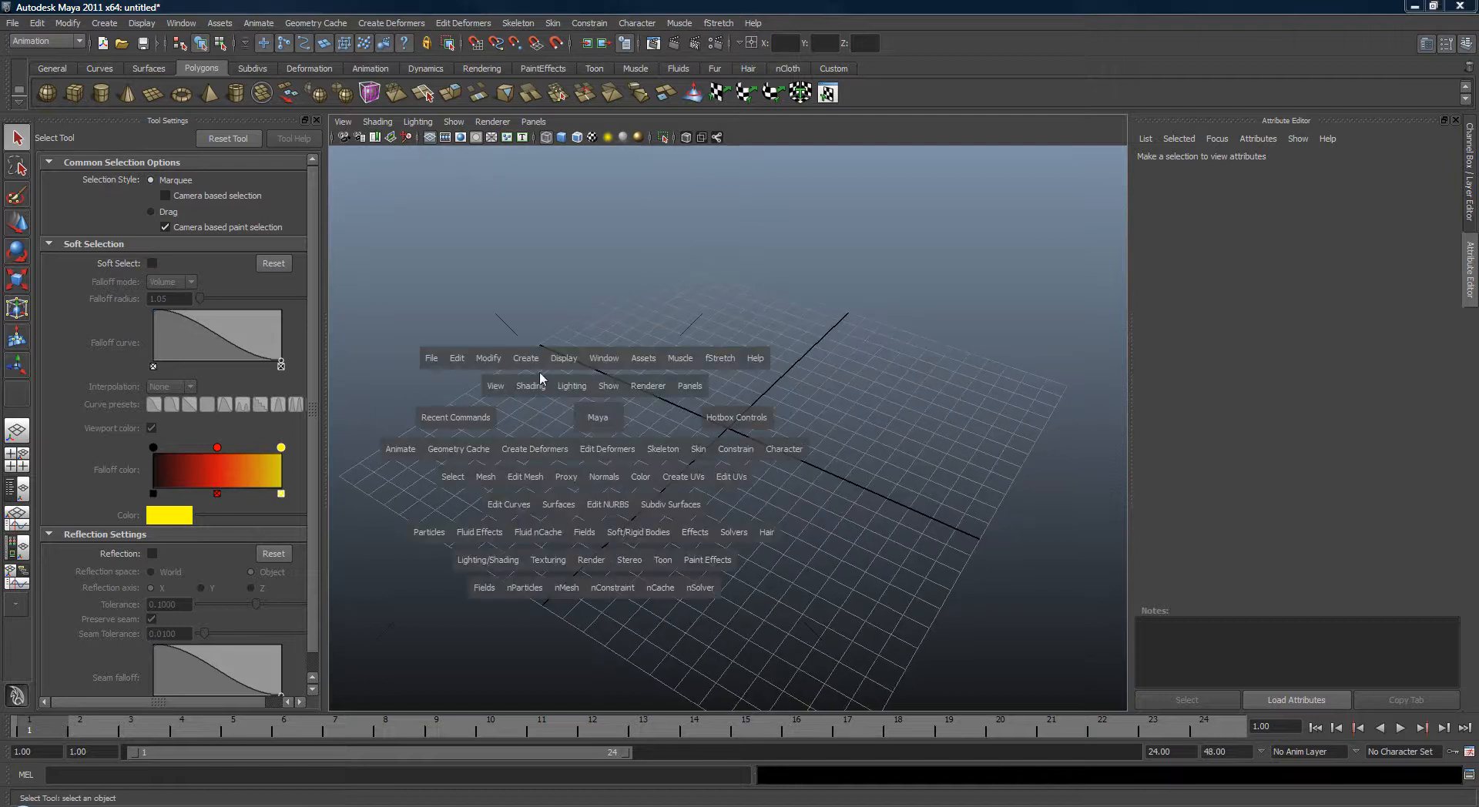
click(519, 359)
click(721, 438)
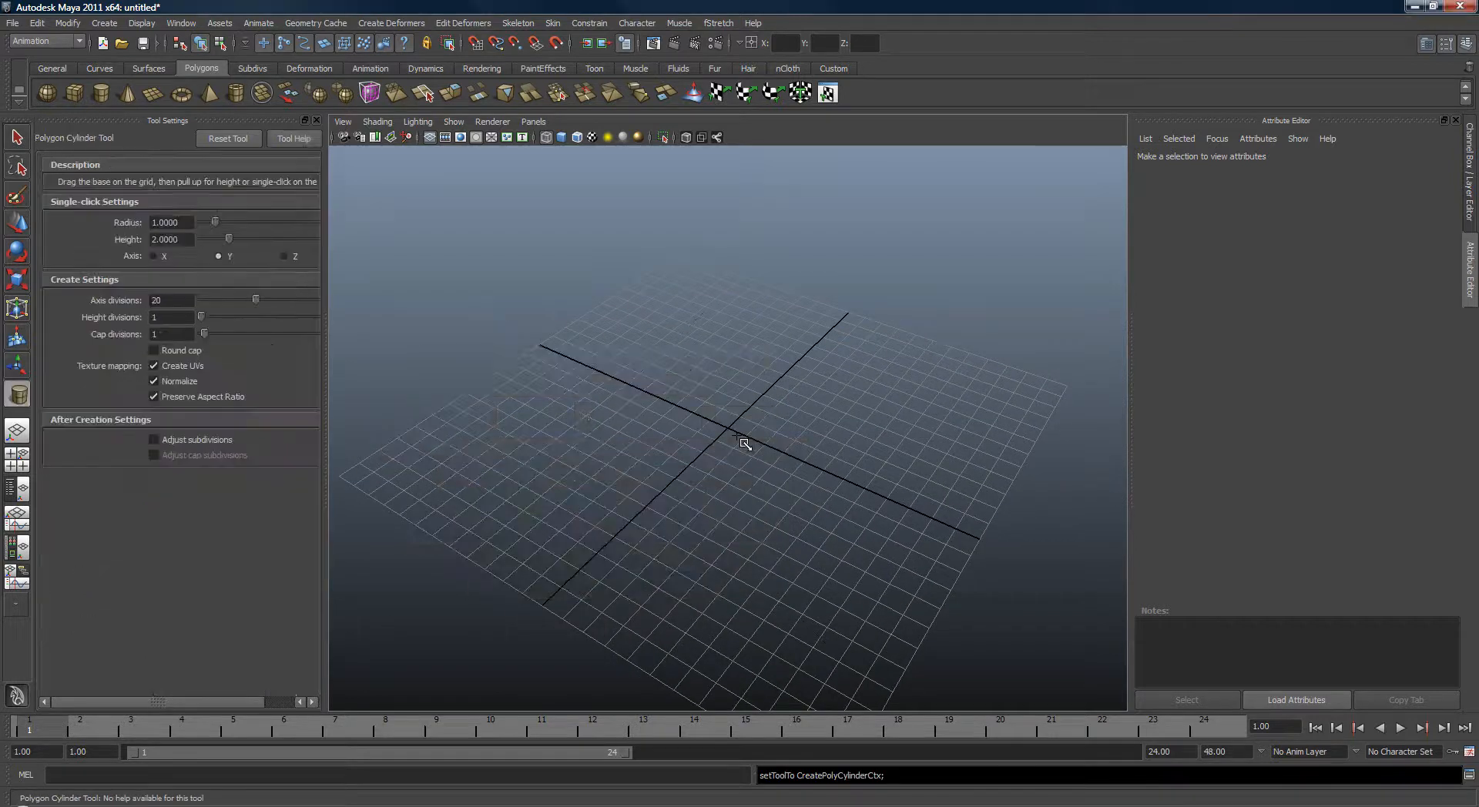
drag(733, 437, 753, 278)
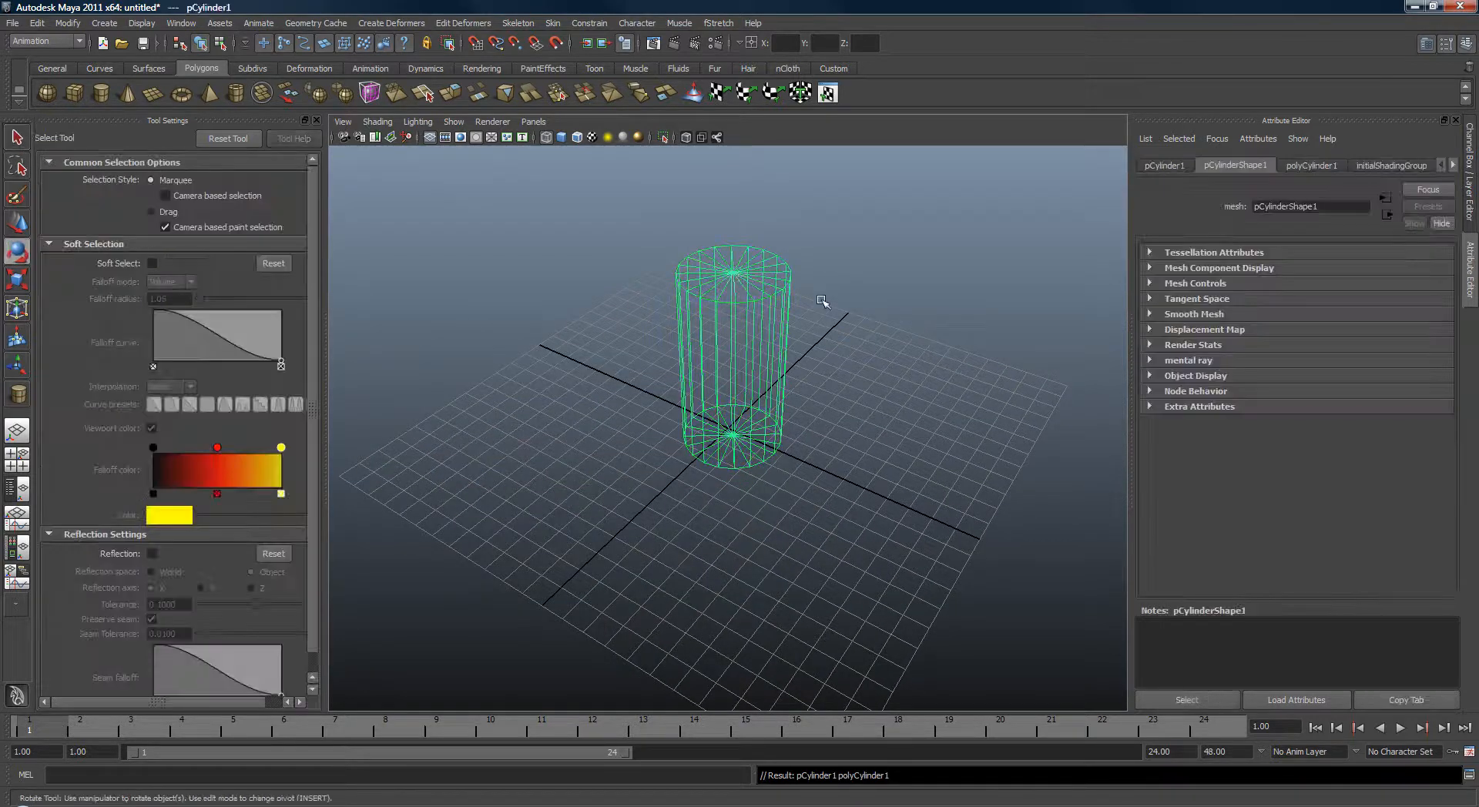
Set the cylinder's Translate X, Y and Z to 0.
key(e)
key(ctrl+a)
drag(1439, 208, 1434, 185)
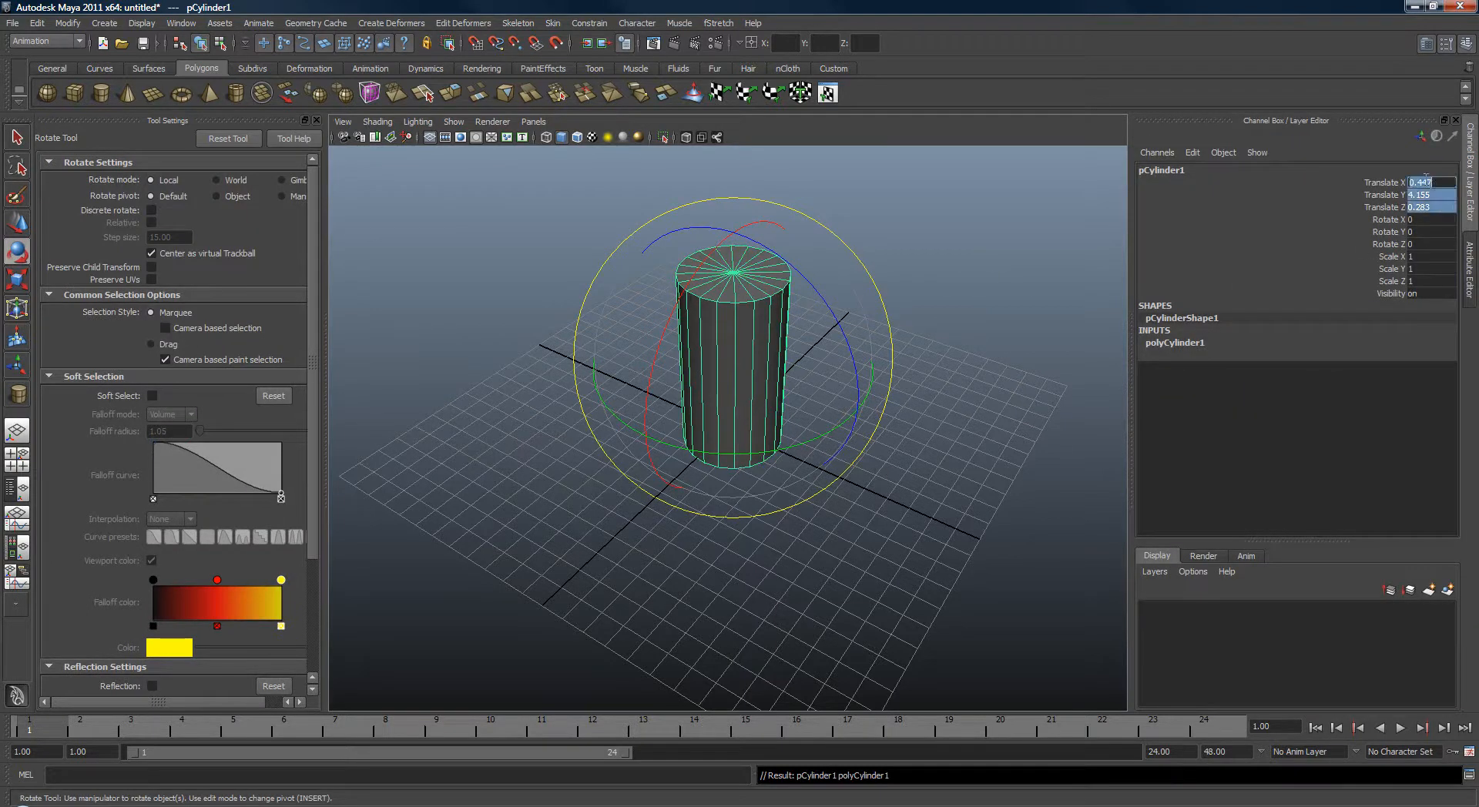
text(0)
key(Return)
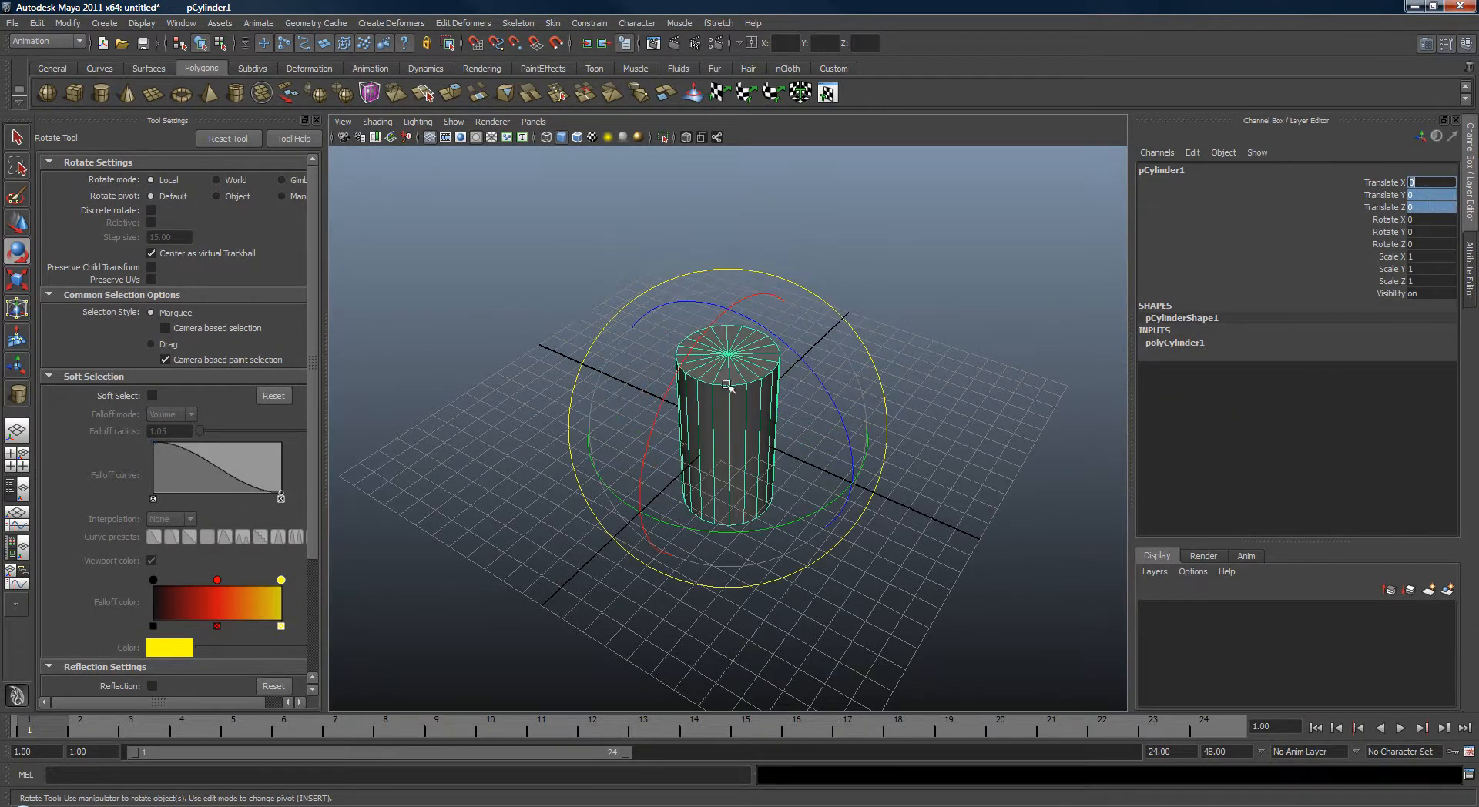
Set the cylinder's Rotate Z to 90 so it lies horizontally.
alt+drag(728, 387, 798, 358)
click(1267, 245)
alt+drag(832, 309, 1042, 430)
double_click(1423, 244)
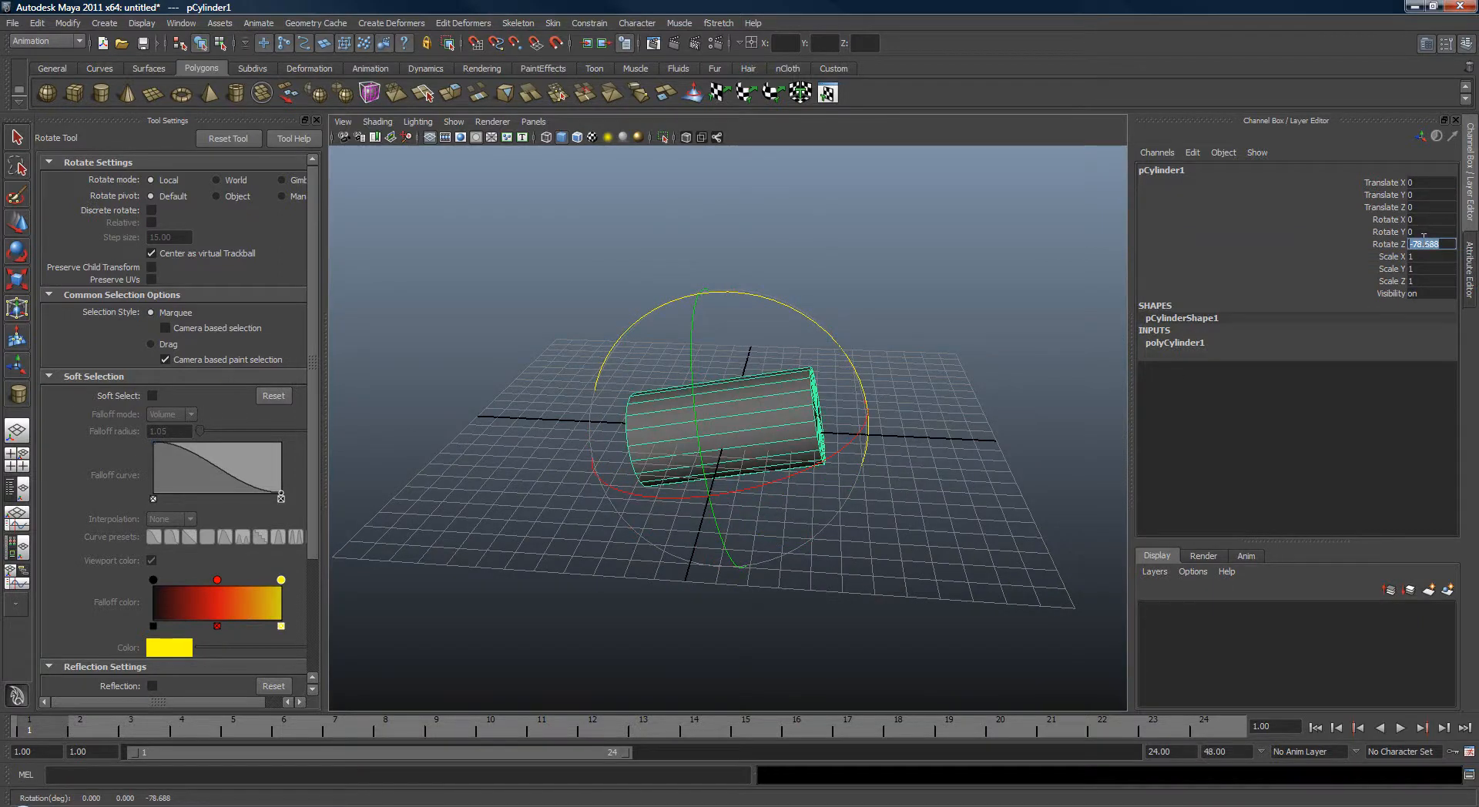
text(90)
key(Return)
Stretch the cylinder along its length with the Scale tool.
alt+drag(539, 462, 412, 354)
key(r)
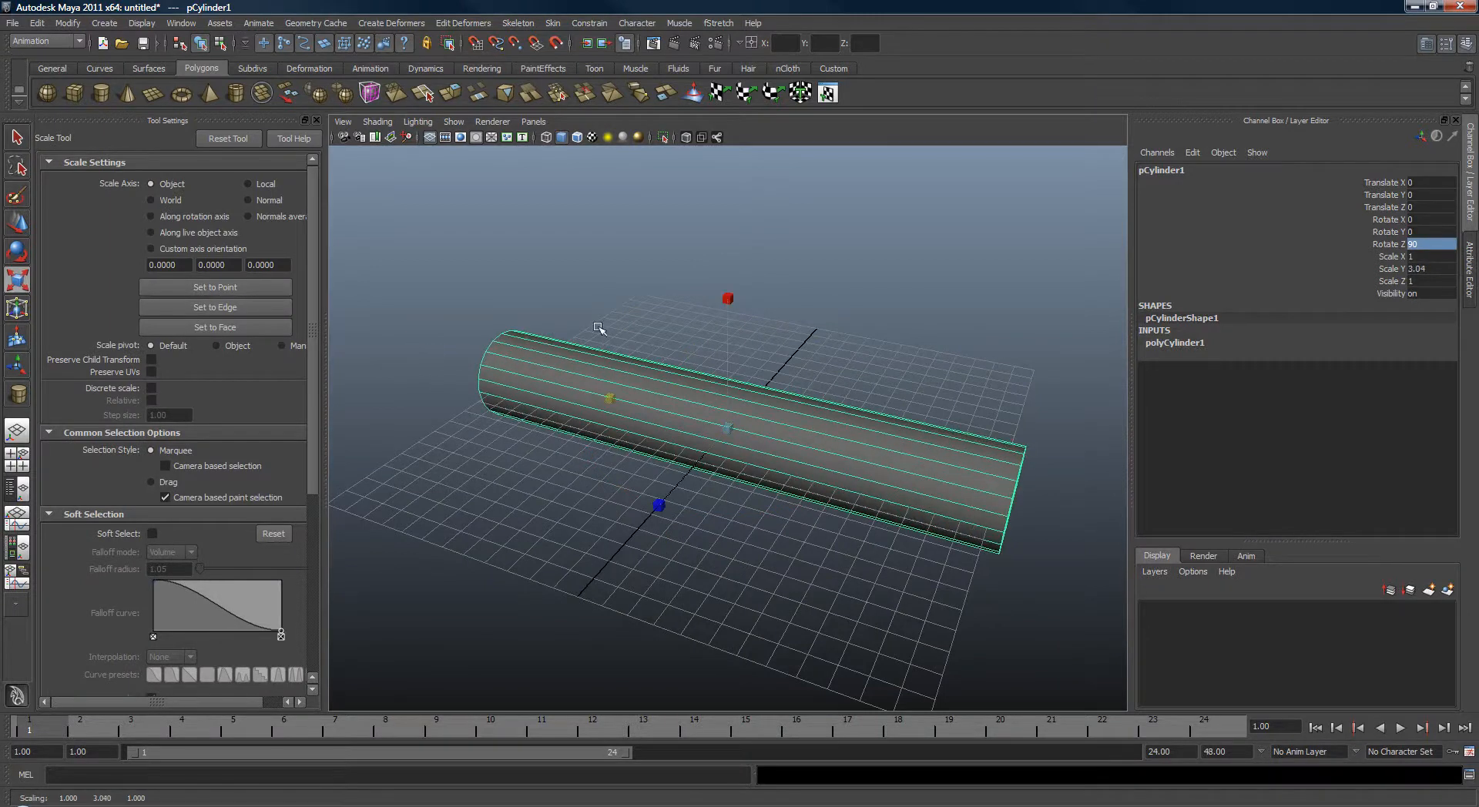
drag(727, 429, 590, 381)
Set the cylinder's Subdivisions Height to 32.
key(q)
click(1175, 344)
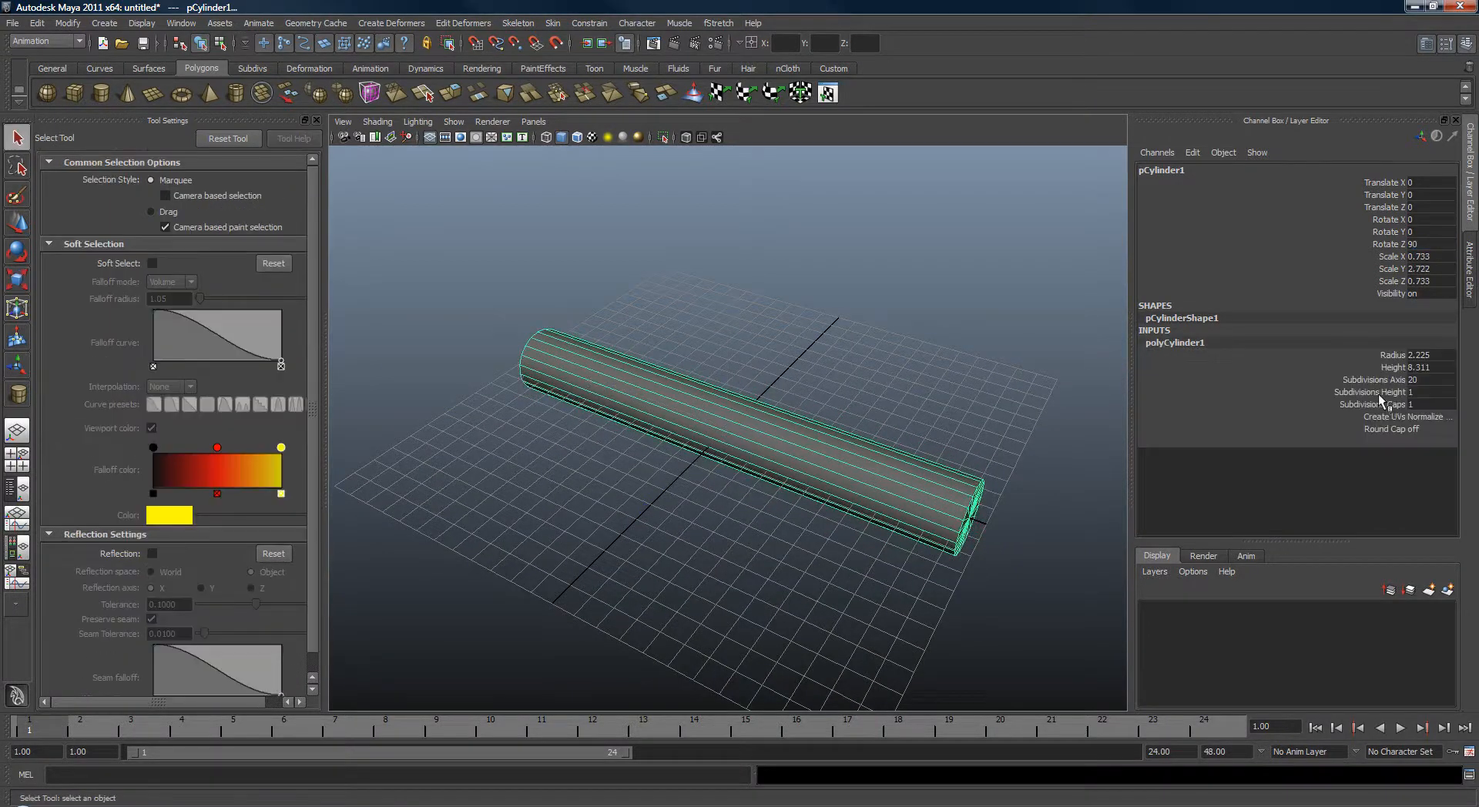
click(1383, 392)
middle_drag(802, 444, 1001, 448)
alt+drag(982, 452, 878, 450)
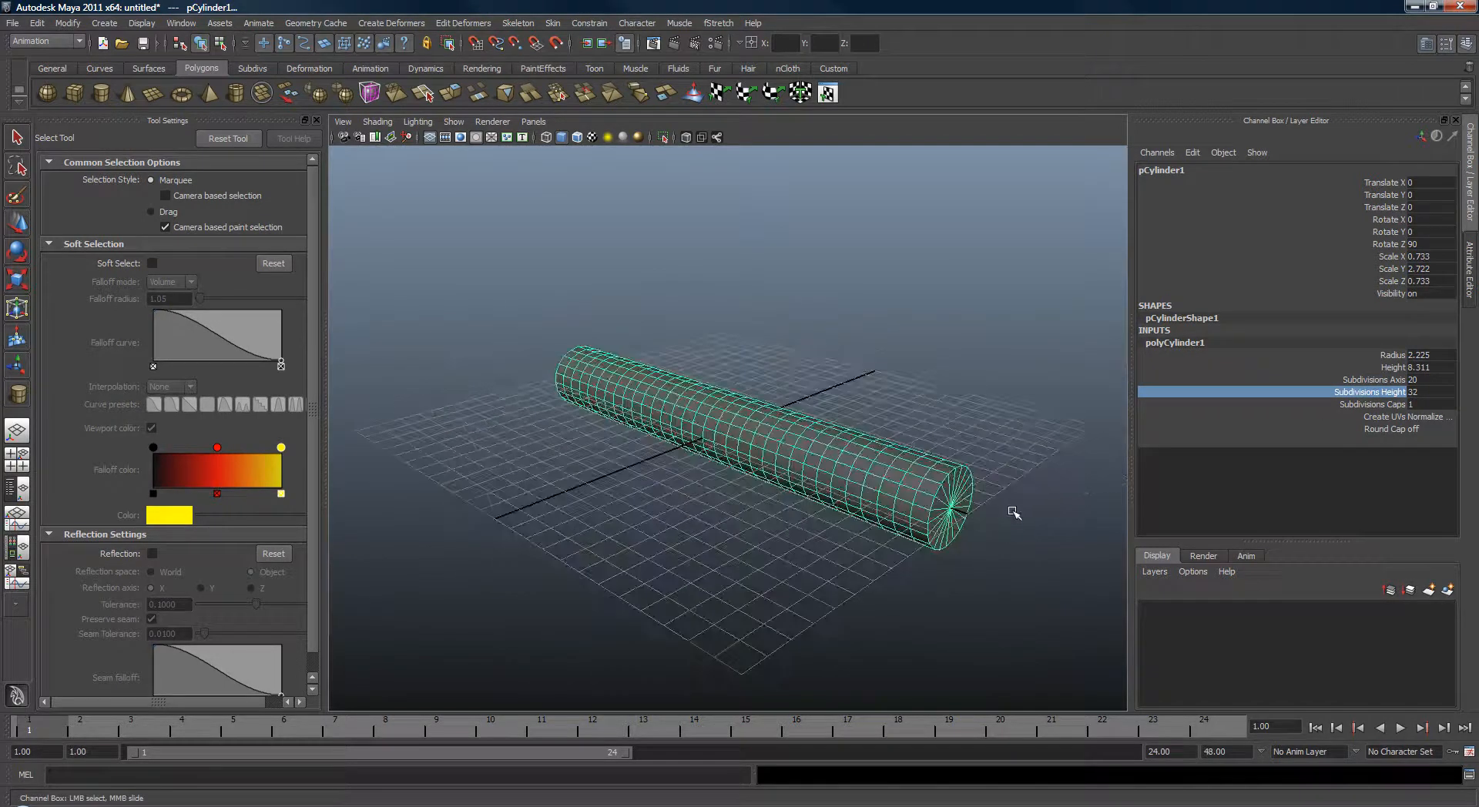
Delete the cap faces at both ends of the cylinder in wireframe view.
right_drag(950, 494, 940, 520)
alt+drag(973, 512, 1019, 386)
key(4)
drag(971, 509, 973, 506)
key(Delete)
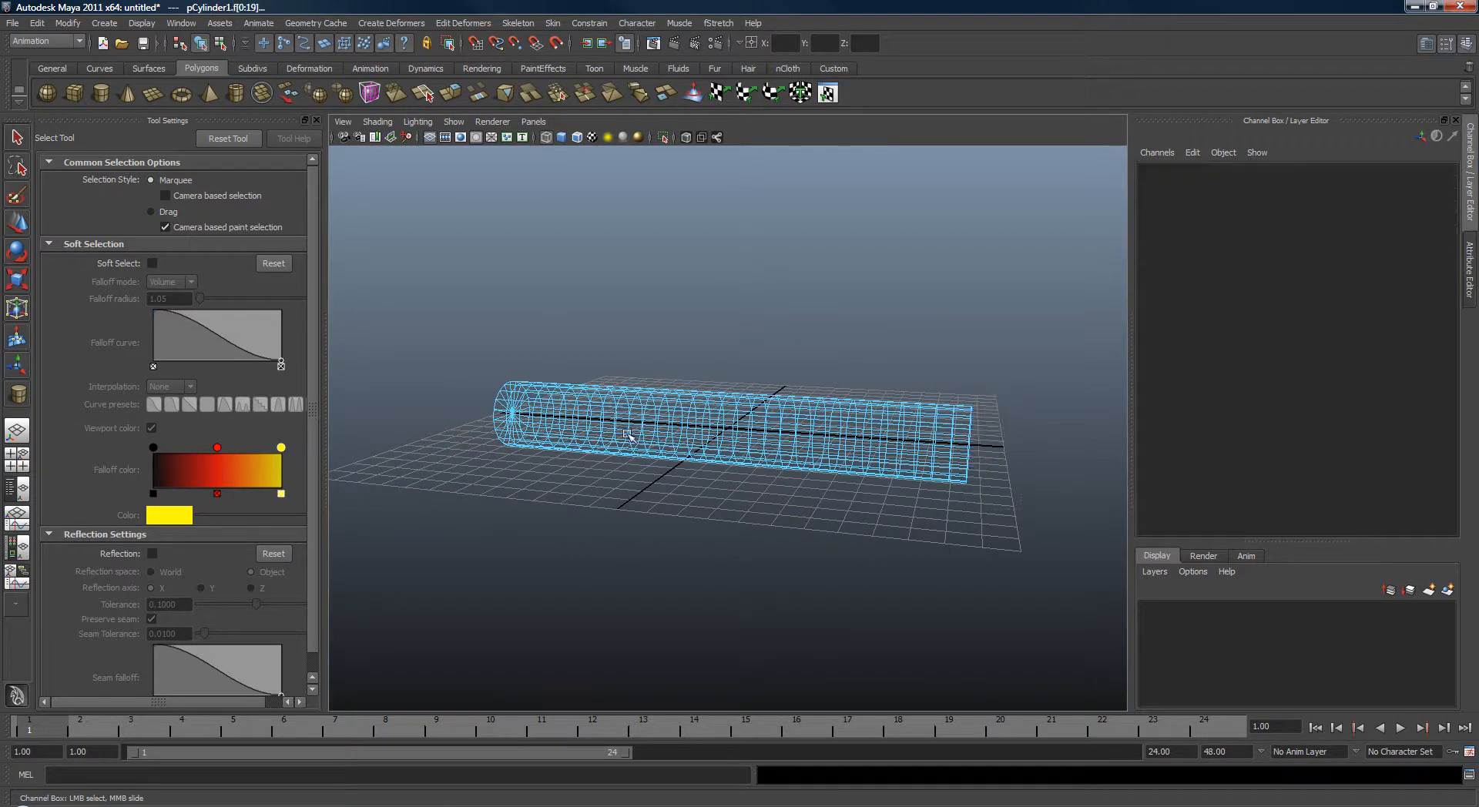
alt+drag(462, 431, 514, 411)
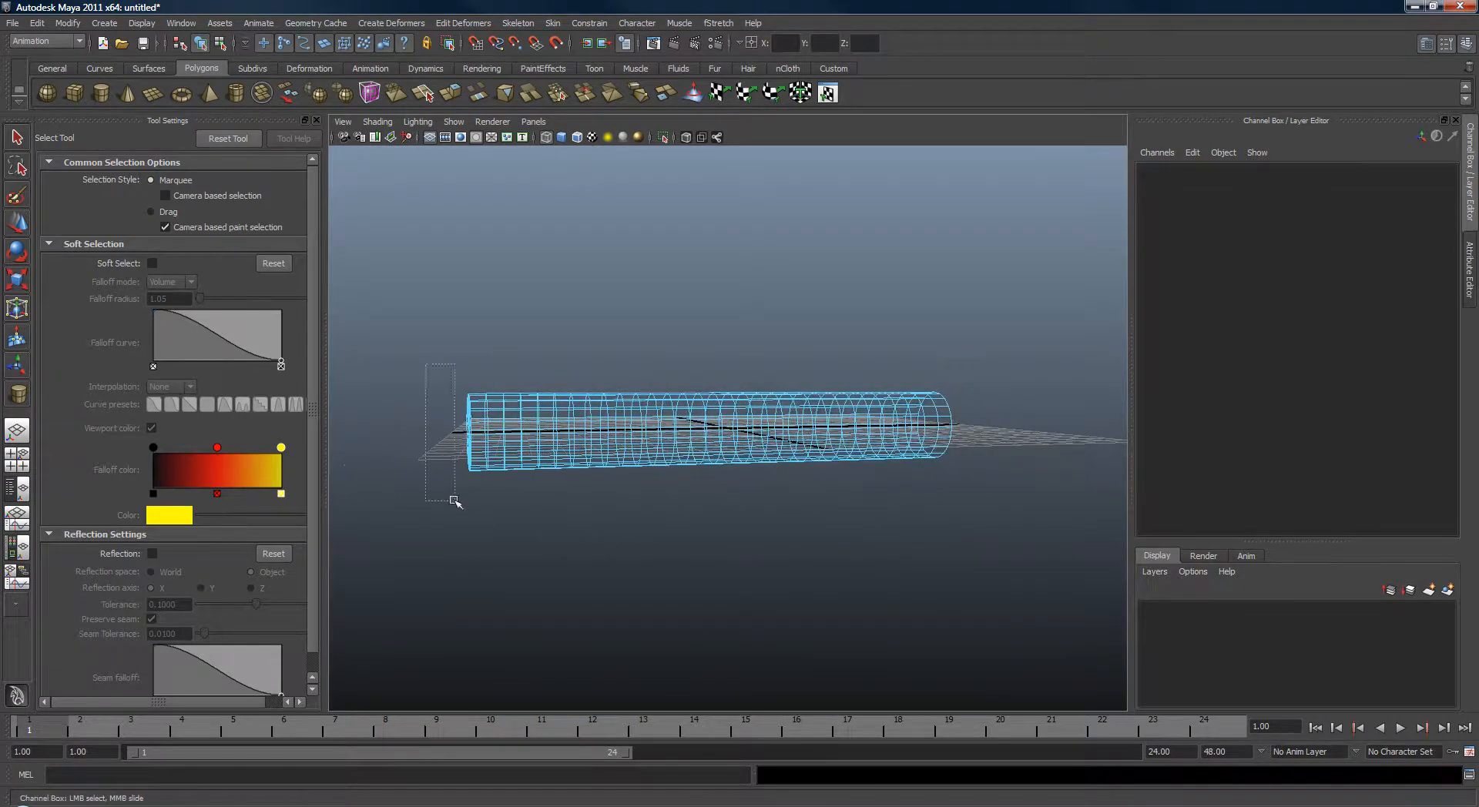
drag(455, 501, 472, 505)
key(Delete)
Select the cylinder in shaded view and freeze its transformations.
alt+drag(649, 400, 659, 431)
key(5)
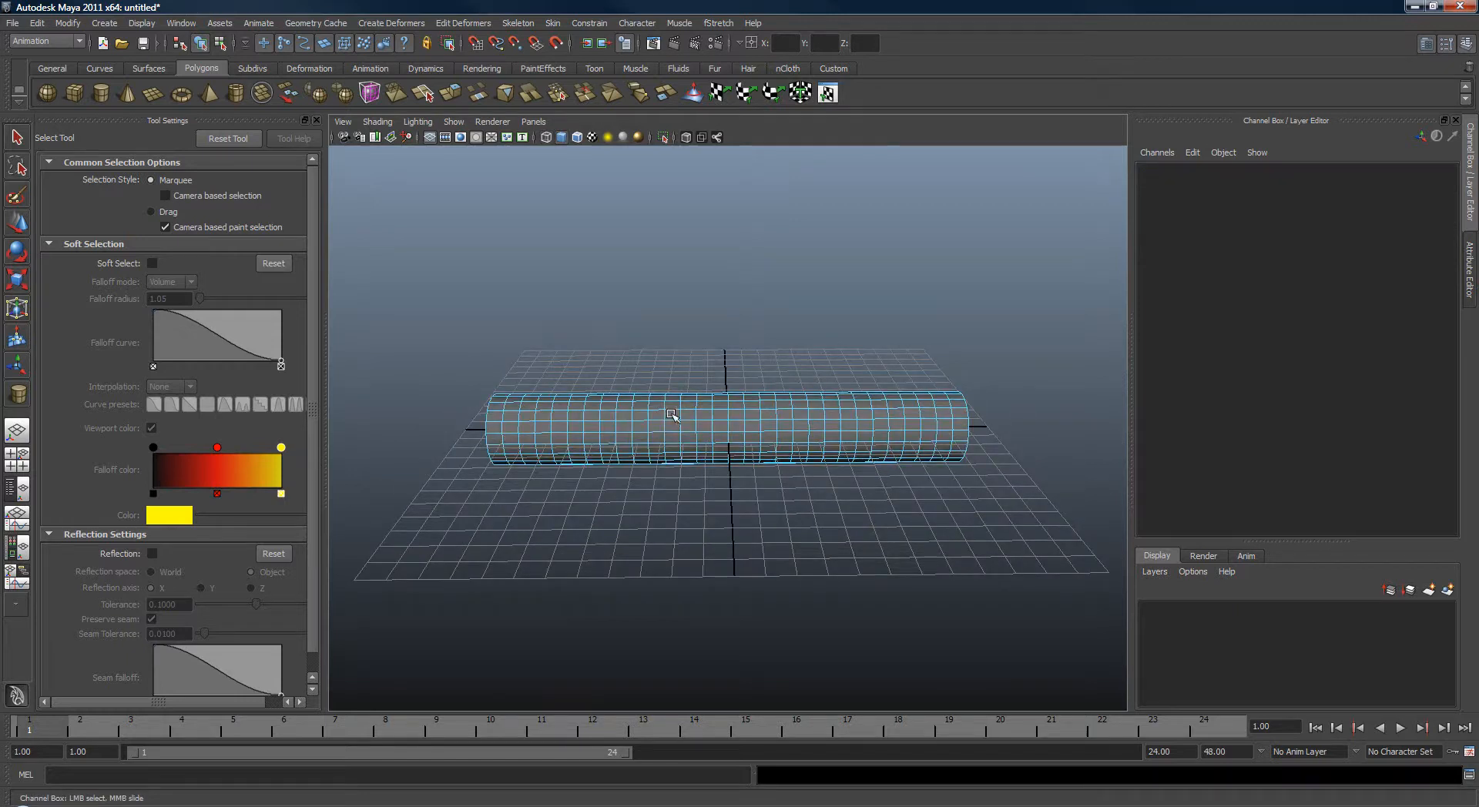
right_drag(672, 416, 694, 402)
alt+drag(746, 456, 773, 507)
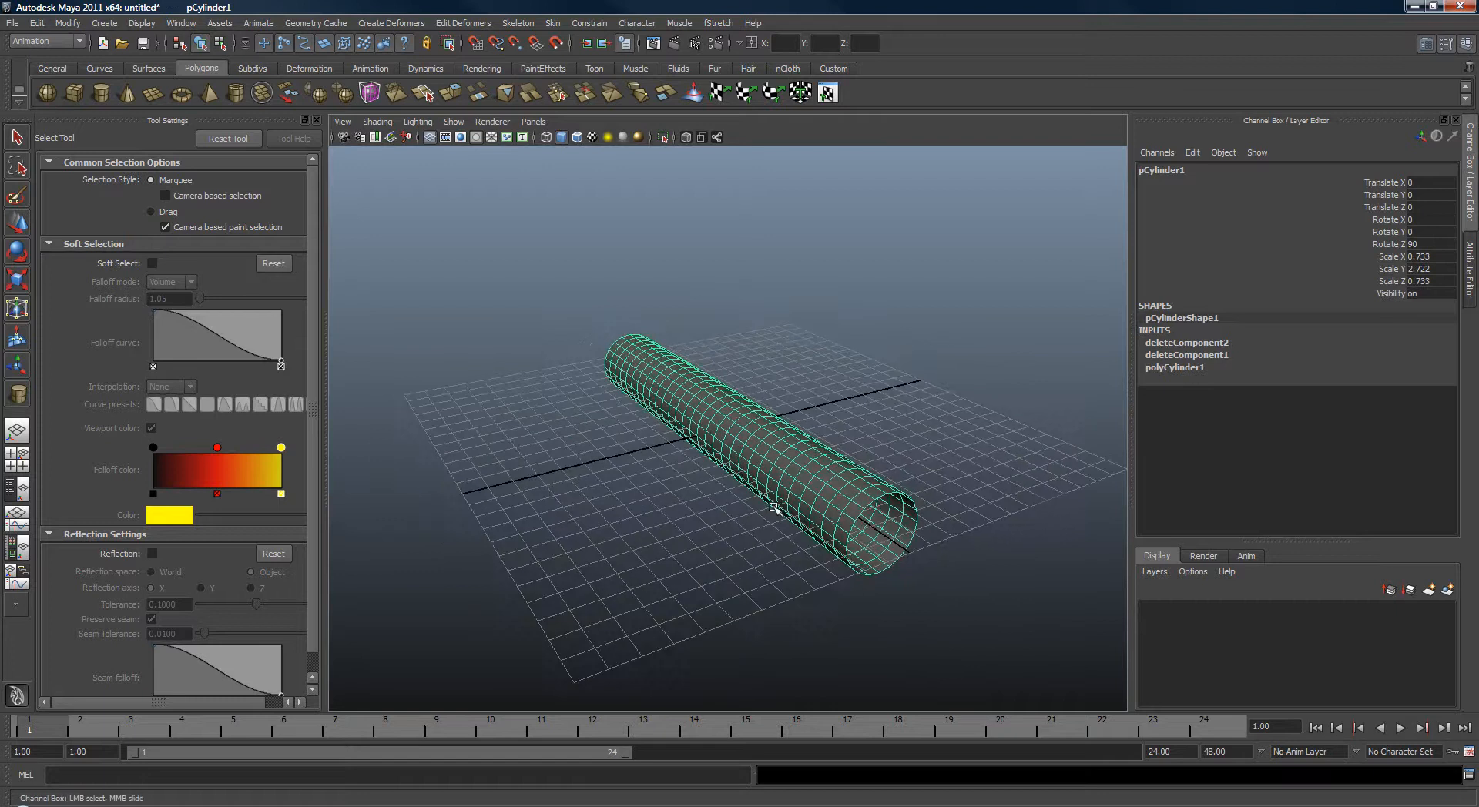
click(35, 23)
mouse_move(69, 23)
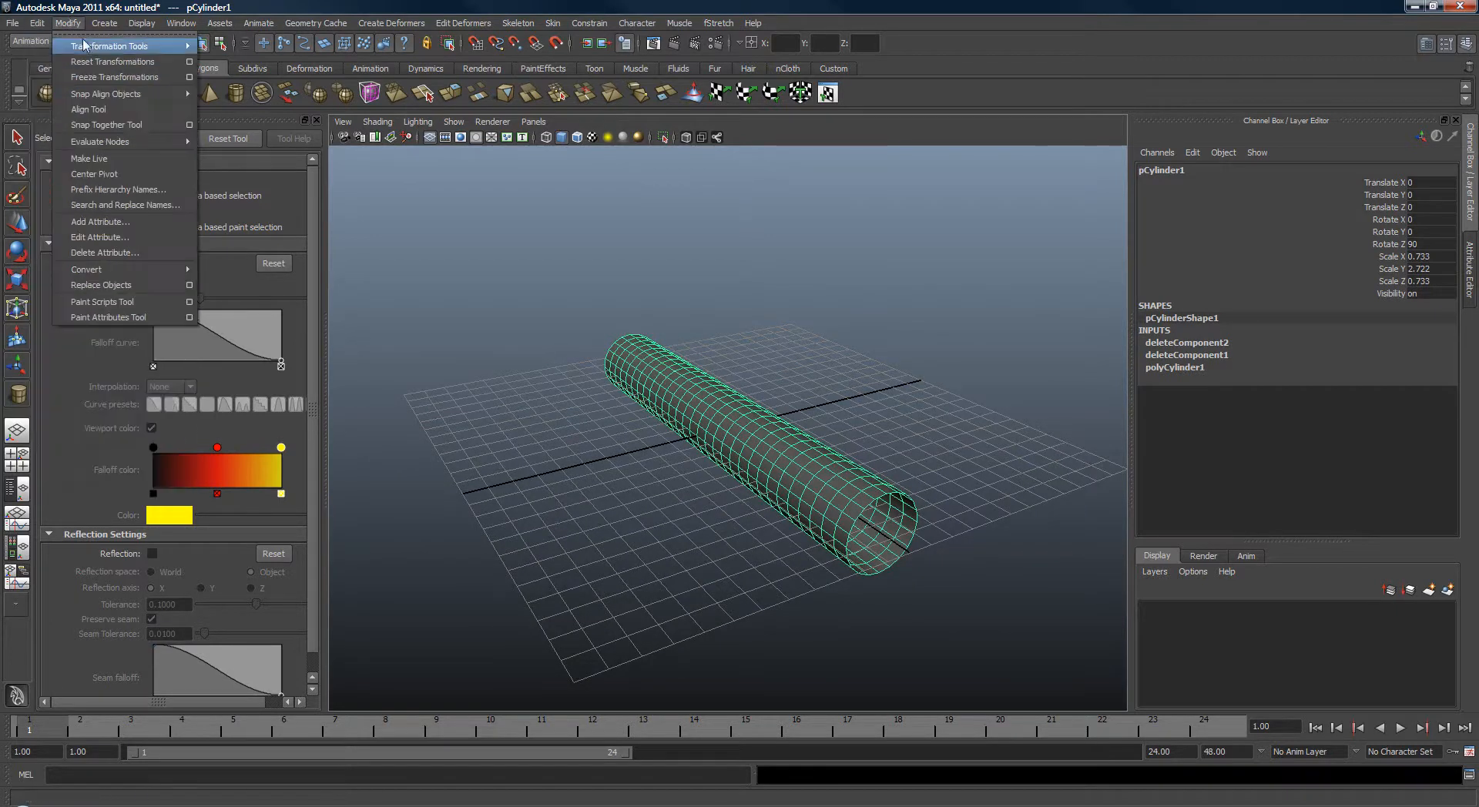
click(108, 77)
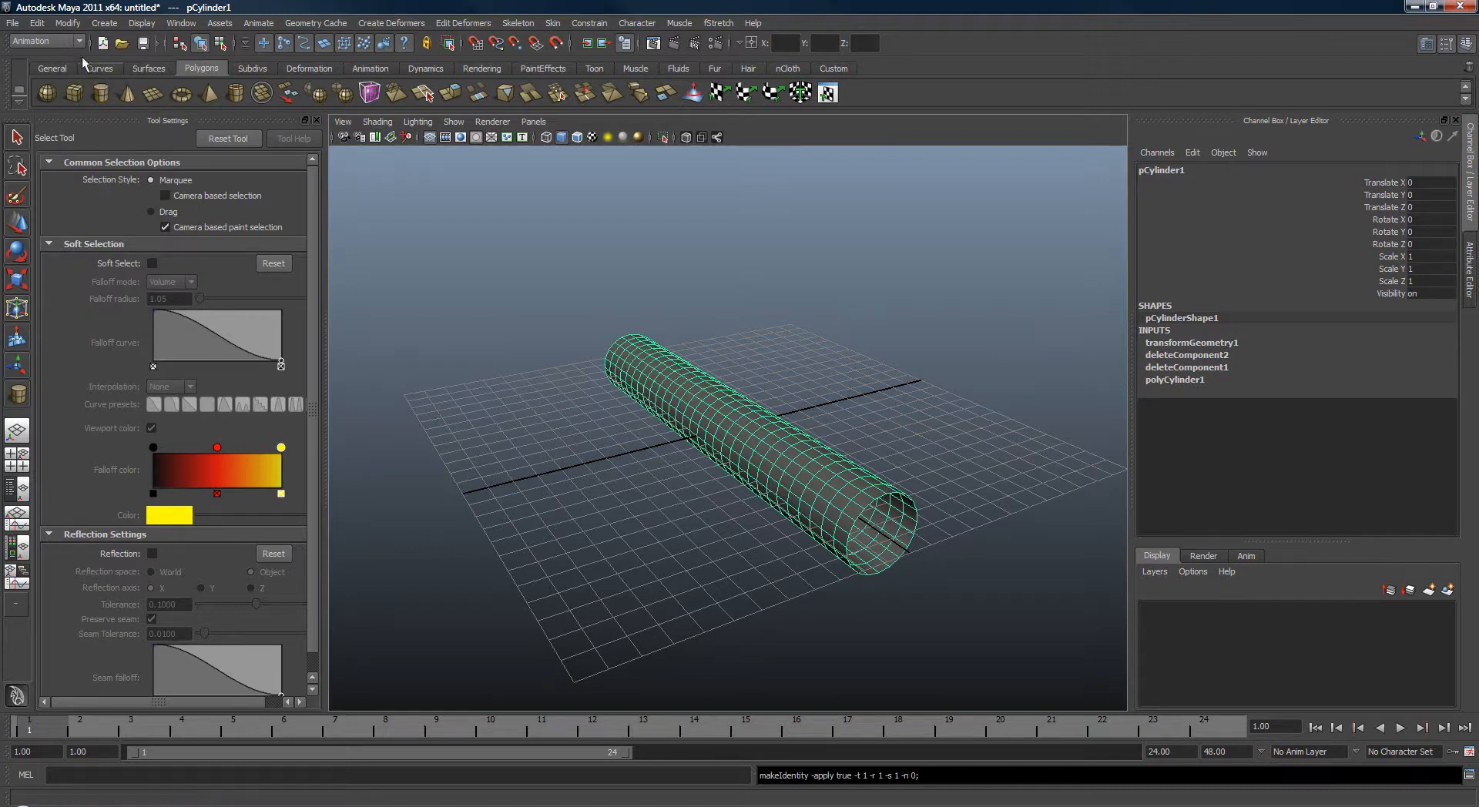
Delete the cylinder's construction history.
click(36, 23)
mouse_move(162, 197)
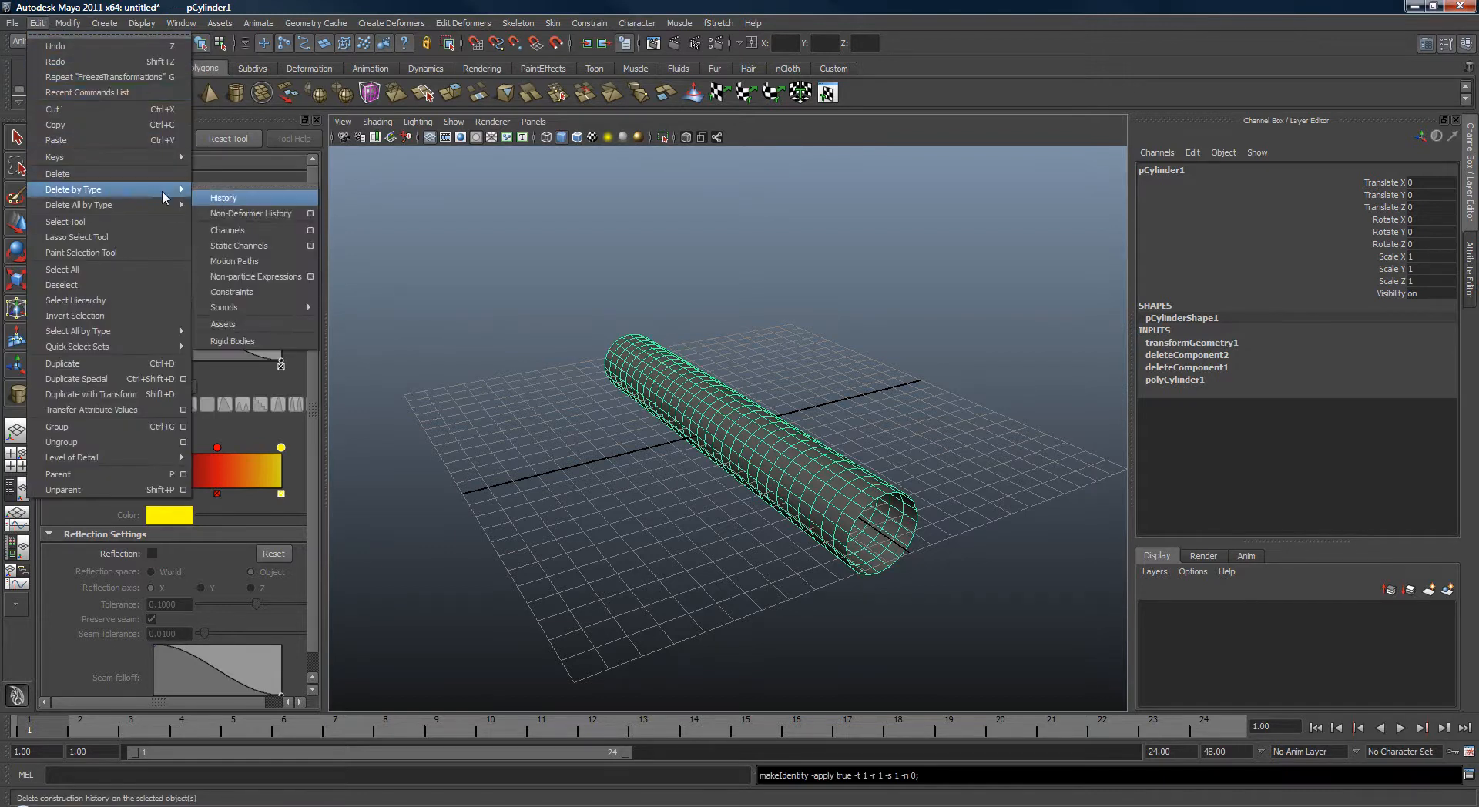
click(223, 199)
Draw a three-joint chain through the cylinder from one end, through the middle, to the other end.
alt+drag(886, 447, 740, 436)
click(773, 512)
click(755, 457)
key(space)
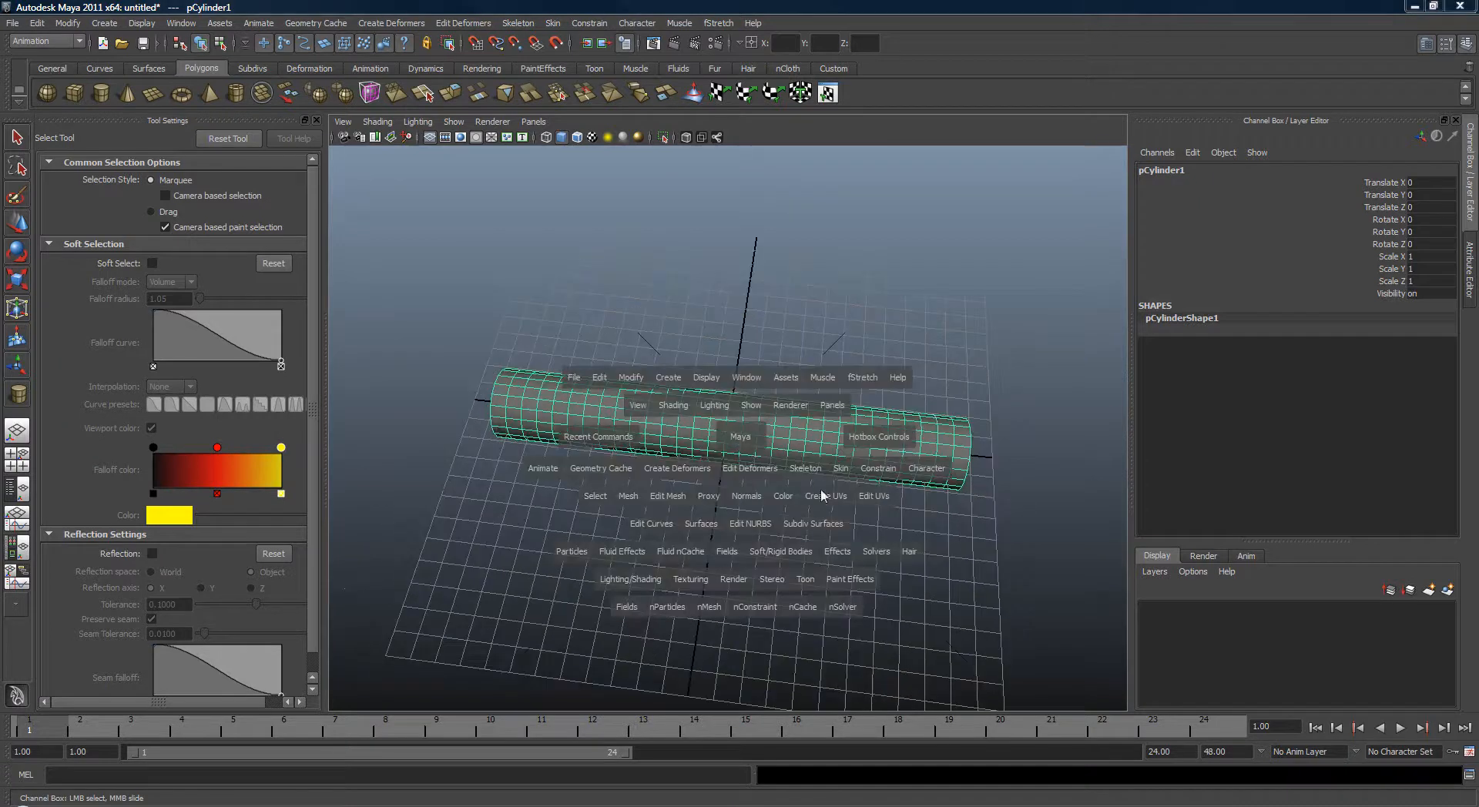
click(806, 468)
click(832, 498)
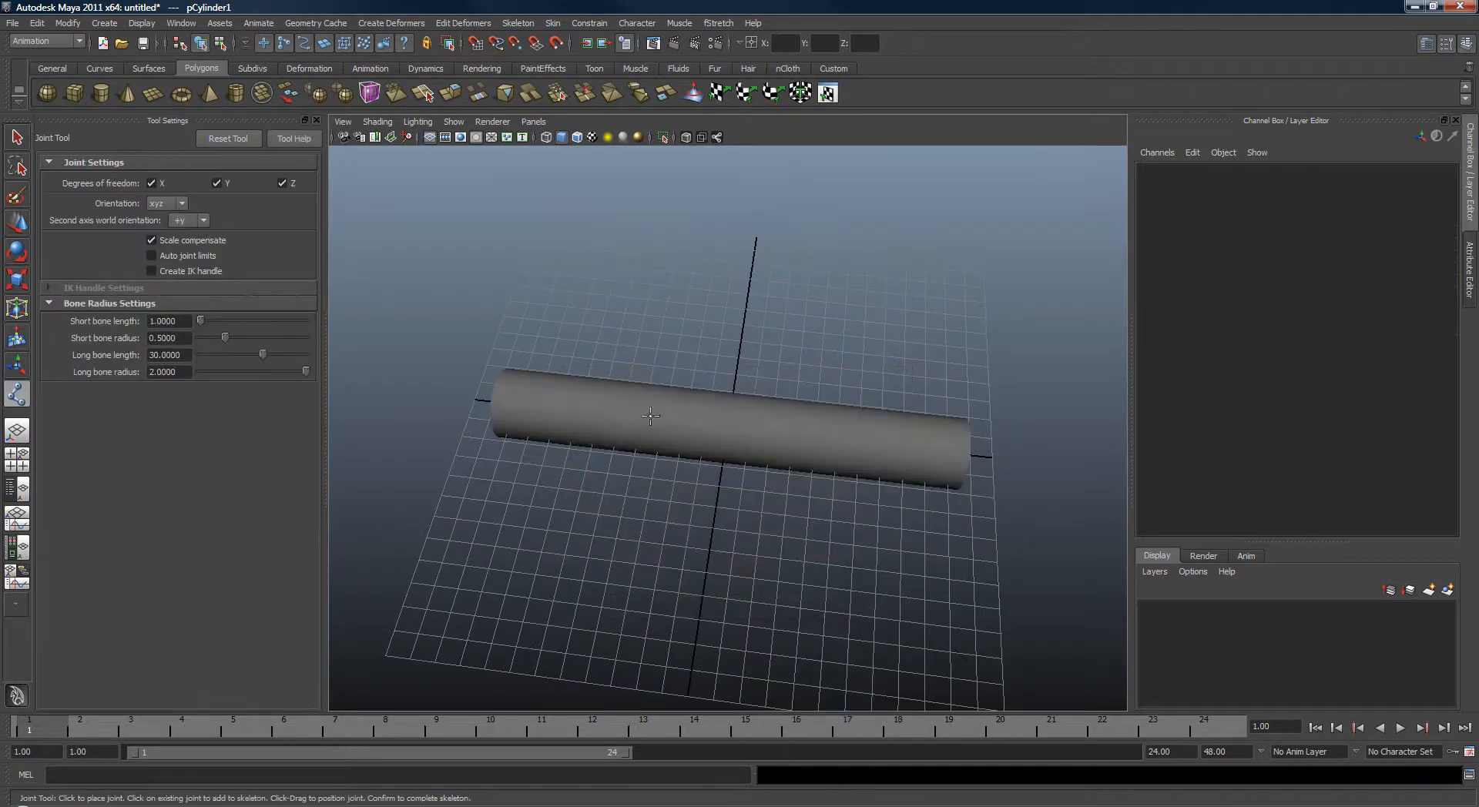
click(495, 416)
alt+drag(700, 406, 722, 438)
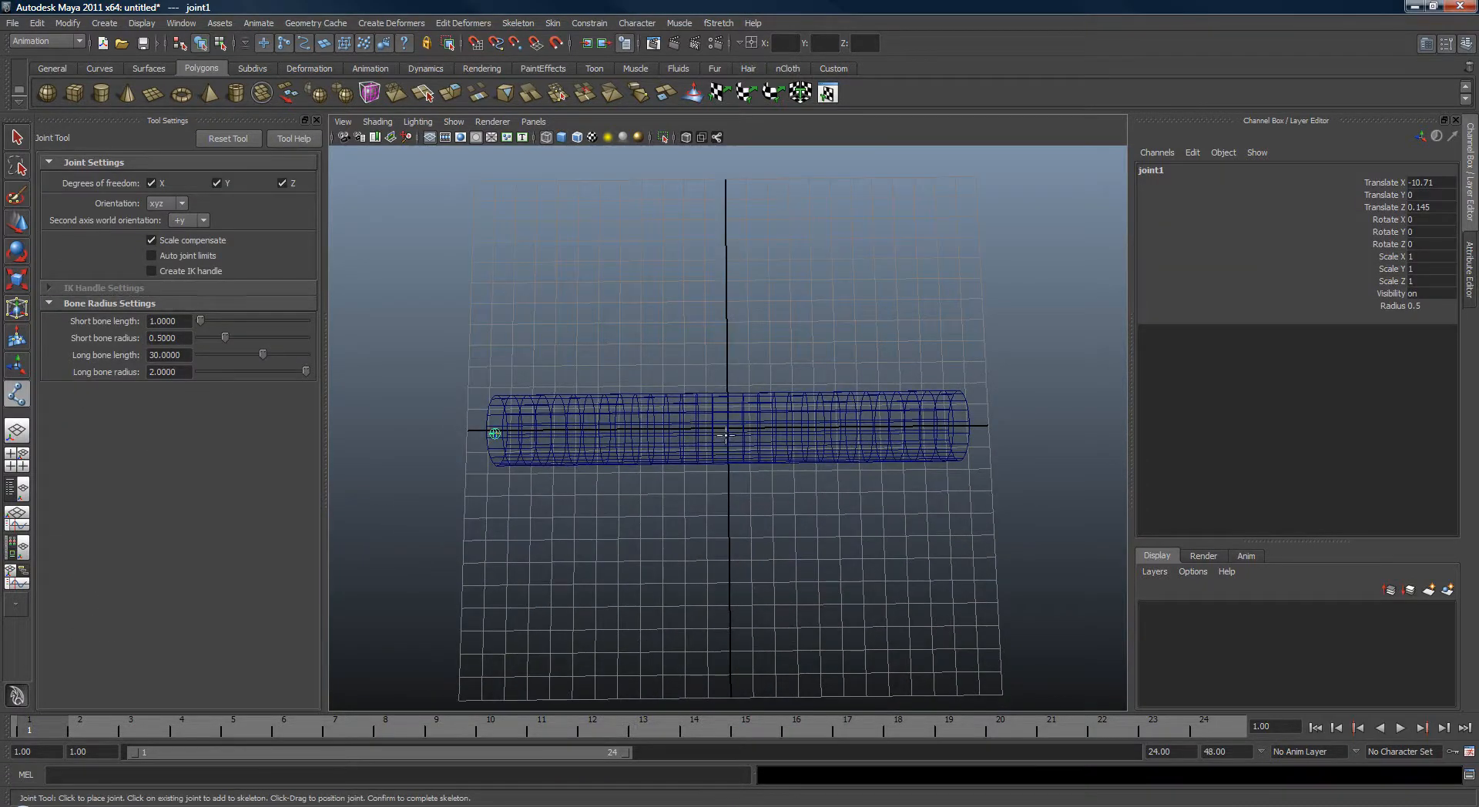
click(725, 432)
click(956, 430)
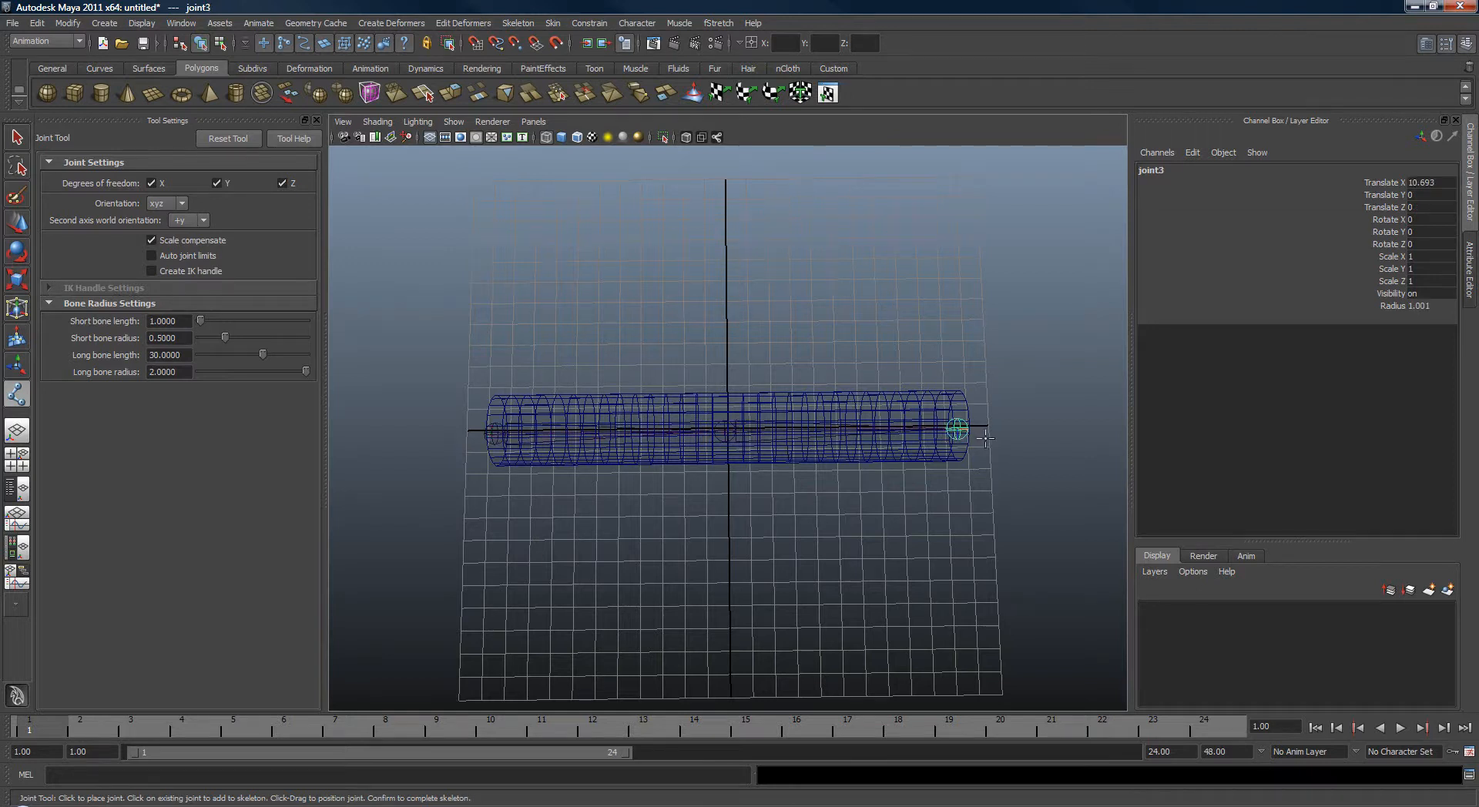
key(Return)
Select the root joint and the cylinder and smooth bind them with a dropoff rate of 90.
alt+drag(622, 502, 532, 410)
alt+right_drag(532, 410, 591, 359)
drag(592, 359, 605, 424)
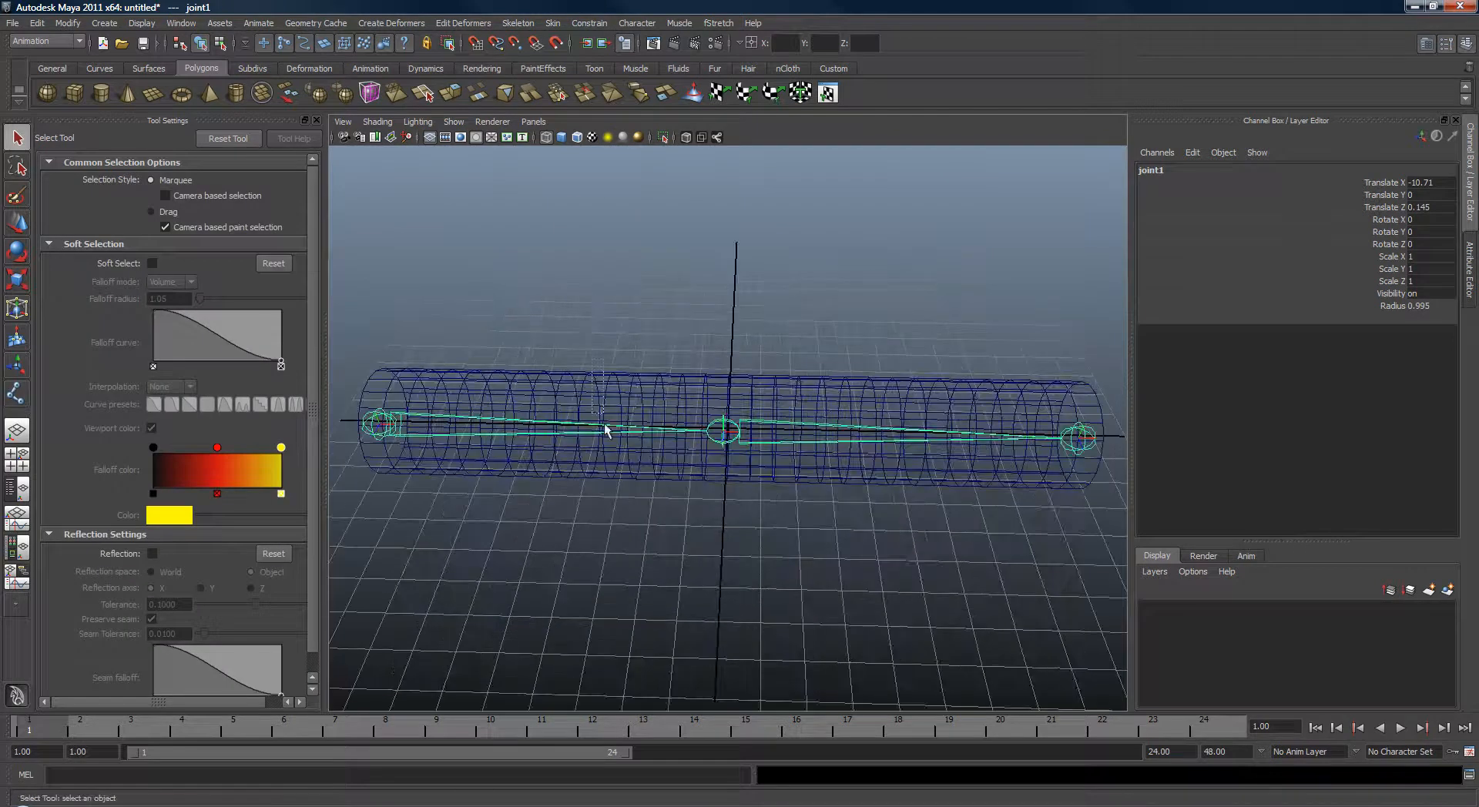
drag(571, 492, 571, 492)
click(807, 432)
shift+click(795, 378)
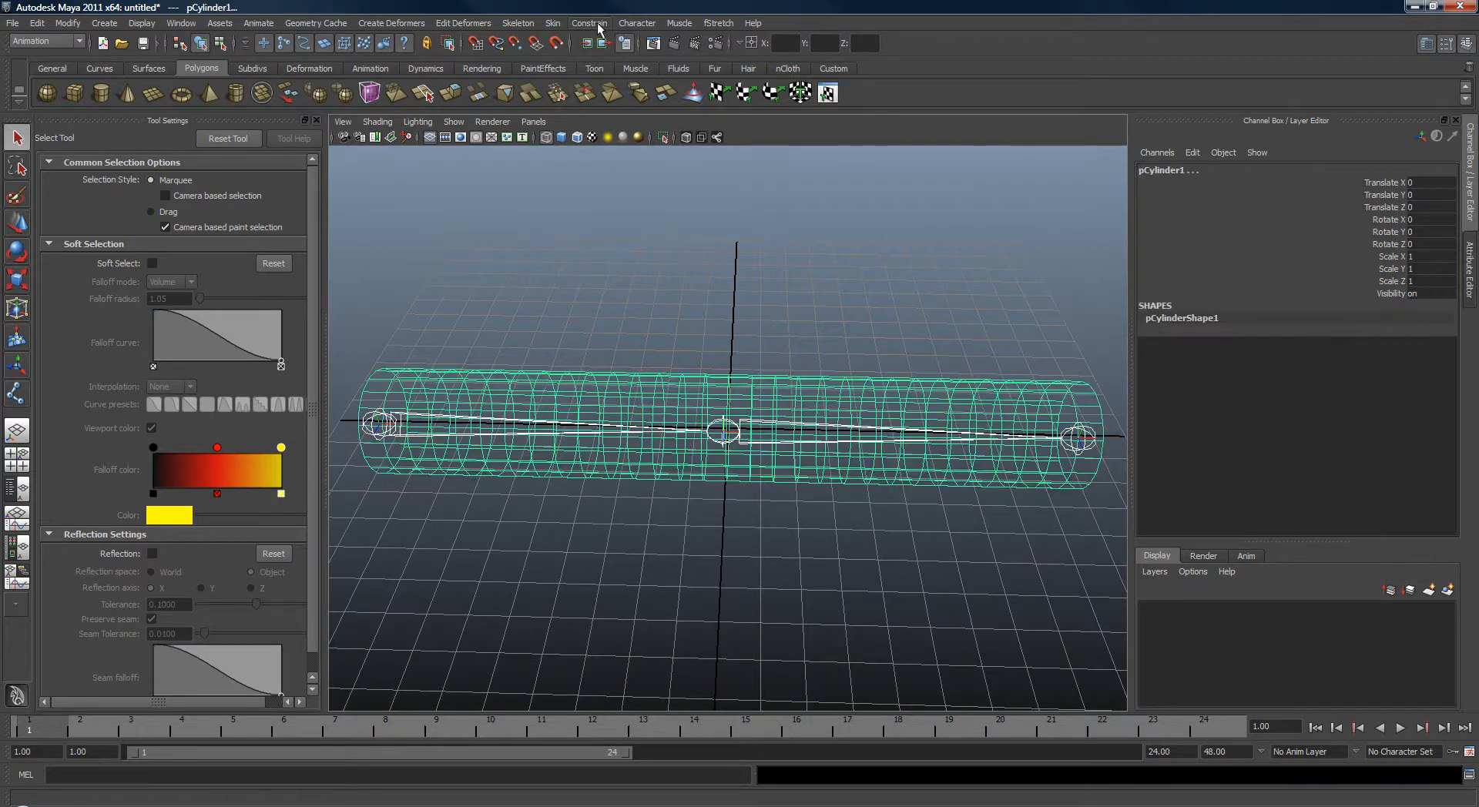
click(552, 23)
mouse_move(575, 51)
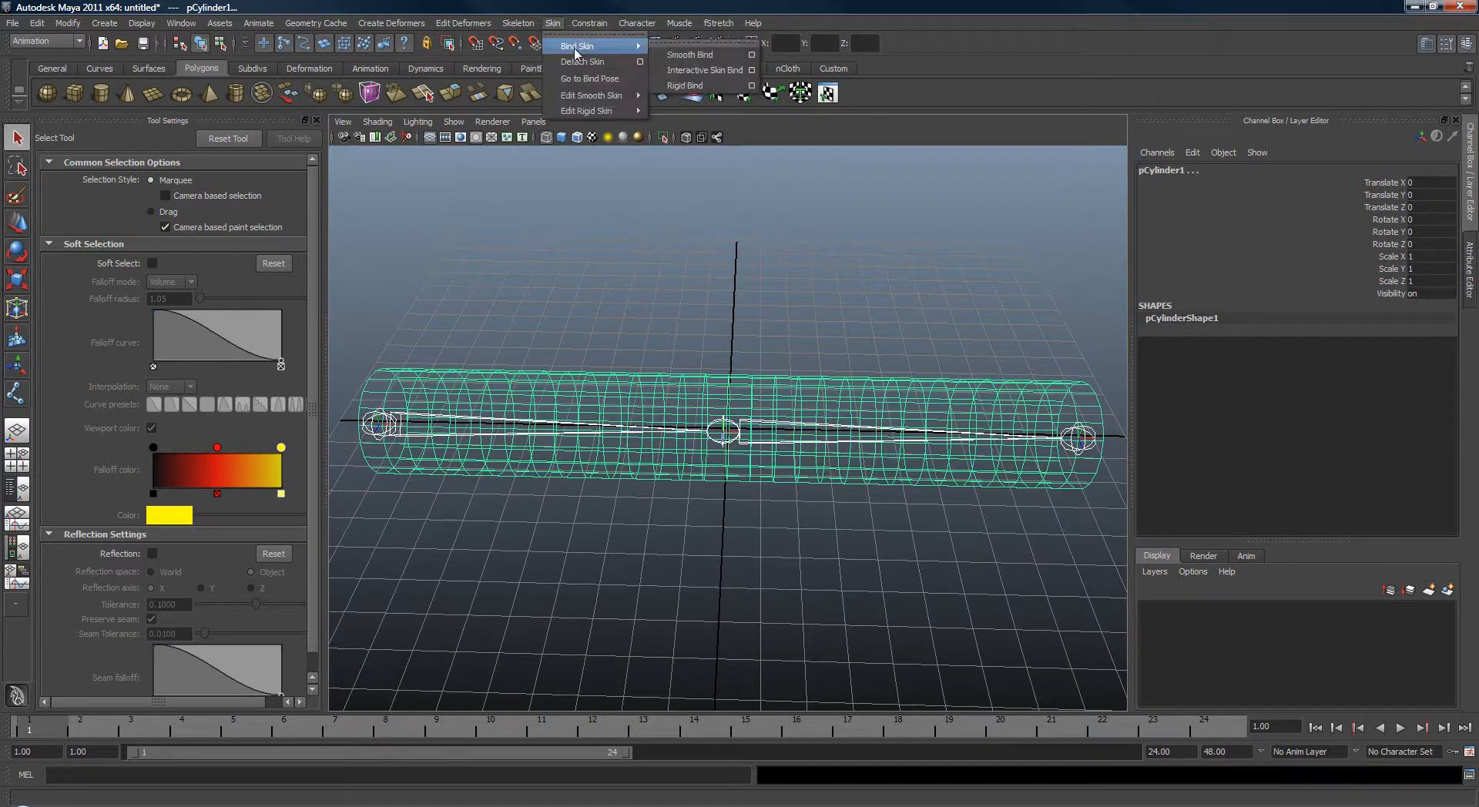
click(751, 54)
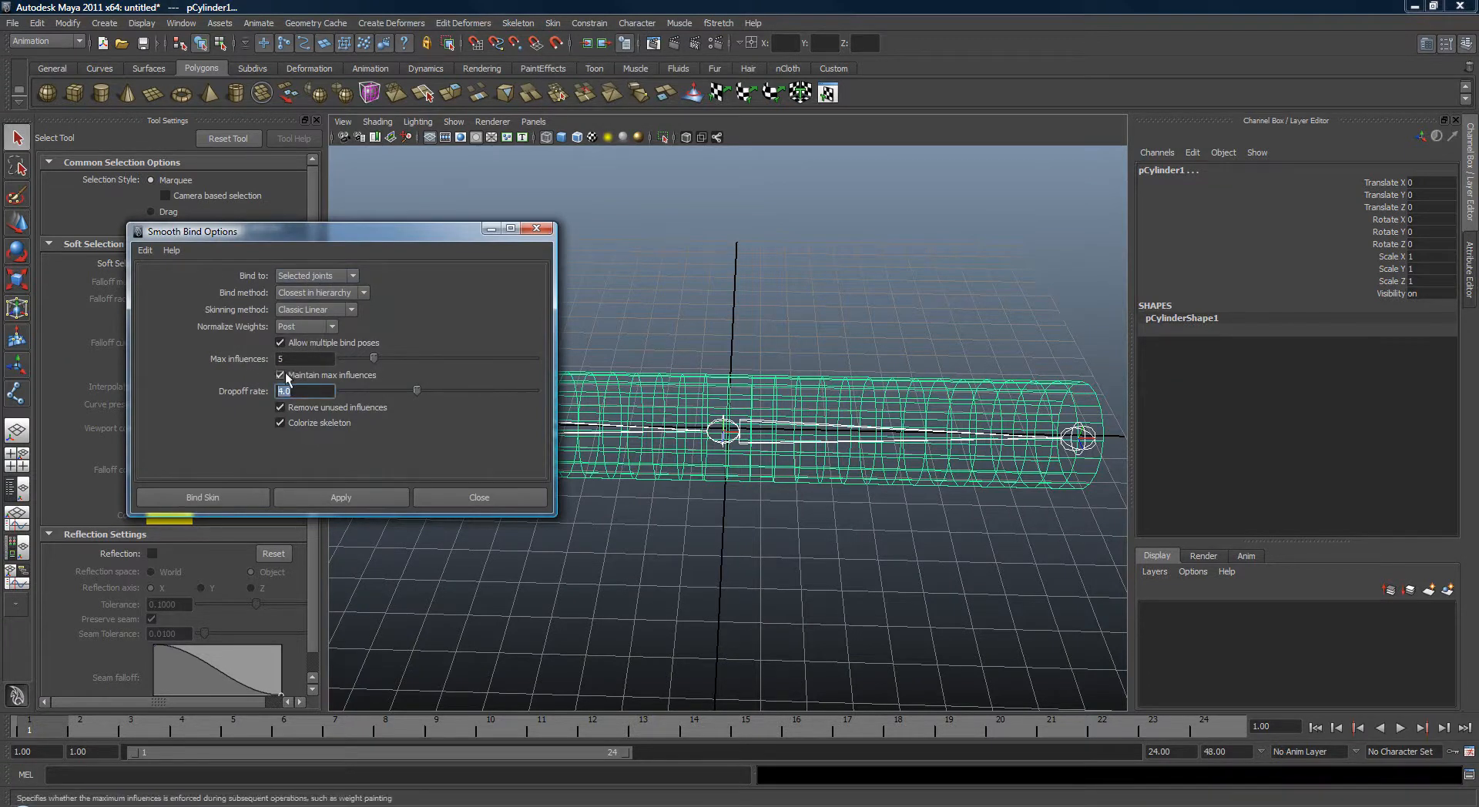
text(90)
key(Tab)
click(350, 497)
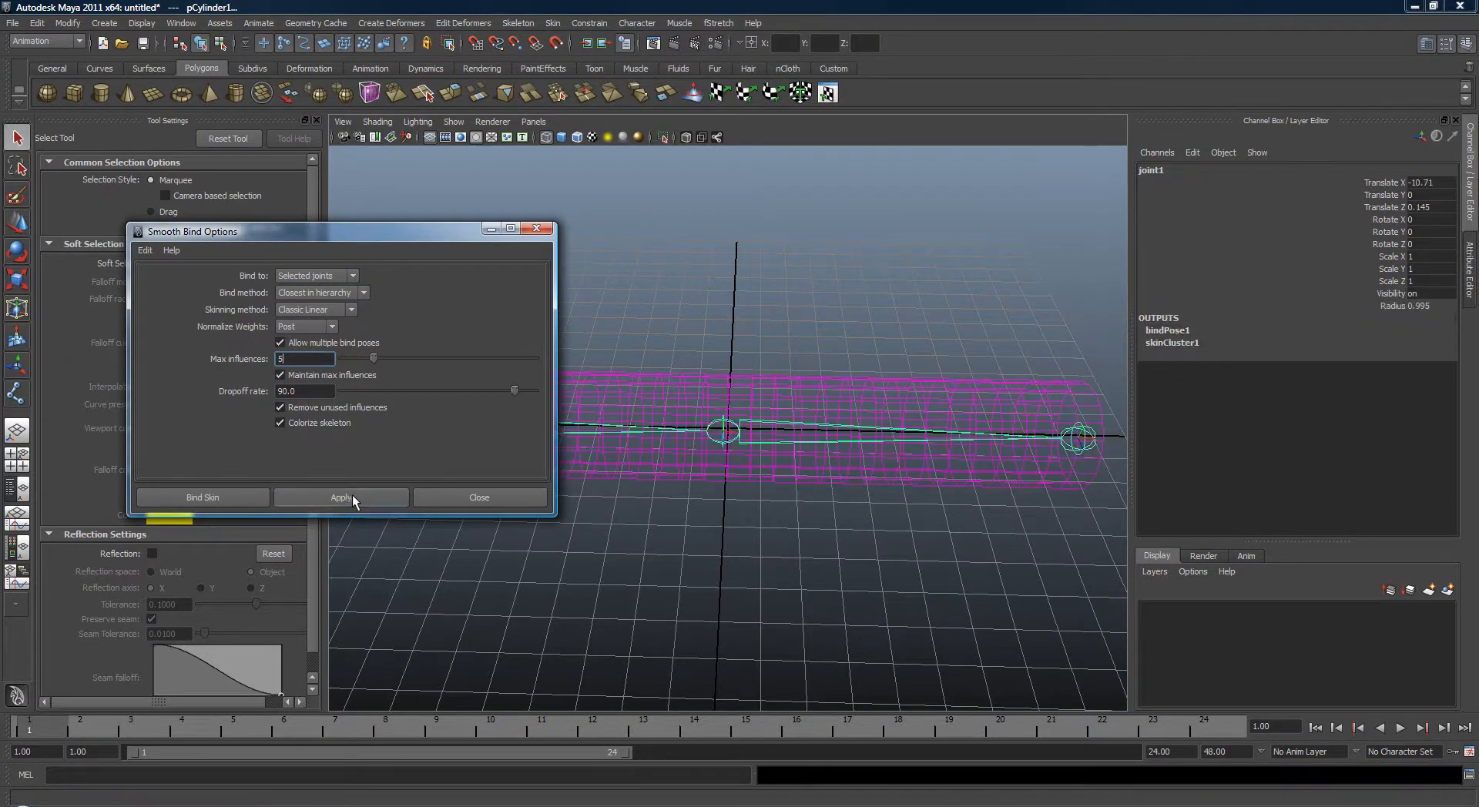
click(474, 497)
Rotate the middle joint about 69 degrees around Z to bend the cylinder.
click(609, 406)
key(5)
drag(780, 376, 861, 558)
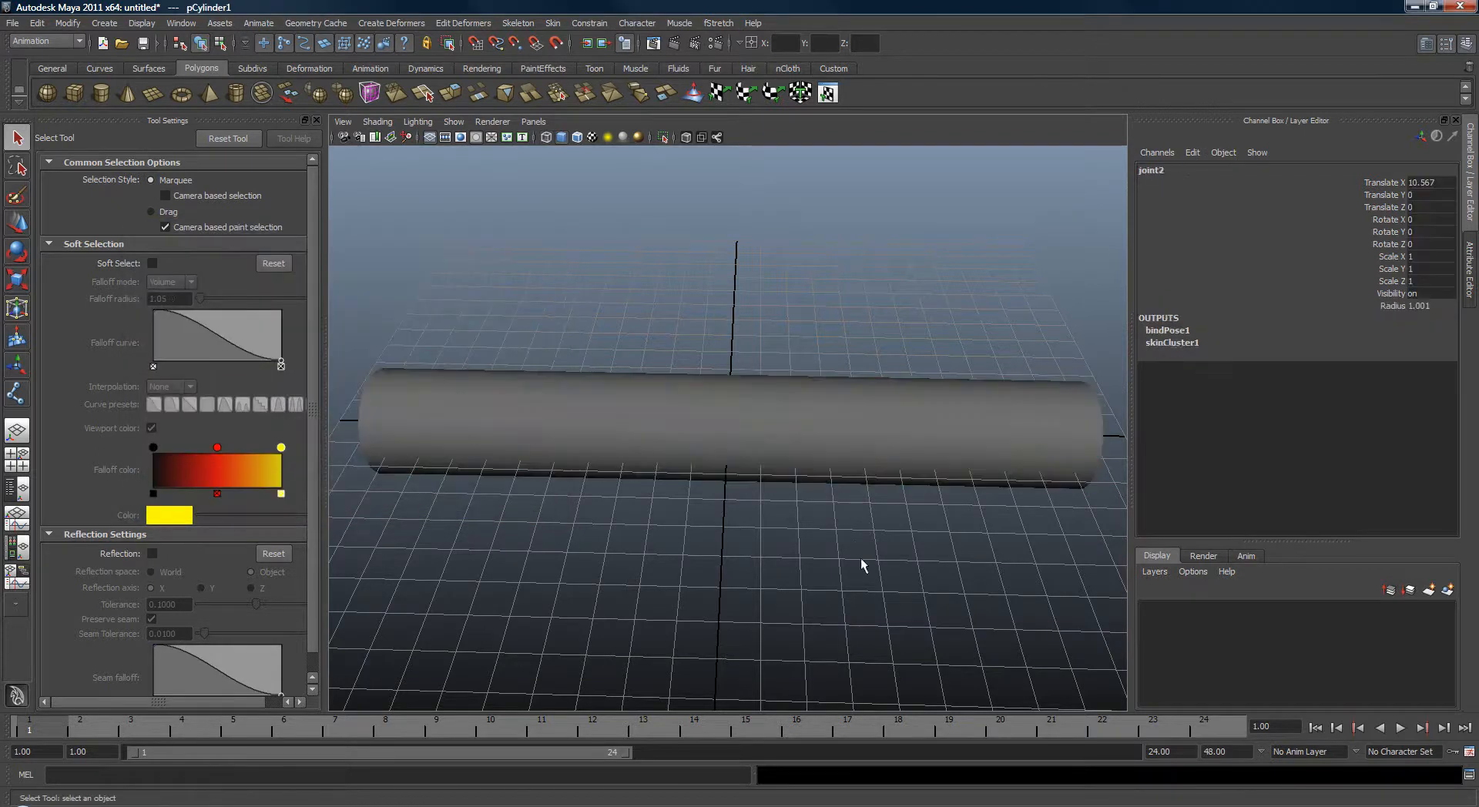
key(e)
mouse_move(864, 471)
alt+mouse_down()
mouse_move(849, 351)
mouse_move(770, 317)
mouse_move(634, 333)
mouse_move(861, 380)
alt+mouse_up()
key(q)
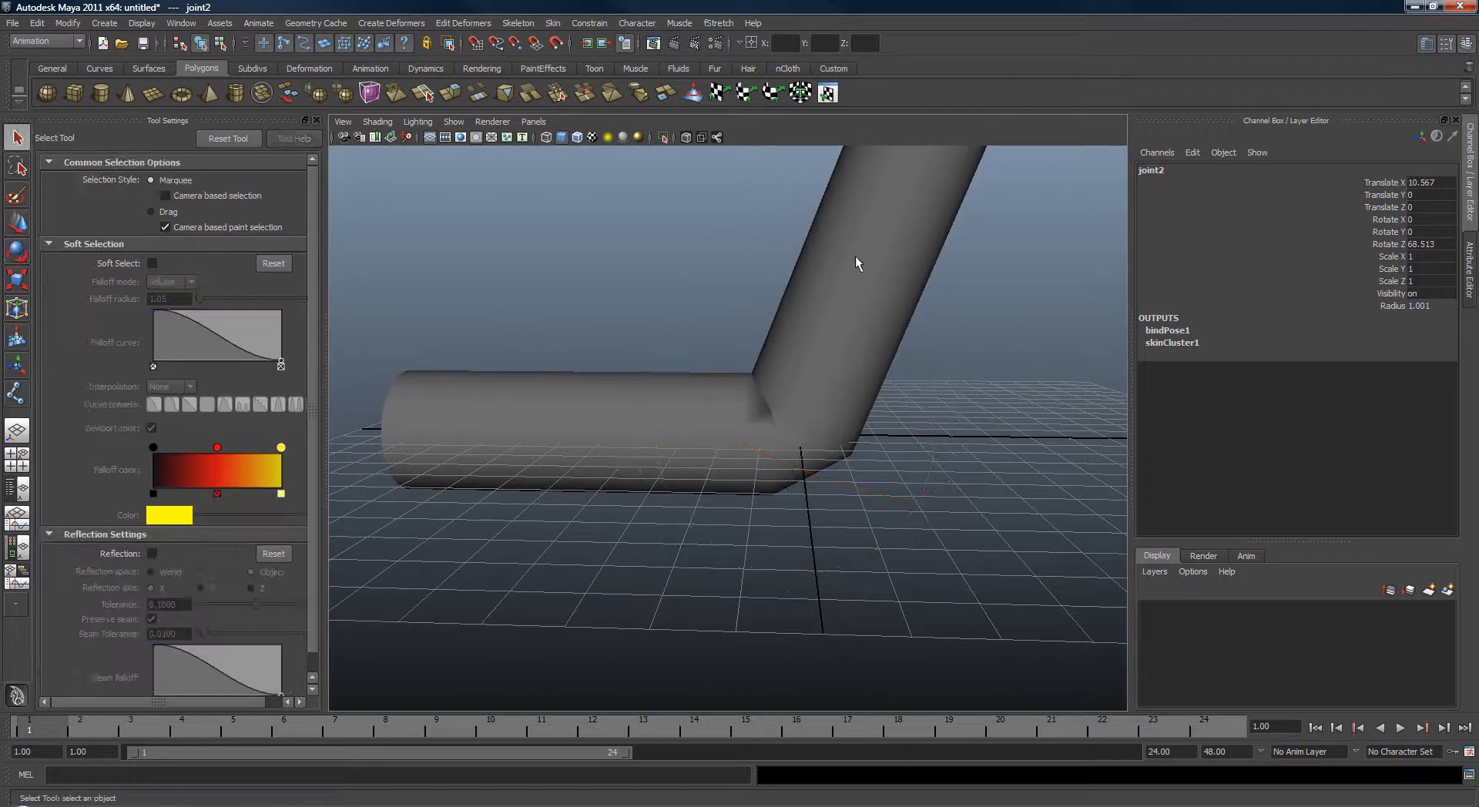
Open the Paint Skin Weights Tool on the cylinder.
click(838, 223)
click(553, 22)
mouse_move(609, 95)
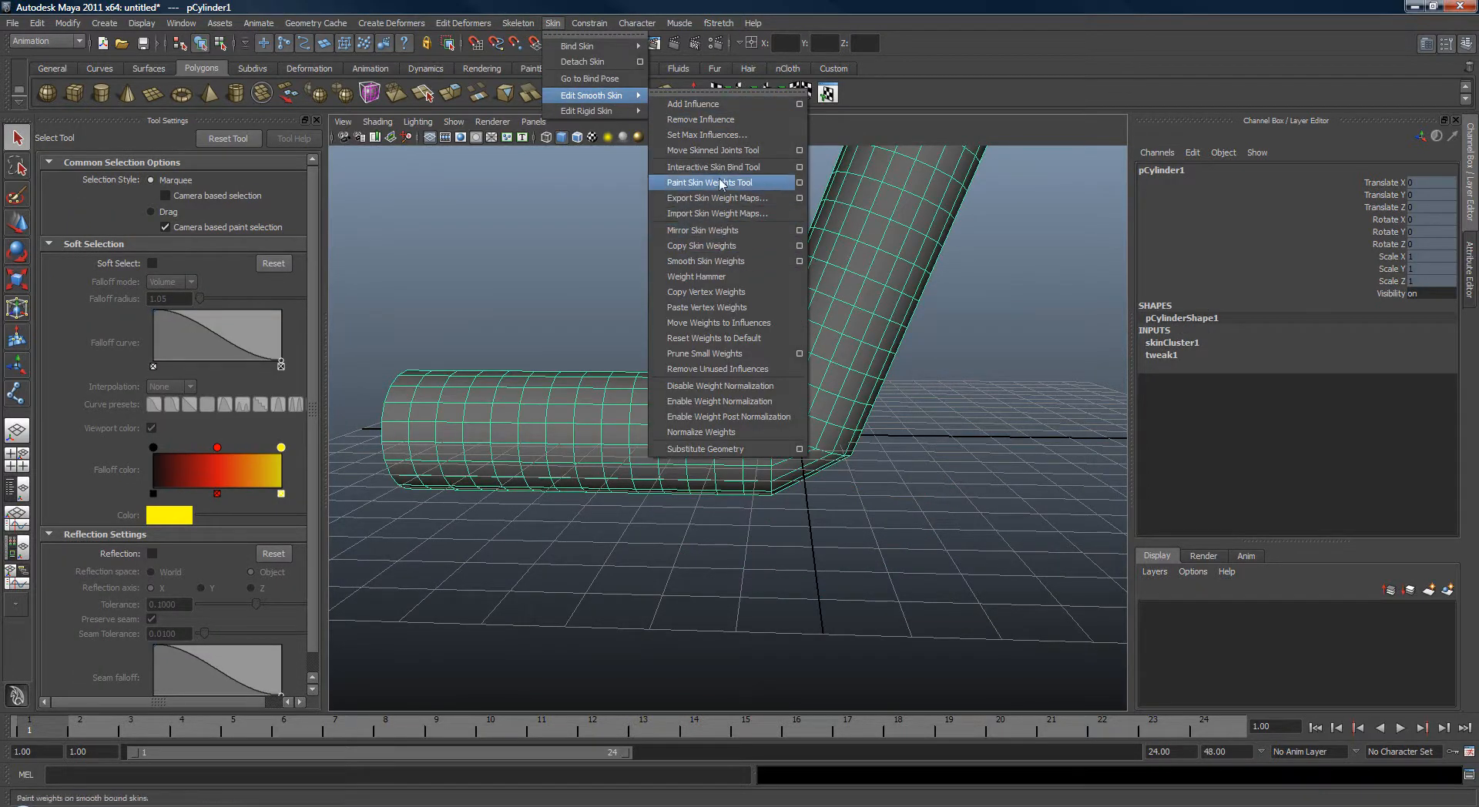
click(801, 185)
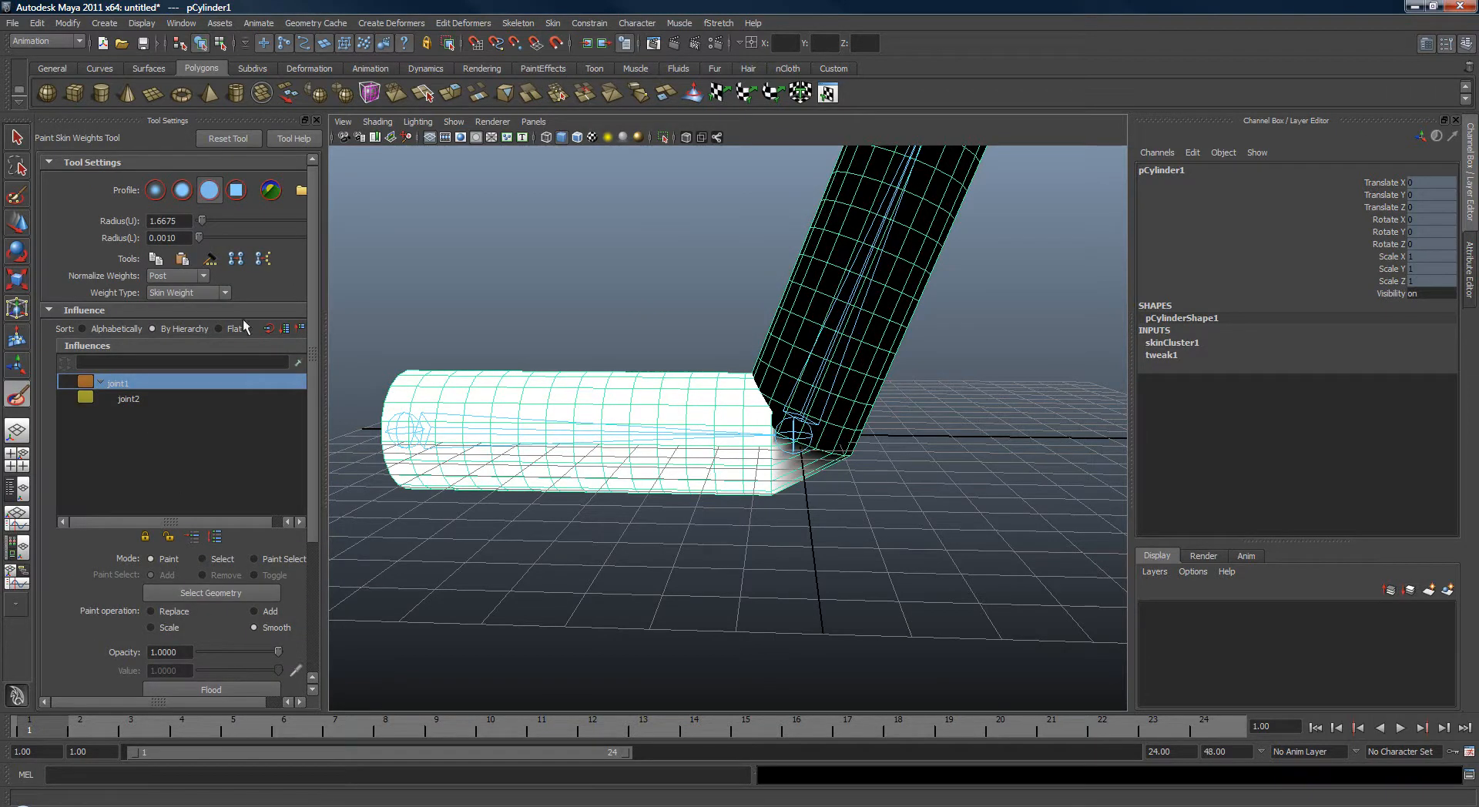
click(161, 275)
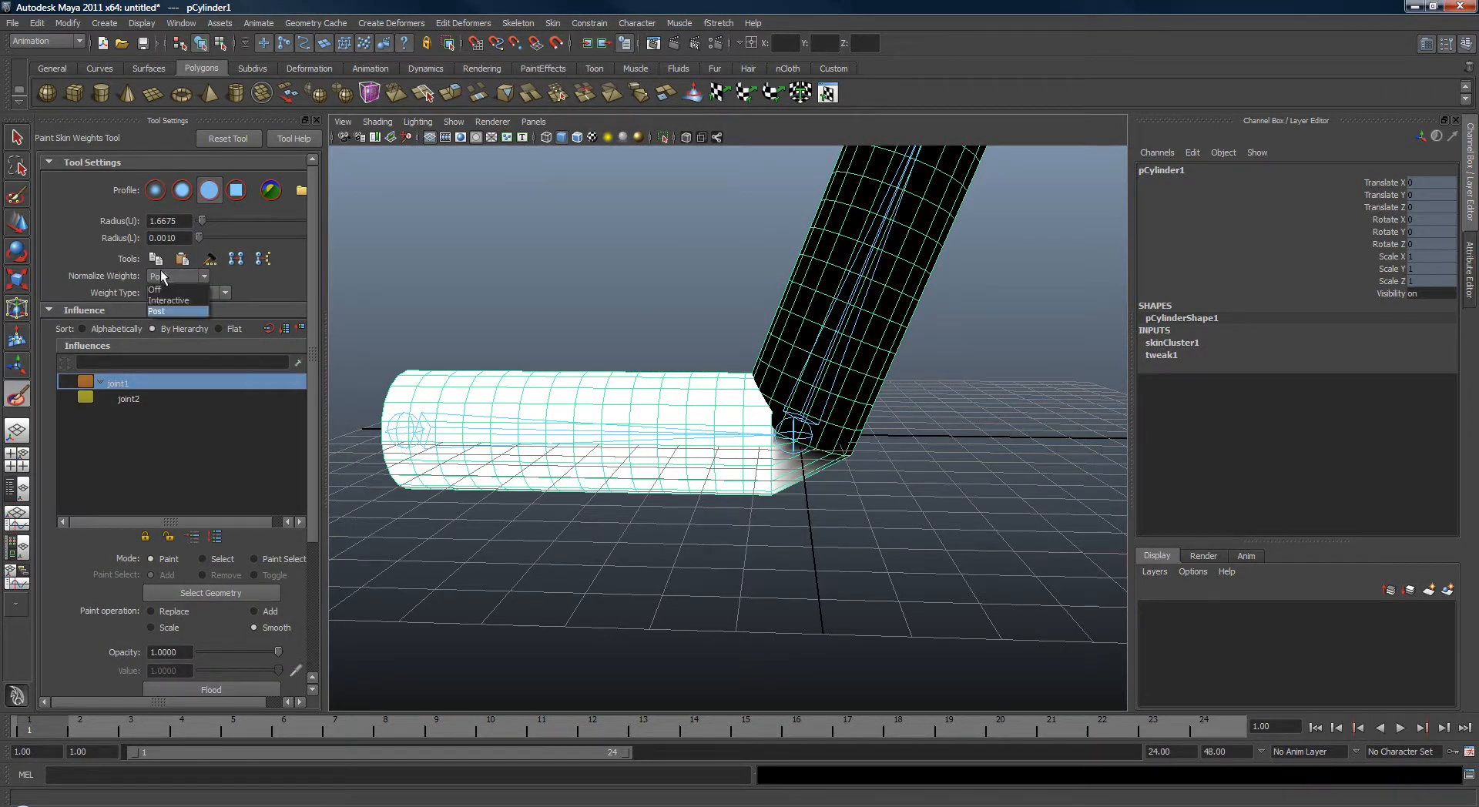
click(164, 274)
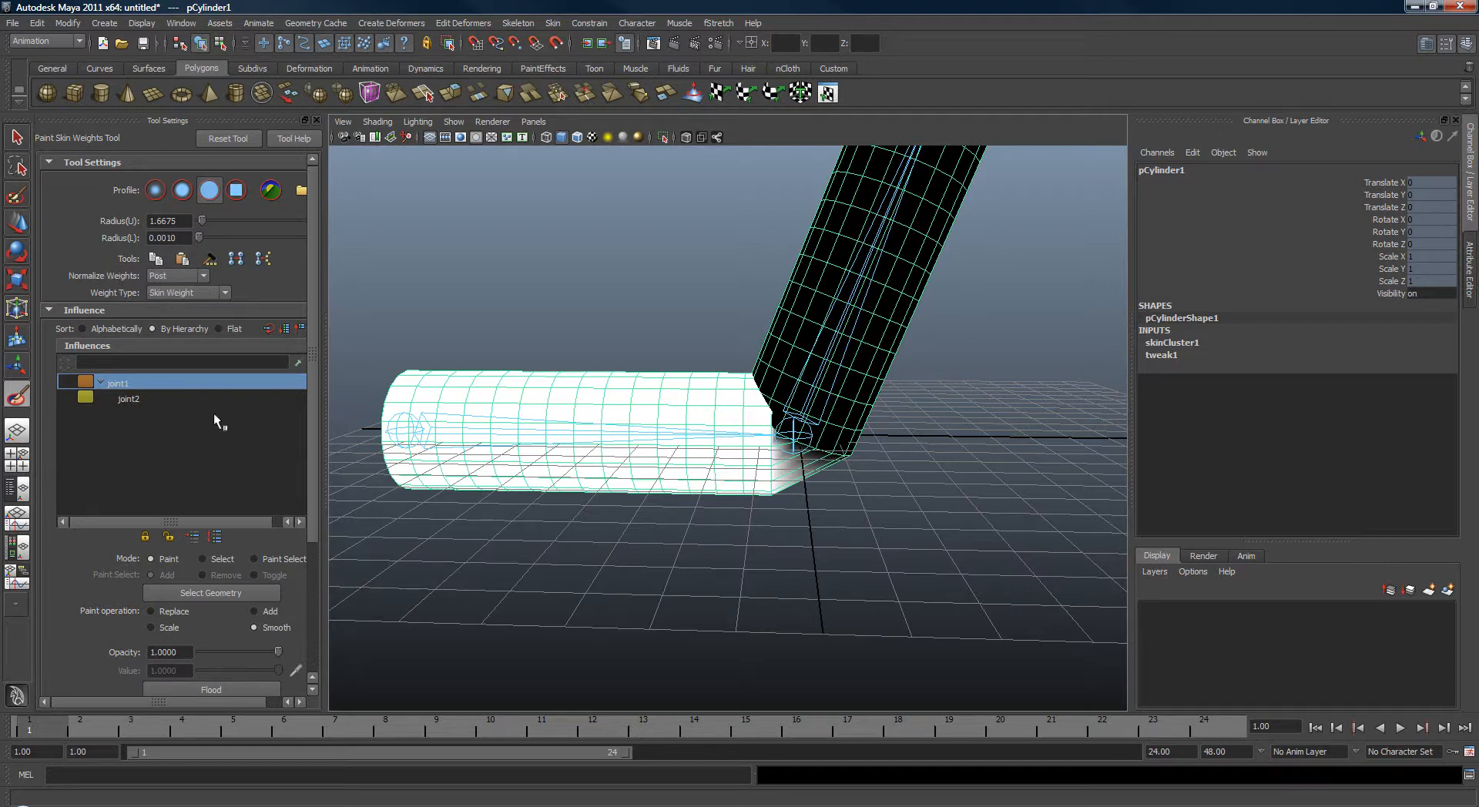
Flood joint1 and joint2 with the Smooth paint operation to soften the bend.
click(234, 686)
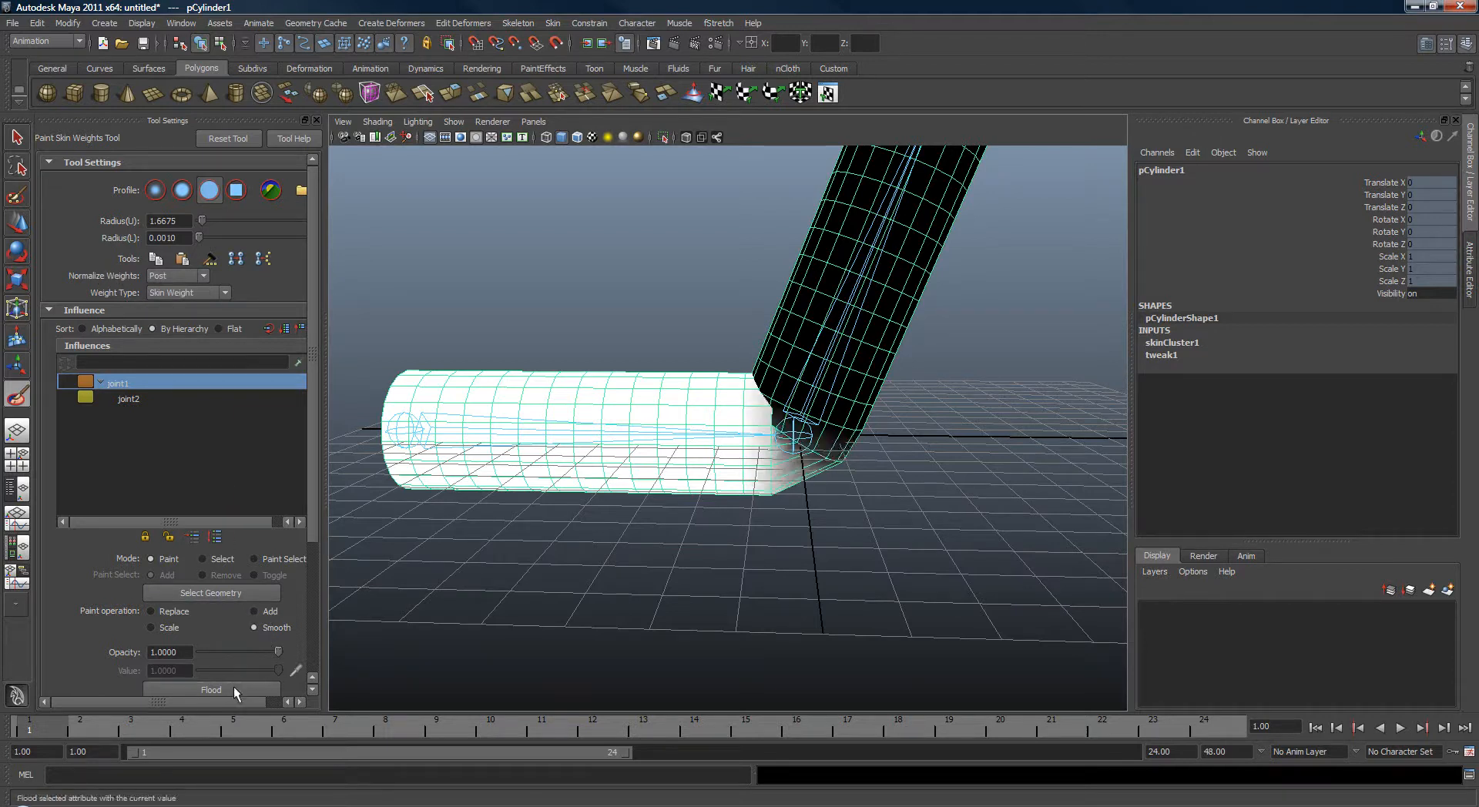
click(233, 687)
click(115, 398)
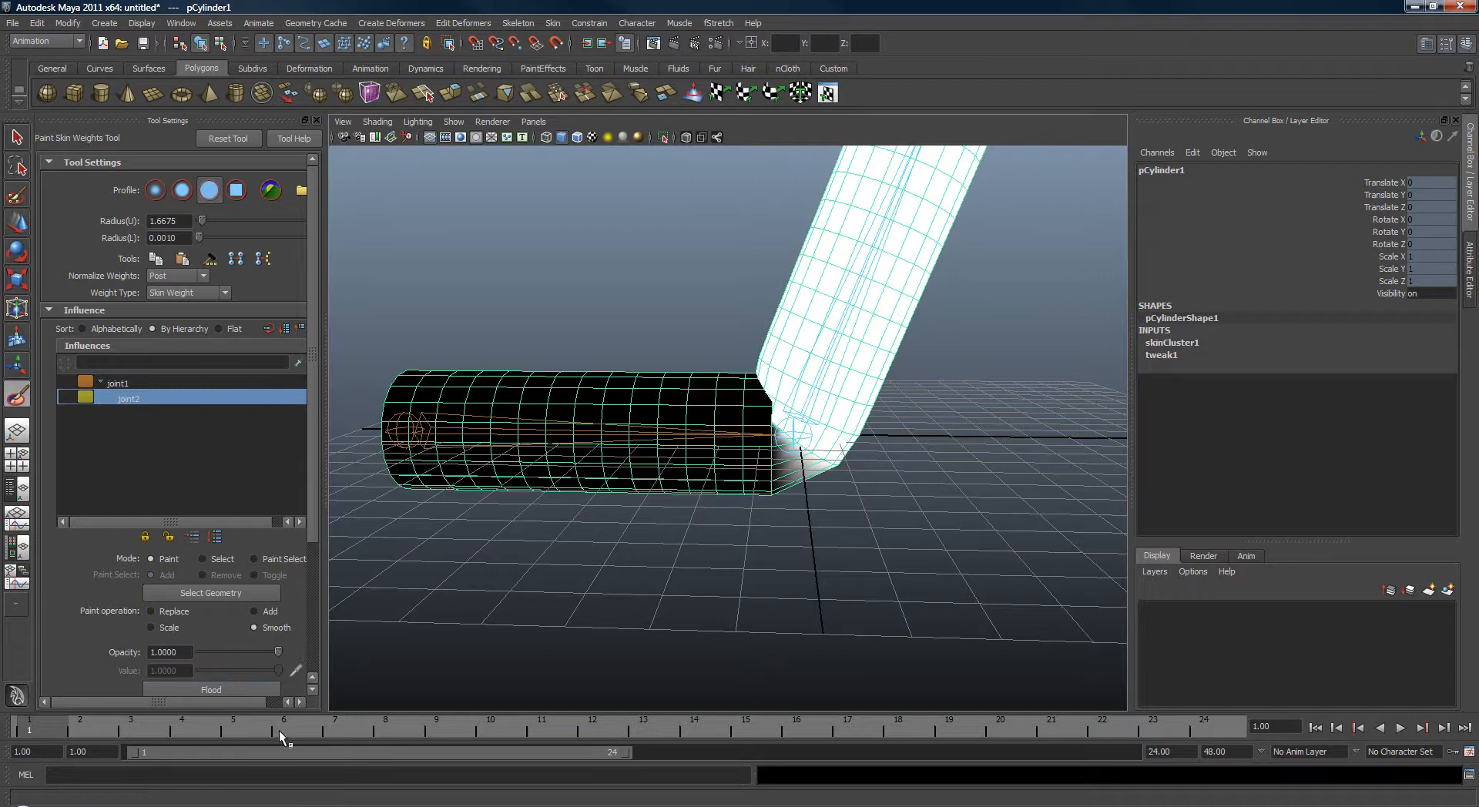
click(247, 686)
click(159, 382)
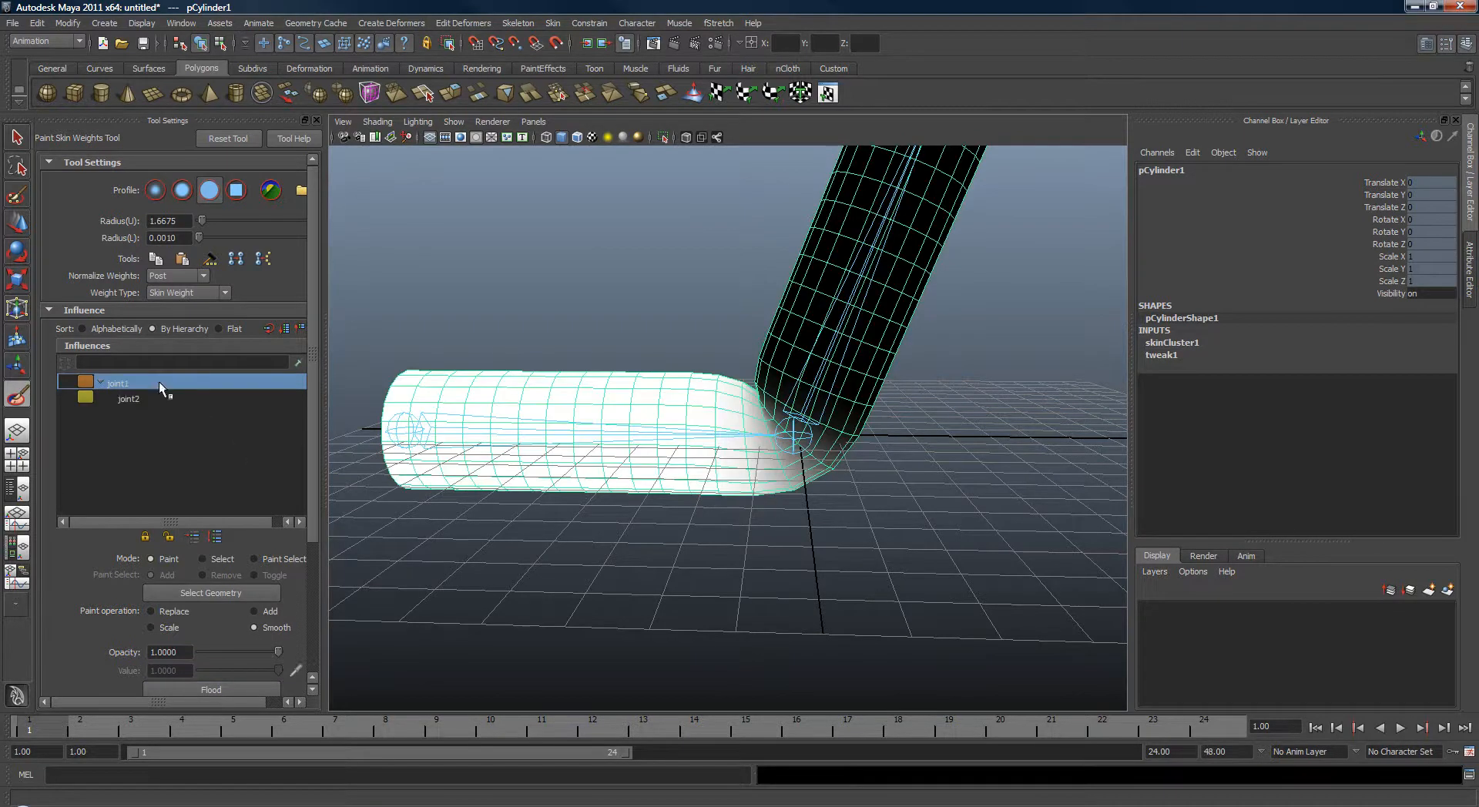
Apply one more Smooth flood to the skin weights and leave the paint tool.
click(202, 689)
click(202, 688)
alt+drag(621, 584, 650, 519)
key(w)
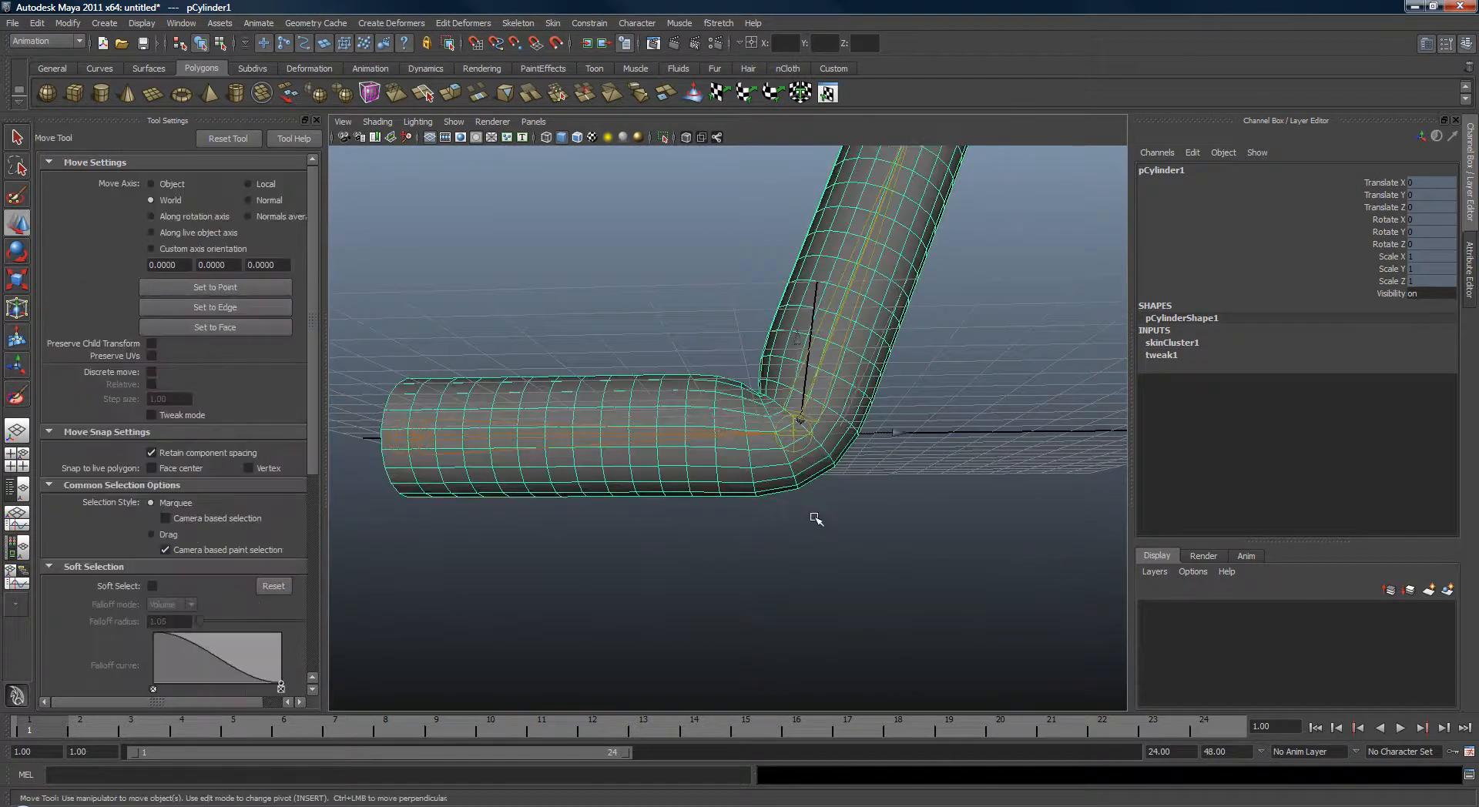
Select the middle joint and rotate it further, to about 111 degrees around Z.
click(815, 514)
click(854, 323)
key(e)
drag(972, 471, 891, 569)
mouse_move(886, 472)
alt+mouse_down()
mouse_move(878, 521)
mouse_move(866, 493)
alt+mouse_up()
alt+right_drag(867, 493, 873, 423)
key(q)
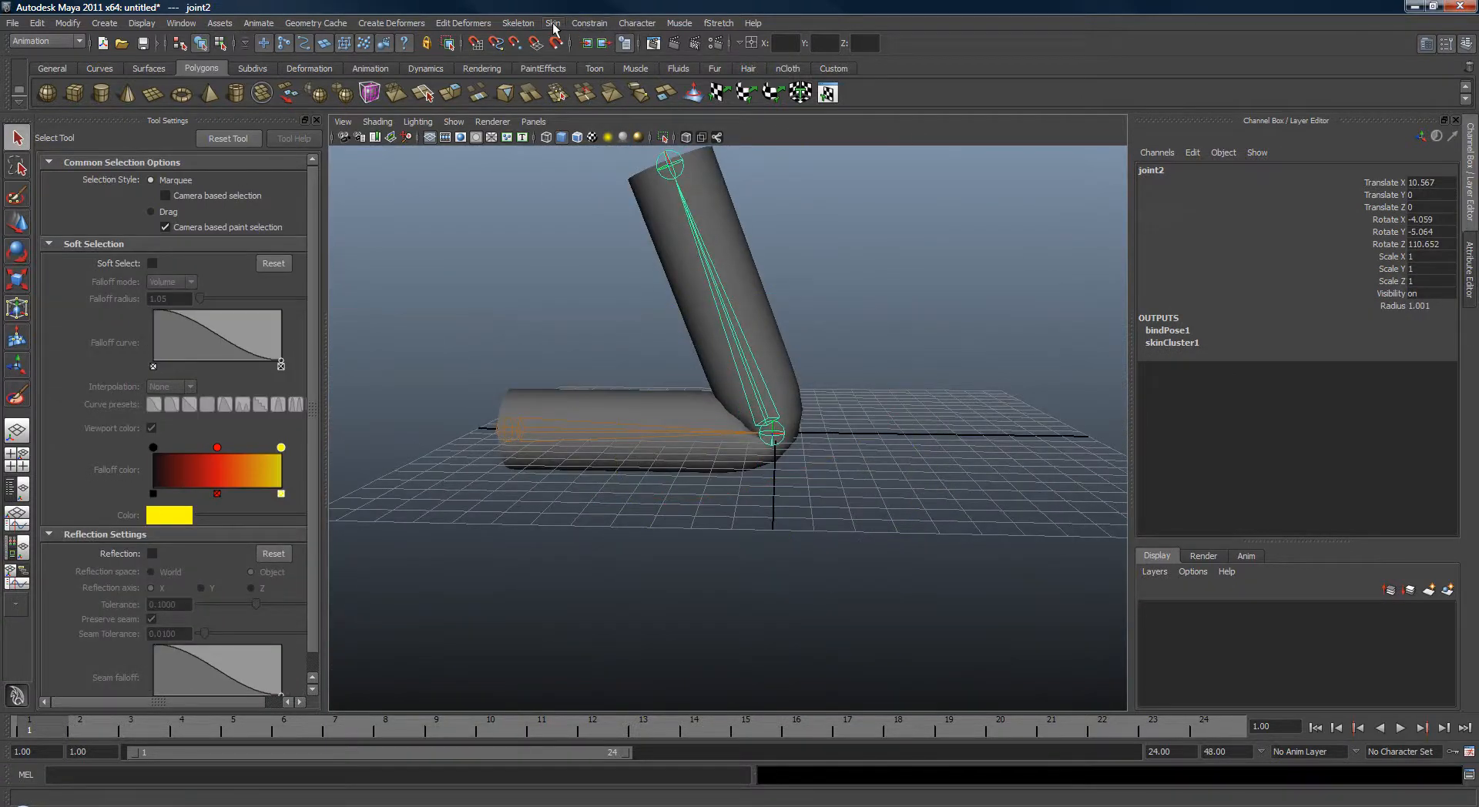
Return the skeleton to its bind pose and select the cylinder.
click(553, 23)
click(572, 72)
click(860, 399)
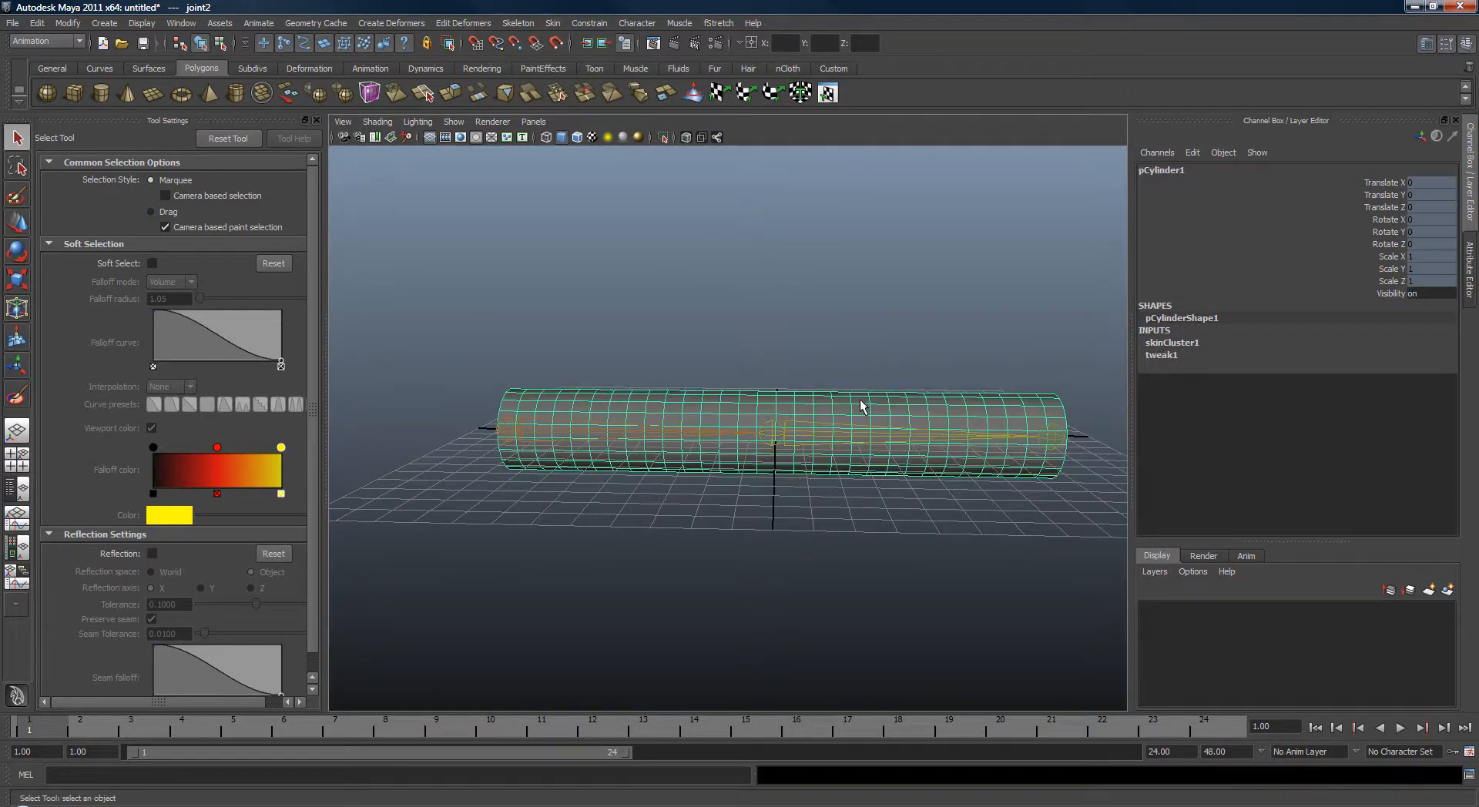
alt+drag(860, 399, 745, 322)
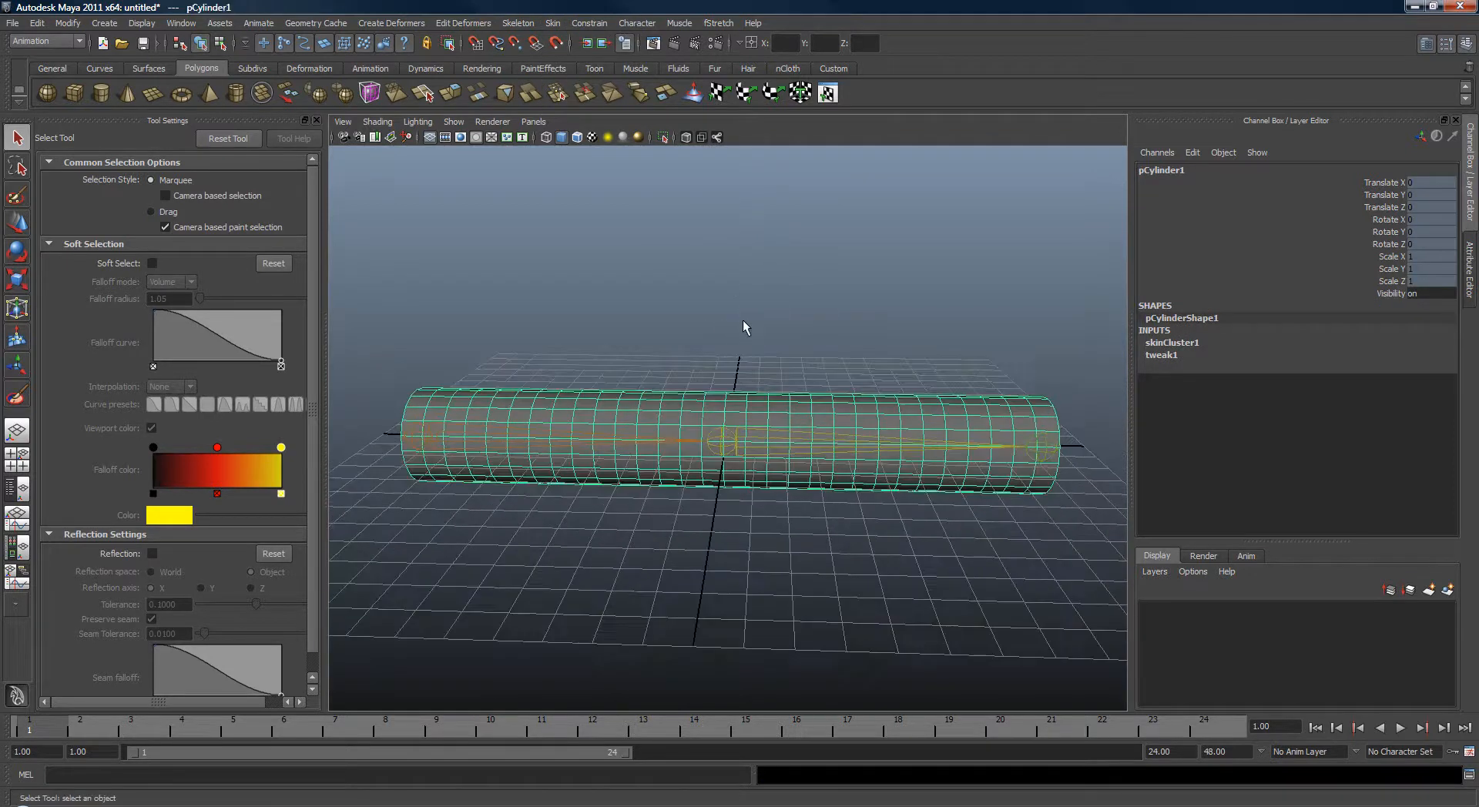
Add an fStretch deformer to the skinned cylinder.
click(721, 23)
click(746, 46)
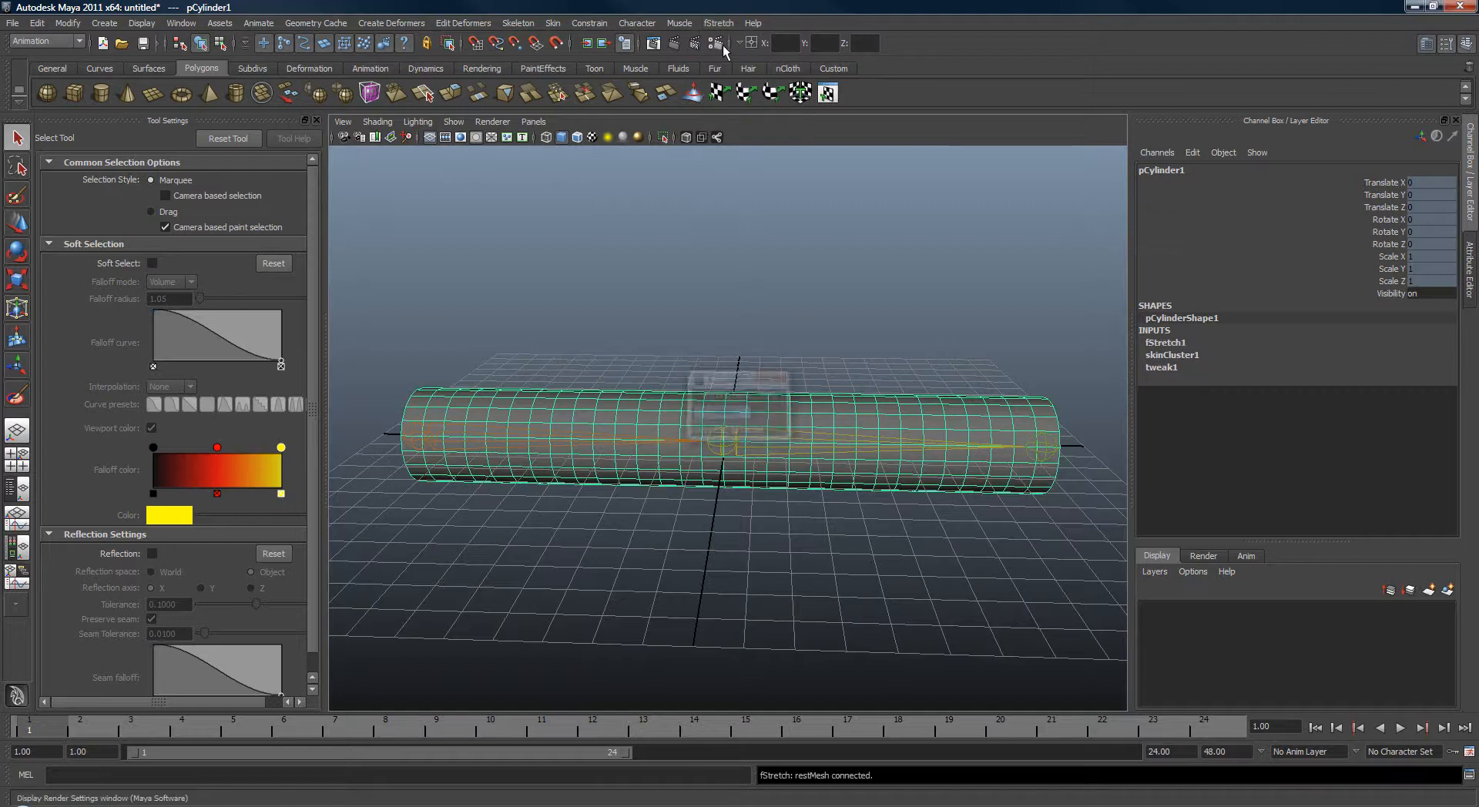
click(818, 412)
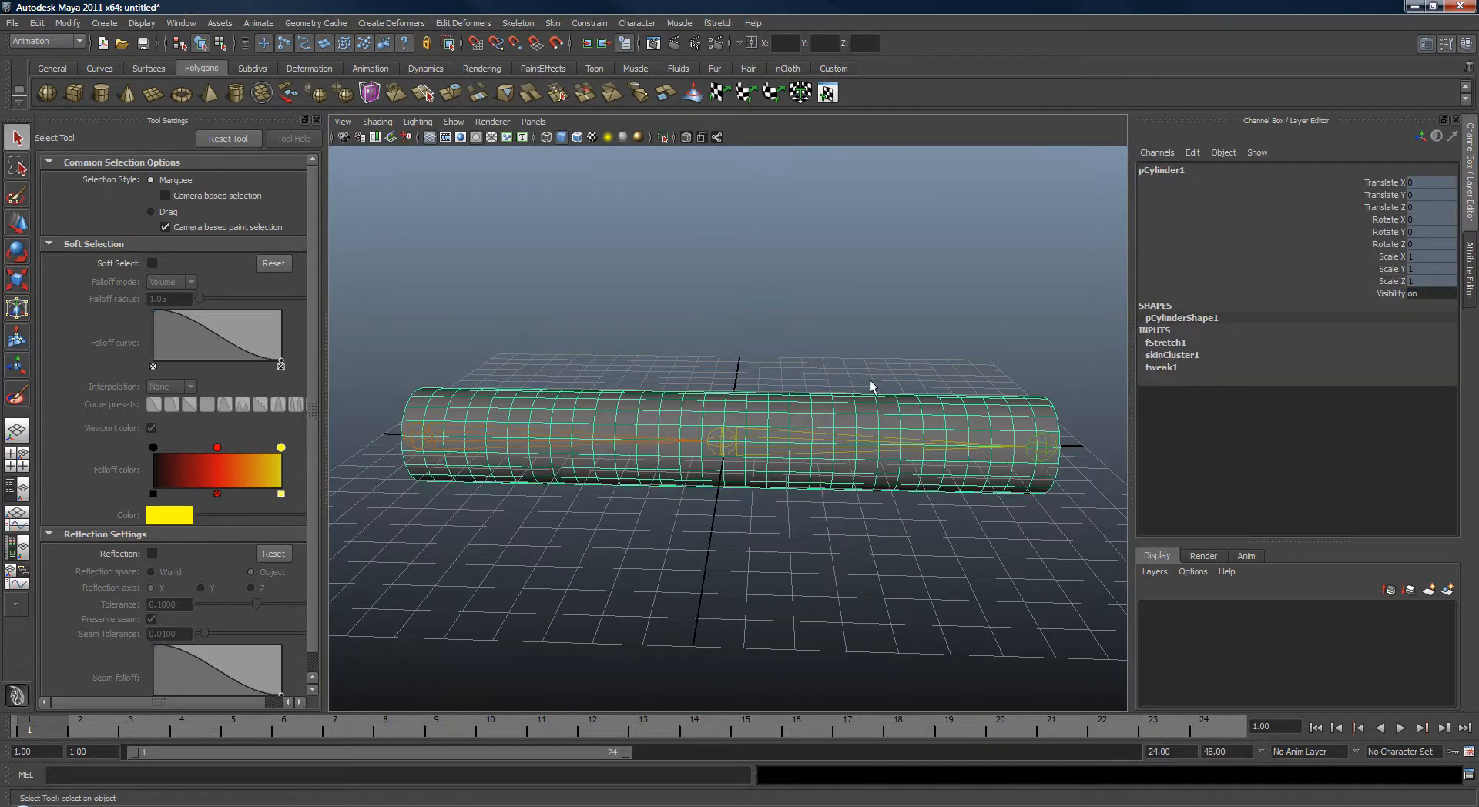
alt+drag(871, 381, 944, 334)
key(w)
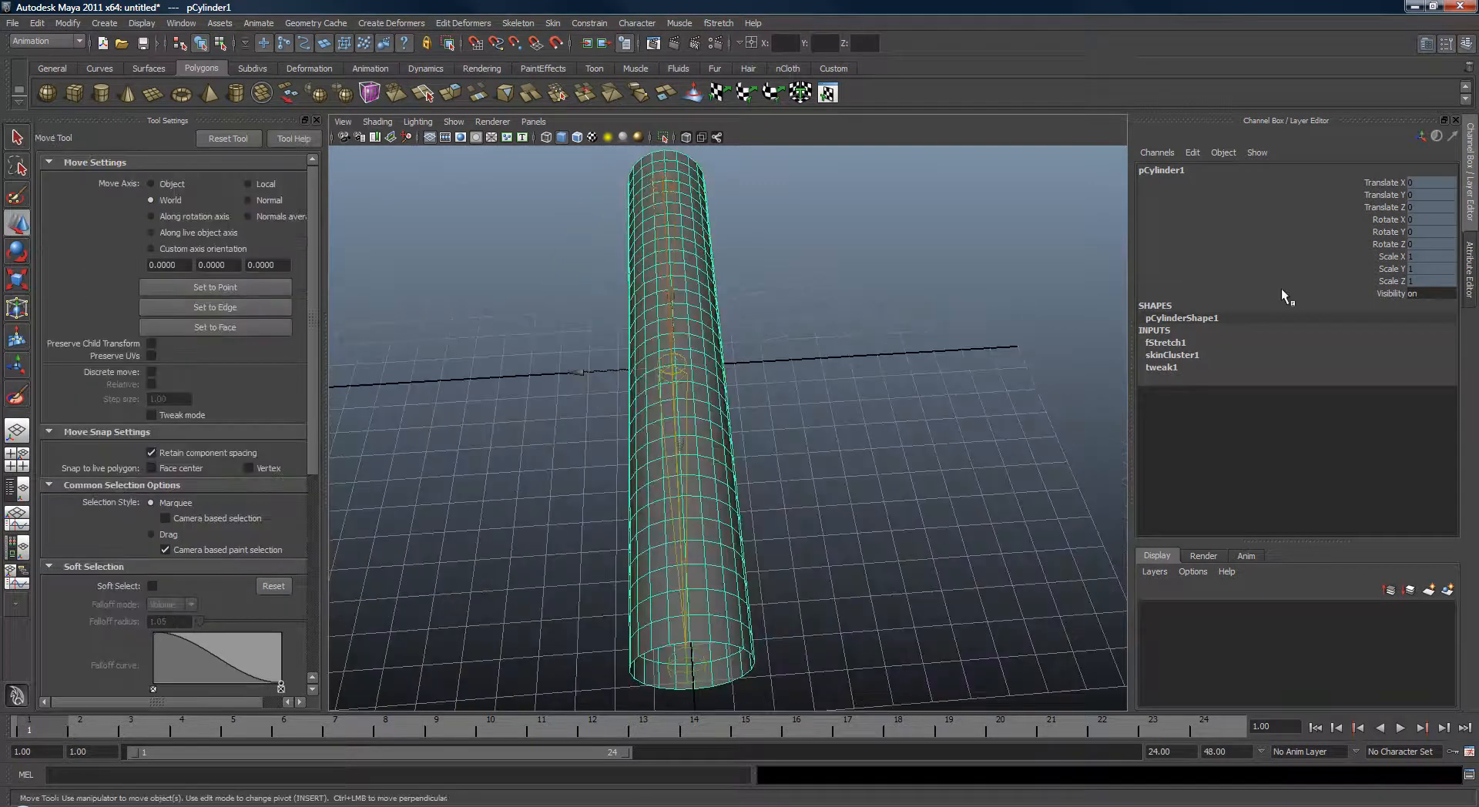
Duplicate the cylinder and unlock the duplicate's transform channels.
key(ctrl+d)
drag(1379, 296, 1362, 185)
right_click(1360, 209)
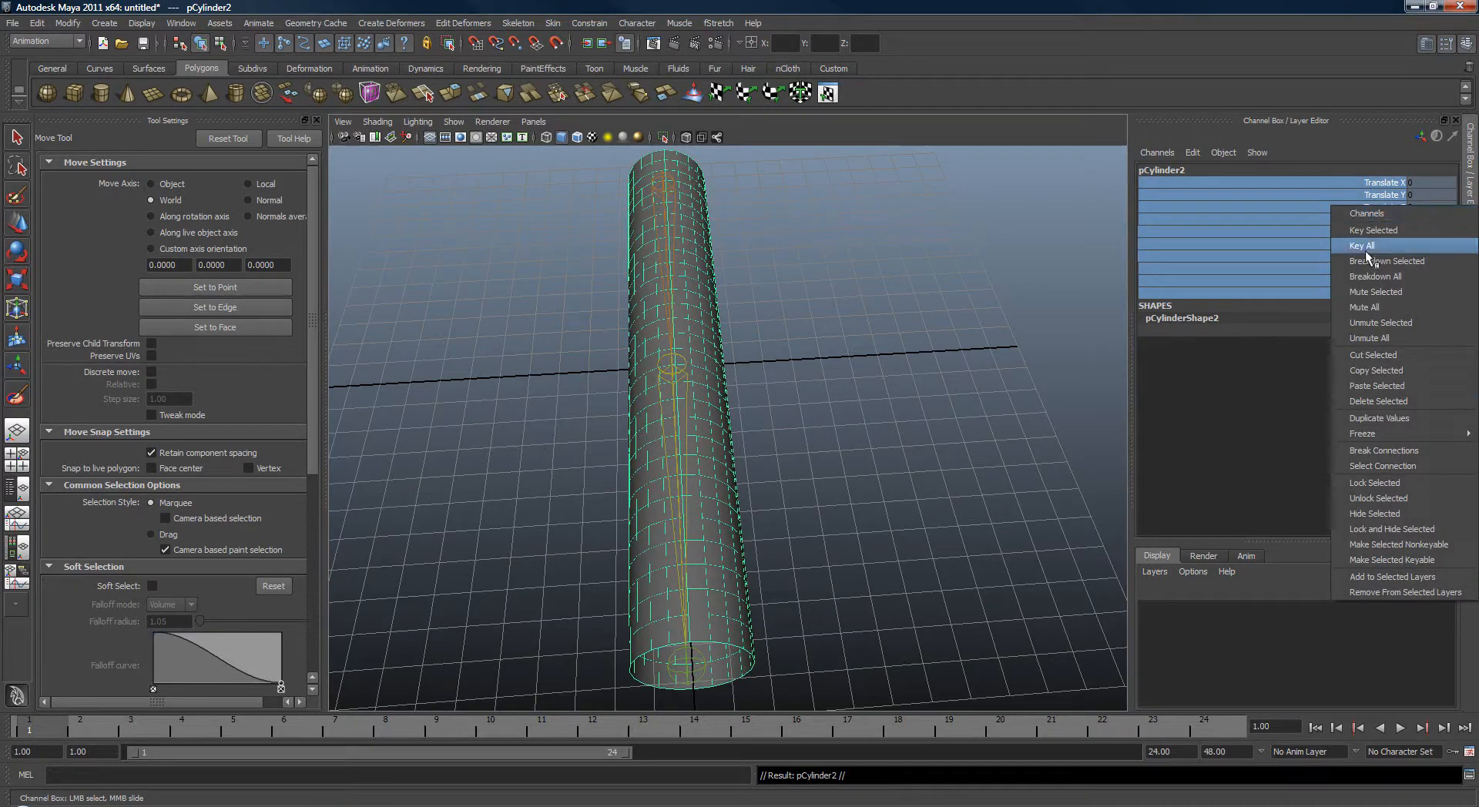
click(1382, 486)
alt+drag(963, 363, 836, 323)
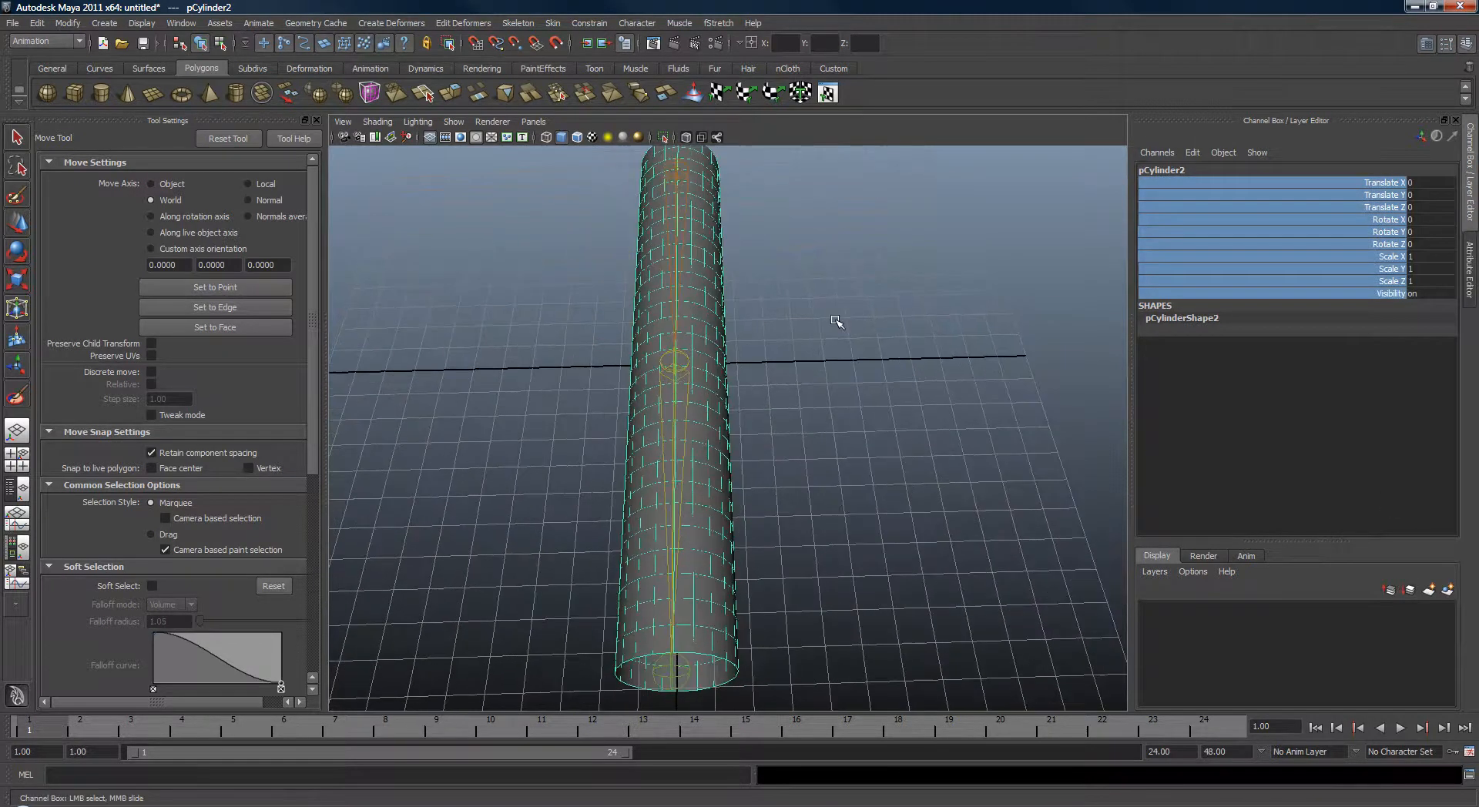
Move the duplicate cylinder back, away from the original.
drag(582, 367, 838, 445)
alt+middle_drag(838, 445, 807, 480)
scroll(807, 480, up, 2)
Select the middle joint and rotate it to about 93 degrees around Z.
drag(808, 480, 859, 573)
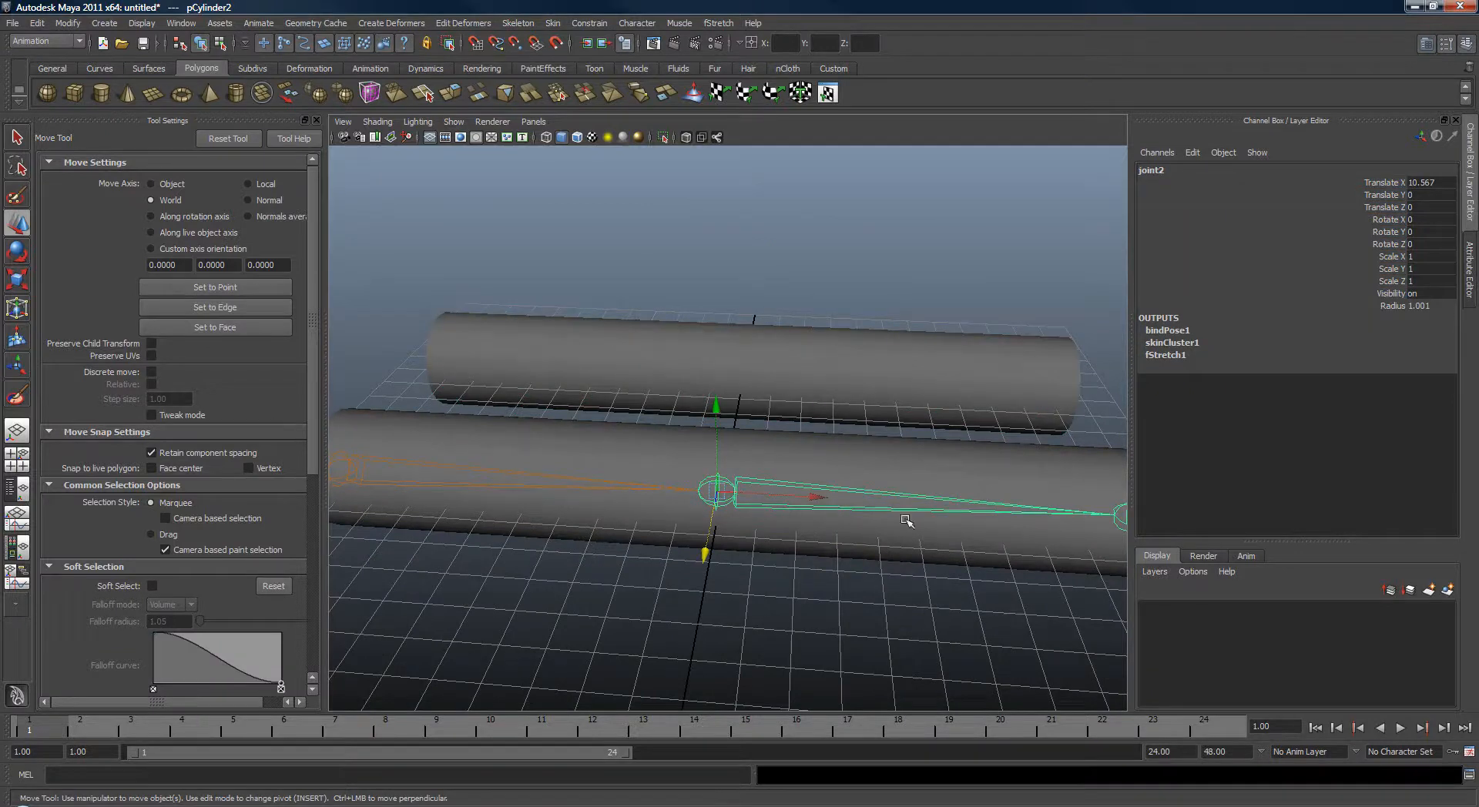
key(e)
drag(829, 424, 621, 391)
key(q)
alt+drag(799, 455, 828, 327)
alt+drag(945, 297, 990, 293)
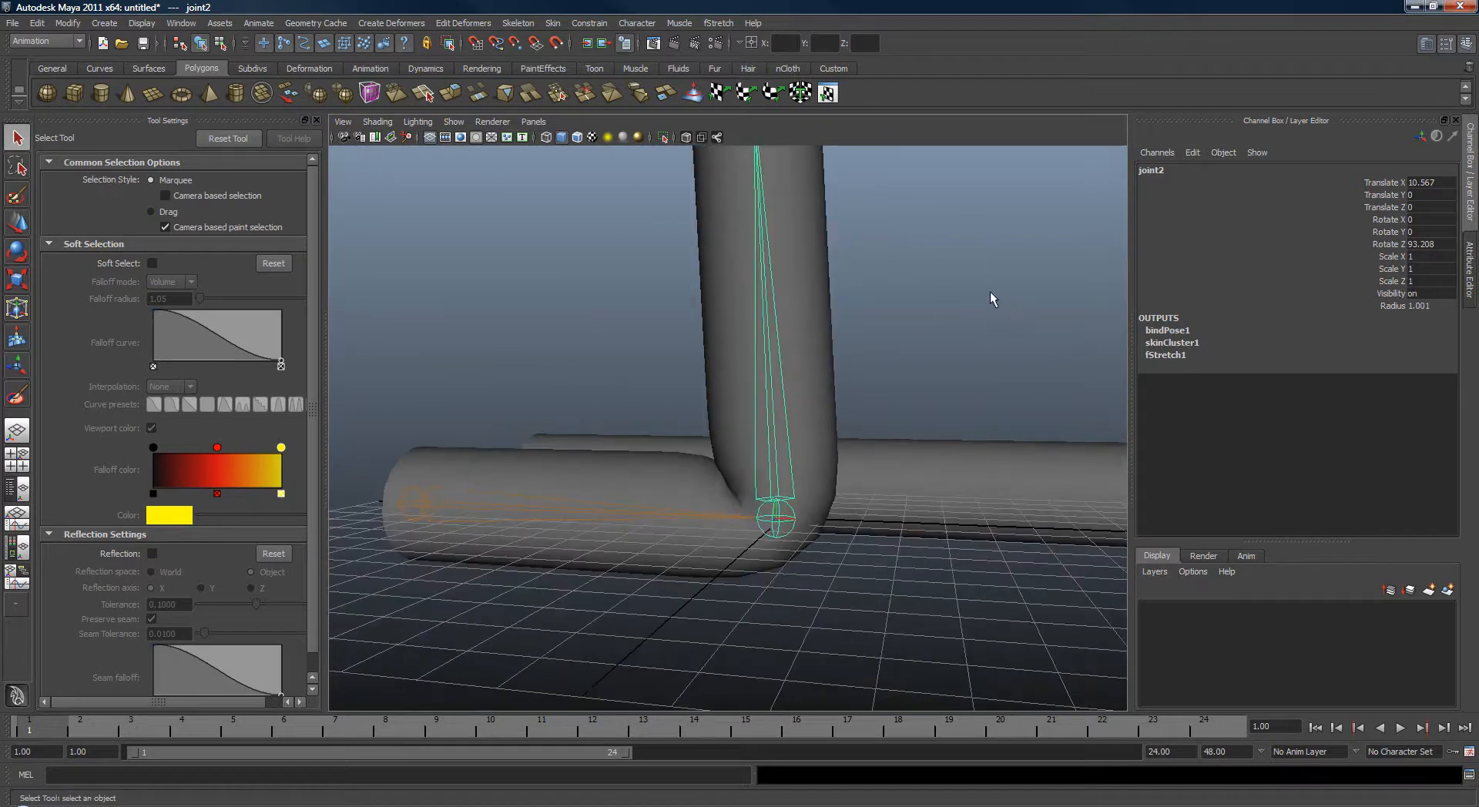
Open the fStretch1 attributes and turn on Draw Color Per Vertex with Angle Based colour display.
click(1473, 261)
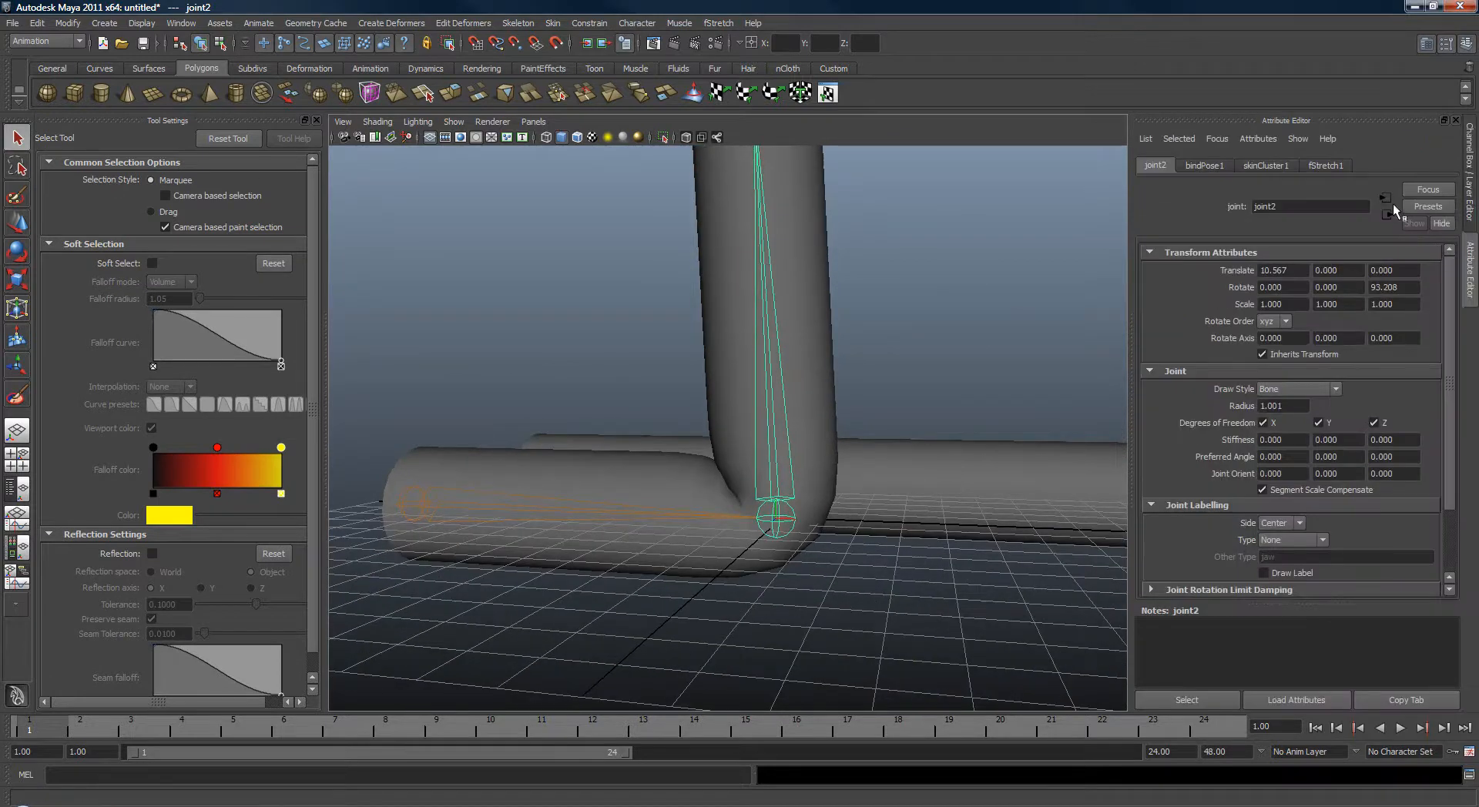
click(1324, 166)
drag(1449, 301, 1453, 553)
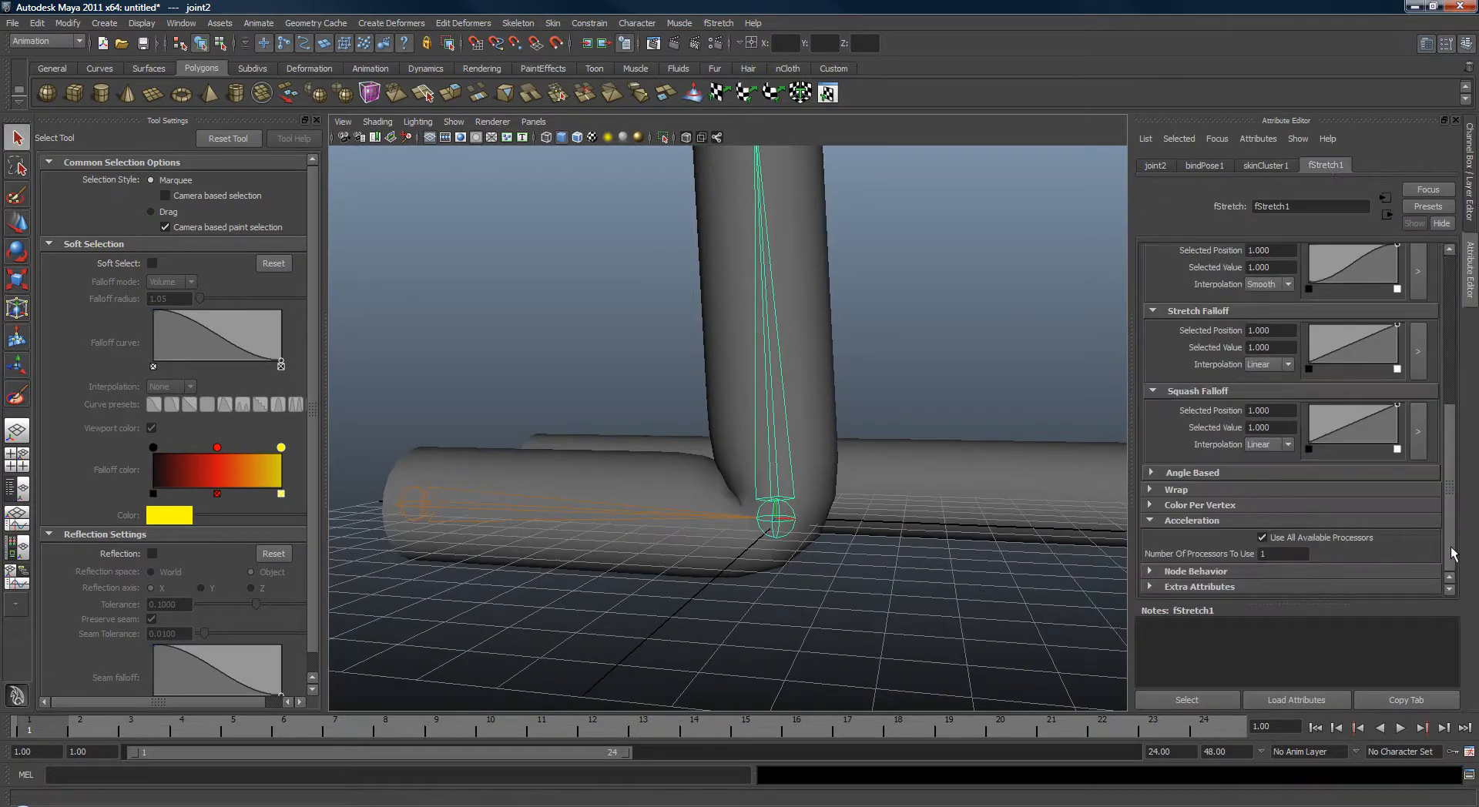
click(1202, 505)
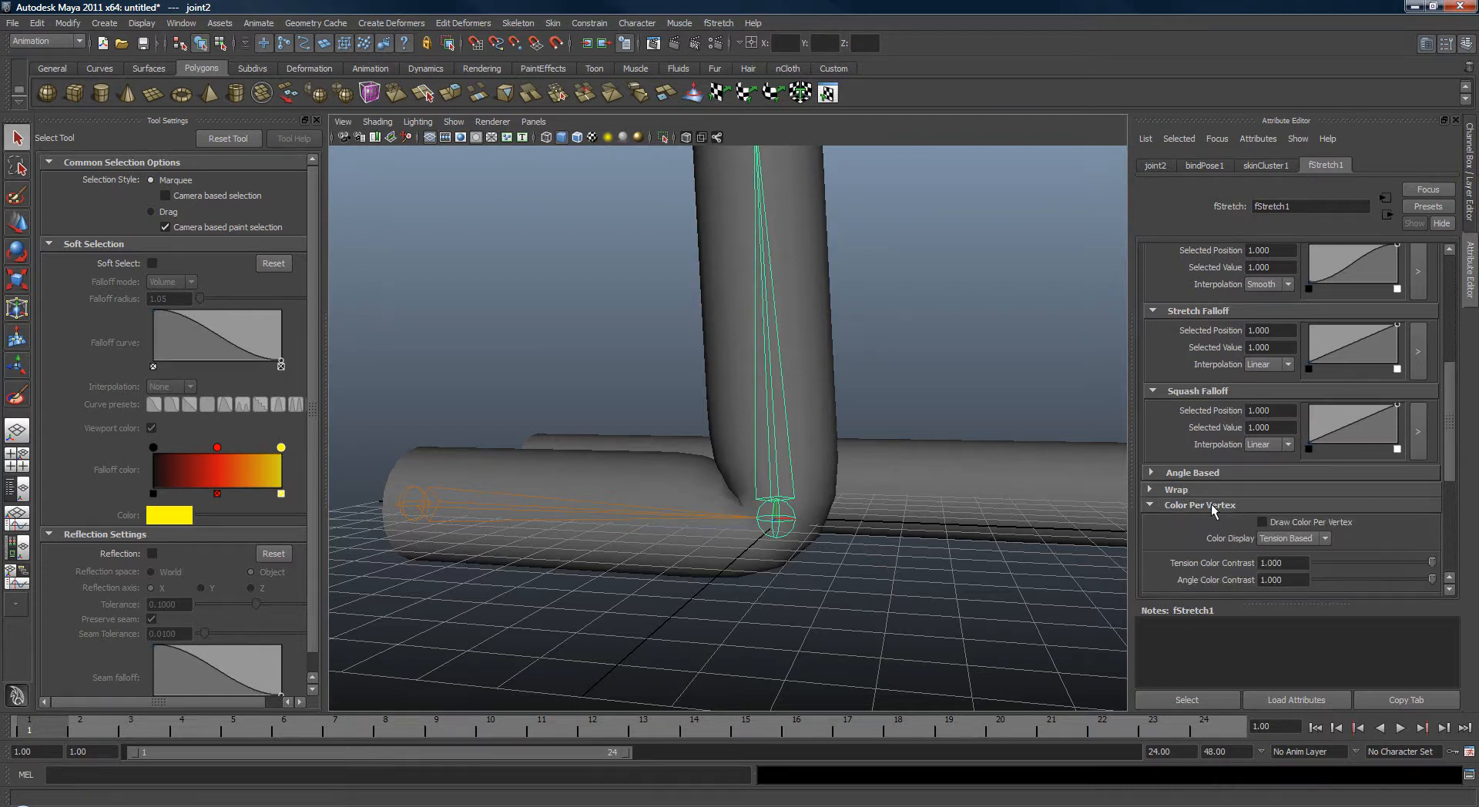
click(1302, 522)
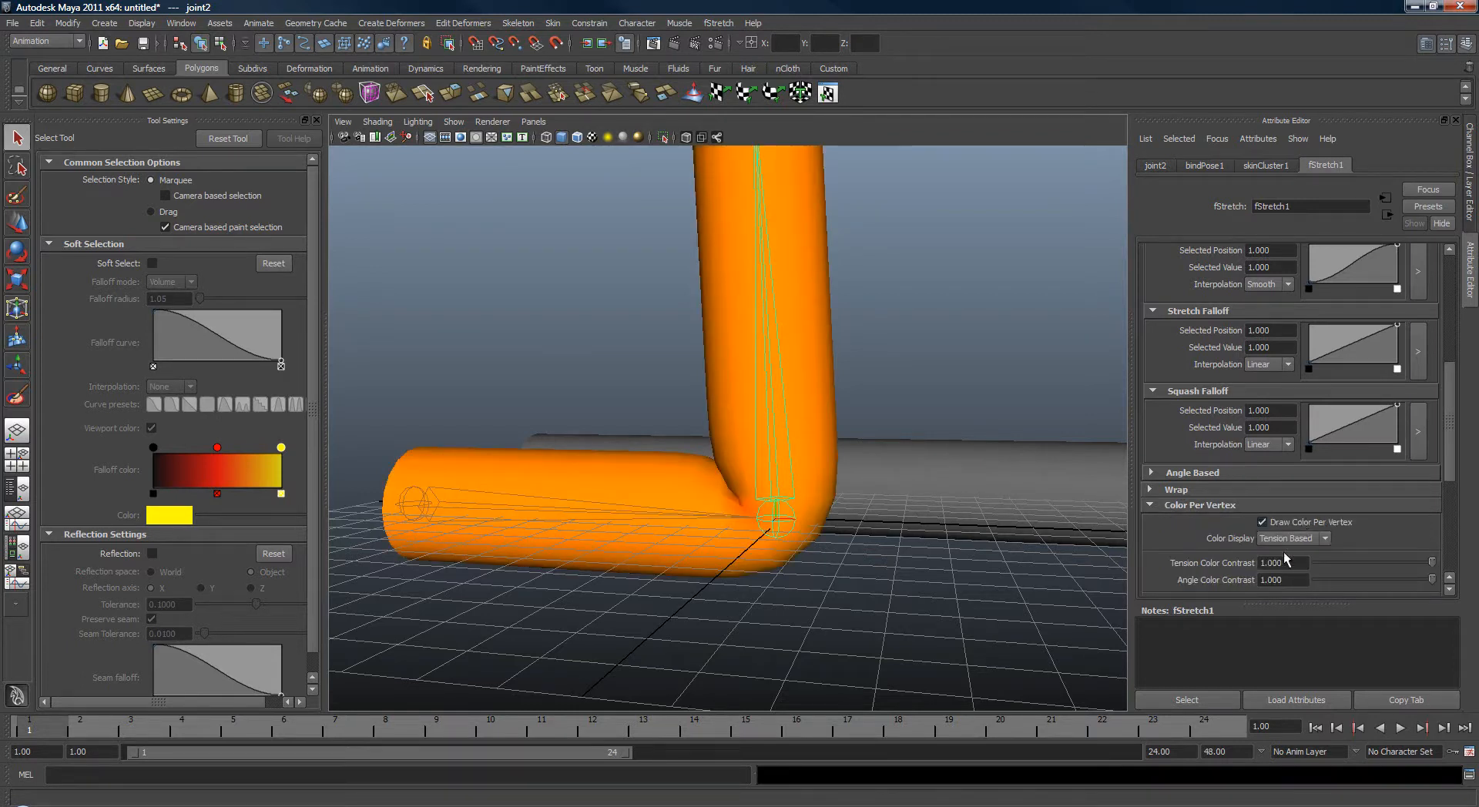
click(1282, 539)
click(1282, 553)
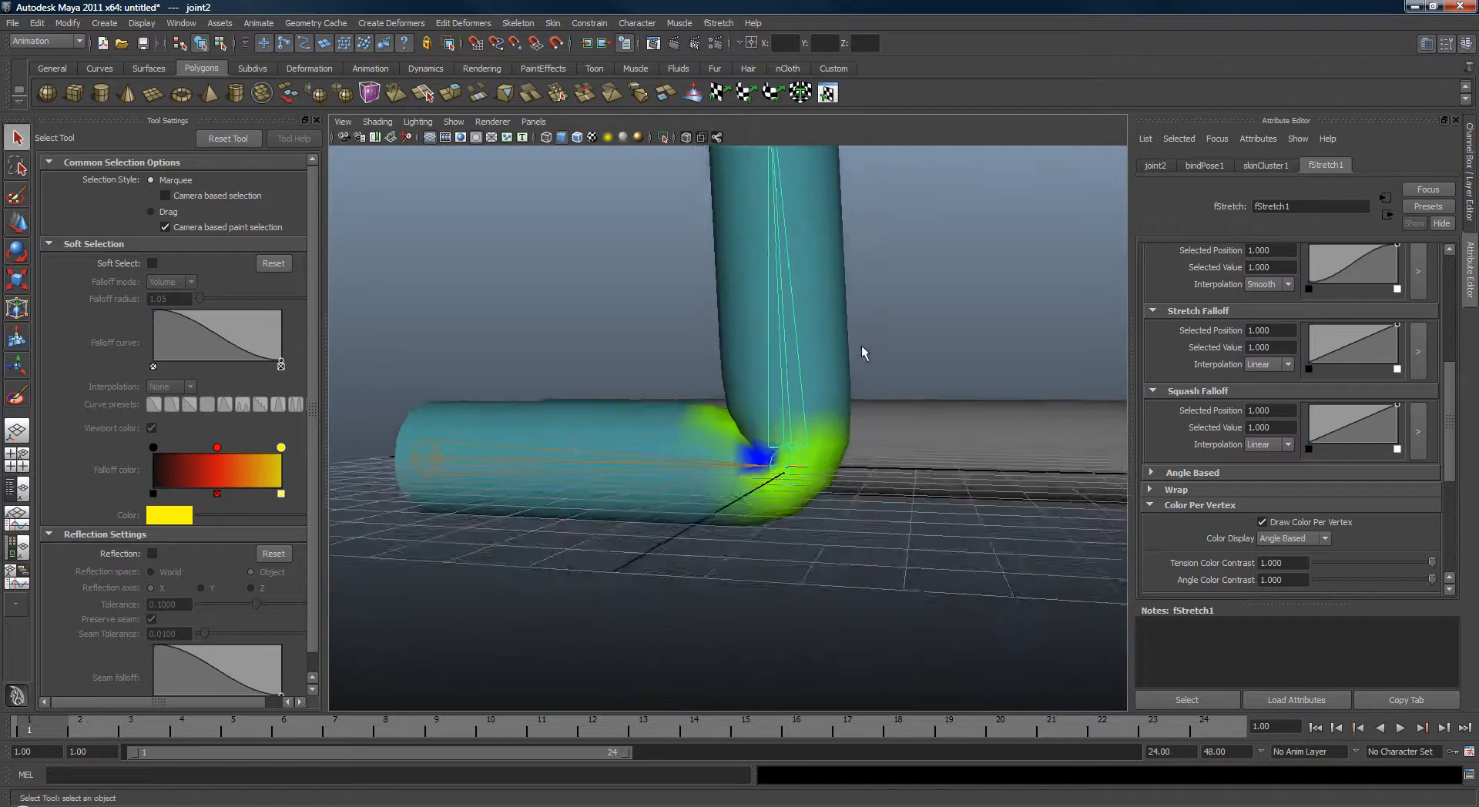
Rotate the middle joint to test the bend with the angle-based colour display.
alt+drag(861, 346, 909, 282)
key(e)
alt+middle_drag(943, 310, 950, 313)
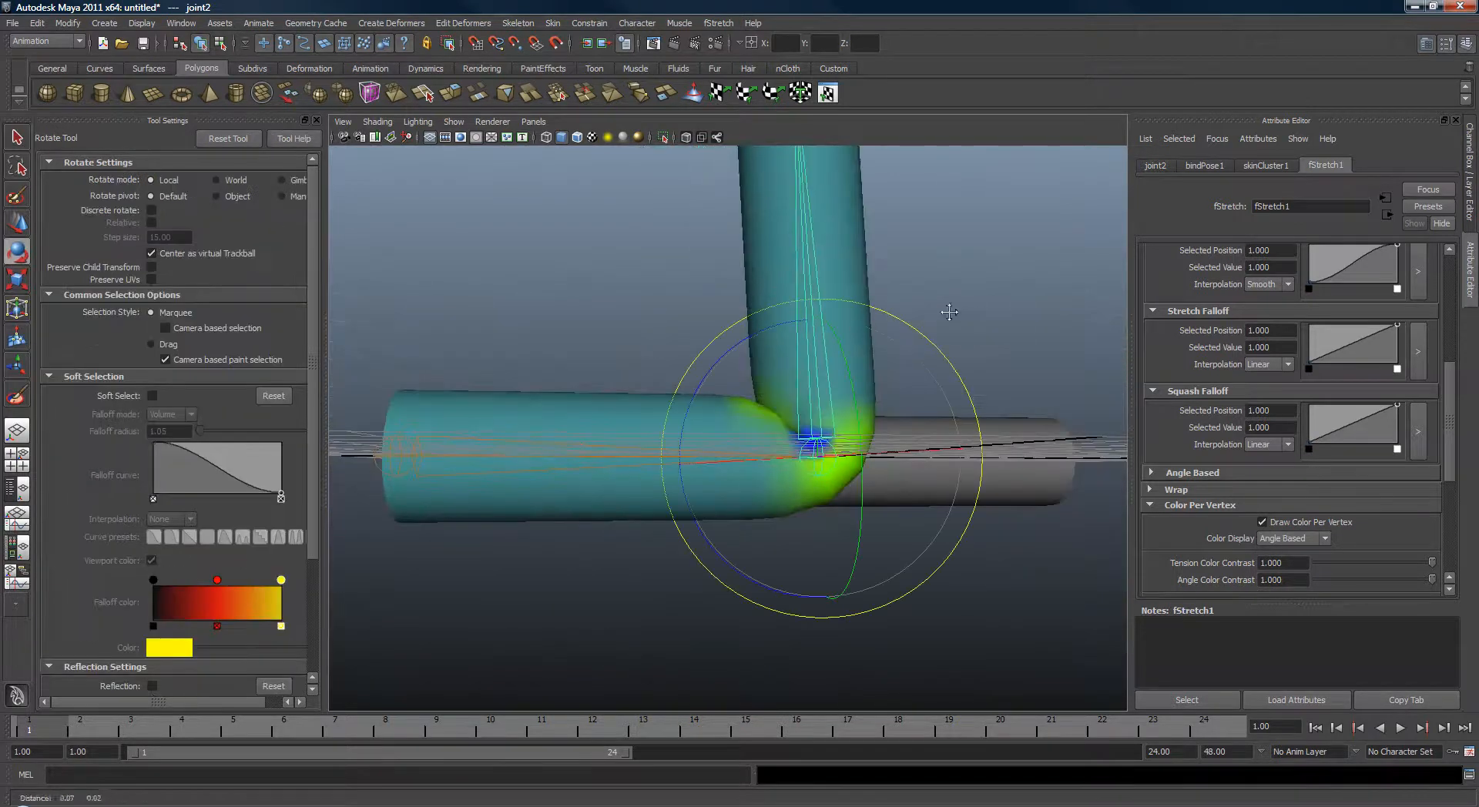
alt+drag(949, 312, 821, 469)
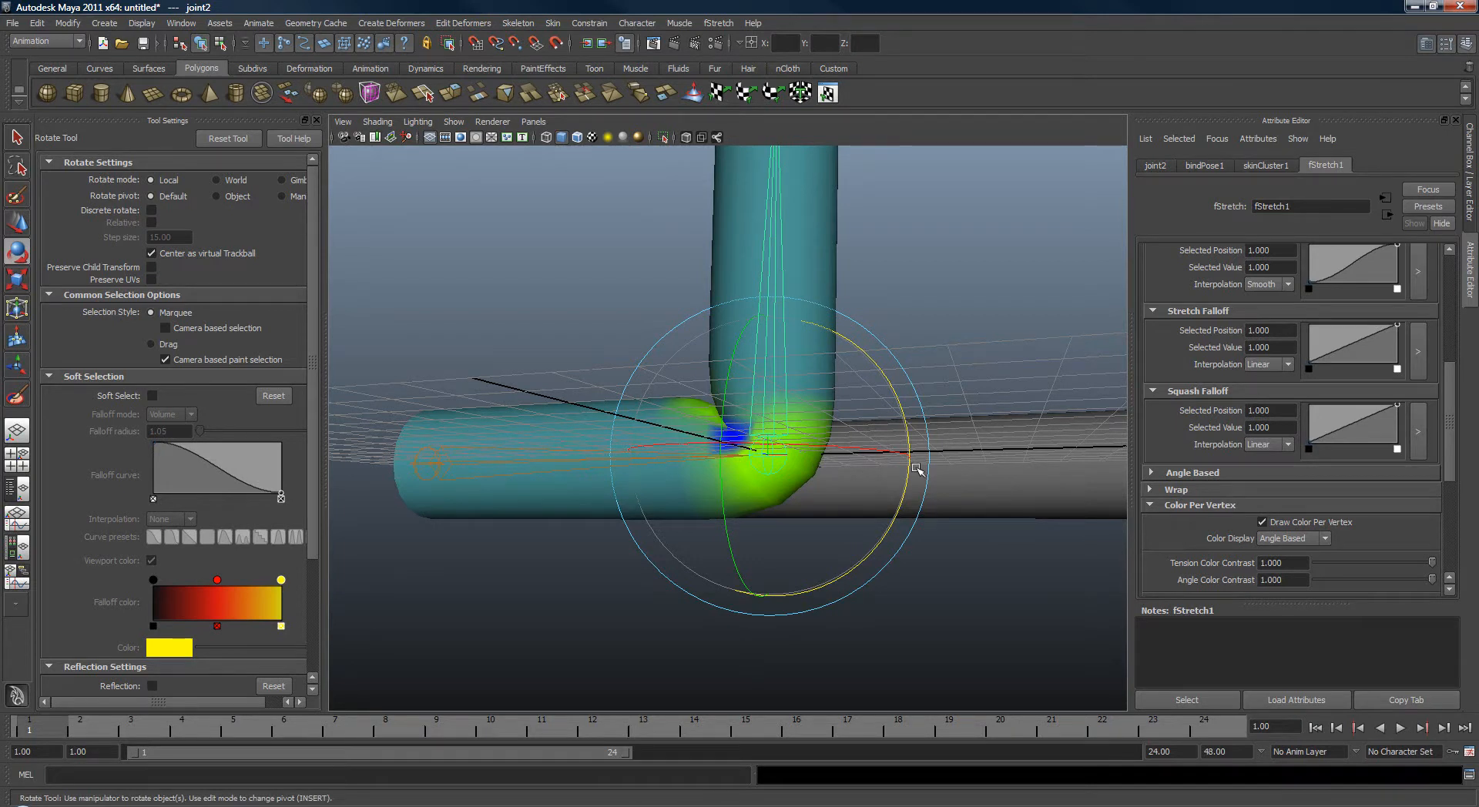
alt+drag(917, 468, 949, 524)
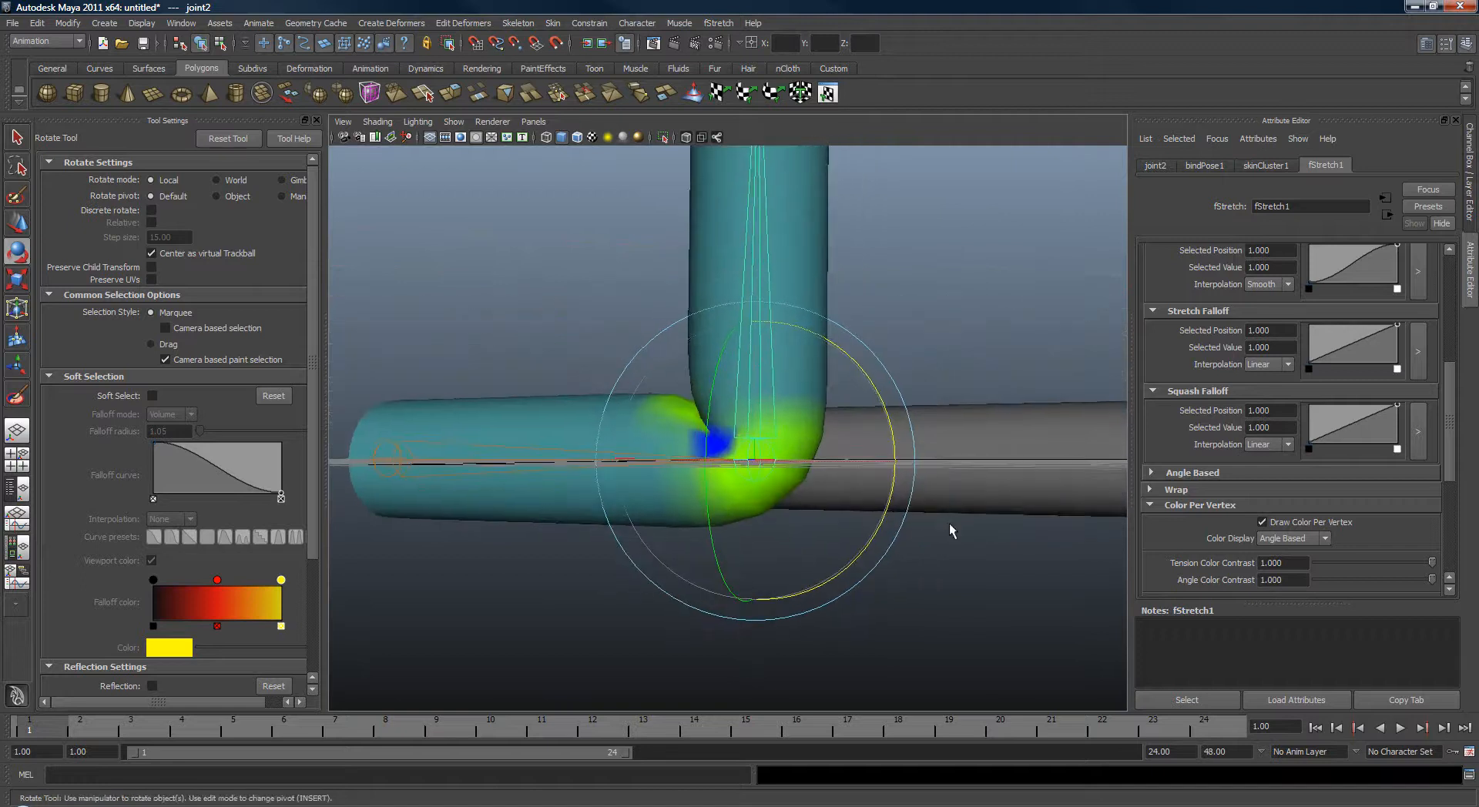
key(q)
Expand the Angle Based section of fStretch1 and inspect its Bend In and Bend Out settings.
scroll(1387, 497, down, 3)
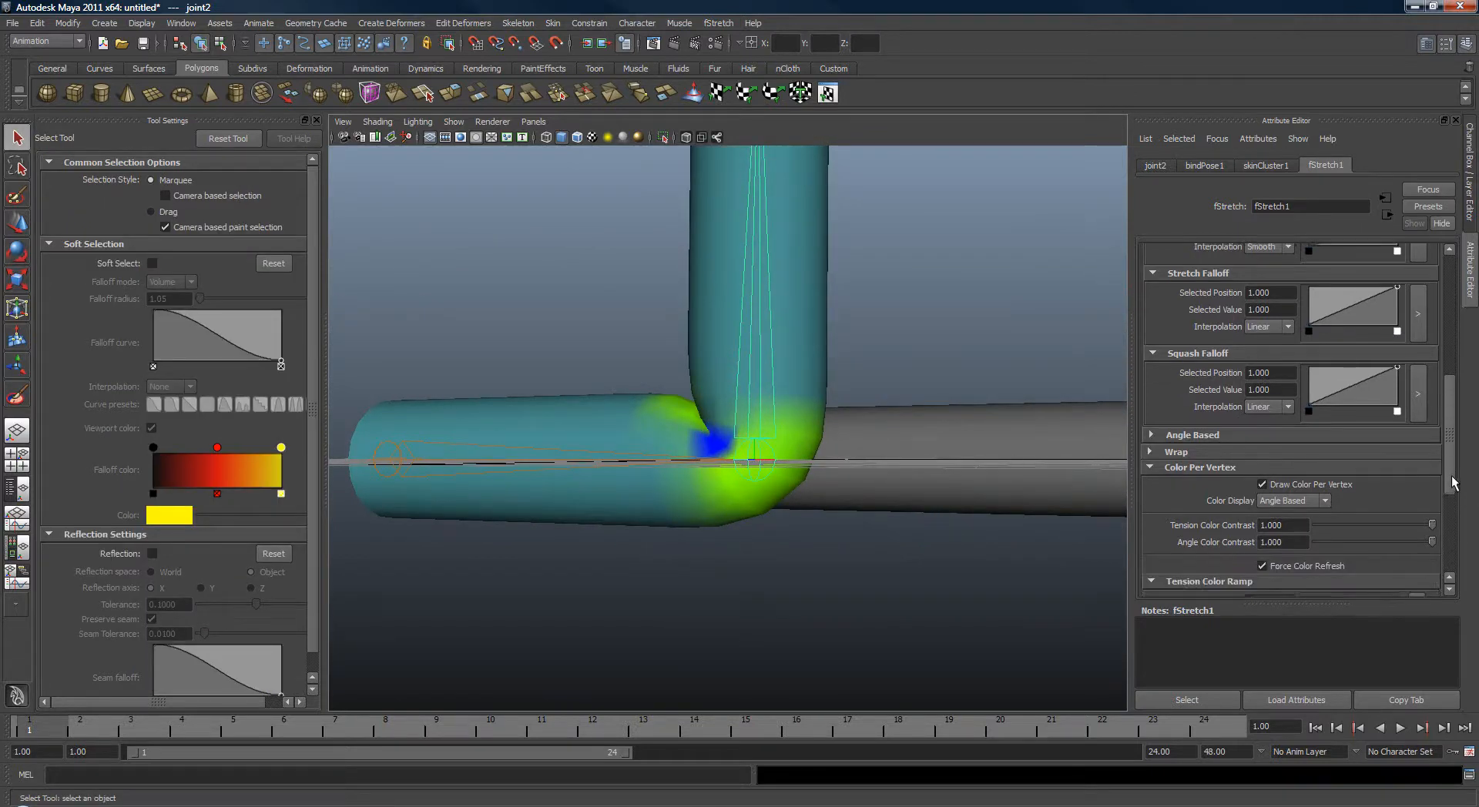
drag(1451, 472, 1452, 316)
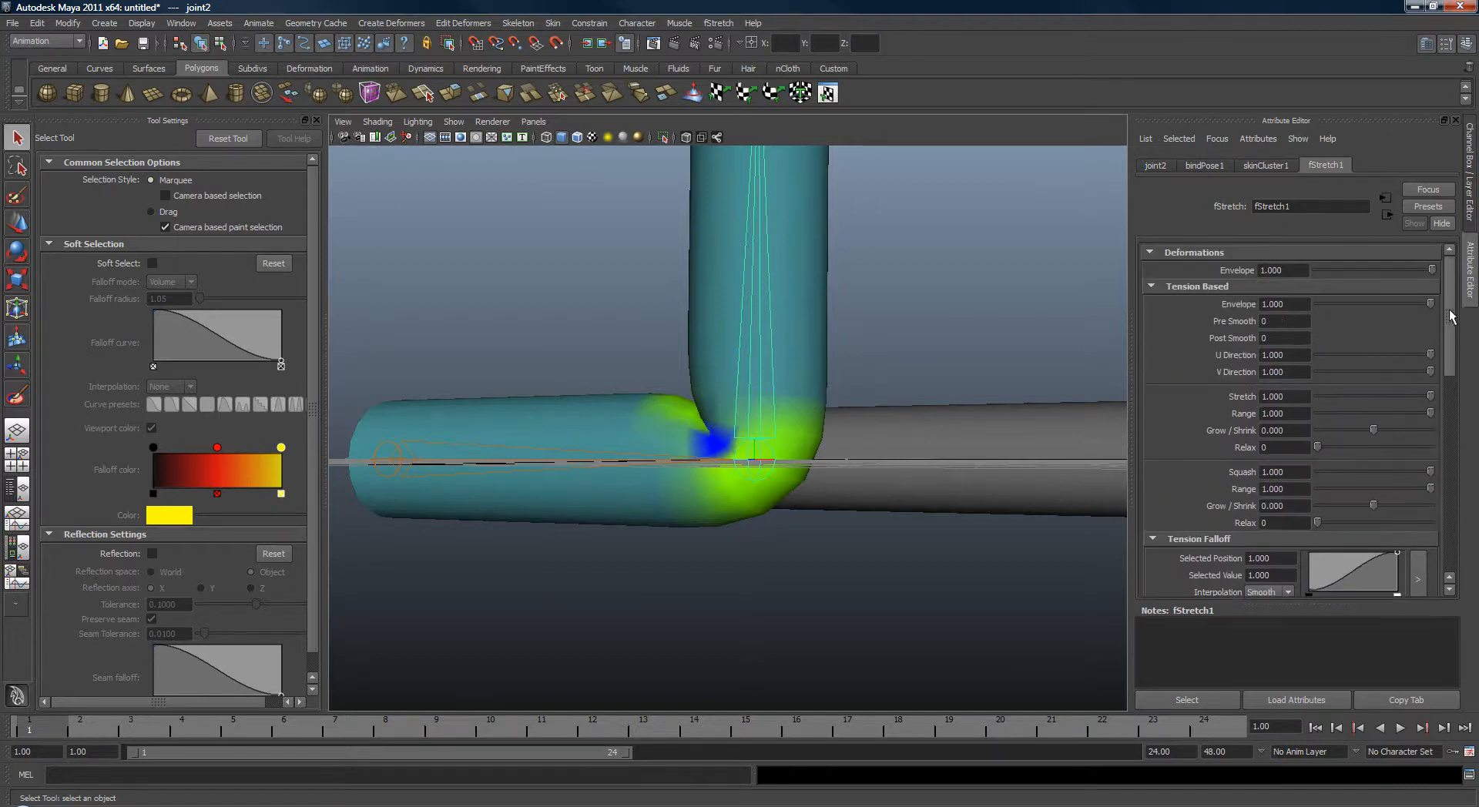
click(1154, 286)
click(1192, 302)
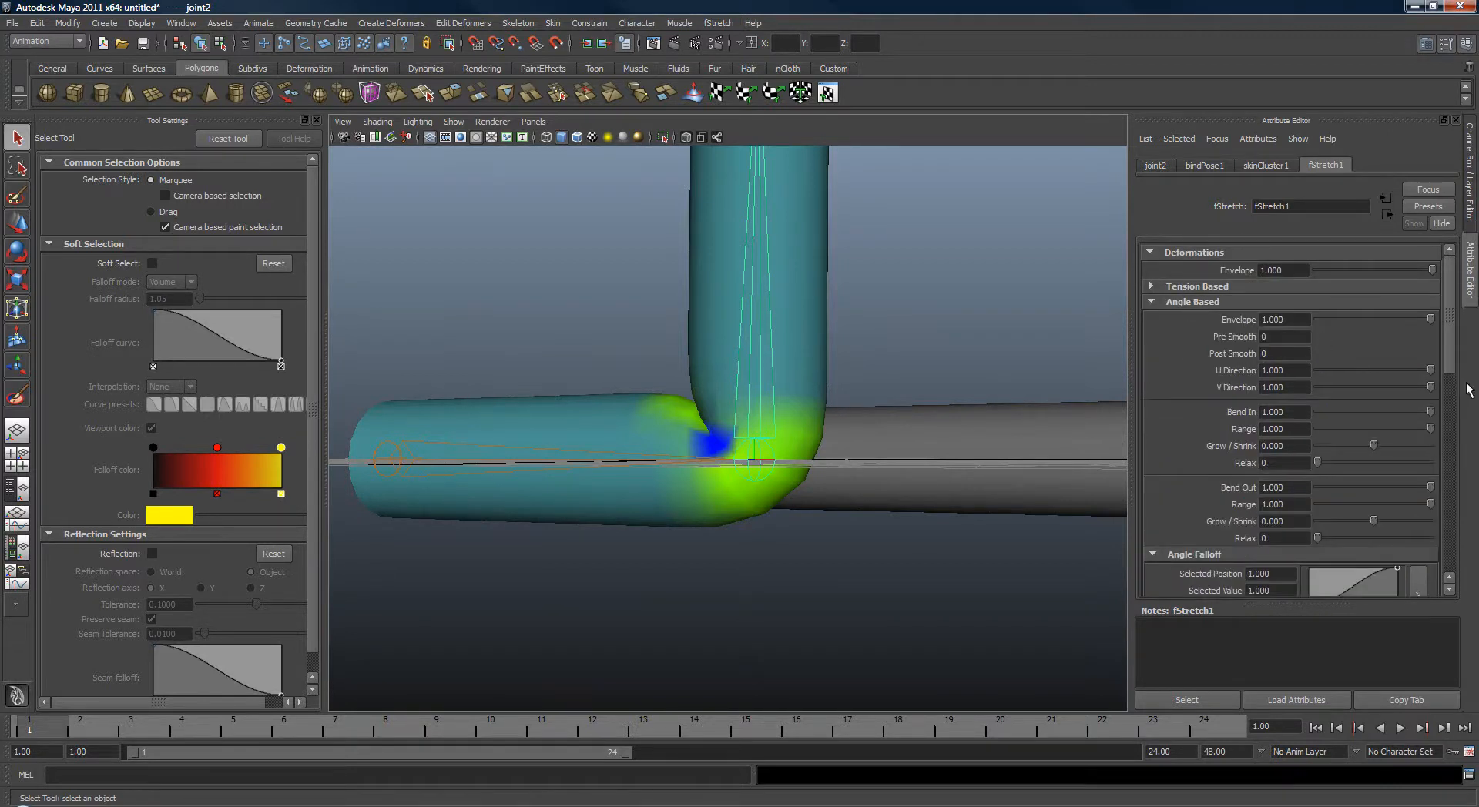
scroll(1457, 379, down, 3)
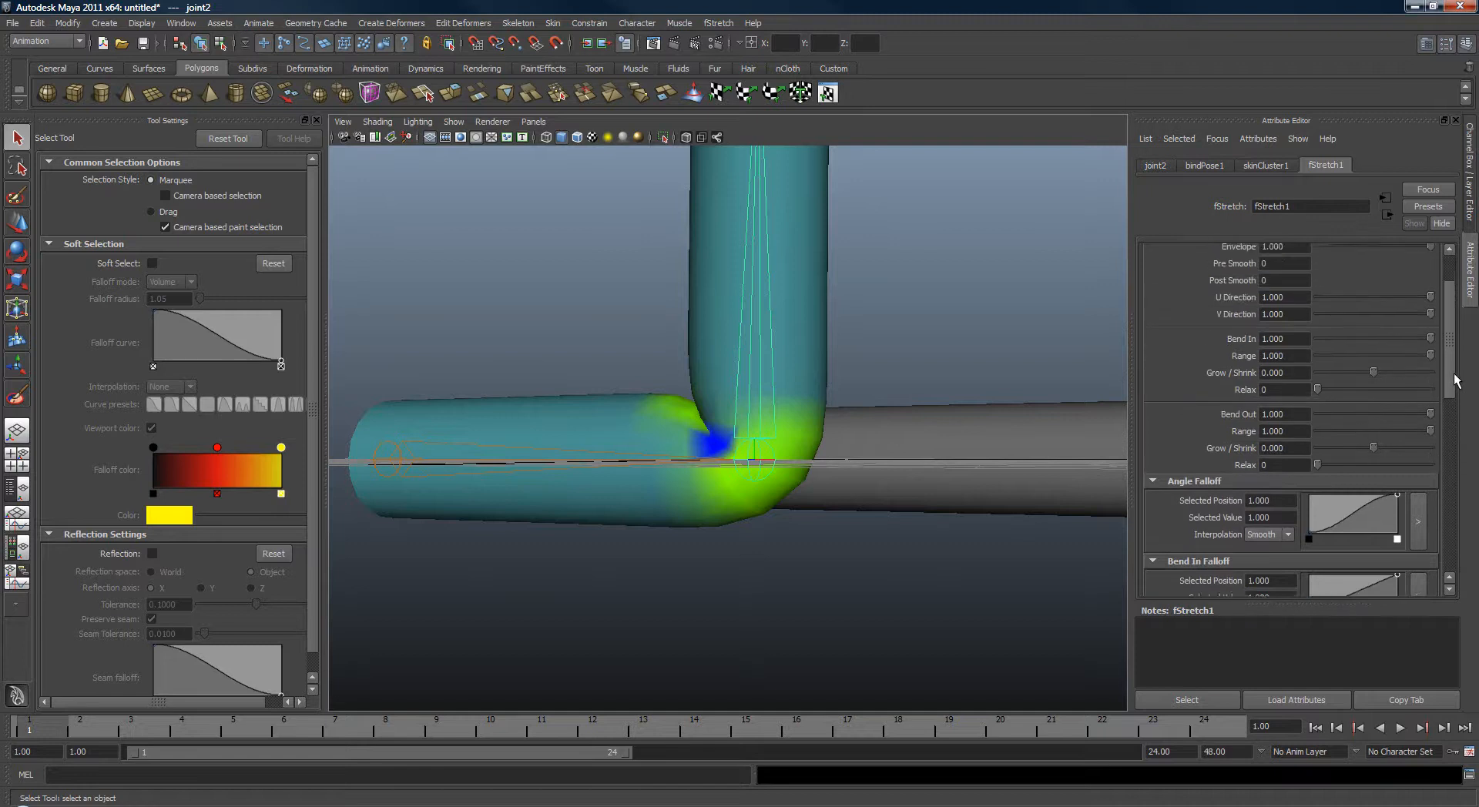
scroll(1379, 389, up, 1)
drag(1431, 372, 1477, 377)
mouse_move(1431, 447)
mouse_down()
mouse_move(1383, 448)
mouse_move(1440, 449)
mouse_up()
alt+drag(1014, 336, 1118, 425)
alt+drag(937, 419, 931, 420)
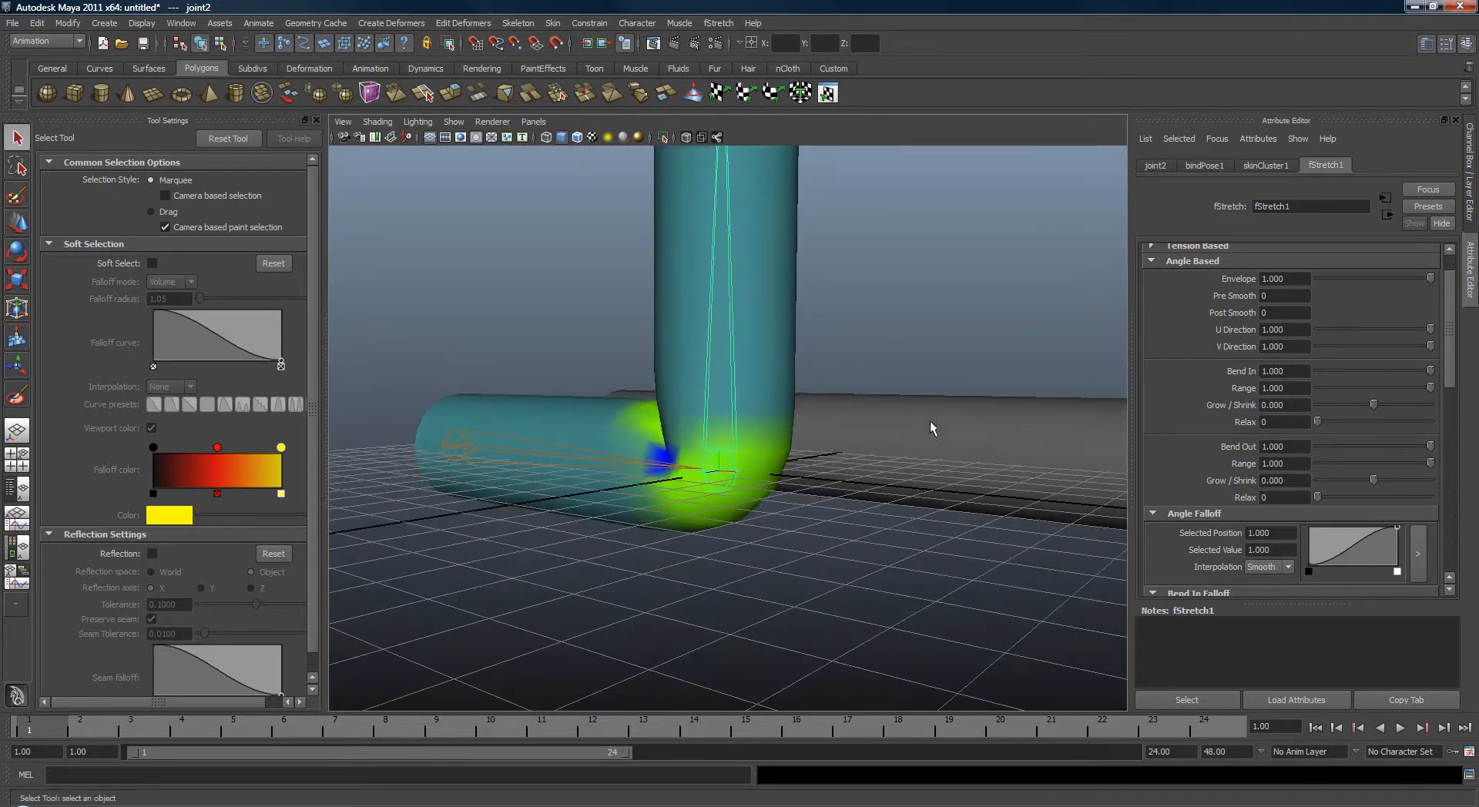
Select the duplicate cylinder and rename it BENDOUT.
click(941, 416)
key(ctrl+a)
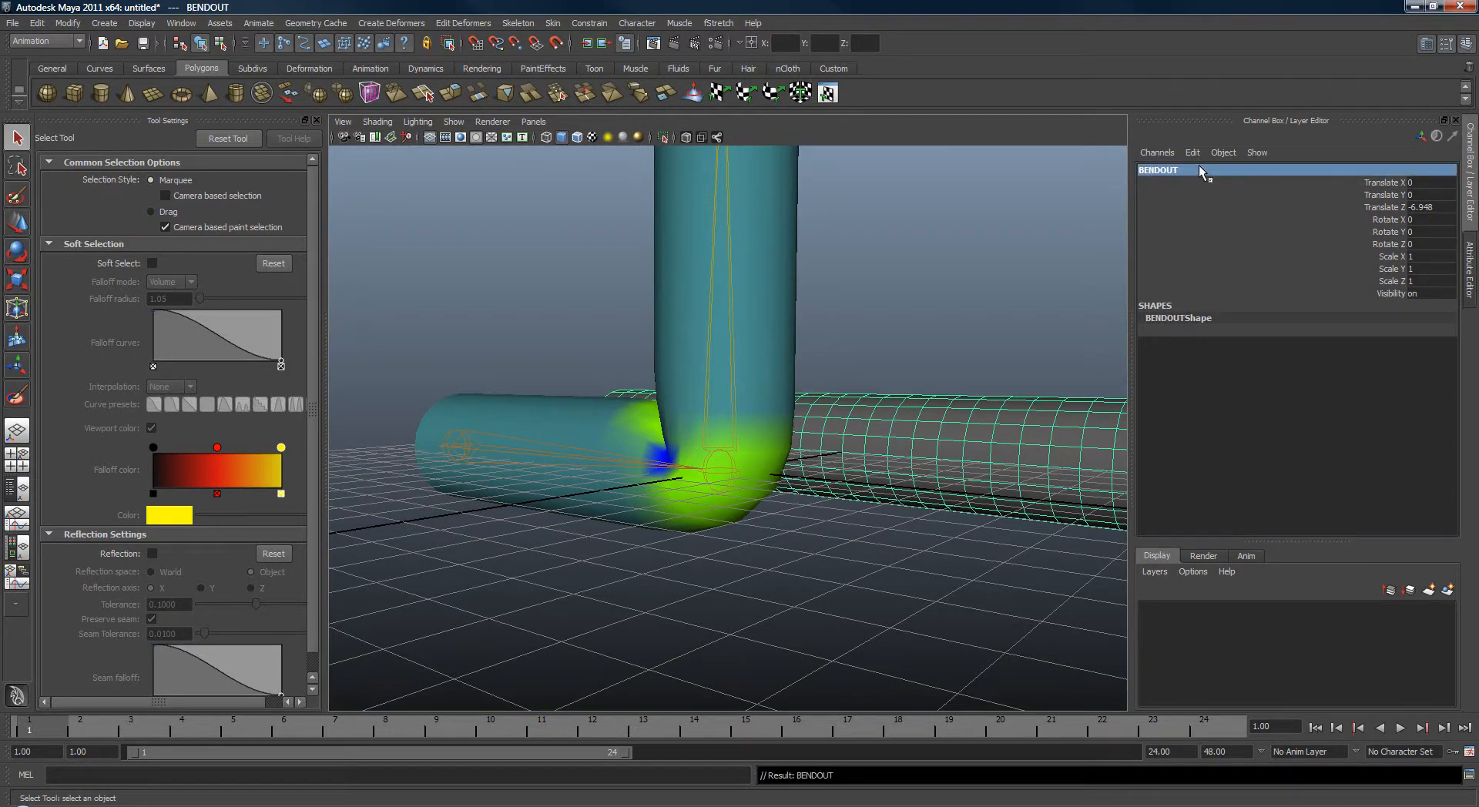
Select BENDOUT and the original cylinder and connect BENDOUT as the fStretch Bend Out mesh.
alt+drag(874, 297, 844, 282)
click(959, 421)
alt+middle_drag(903, 340, 863, 347)
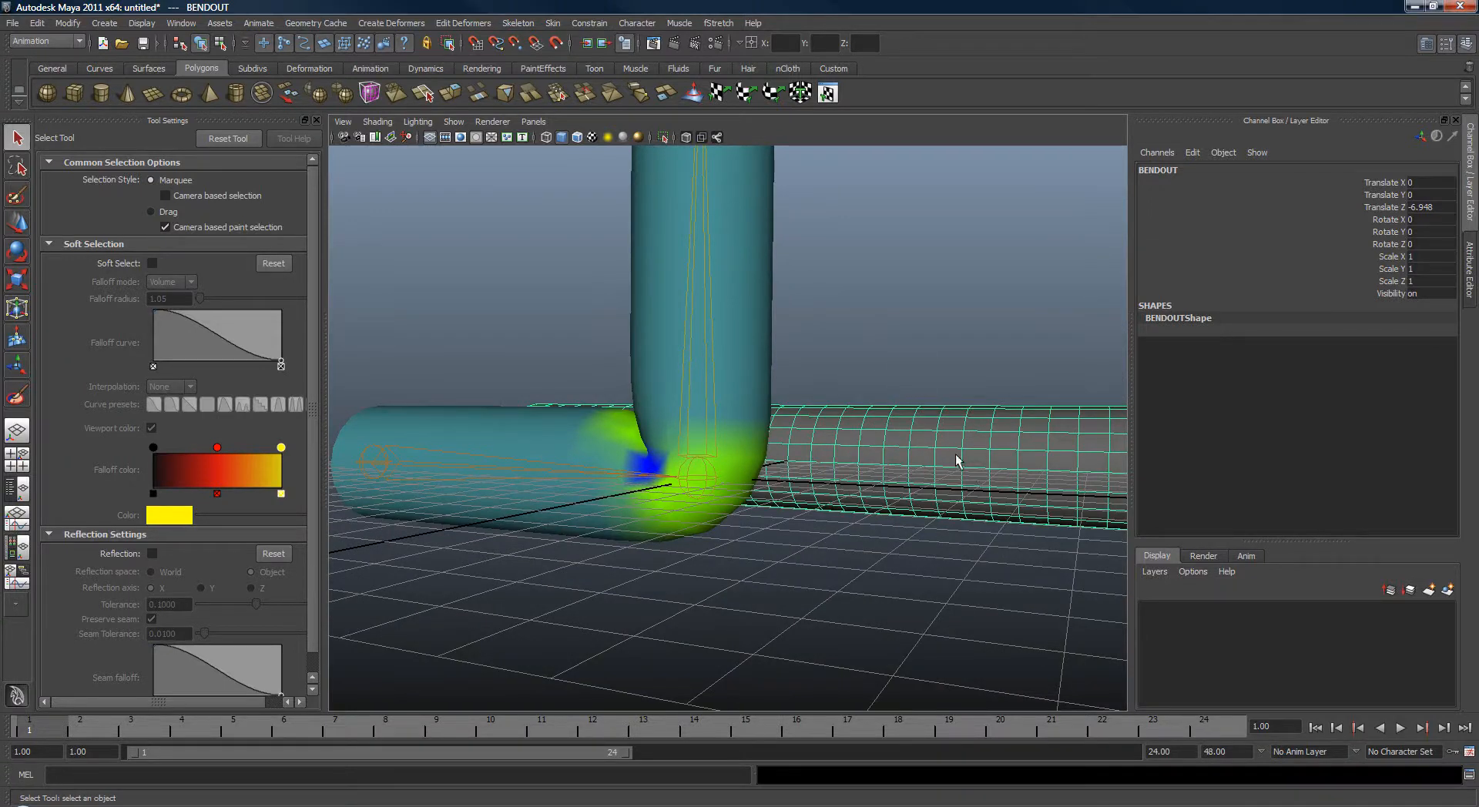
click(754, 275)
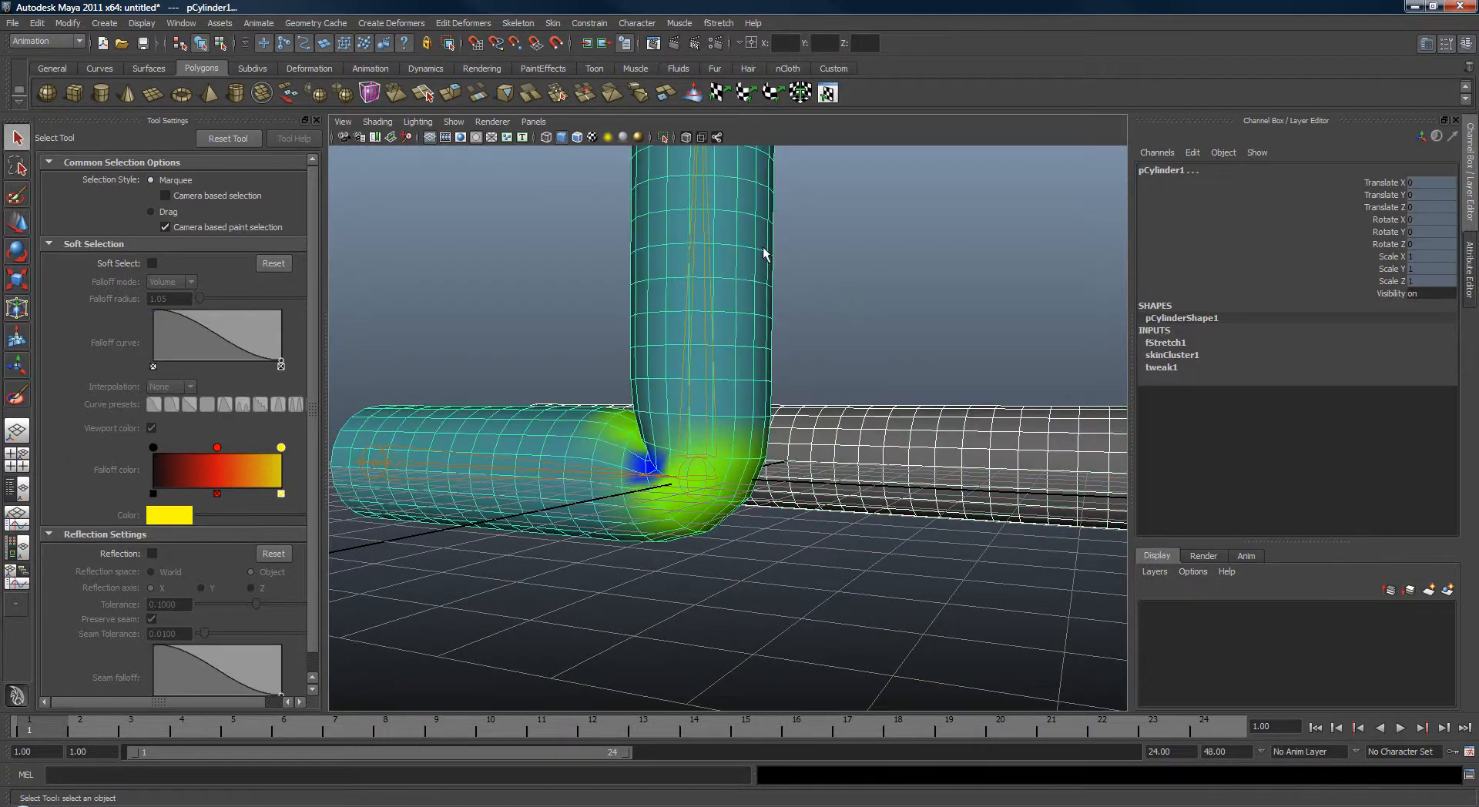
key(space)
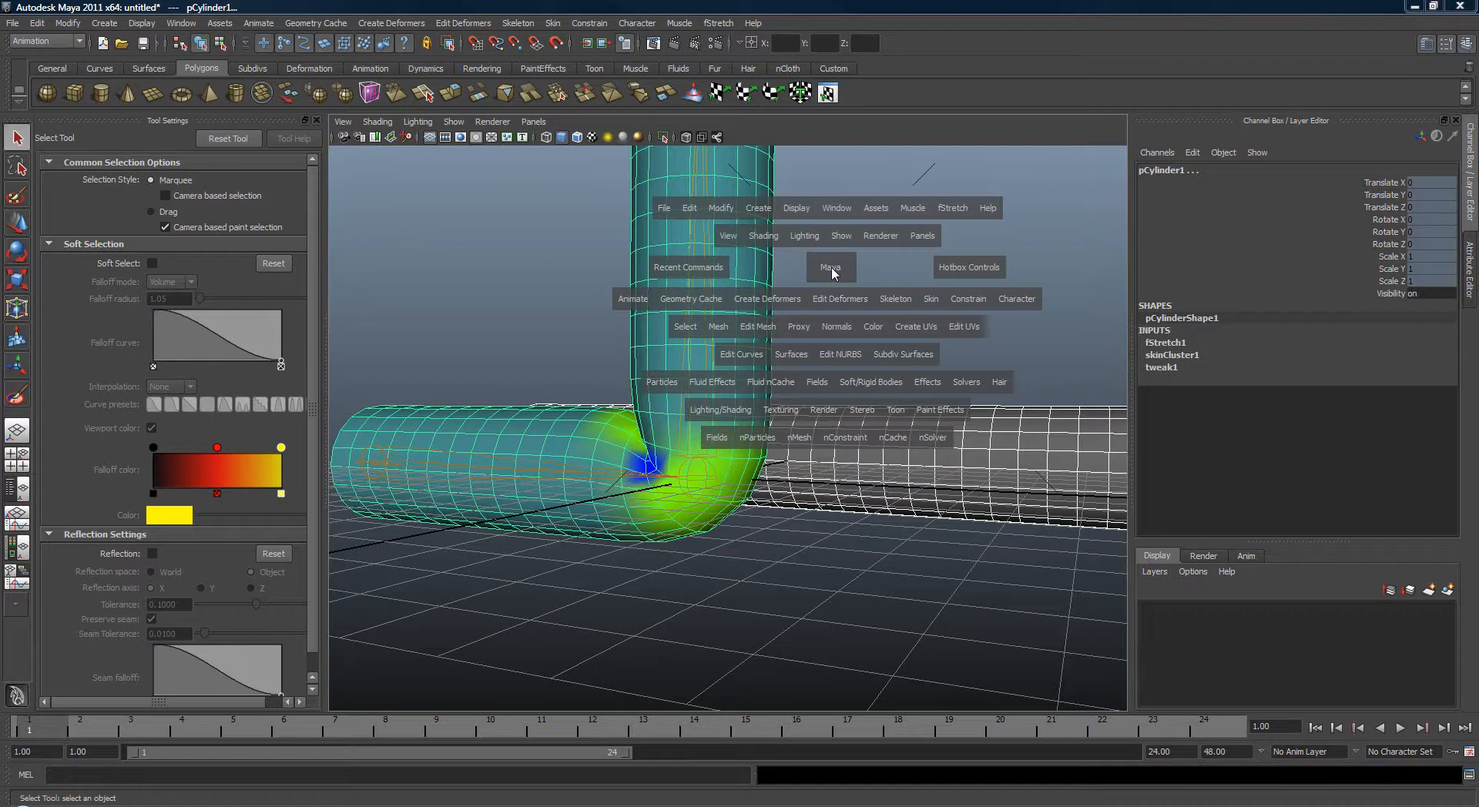
click(954, 209)
mouse_move(977, 253)
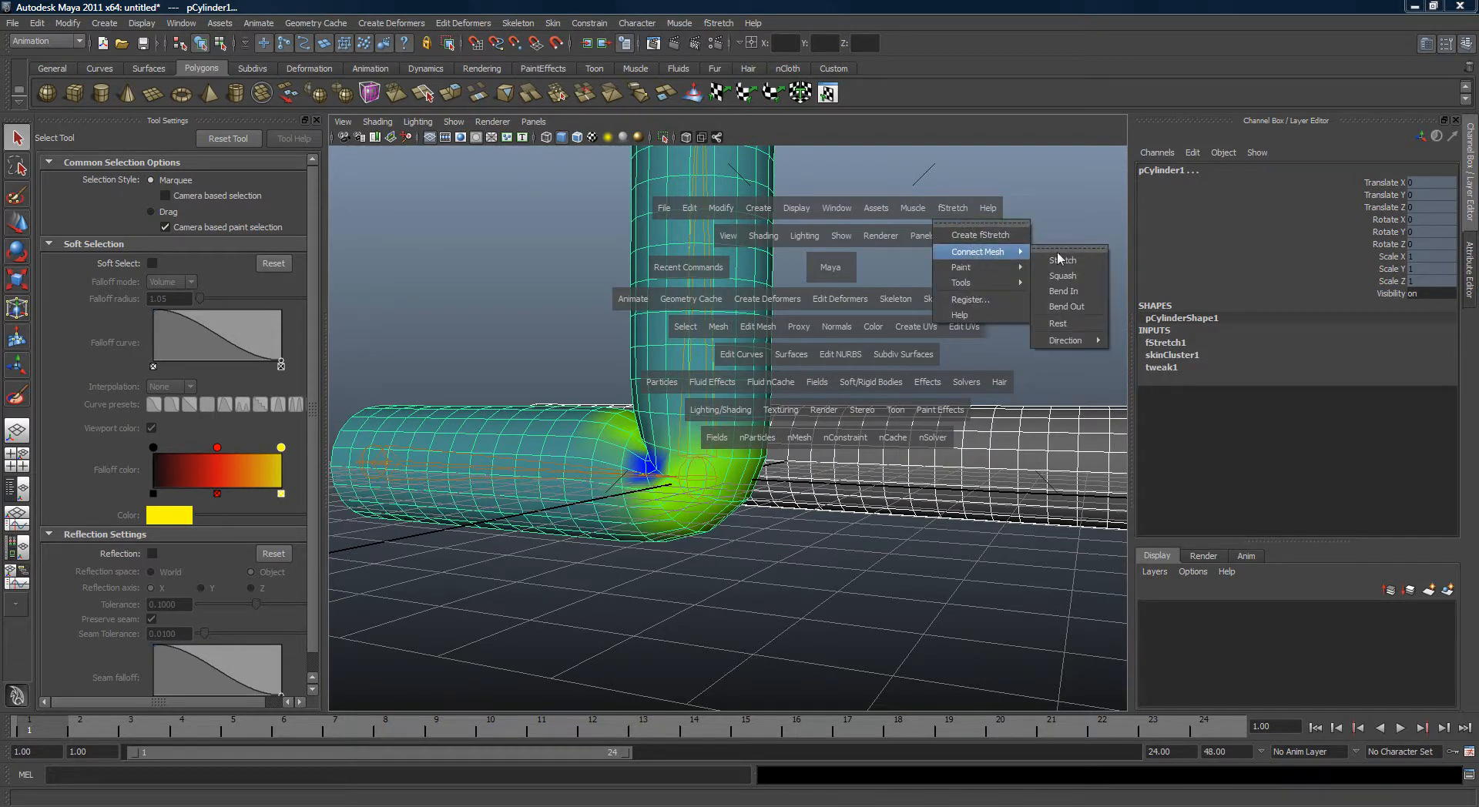
click(1081, 307)
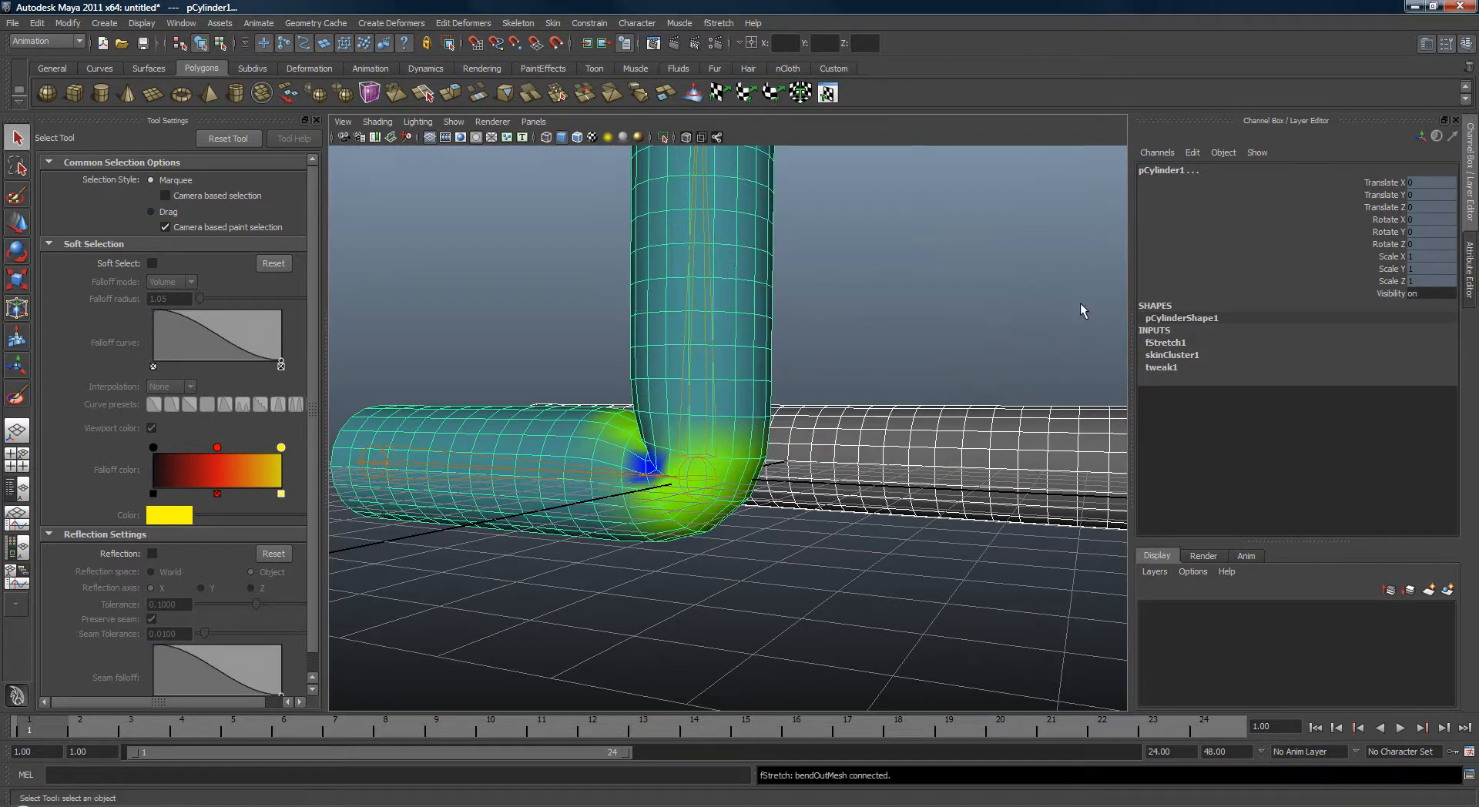
Try moving groups of BENDOUT vertices near the bend, undoing each move.
alt+drag(927, 467, 879, 452)
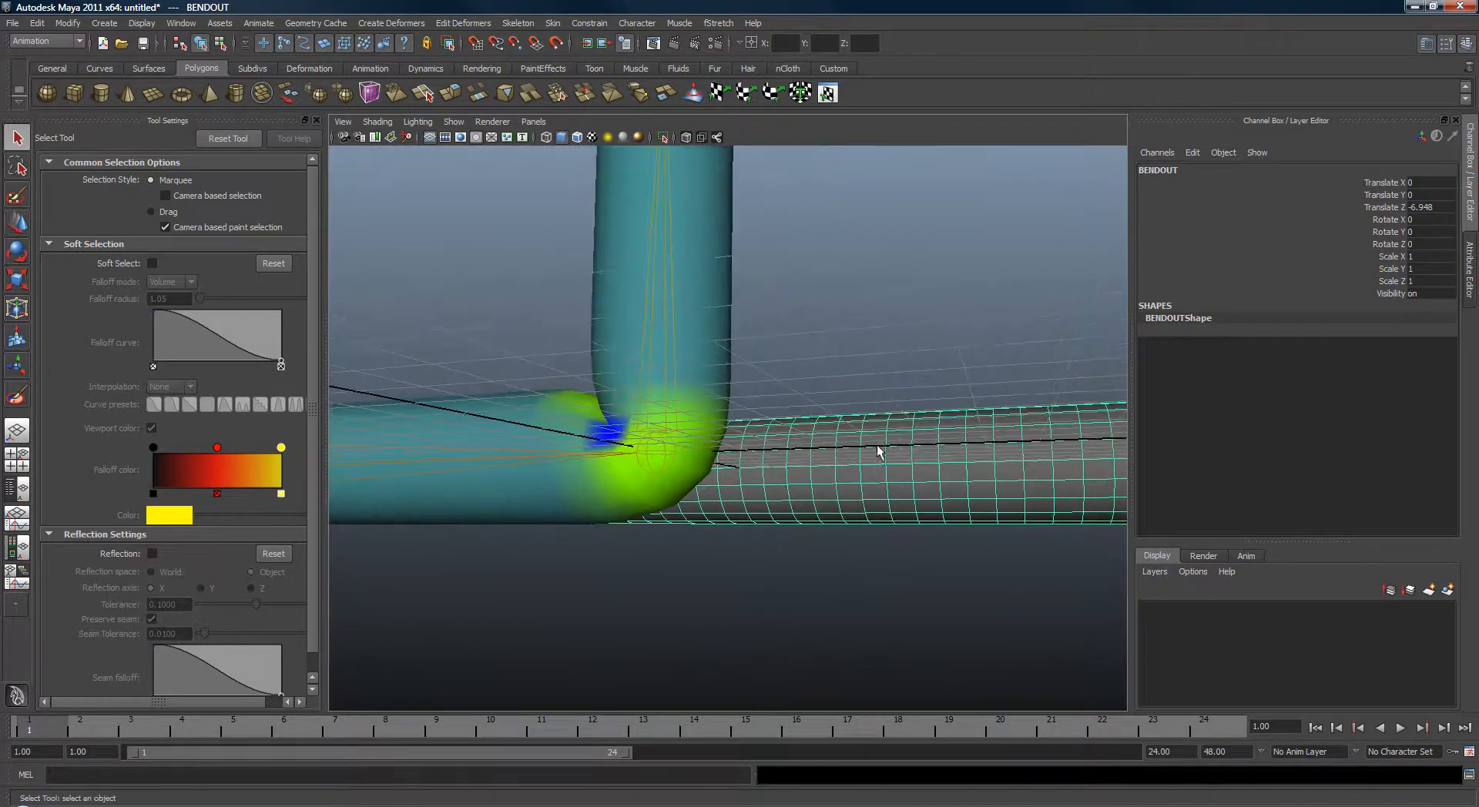
right_drag(904, 437, 859, 431)
alt+drag(860, 432, 838, 413)
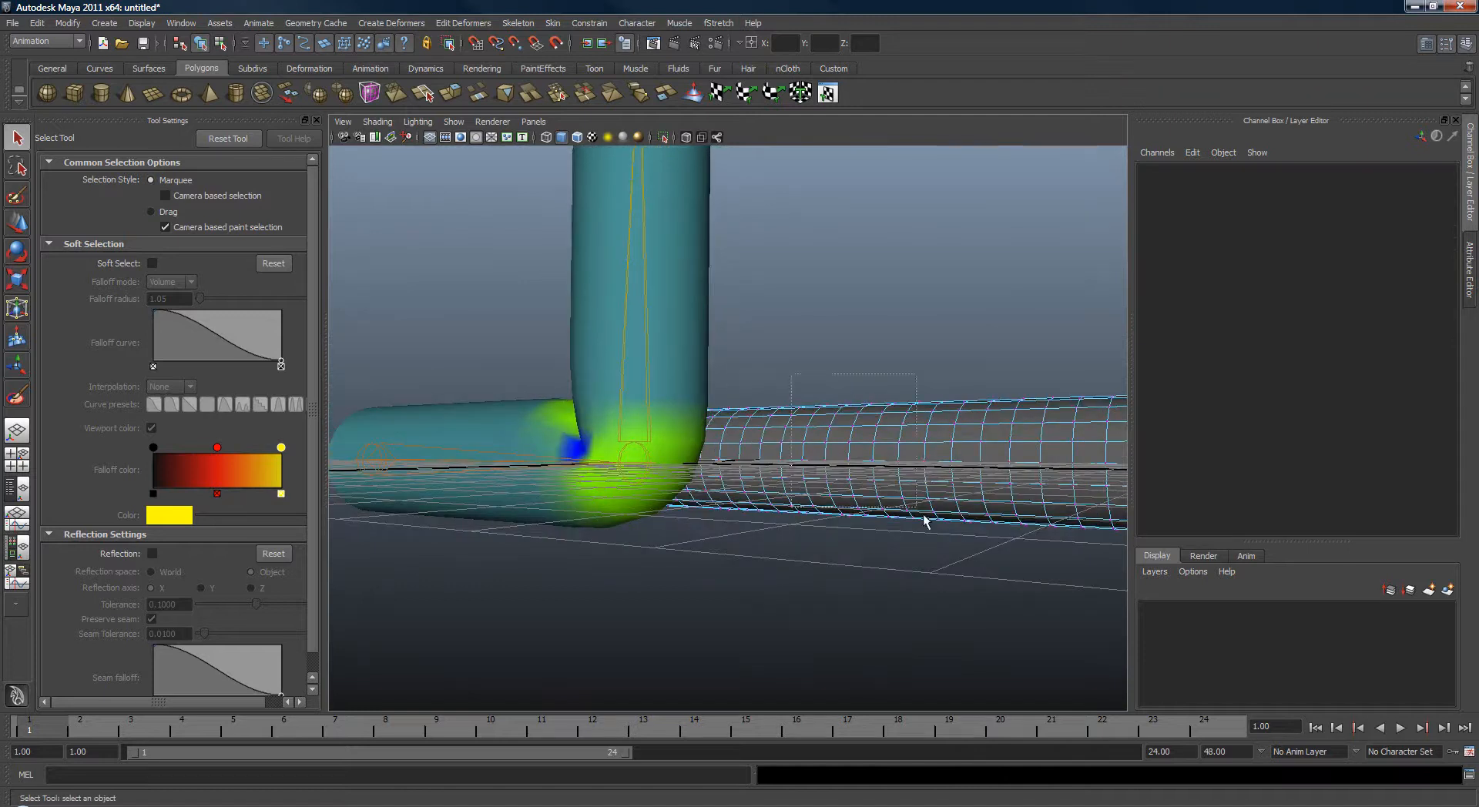
drag(963, 542, 790, 383)
key(w)
middle_drag(749, 492, 723, 524)
key(ctrl+z)
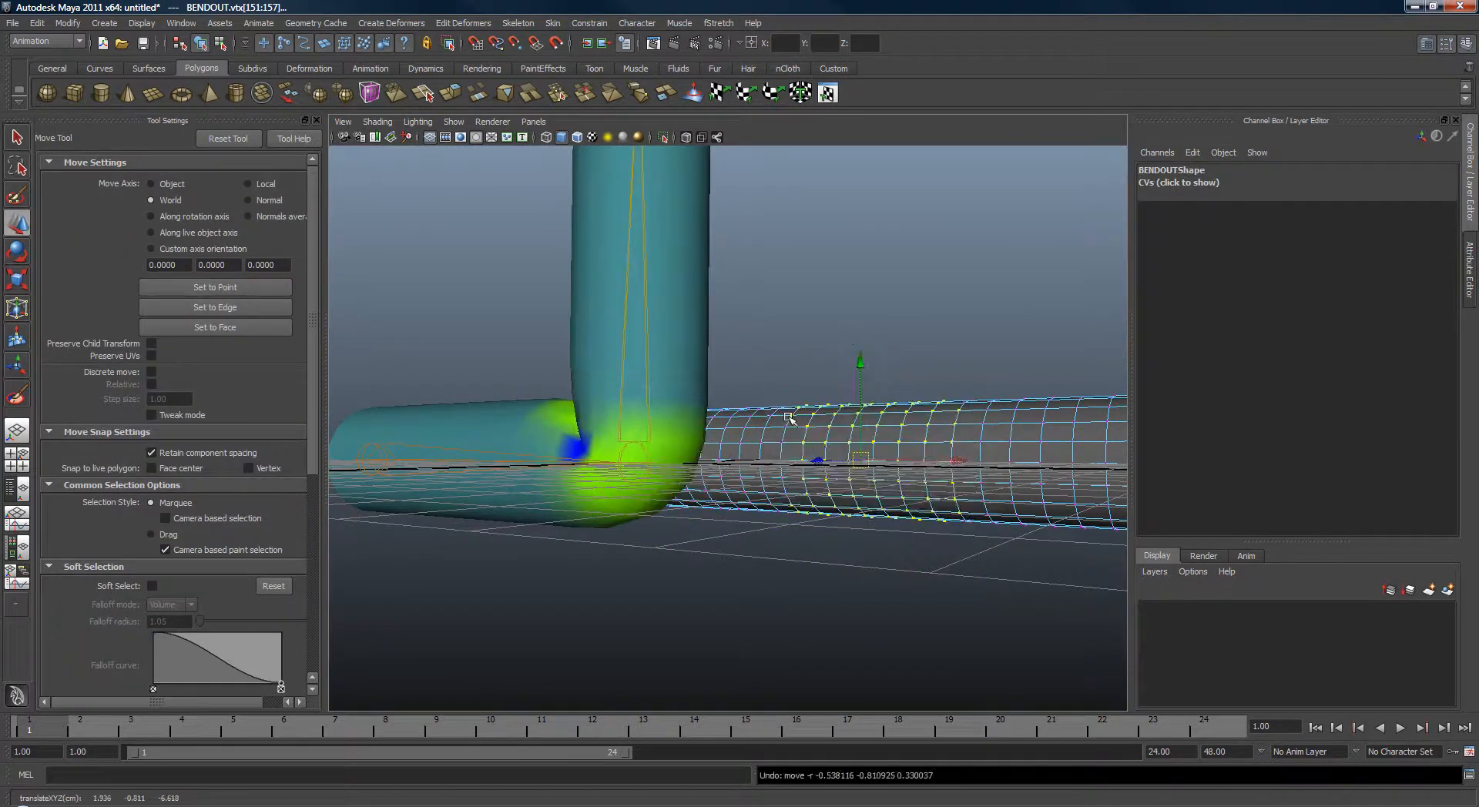
middle_drag(935, 642, 892, 586)
key(ctrl+z)
Select underside vertices of BENDOUT below the bend and try moving them in several views, undoing the moves.
alt+drag(860, 542, 788, 412)
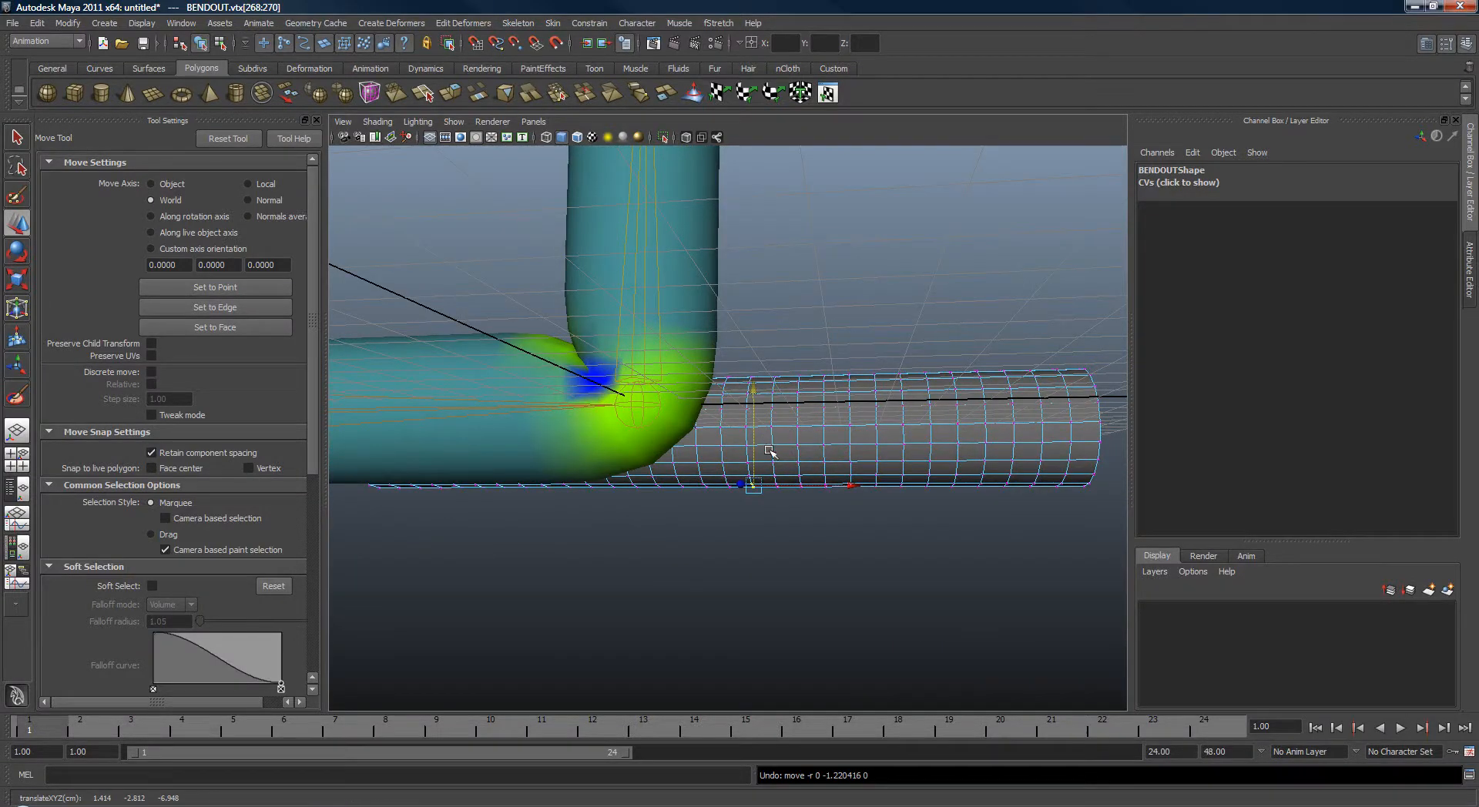
mouse_move(759, 415)
middle_down()
mouse_move(760, 432)
mouse_move(761, 401)
middle_up()
alt+drag(785, 473, 689, 466)
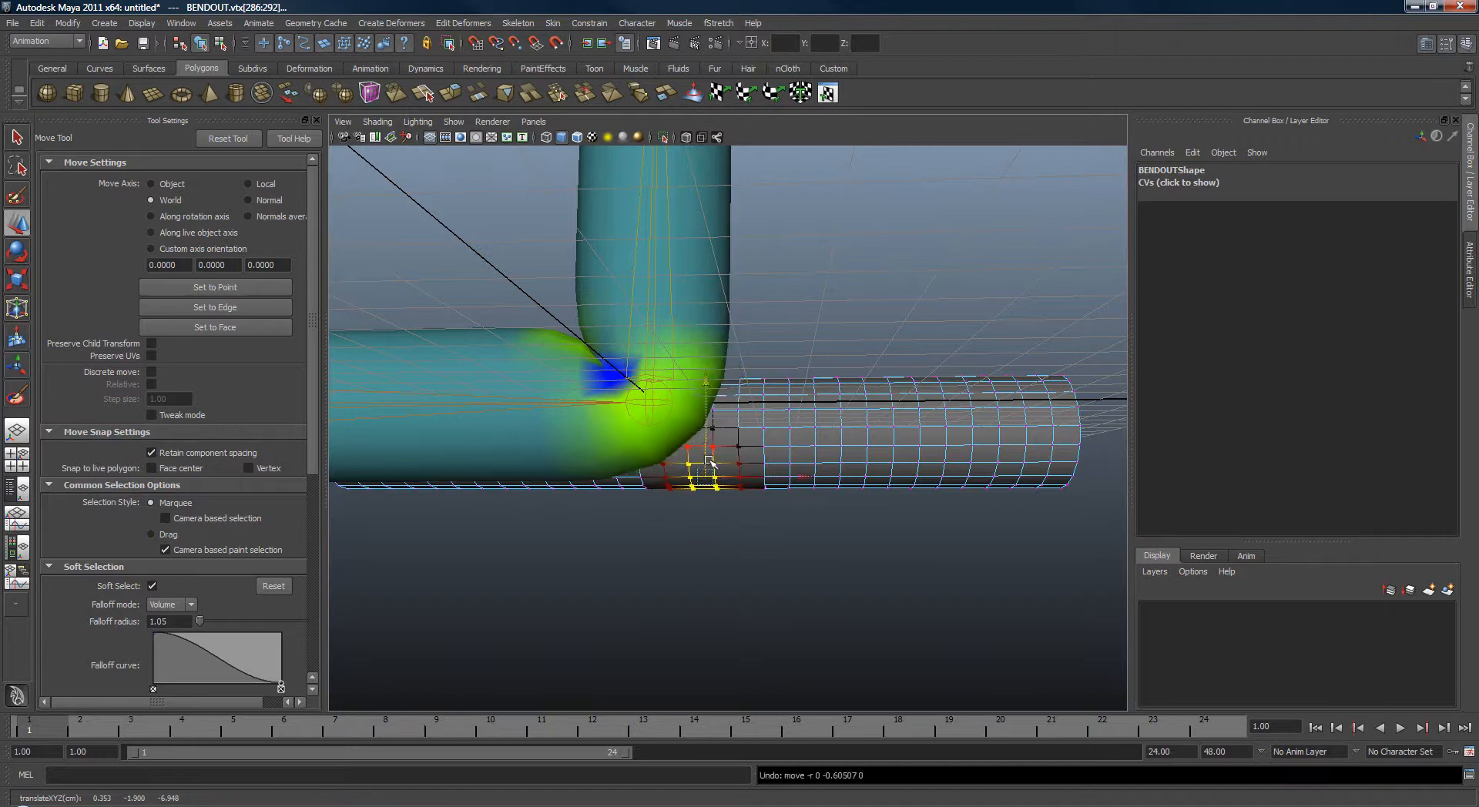
alt+drag(710, 461, 677, 481)
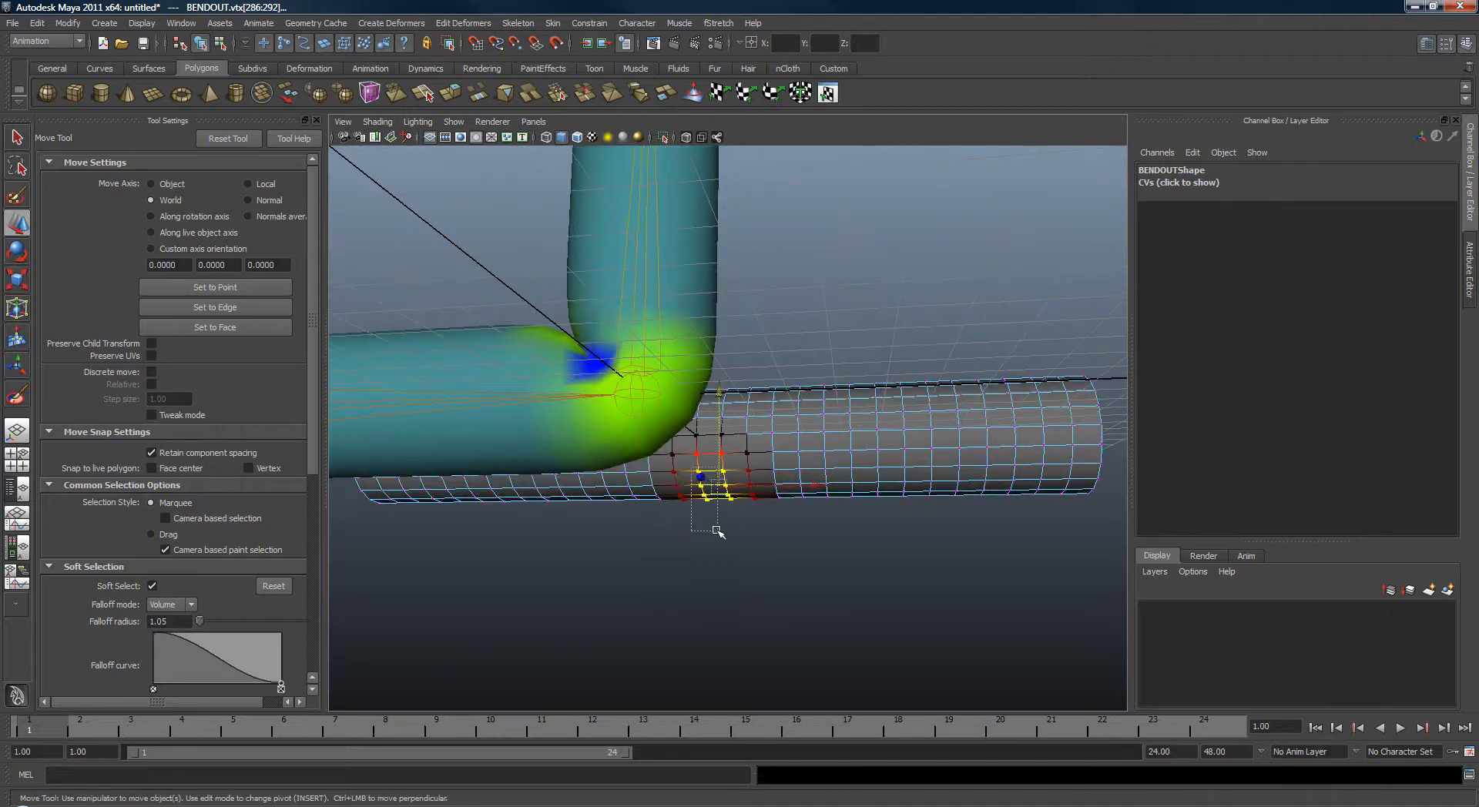
mouse_move(701, 418)
alt+mouse_down()
mouse_move(684, 502)
mouse_move(732, 531)
mouse_move(758, 524)
mouse_move(753, 469)
mouse_move(792, 524)
alt+mouse_up()
key(4)
key(q)
key(w)
mouse_move(684, 488)
alt+mouse_down()
mouse_move(917, 471)
mouse_move(1032, 439)
alt+mouse_up()
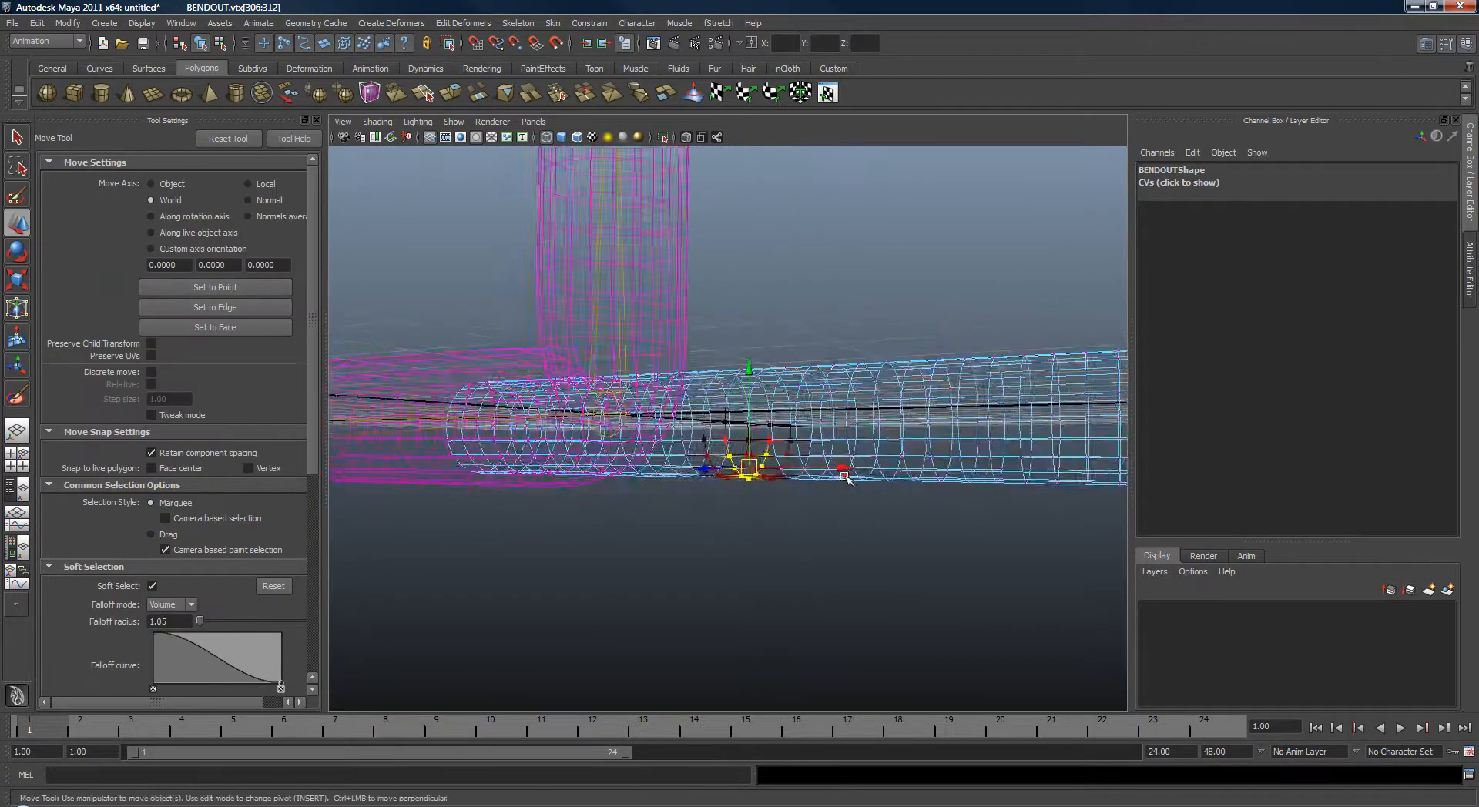
key(5)
mouse_move(770, 367)
alt+mouse_down()
mouse_move(721, 367)
mouse_move(718, 391)
alt+mouse_up()
alt+drag(720, 397, 749, 359)
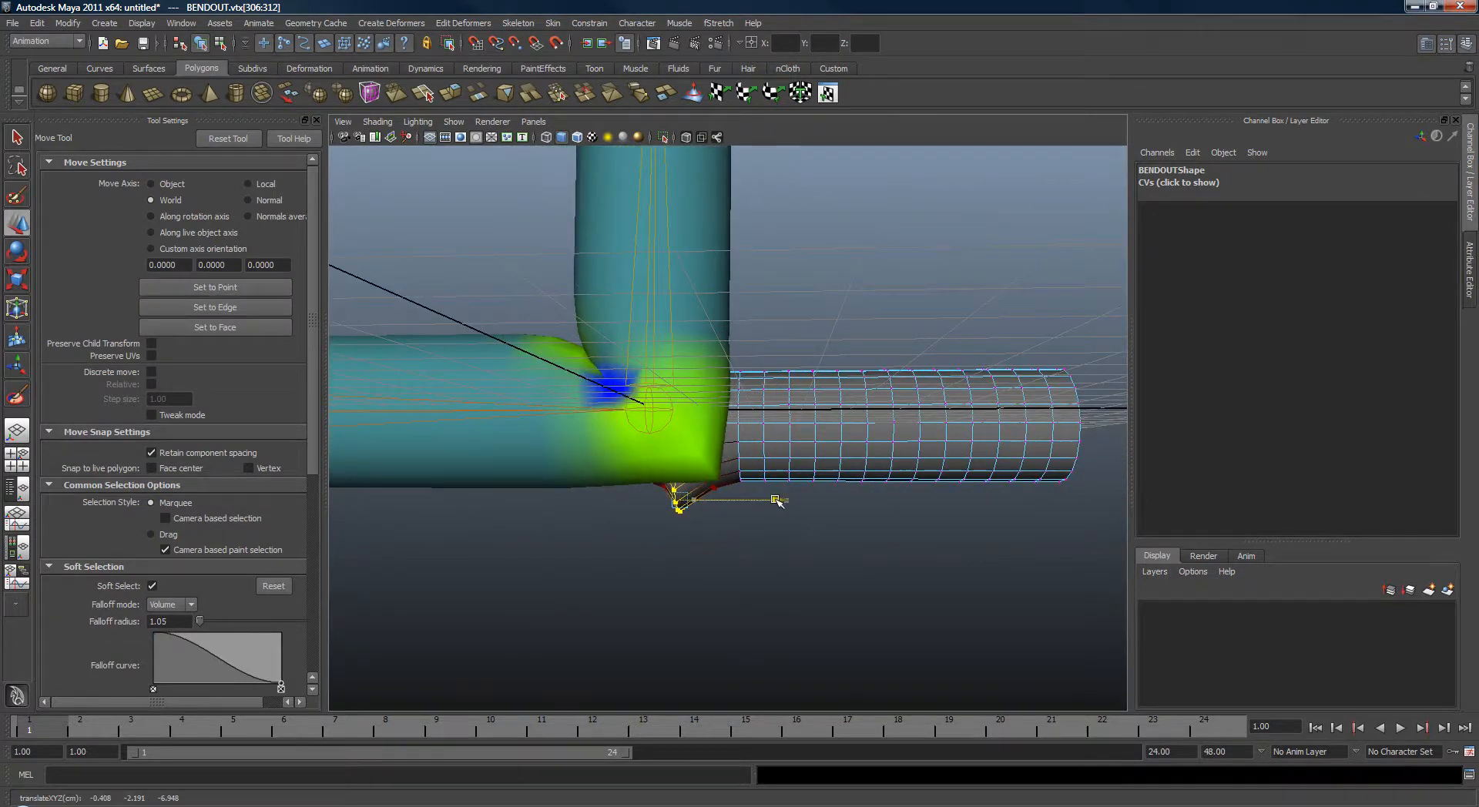
mouse_move(798, 484)
alt+mouse_down()
mouse_move(647, 454)
mouse_move(439, 464)
mouse_move(800, 484)
alt+mouse_up()
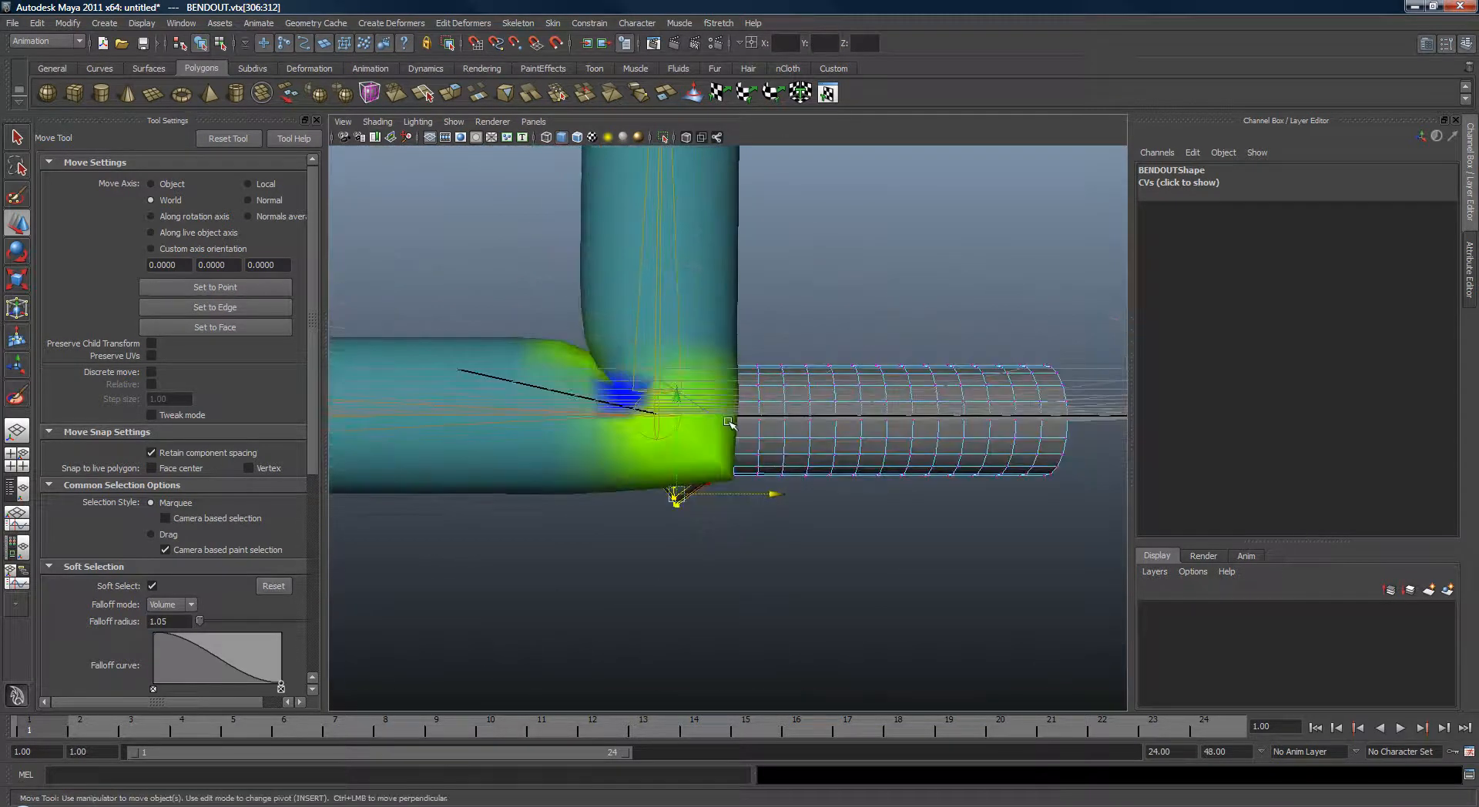
alt+drag(732, 450, 671, 509)
key(ctrl+z)
key(ctrl+z)
alt+right_drag(670, 509, 711, 524)
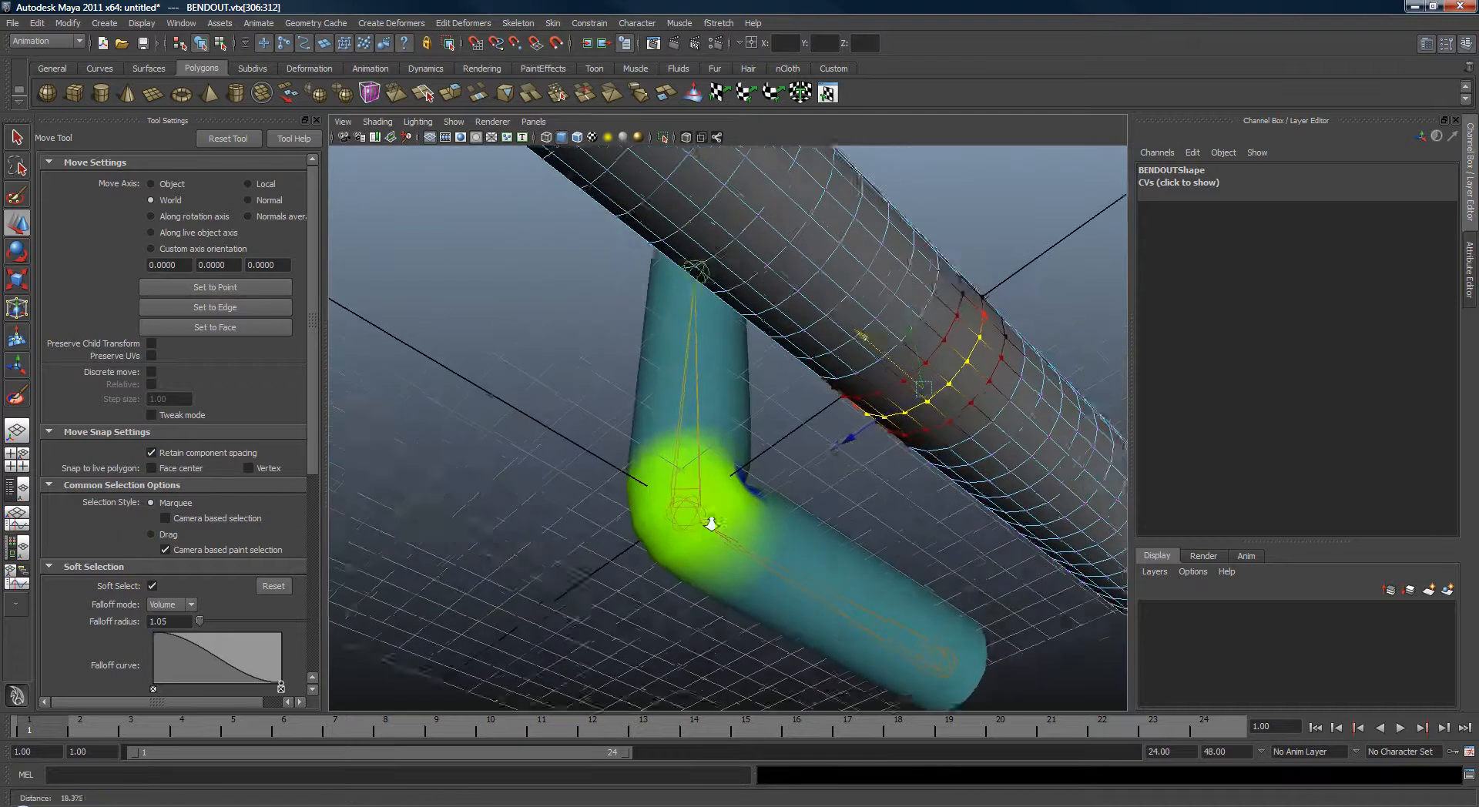
Try pulling down and scaling a soft-selected bottom vertex at the bend with a 1.91 falloff radius, undoing both.
alt+drag(711, 524, 964, 447)
key(q)
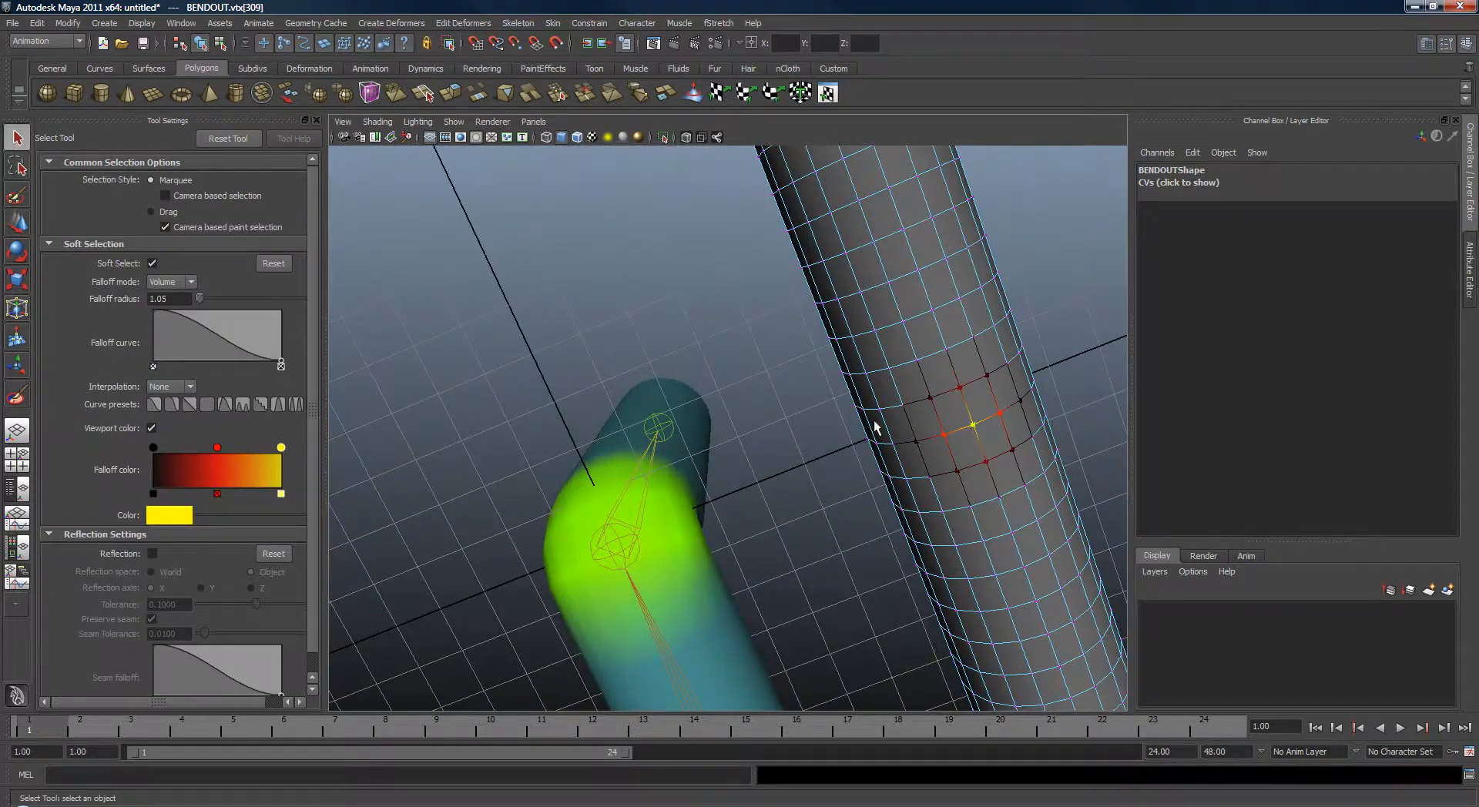
alt+drag(874, 422, 831, 430)
key(b)
drag(935, 454, 985, 461)
alt+drag(900, 436, 747, 486)
key(w)
key(ctrl+z)
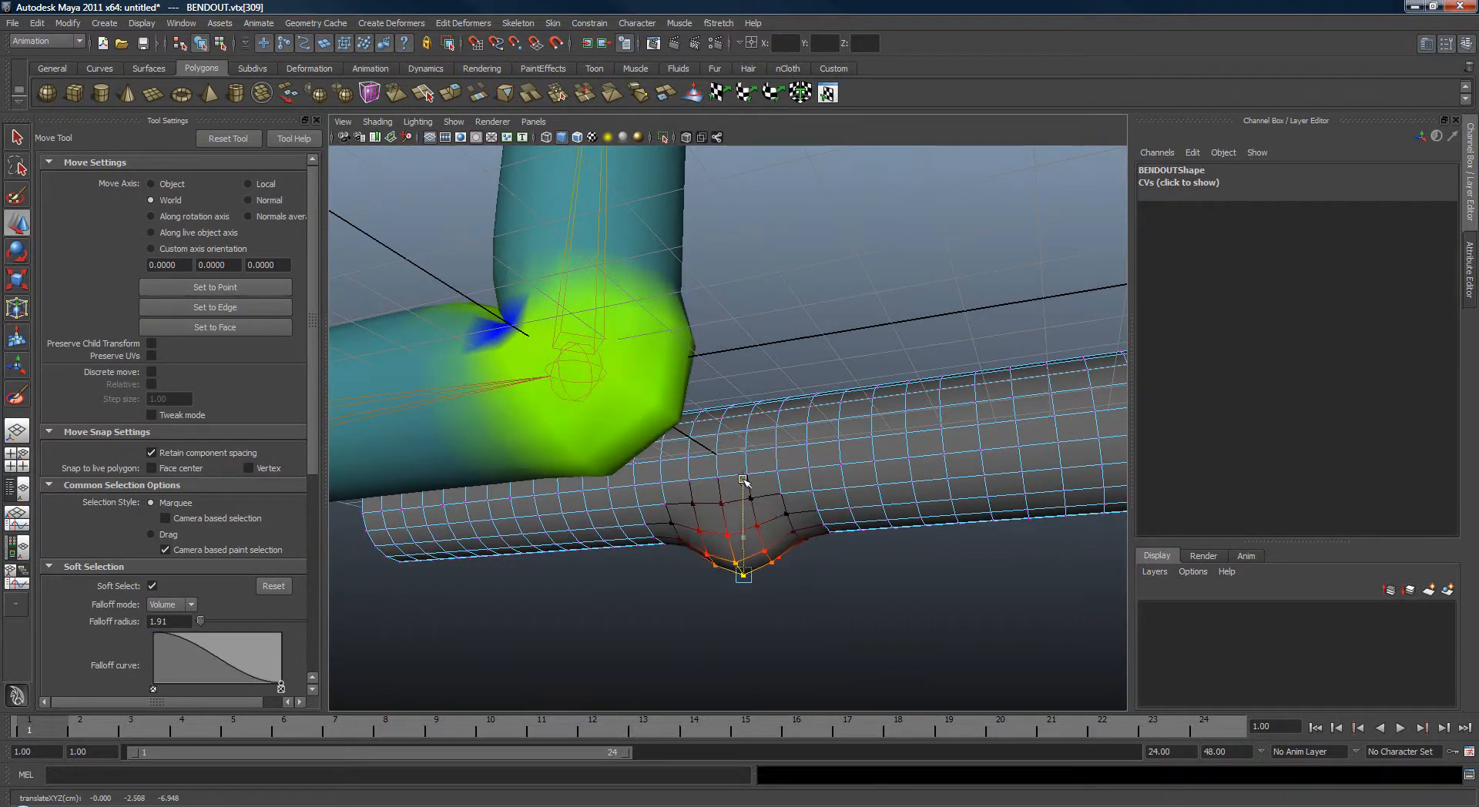
key(r)
alt+drag(826, 560, 863, 558)
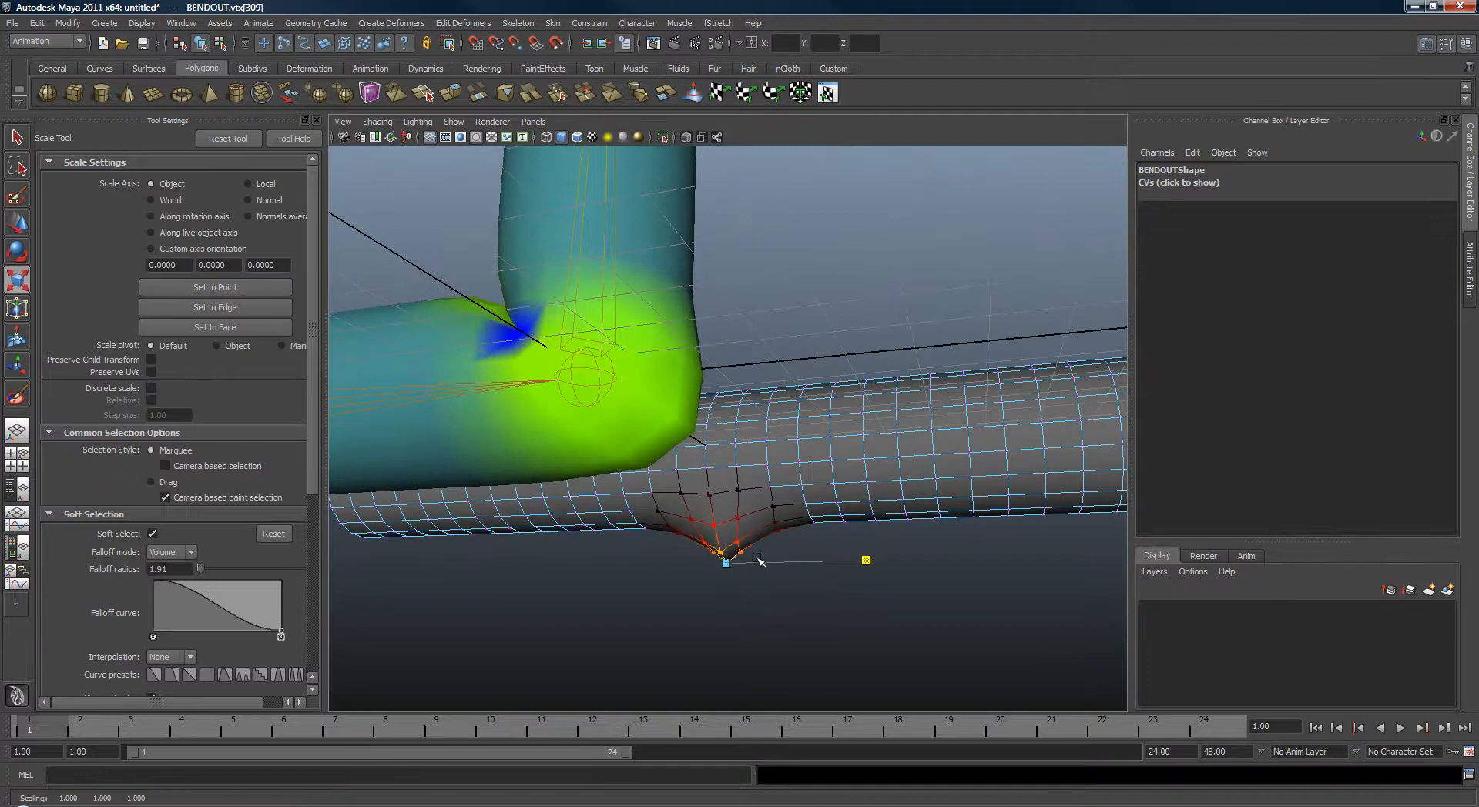
key(ctrl+z)
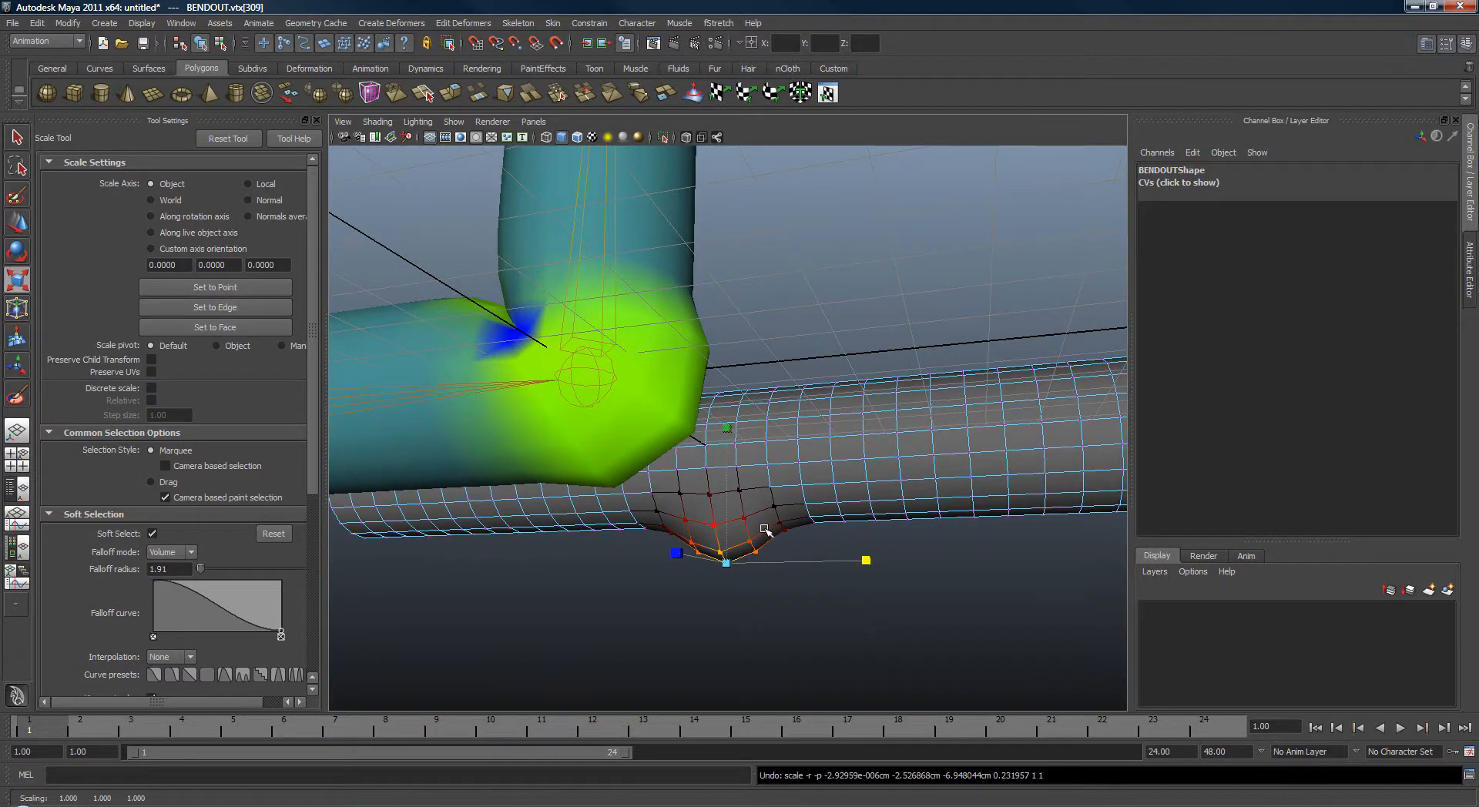
key(ctrl+z)
Set the soft selection falloff radius to 1.29 and pull the bottom vertices at the bend downward.
key(b)
drag(774, 504, 773, 505)
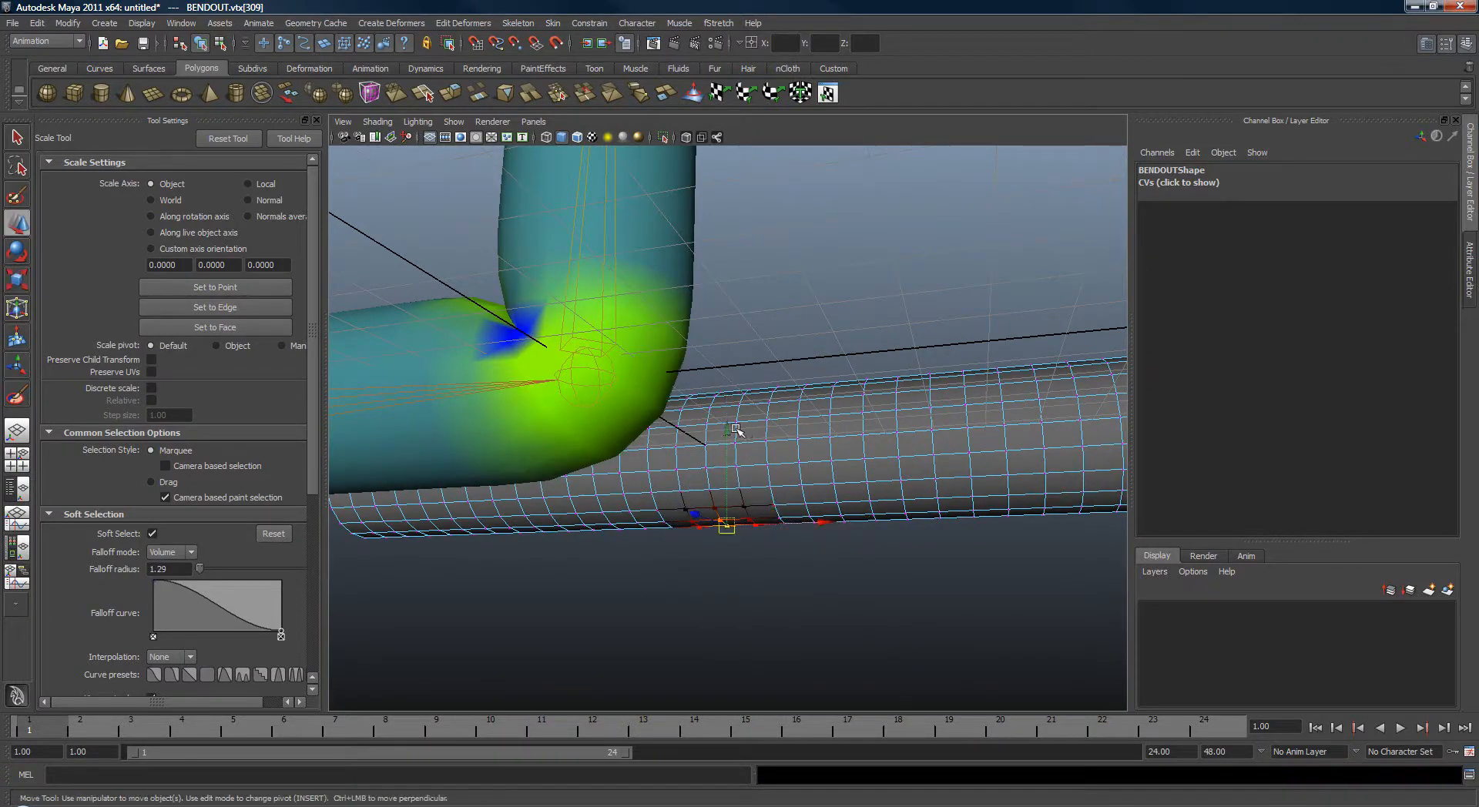
key(w)
drag(727, 442, 725, 479)
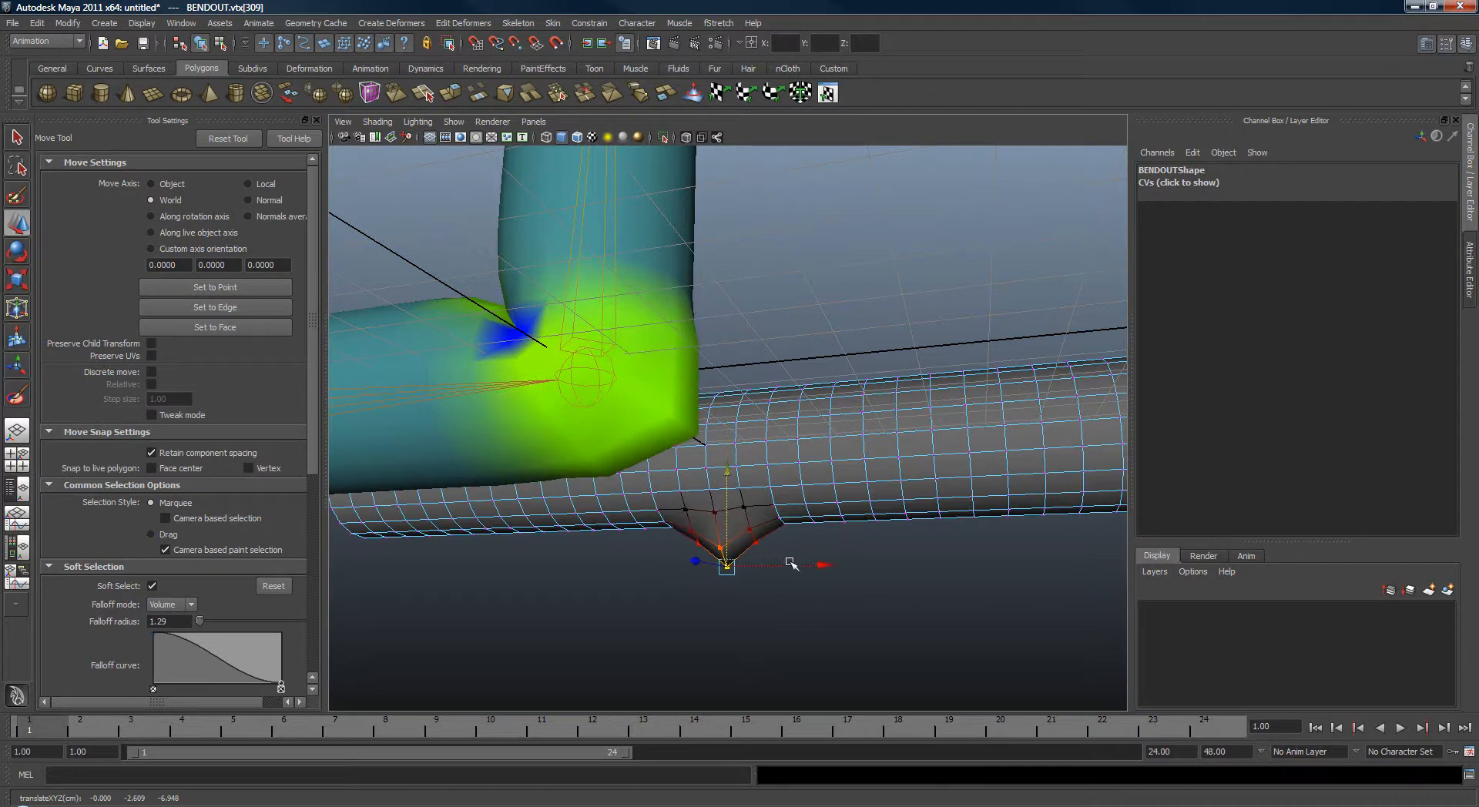
drag(819, 565, 819, 564)
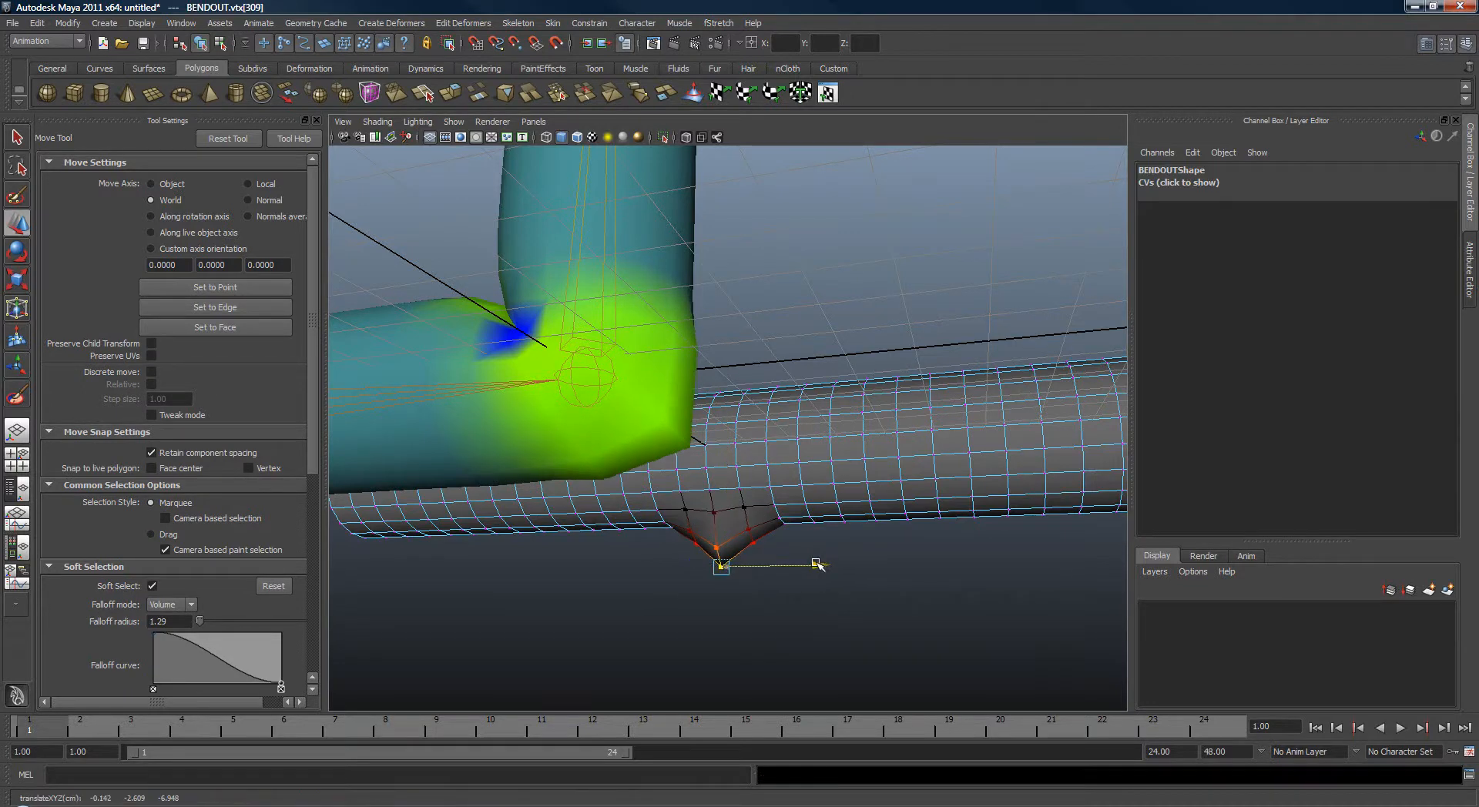
Scale the pulled-down vertices under the bend of BENDOUT to sharpen the bulge.
key(r)
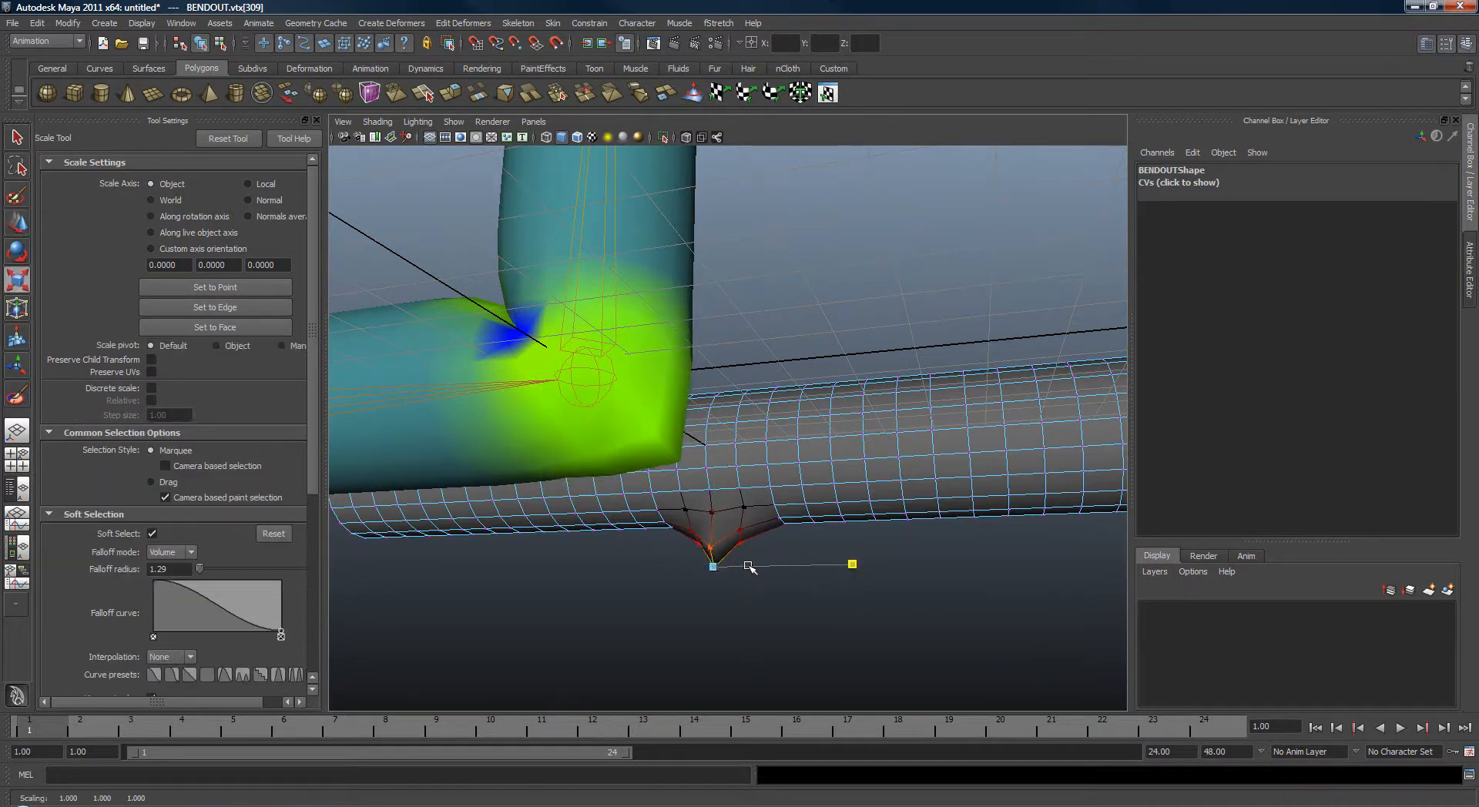
alt+drag(734, 570, 761, 562)
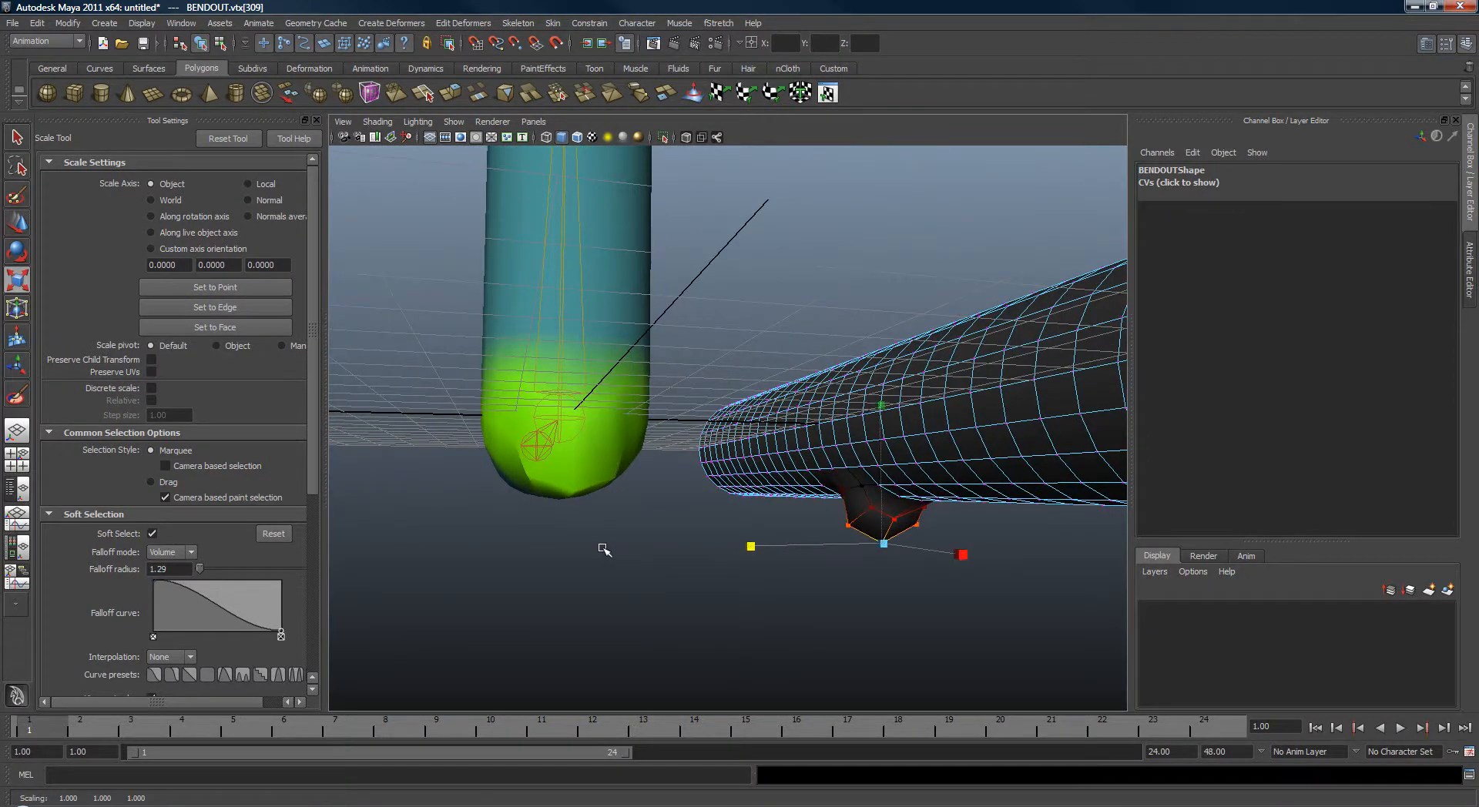
alt+drag(605, 551, 750, 543)
Select joint2, rotate it back to about 1.4 degrees in Z and set a key at frame 1.
key(q)
click(683, 436)
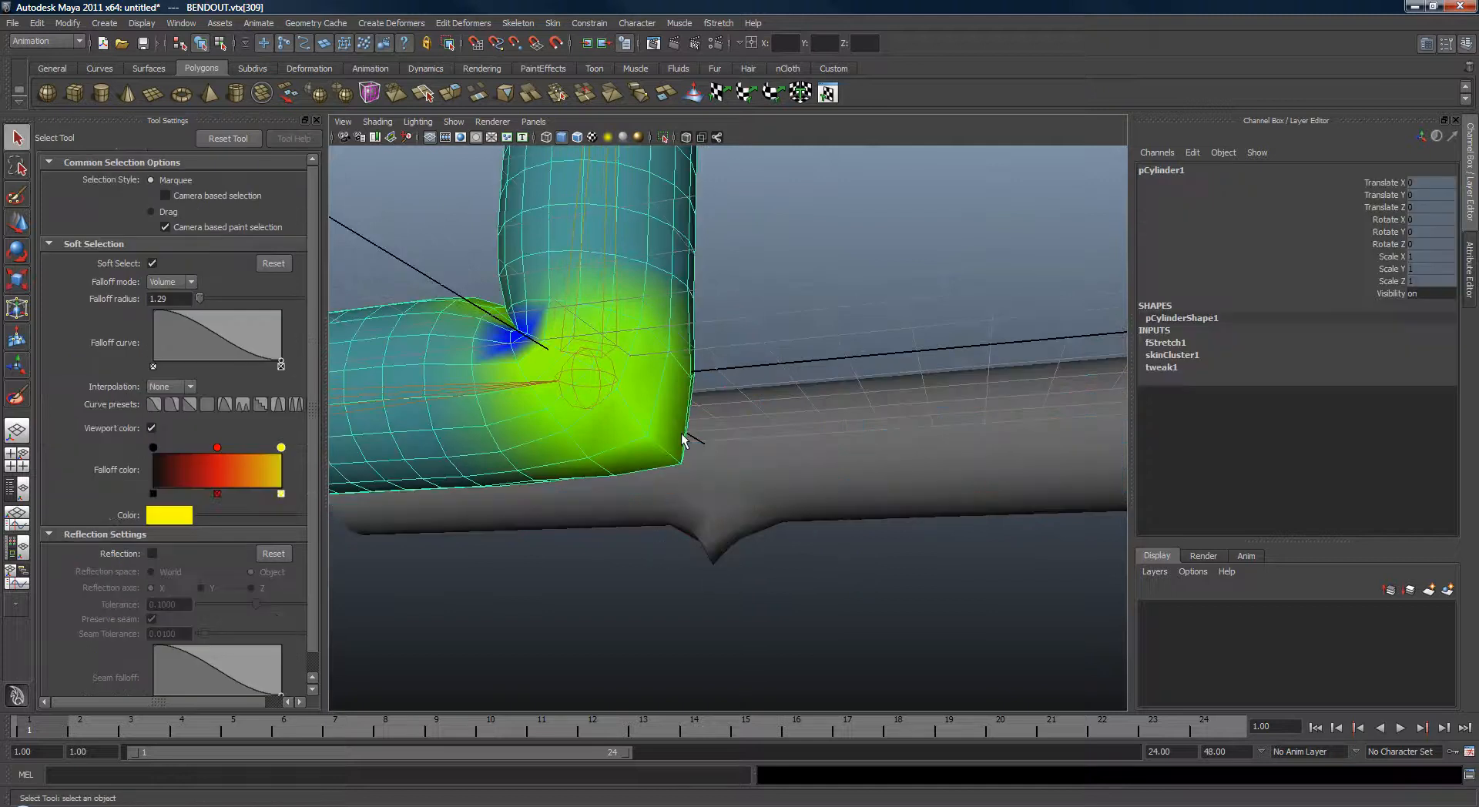
alt+drag(727, 463, 796, 483)
click(796, 574)
alt+middle_drag(796, 483, 827, 518)
alt+drag(826, 518, 806, 532)
click(742, 348)
key(e)
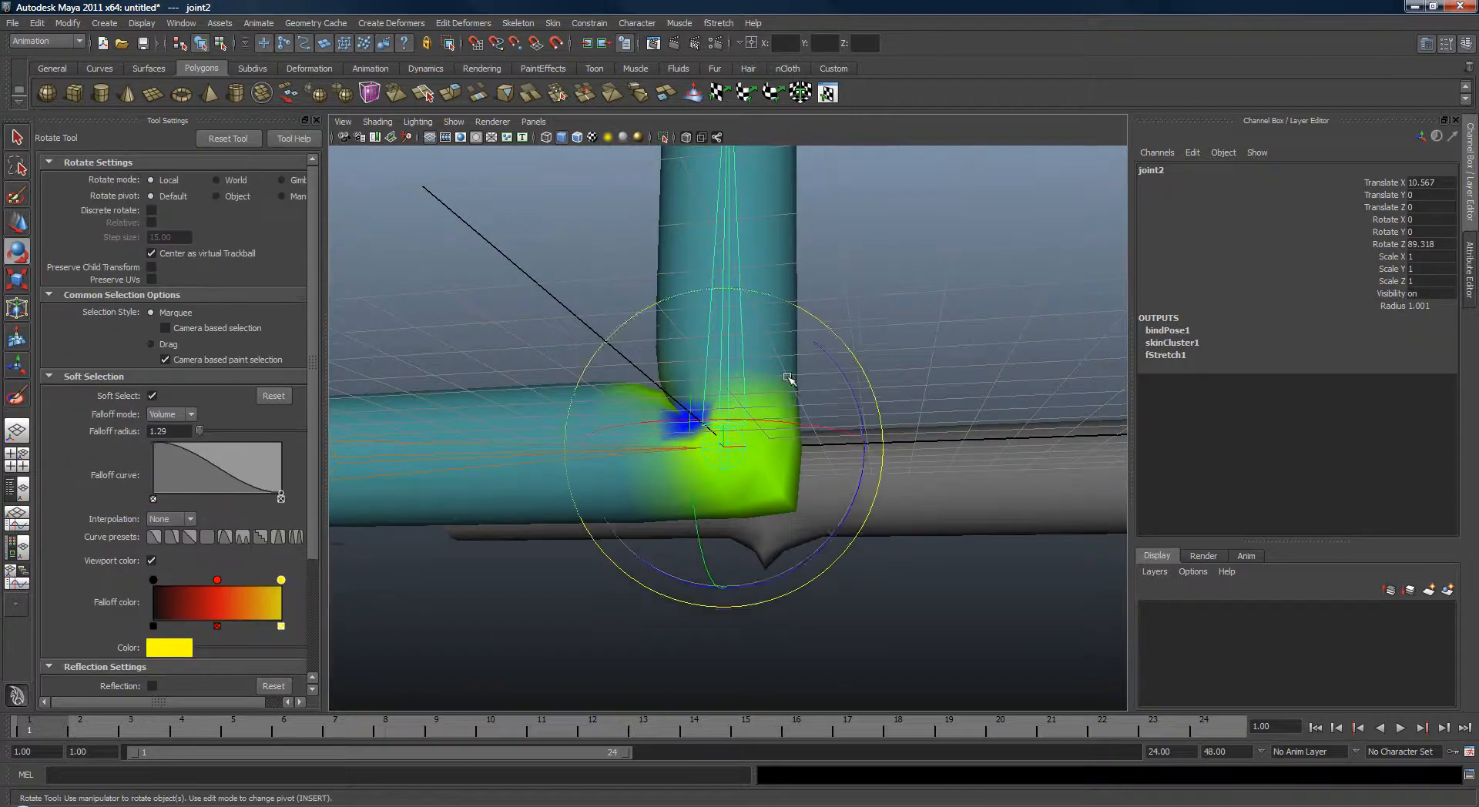
alt+middle_drag(787, 382, 799, 401)
drag(842, 387, 865, 439)
key(q)
alt+middle_drag(866, 439, 956, 465)
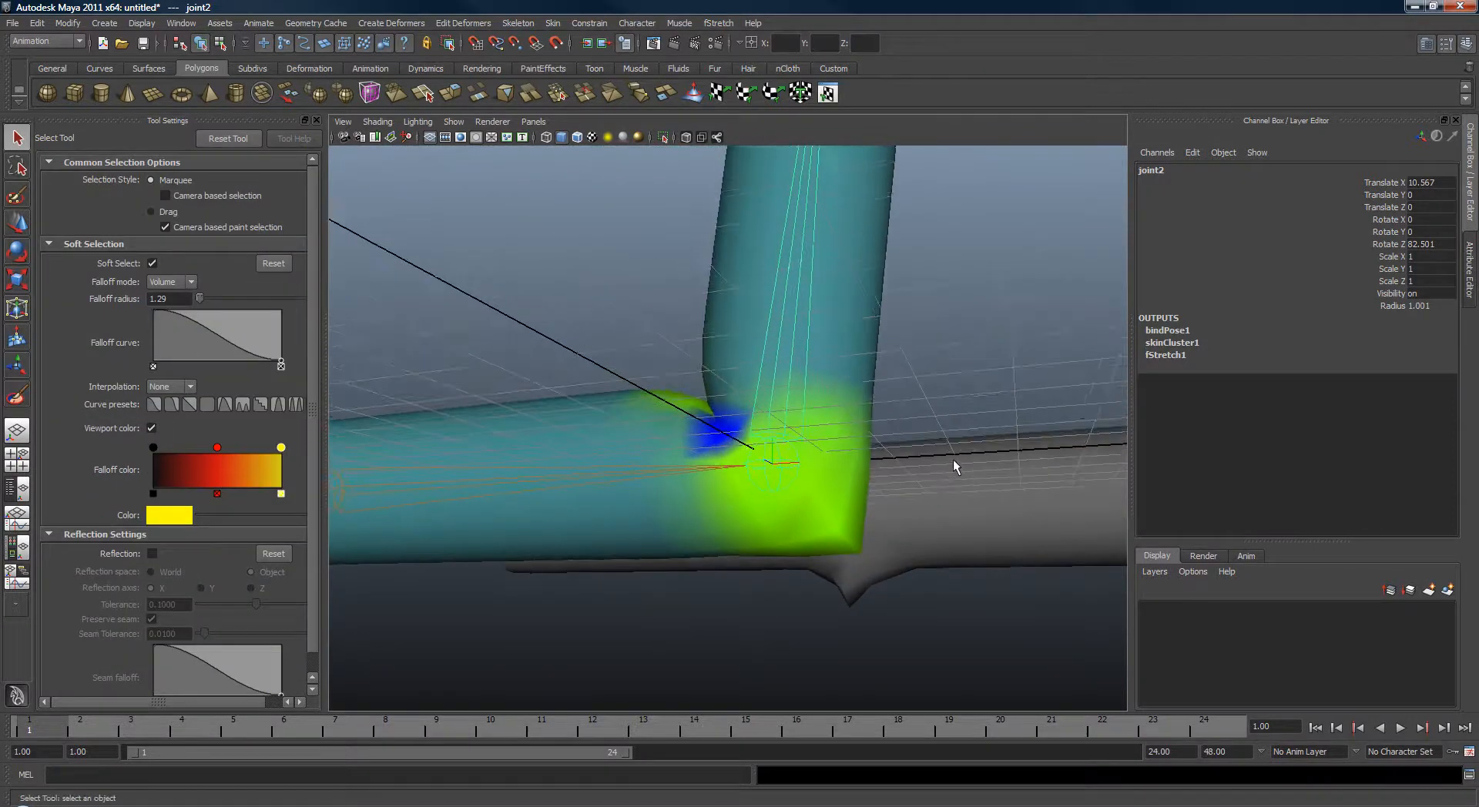
key(e)
alt+drag(910, 348, 871, 597)
key(s)
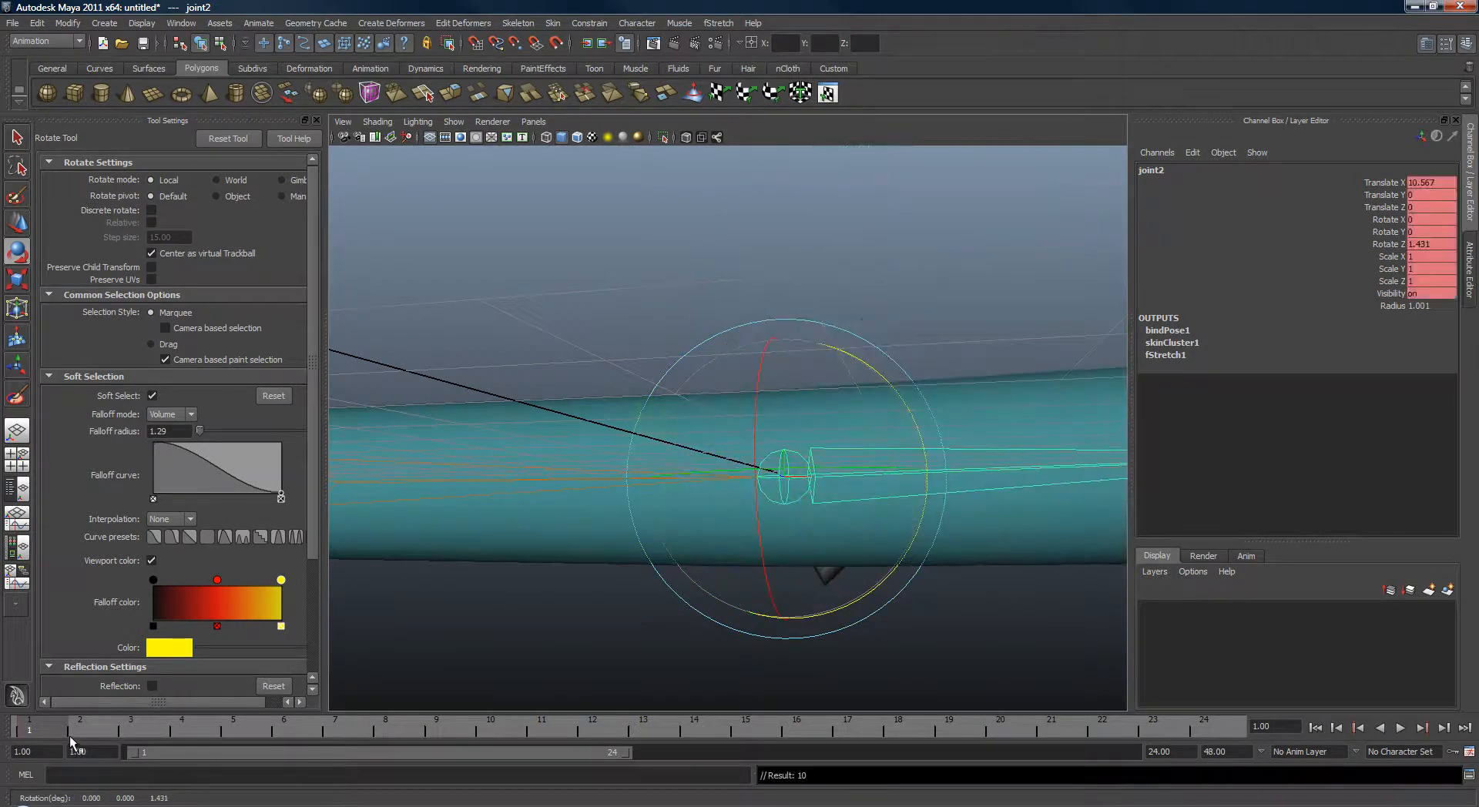
Go to frame 24, rotate joint2 to about 89 degrees in Z and set a key.
drag(158, 729, 1198, 728)
drag(909, 548, 825, 381)
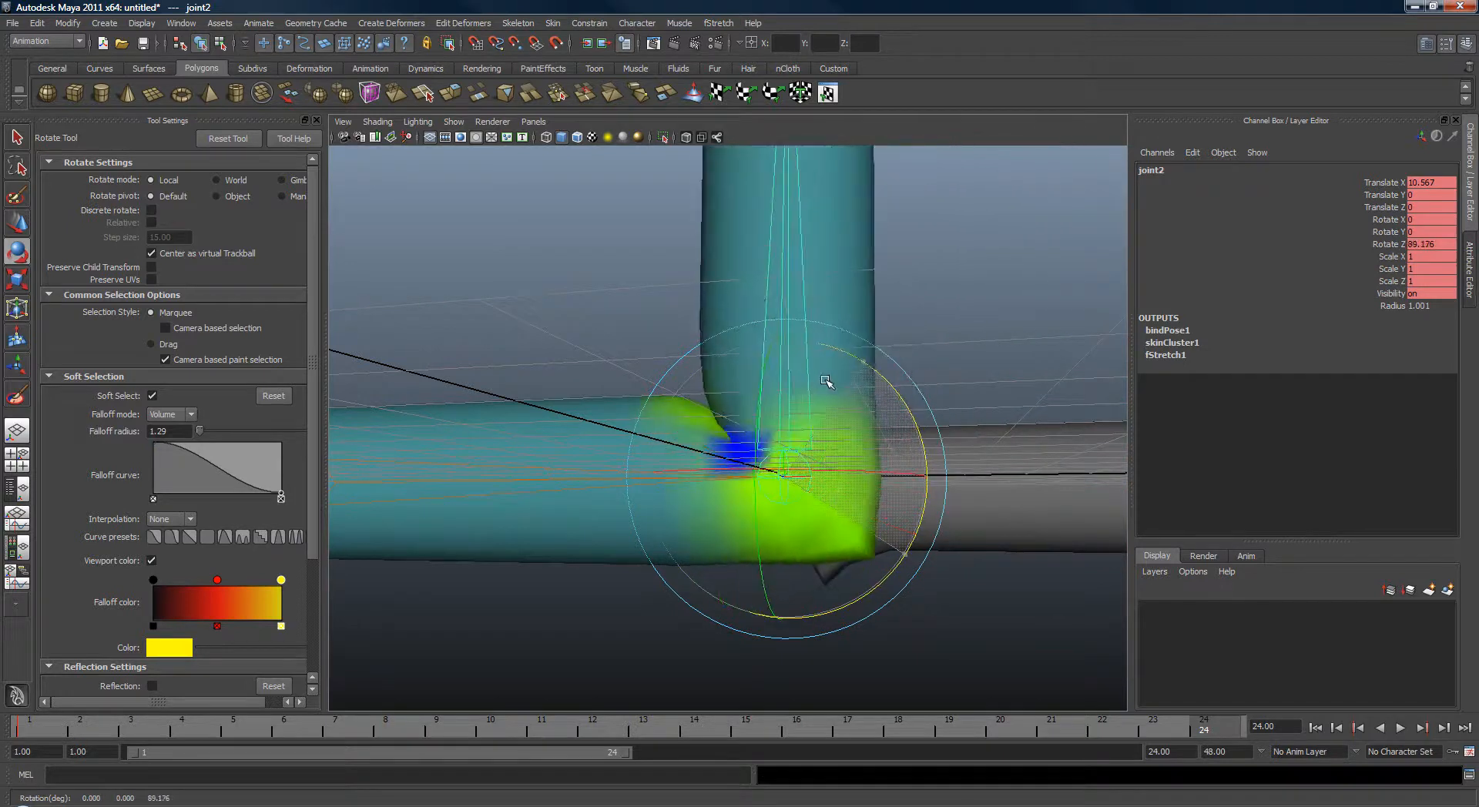
key(s)
Play and scrub the bend animation to examine the joint deformation.
key(q)
key(alt+v)
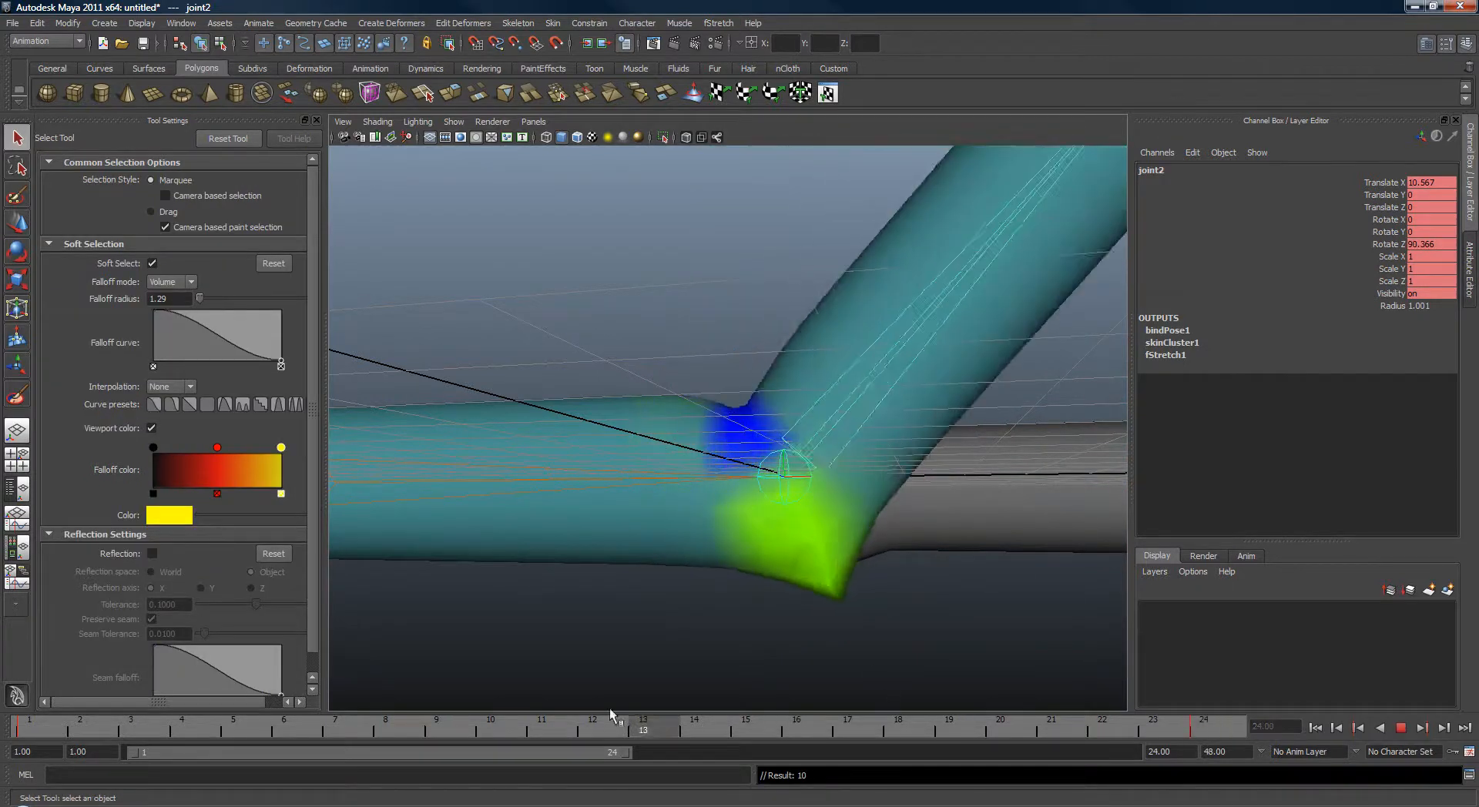
drag(498, 691, 1206, 732)
alt+middle_drag(914, 530, 839, 472)
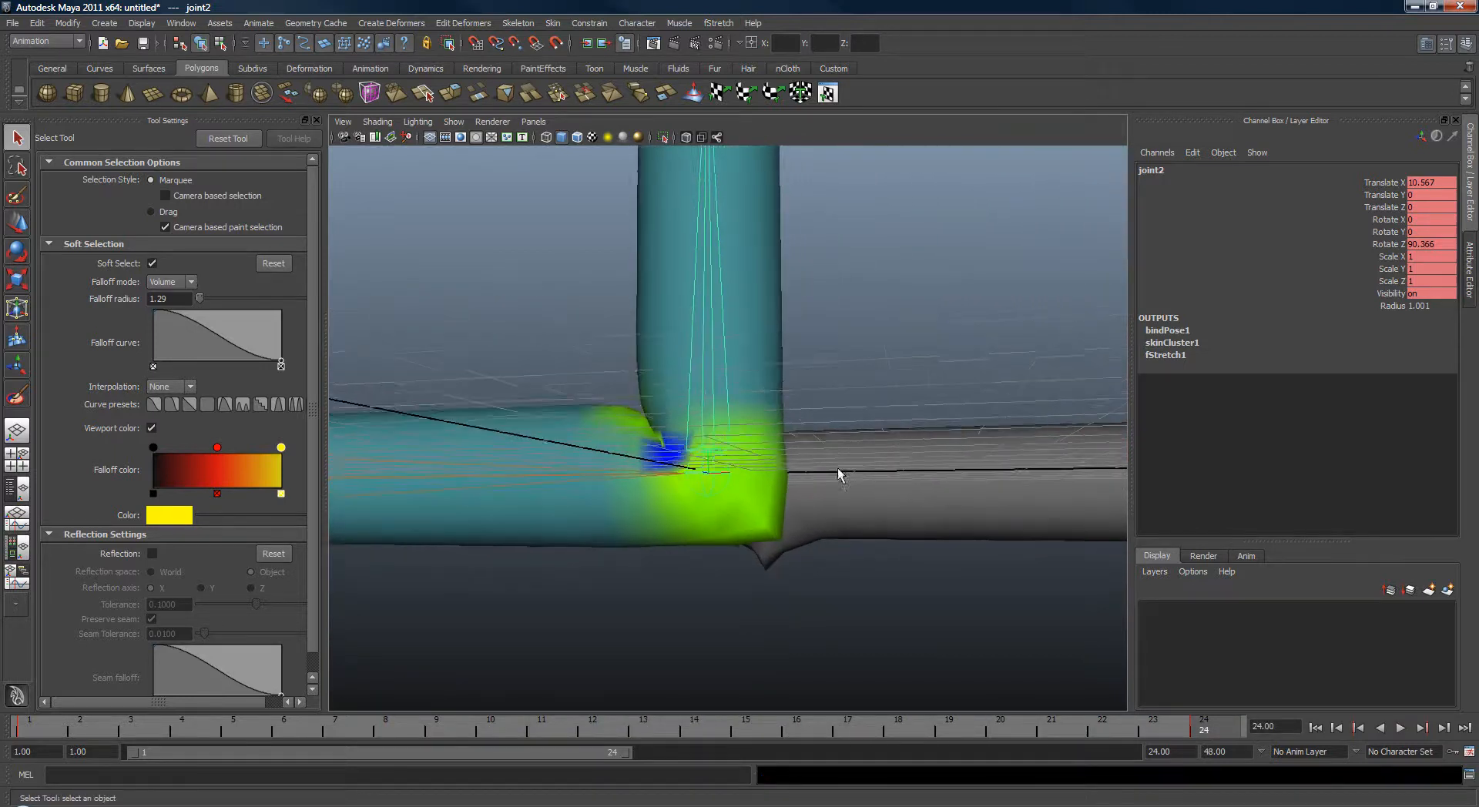
Open the cylinder's fStretch1 attributes and set the Bend Out Range to 2.4.
click(754, 294)
key(ctrl+a)
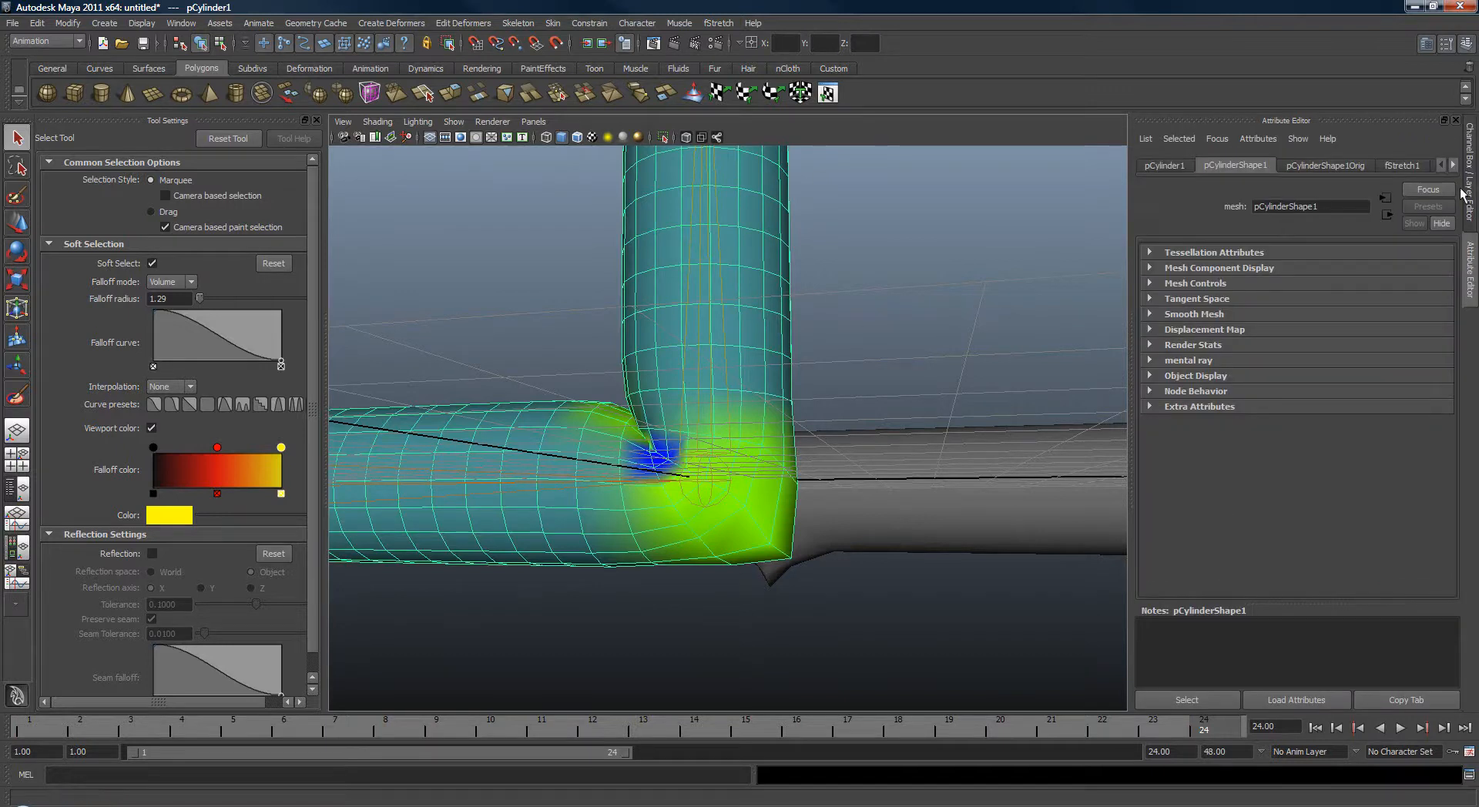
click(1404, 165)
scroll(1453, 362, down, 3)
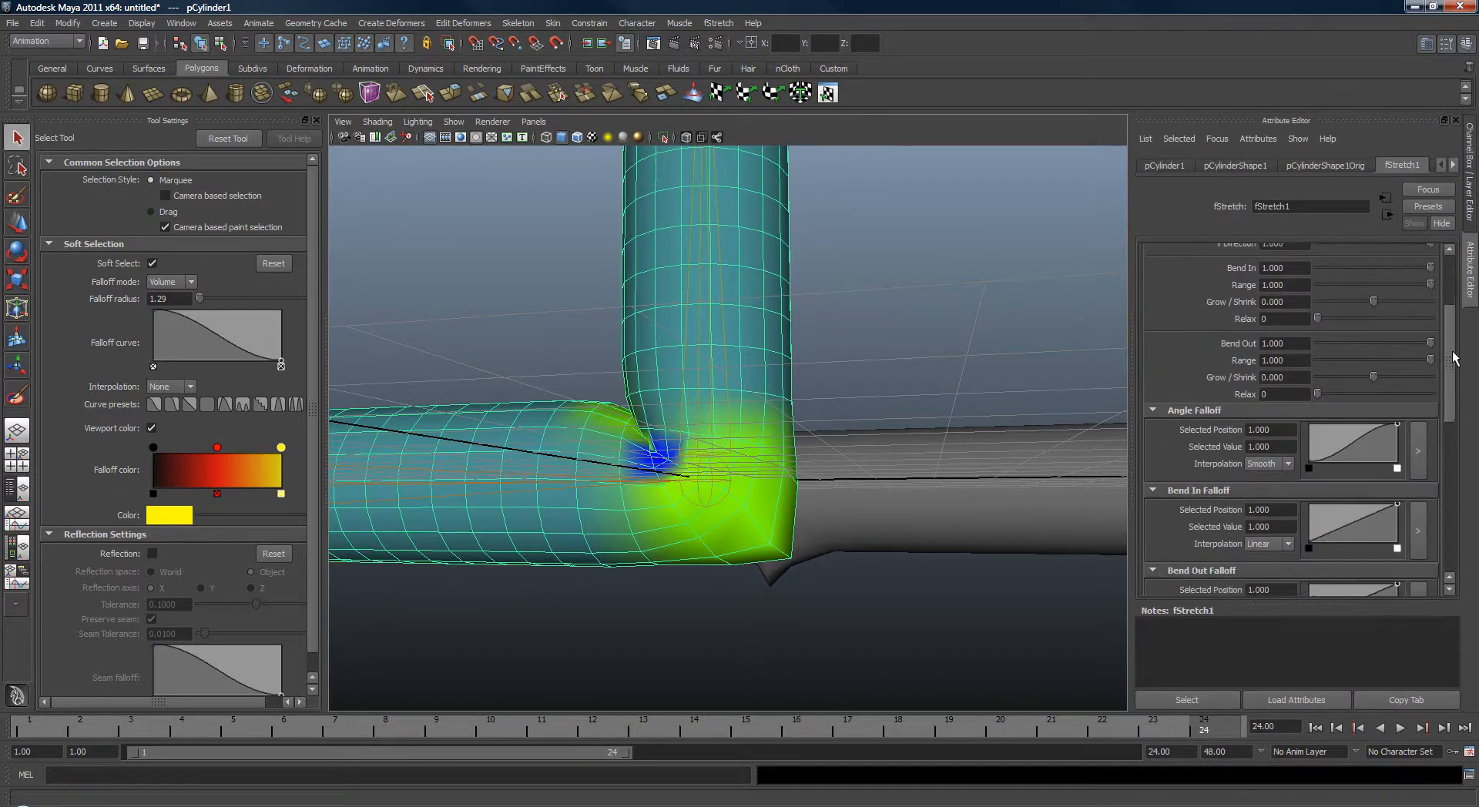
scroll(1433, 386, up, 3)
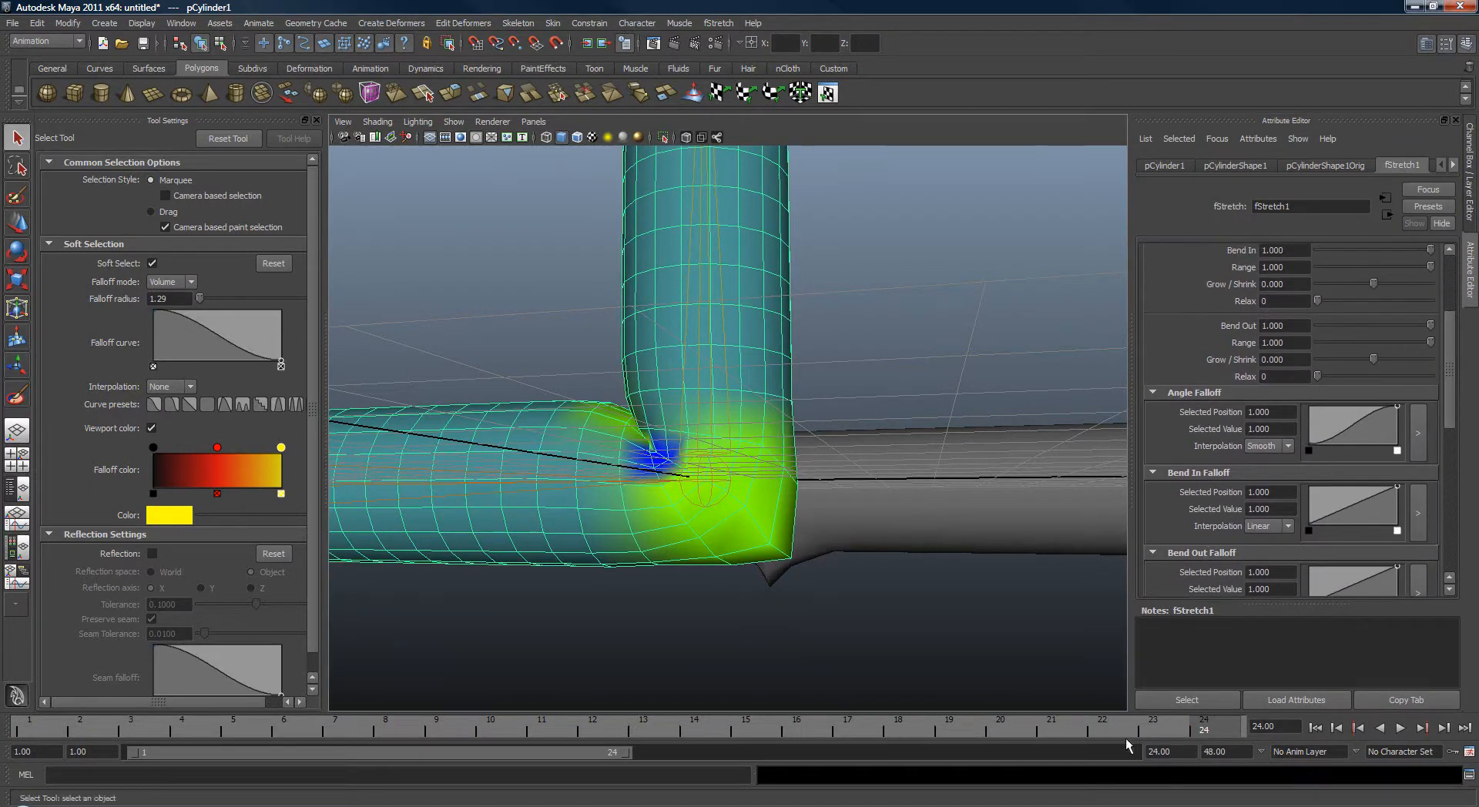
drag(1126, 738, 535, 733)
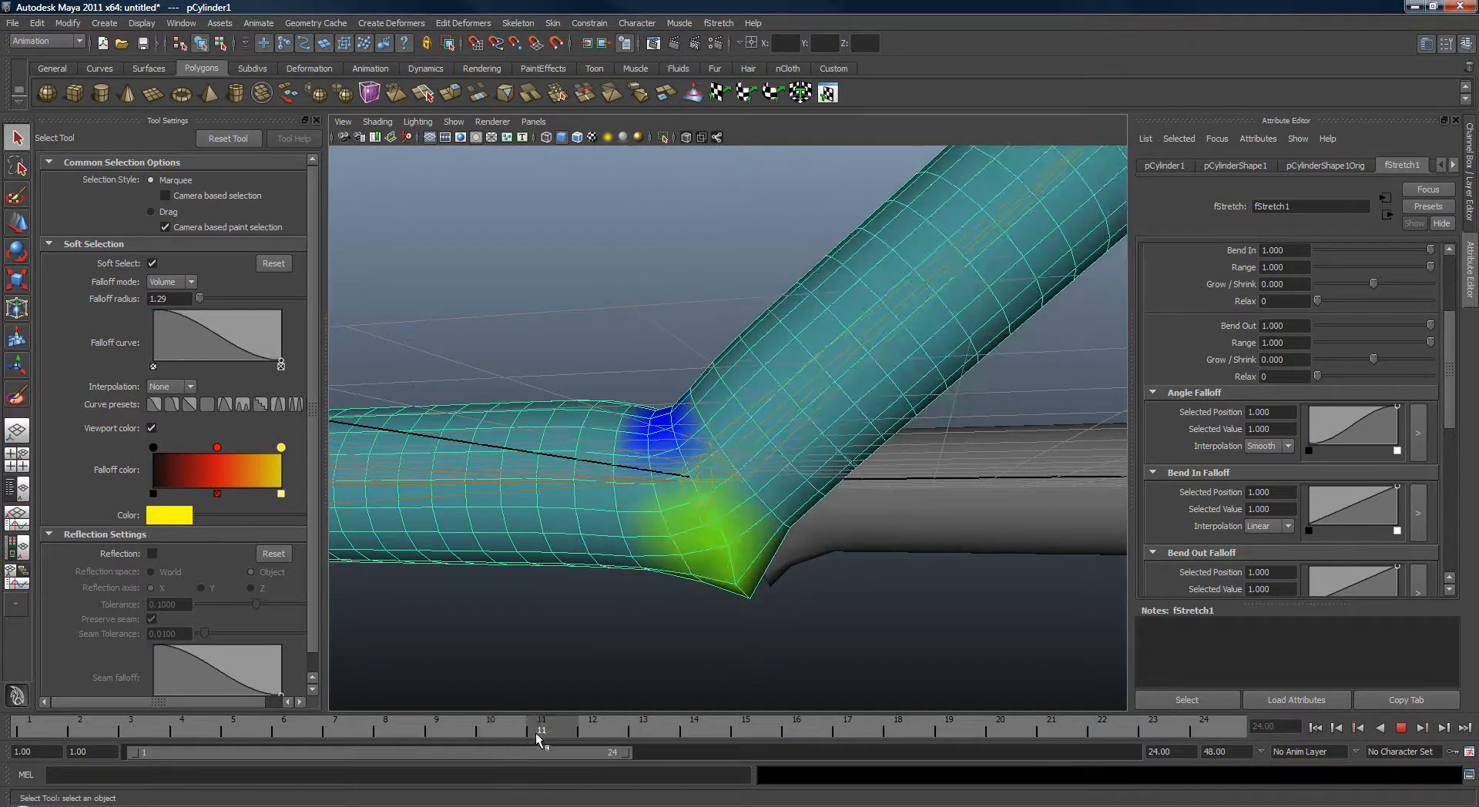
double_click(1277, 343)
text(2.3)
key(Return)
Scrub the timeline between frames to examine the bend with the new range.
mouse_move(560, 730)
mouse_down()
mouse_move(1110, 734)
mouse_move(117, 738)
mouse_move(1204, 732)
mouse_up()
mouse_move(811, 609)
alt+mouse_down()
mouse_move(789, 624)
mouse_move(817, 615)
alt+mouse_up()
mouse_move(1166, 728)
mouse_down()
mouse_move(193, 732)
mouse_move(1204, 728)
mouse_up()
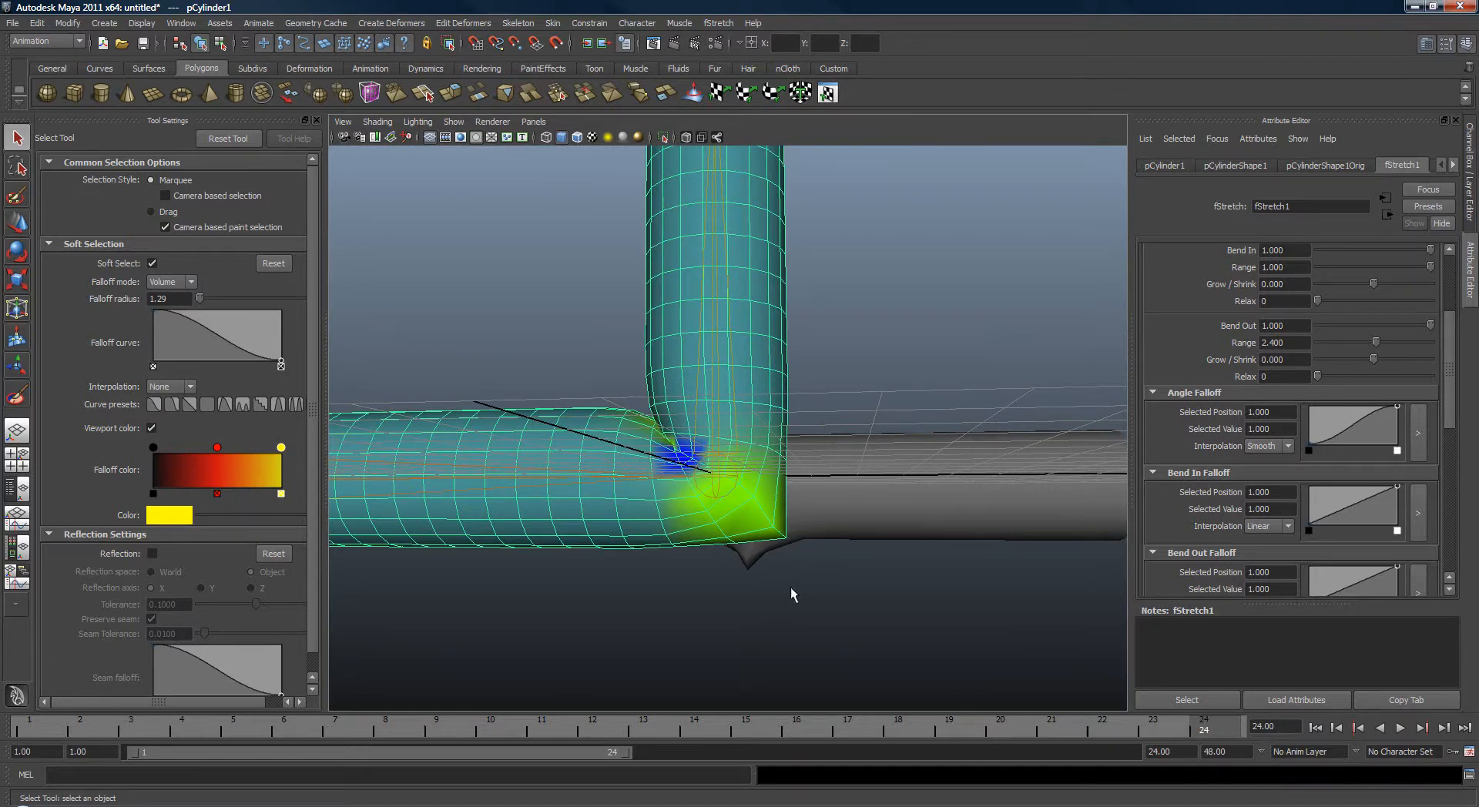
alt+drag(847, 628, 881, 632)
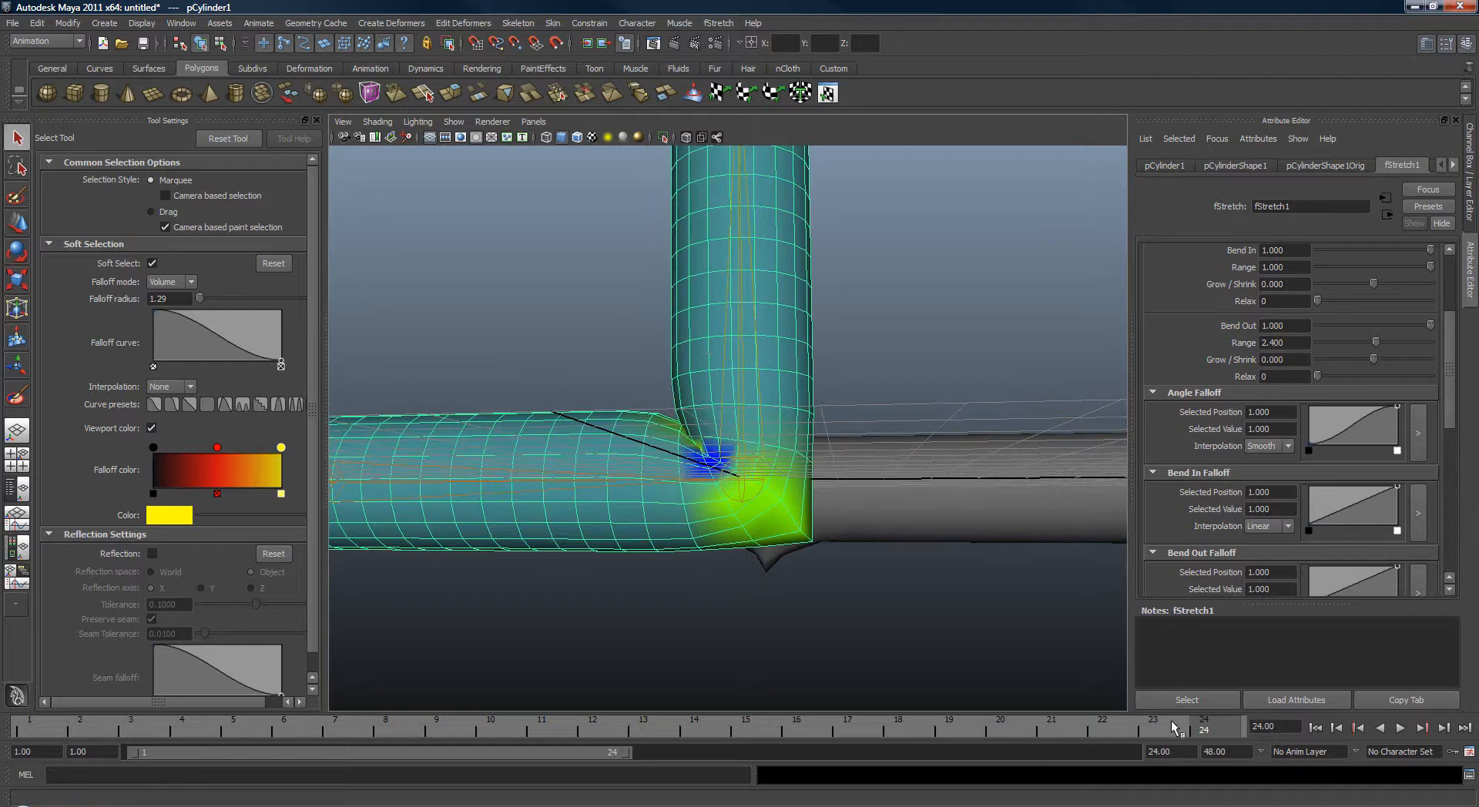
drag(1172, 727, 644, 728)
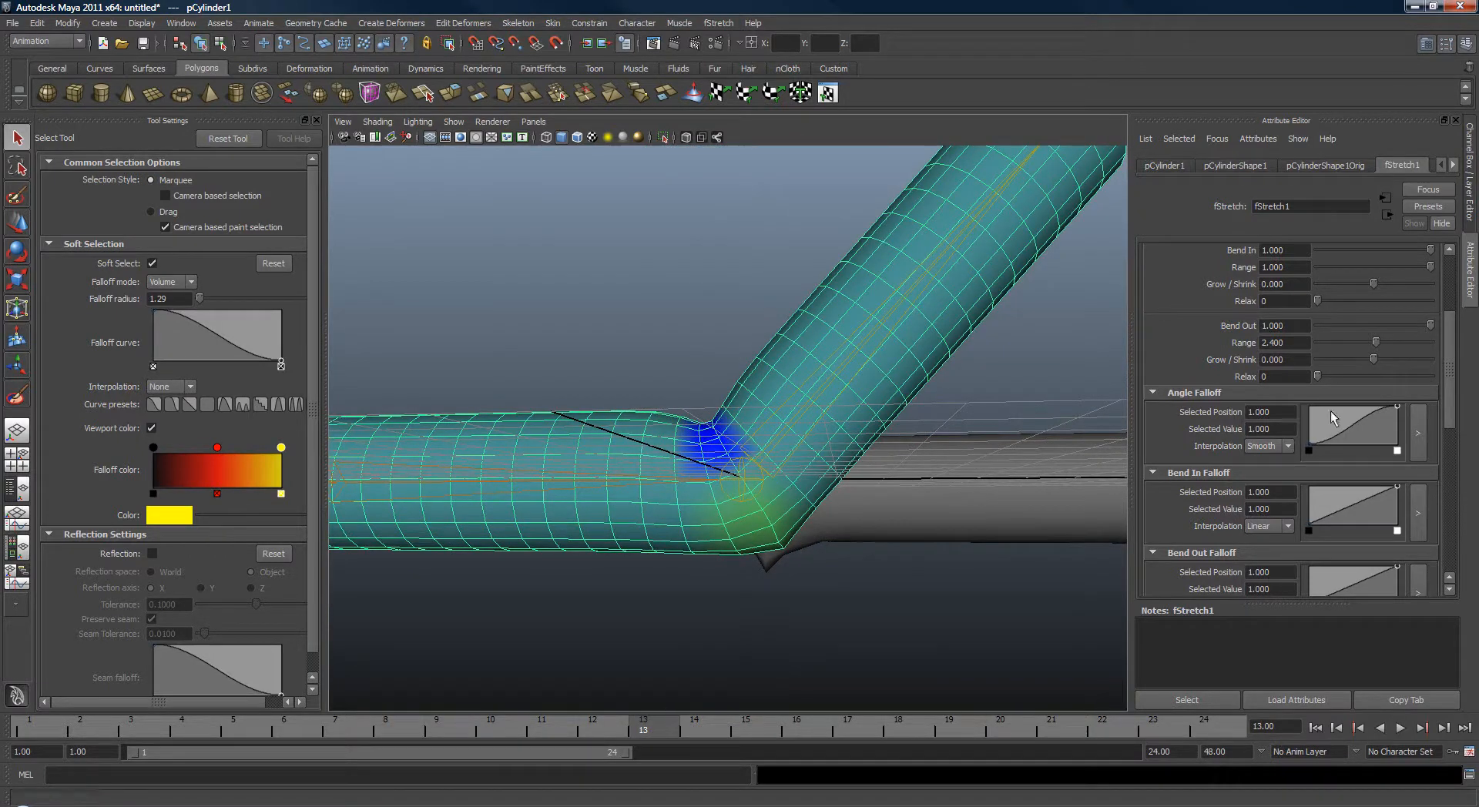
Lower the Bend Out Range to about 0.72 and play the animation.
drag(1376, 347, 1338, 348)
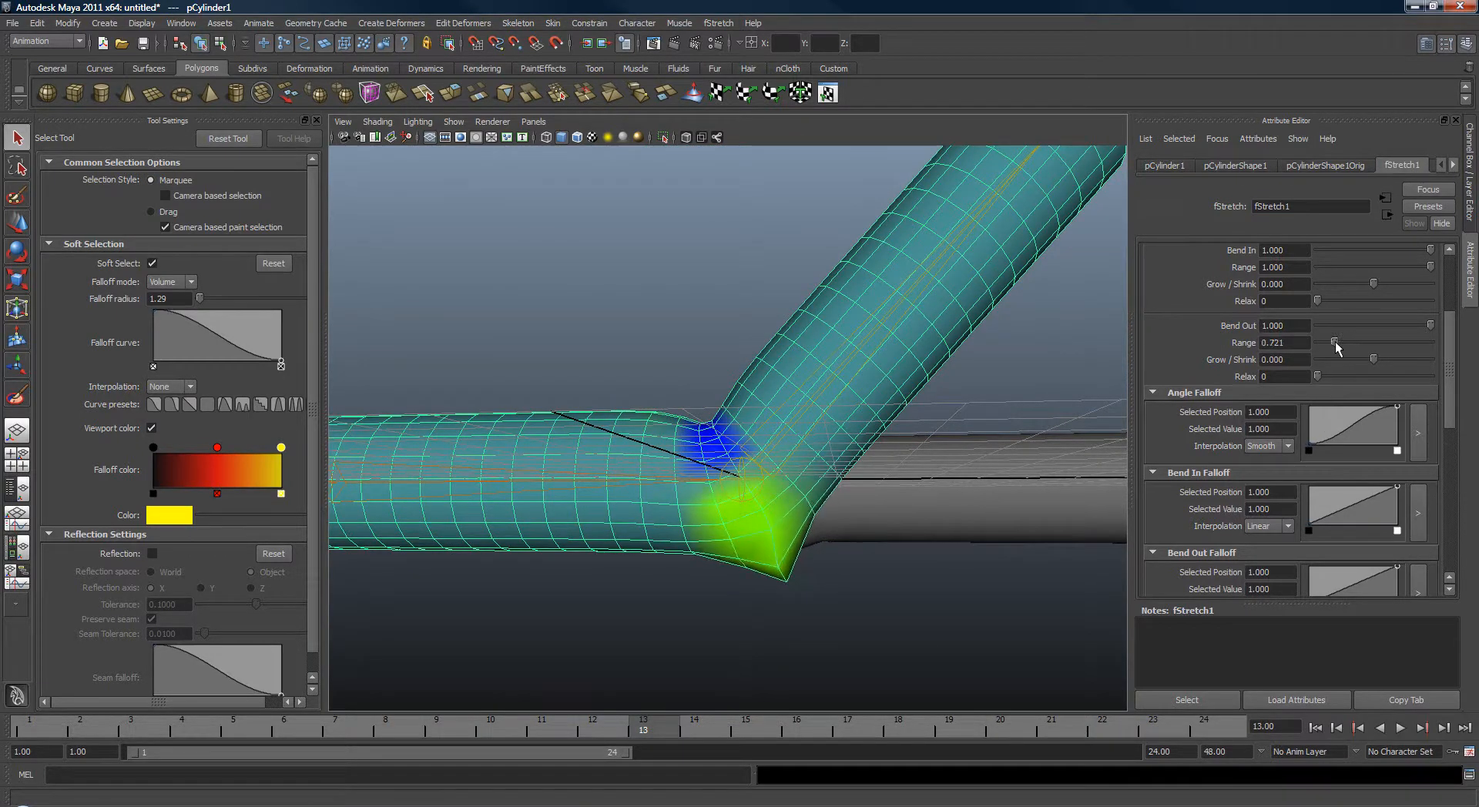
key(alt+v)
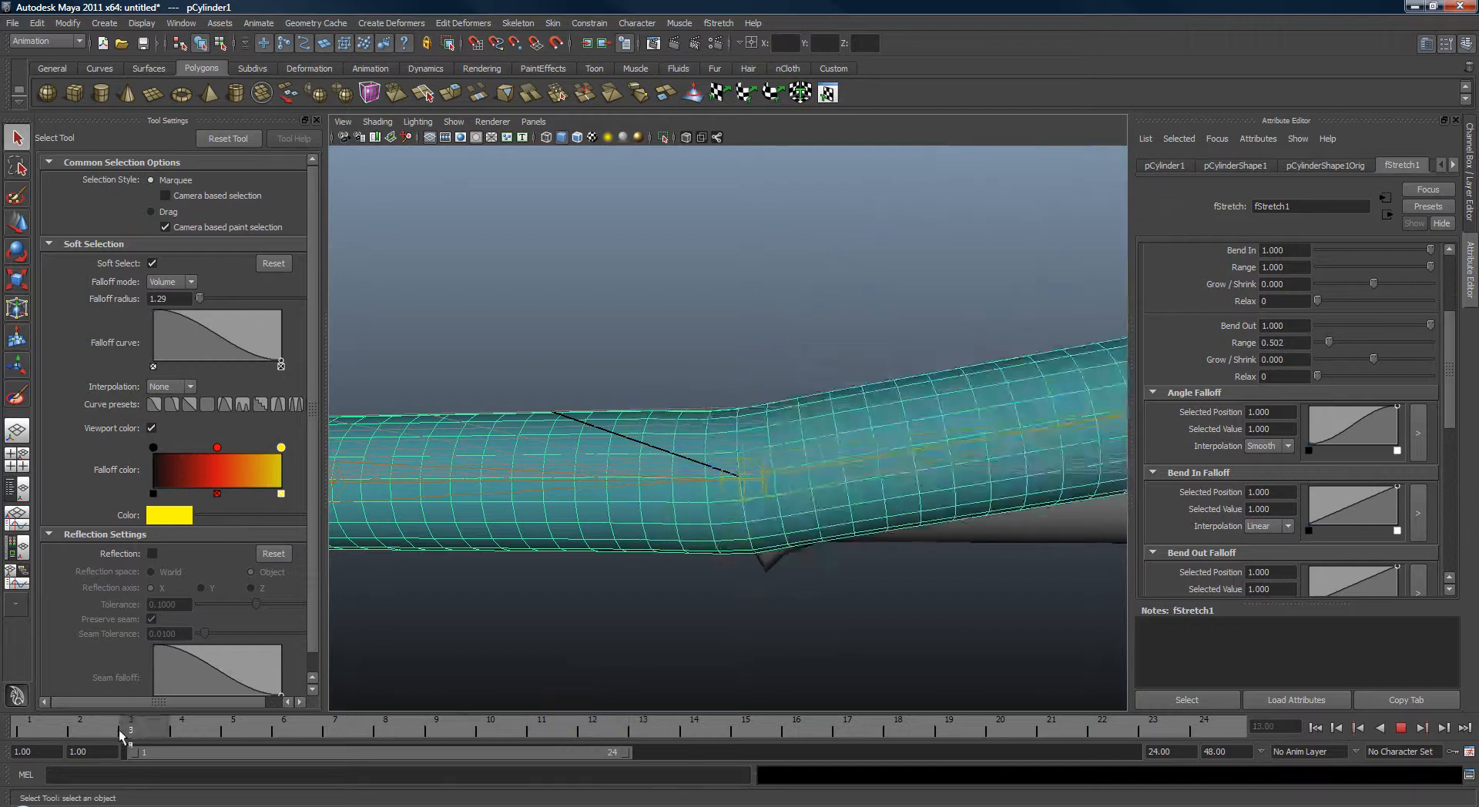
mouse_move(540, 736)
mouse_down()
mouse_move(1218, 730)
mouse_move(1083, 736)
mouse_up()
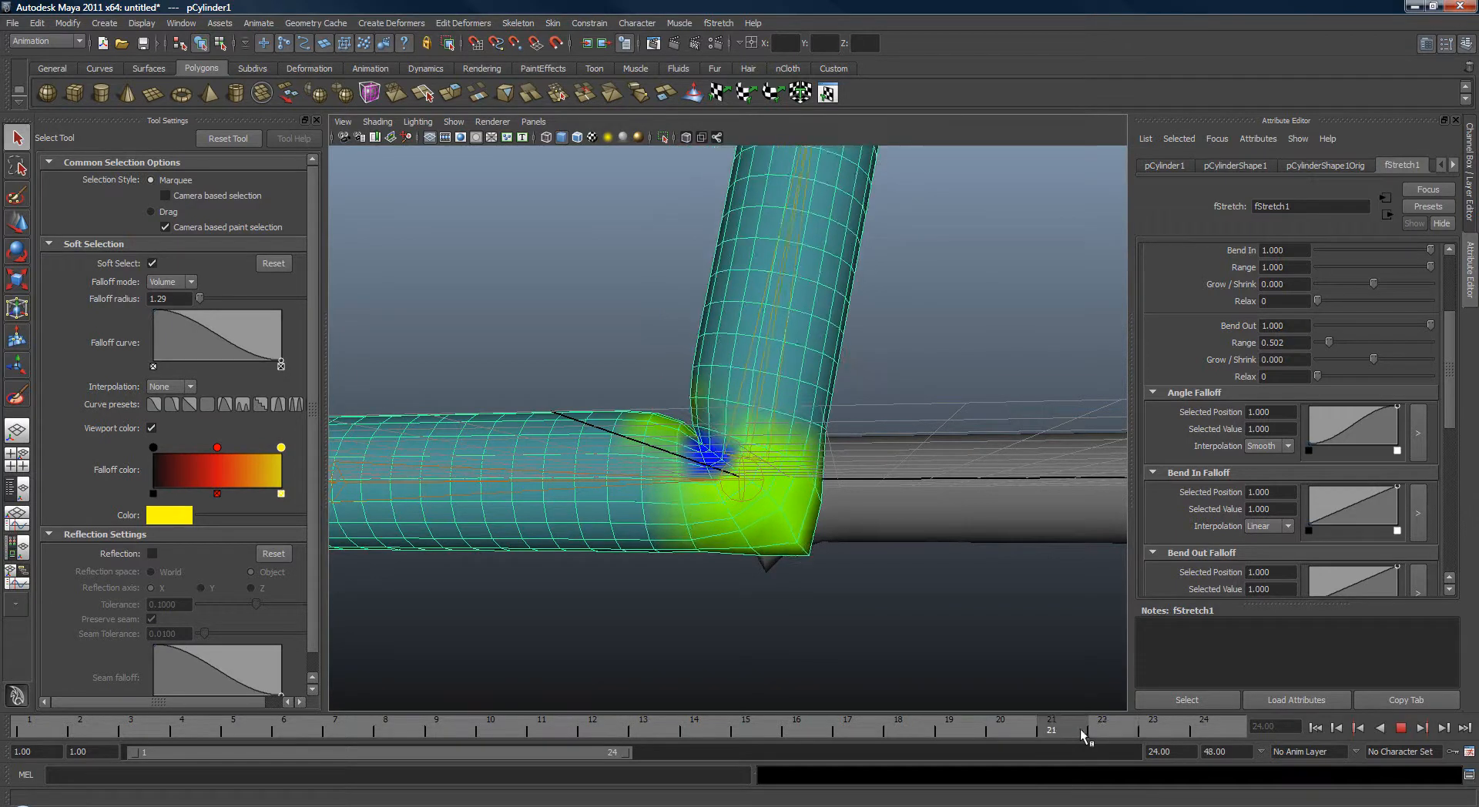
Raise the Bend Out Range to about 2.8 and play the animation.
drag(1331, 344, 1386, 359)
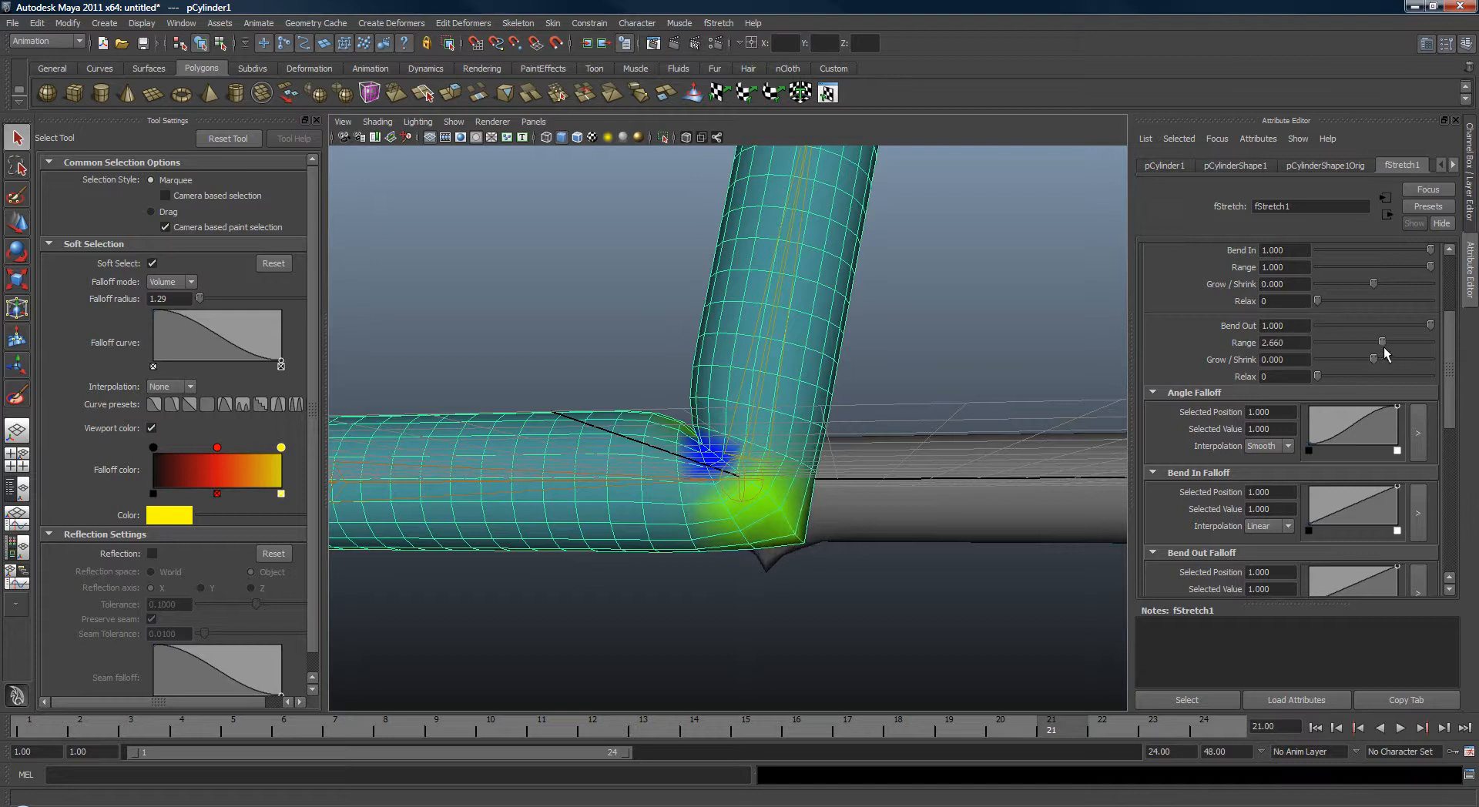
key(alt+v)
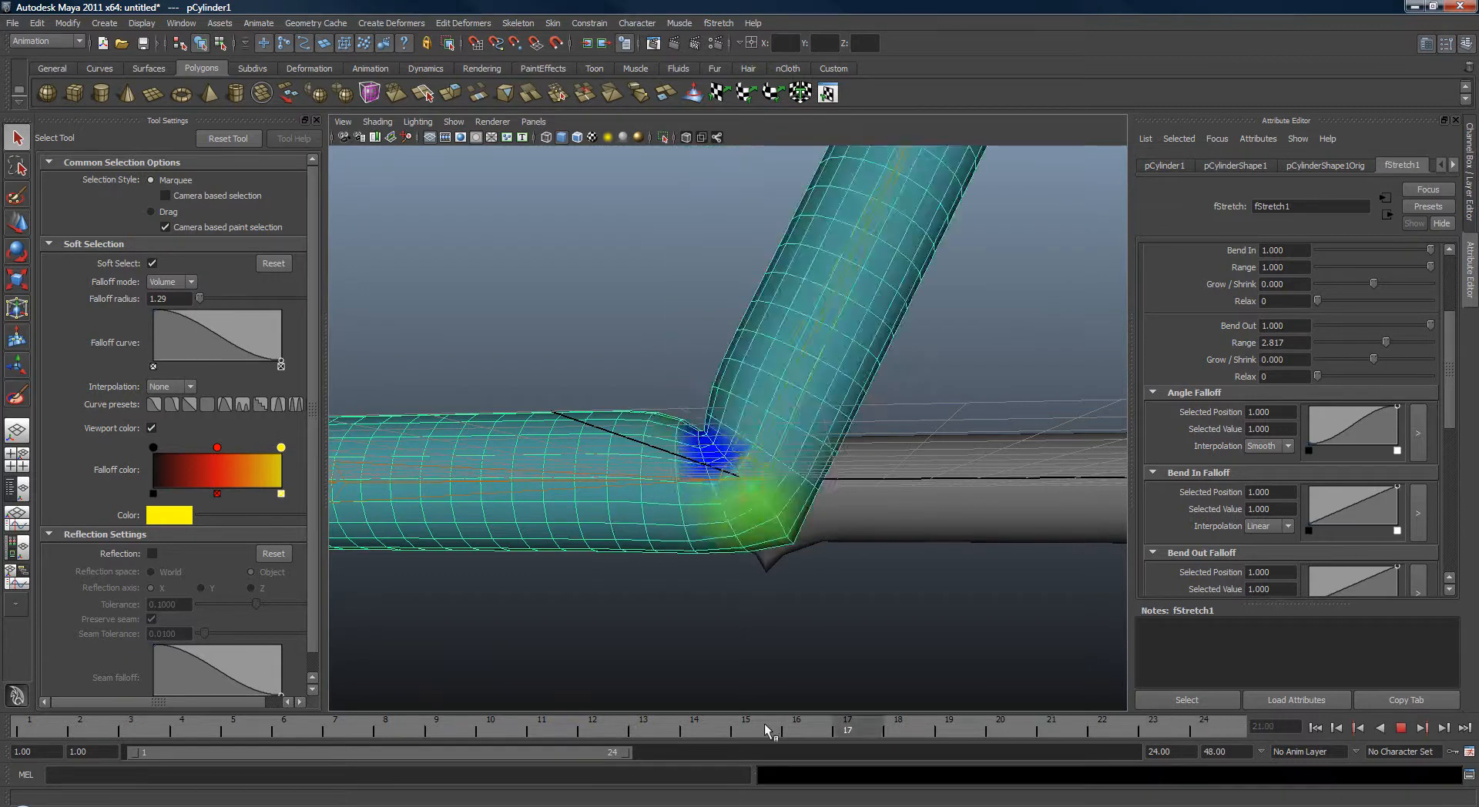
Scrub to the end of the timeline and play the animation, orbiting around the bent joint.
drag(1145, 713, 1246, 771)
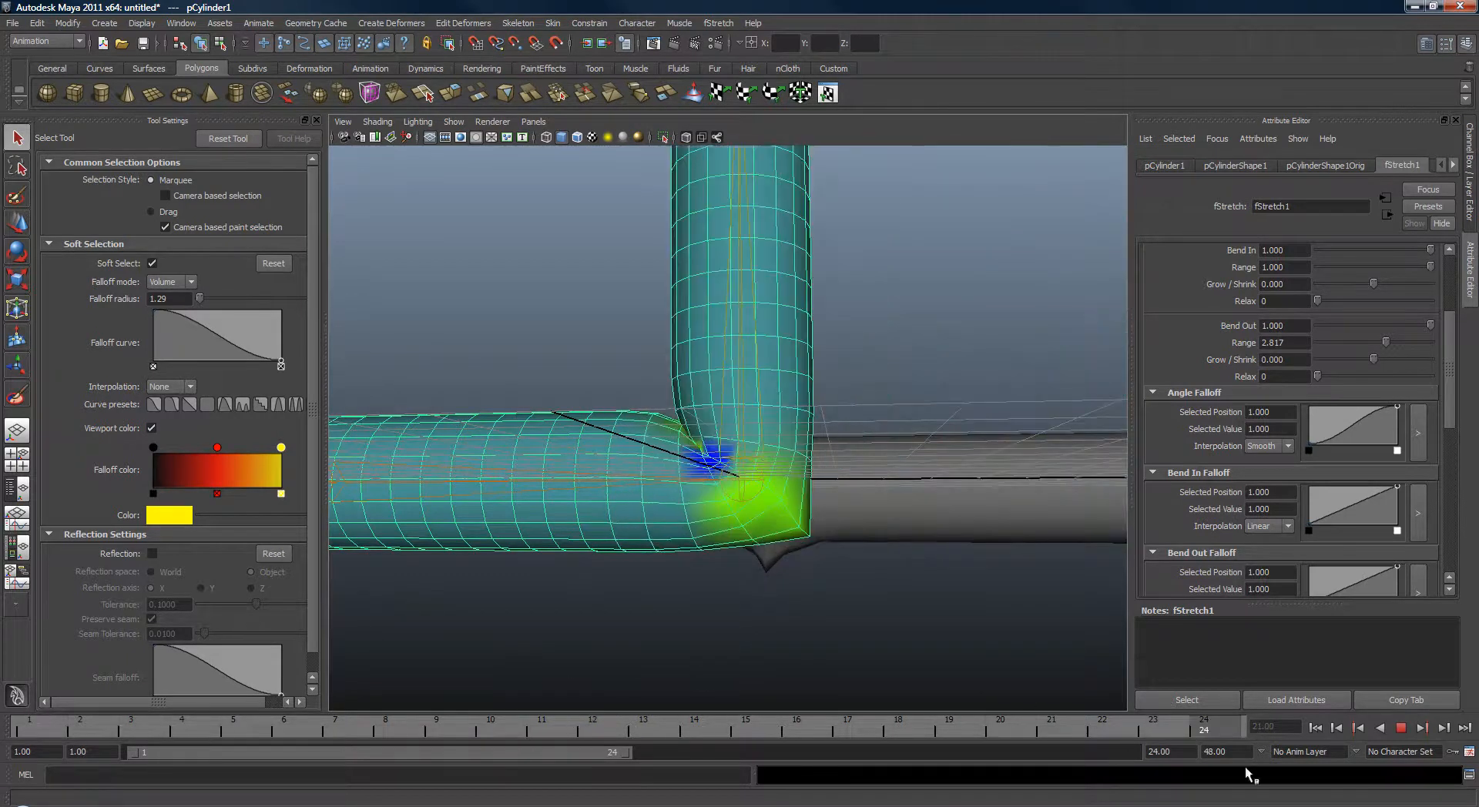
alt+drag(1010, 647, 740, 597)
alt+drag(700, 515, 794, 601)
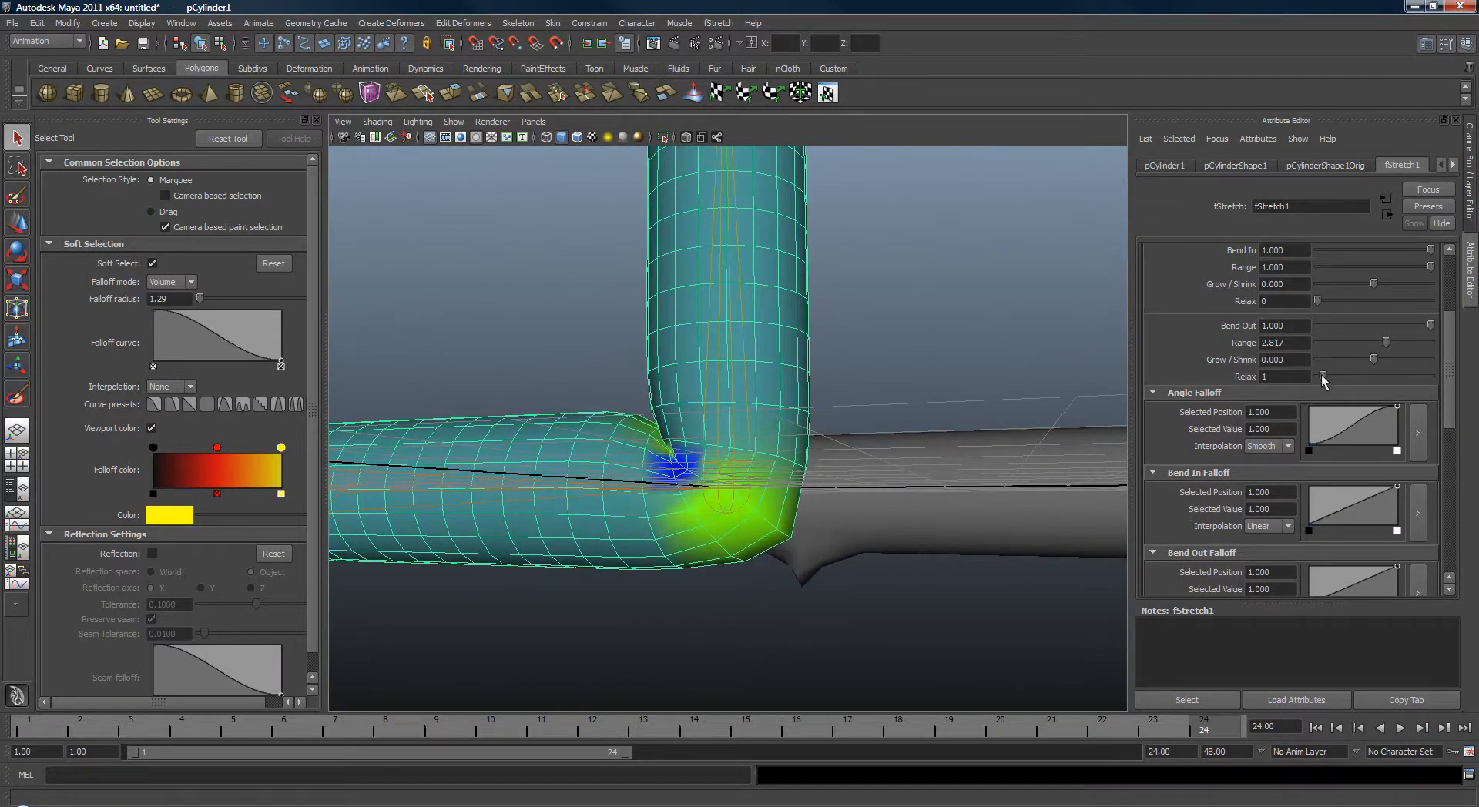
key(alt+v)
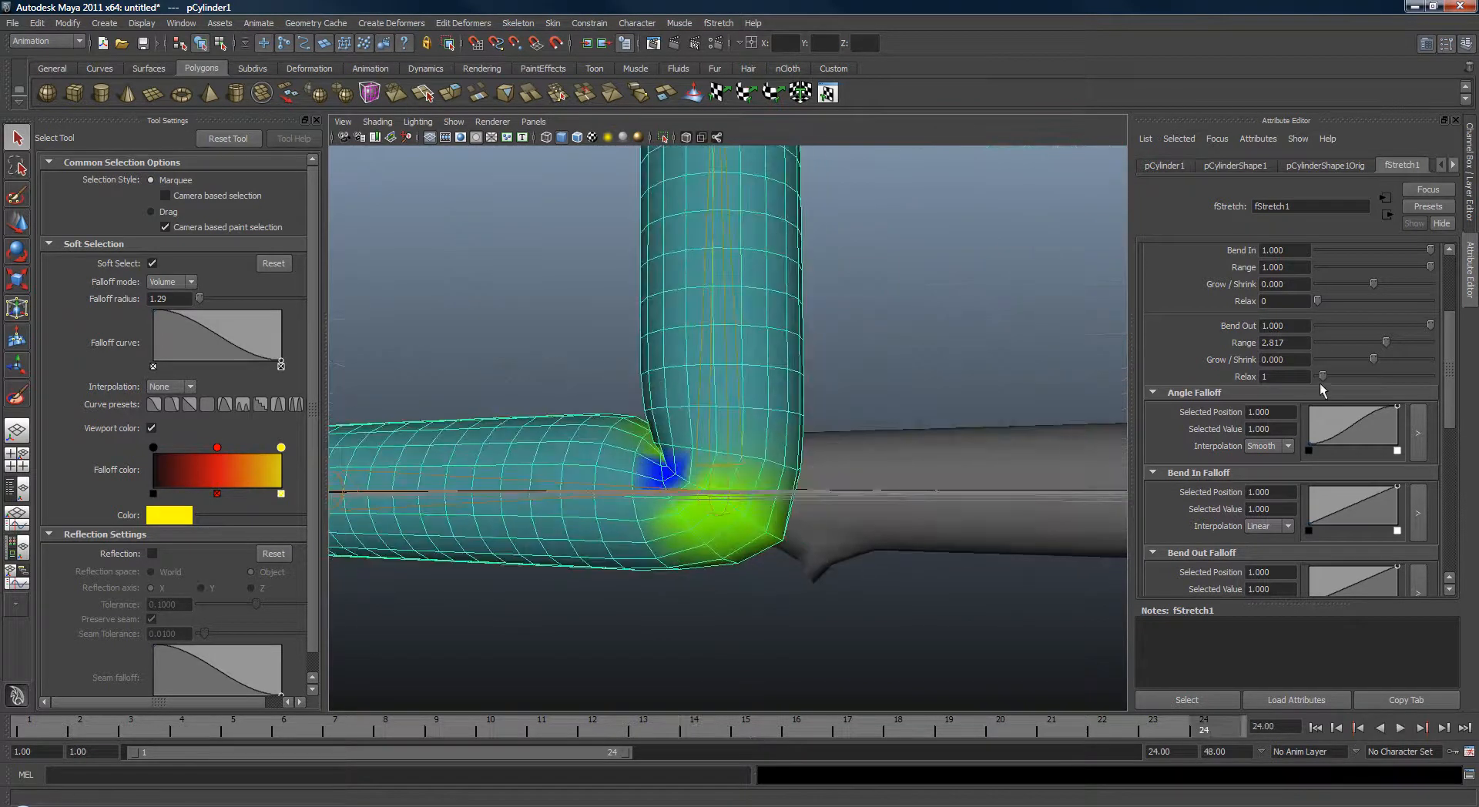
Reselect the cylinder and turn off Draw Color Per Vertex on its fStretch1 node.
alt+drag(740, 408, 770, 470)
click(983, 553)
alt+drag(983, 553, 895, 557)
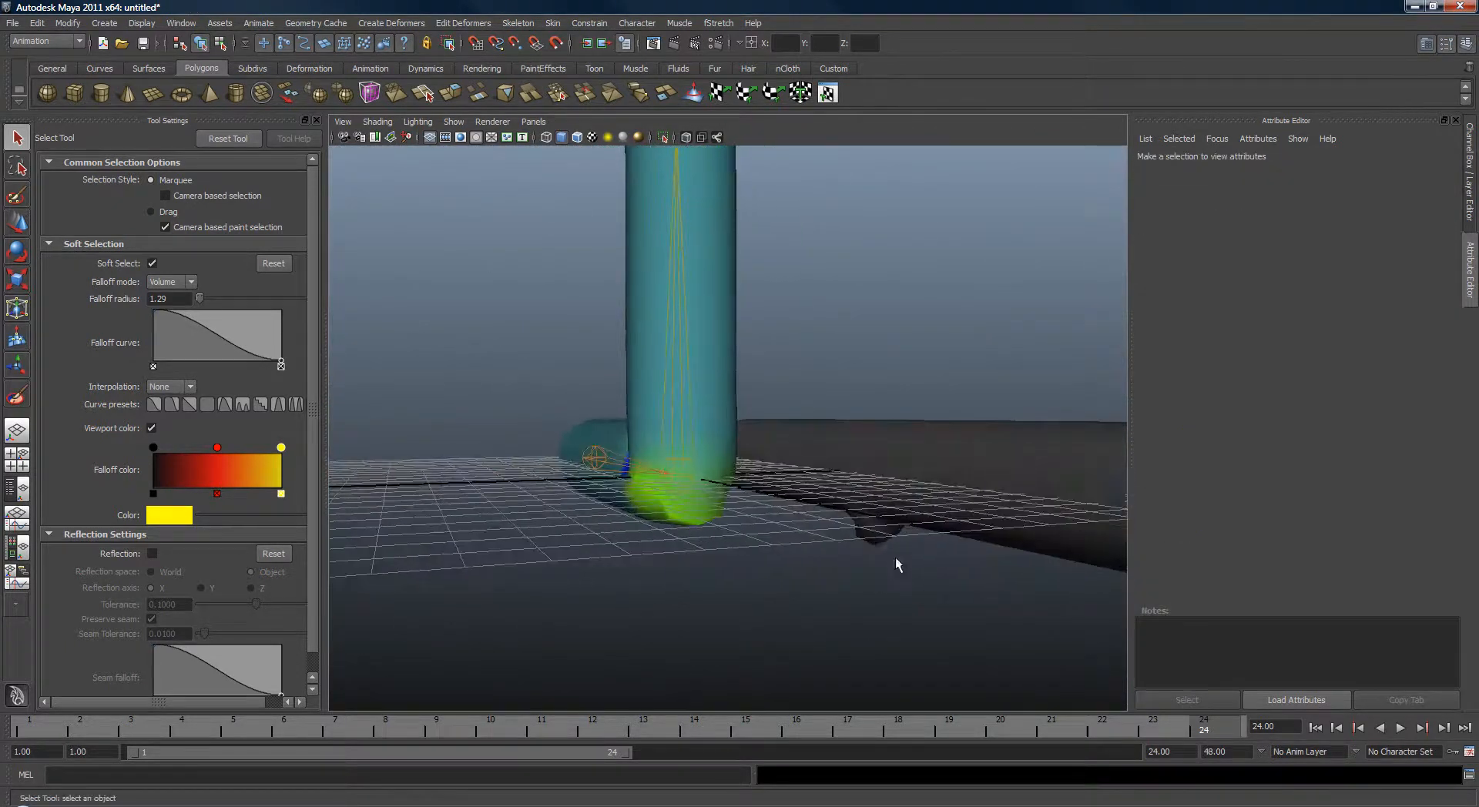
click(712, 493)
alt+drag(712, 493, 842, 537)
scroll(1458, 431, down, 1)
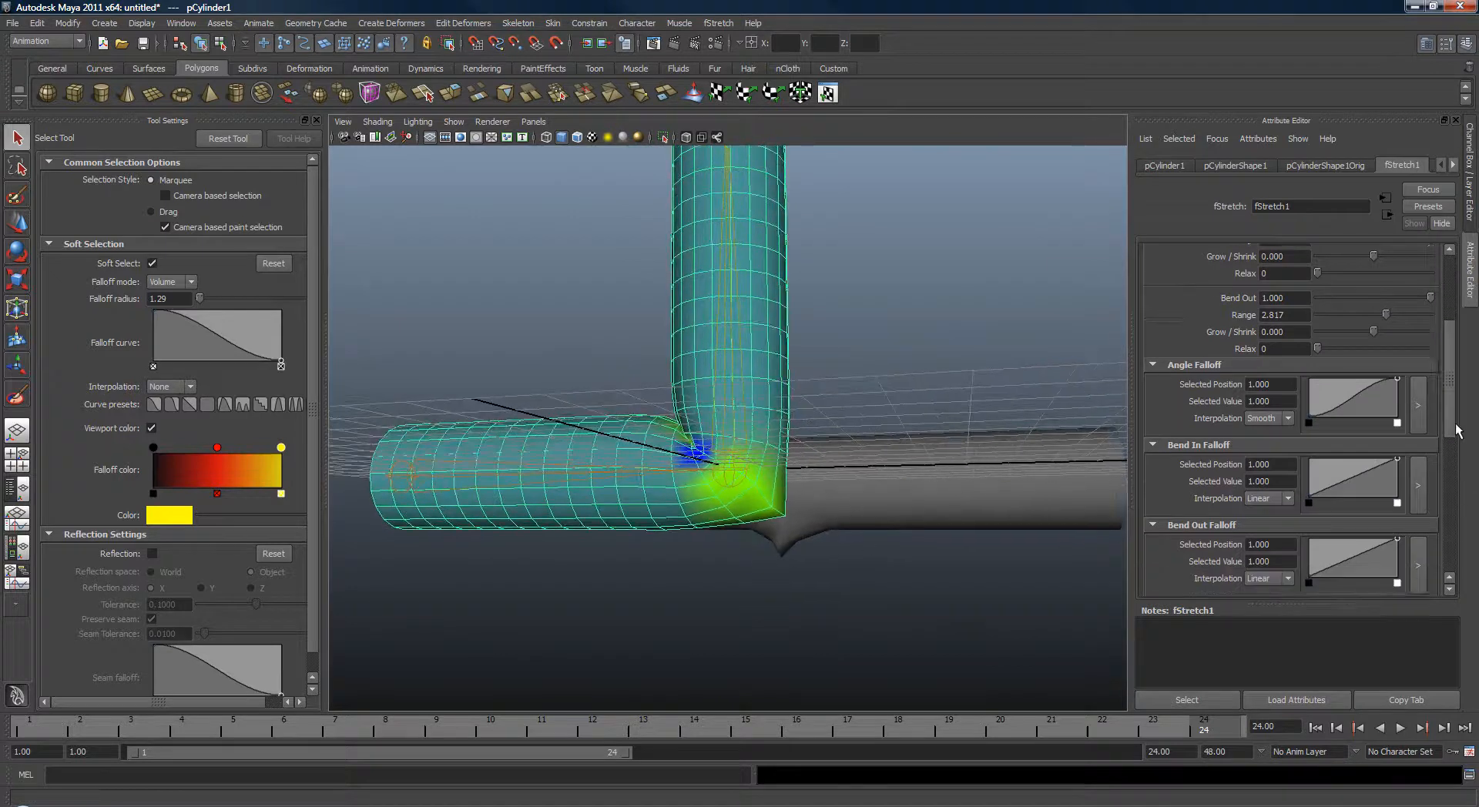
scroll(1456, 430, down, 5)
click(1305, 263)
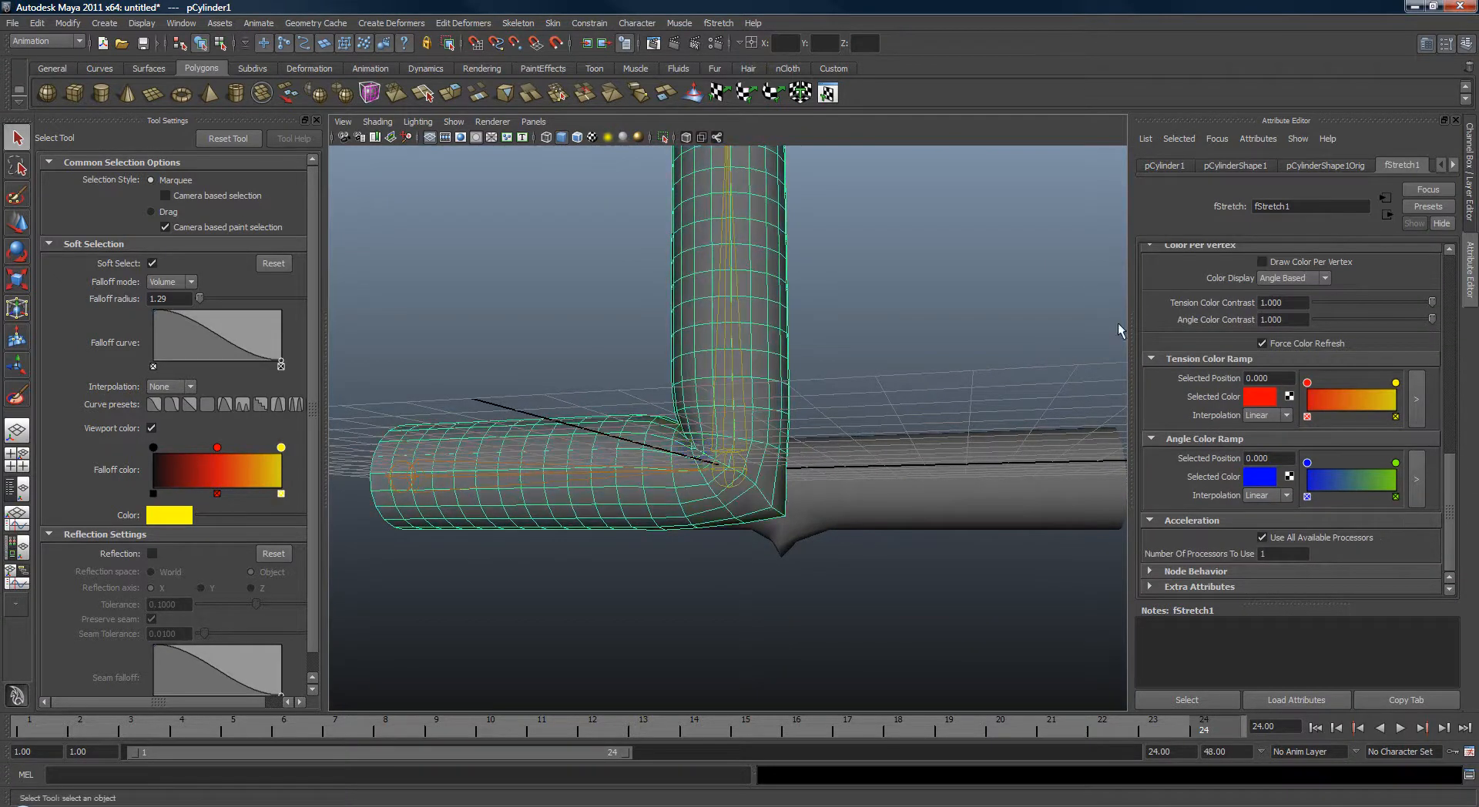
Play the animation and examine the joint deformation from several angles with the grid hidden.
click(879, 586)
mouse_move(874, 600)
alt+mouse_down()
mouse_move(774, 591)
mouse_move(650, 545)
mouse_move(1017, 604)
mouse_move(835, 614)
mouse_move(871, 642)
mouse_move(909, 644)
alt+mouse_up()
drag(1047, 734, 1073, 718)
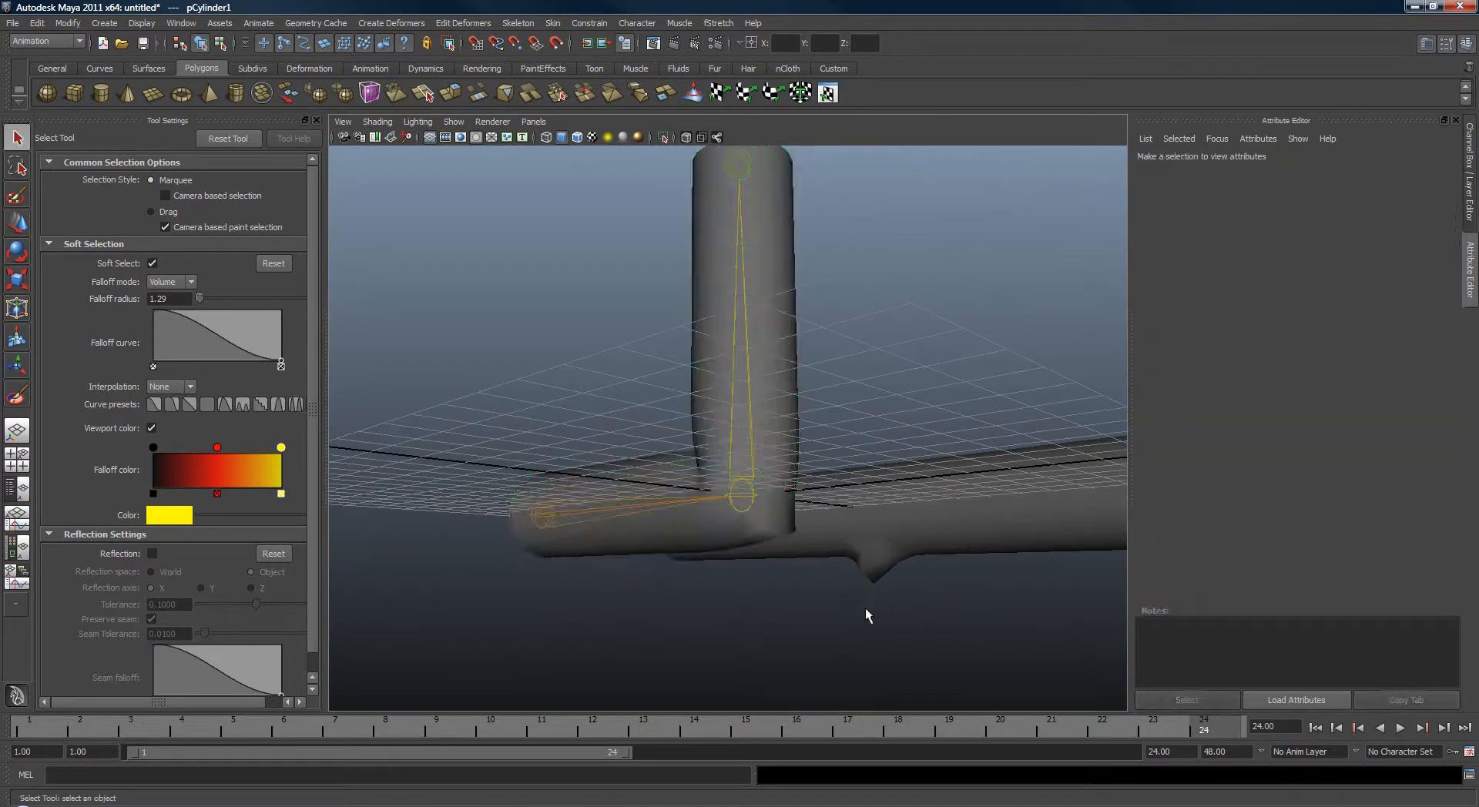
alt+drag(940, 544, 450, 291)
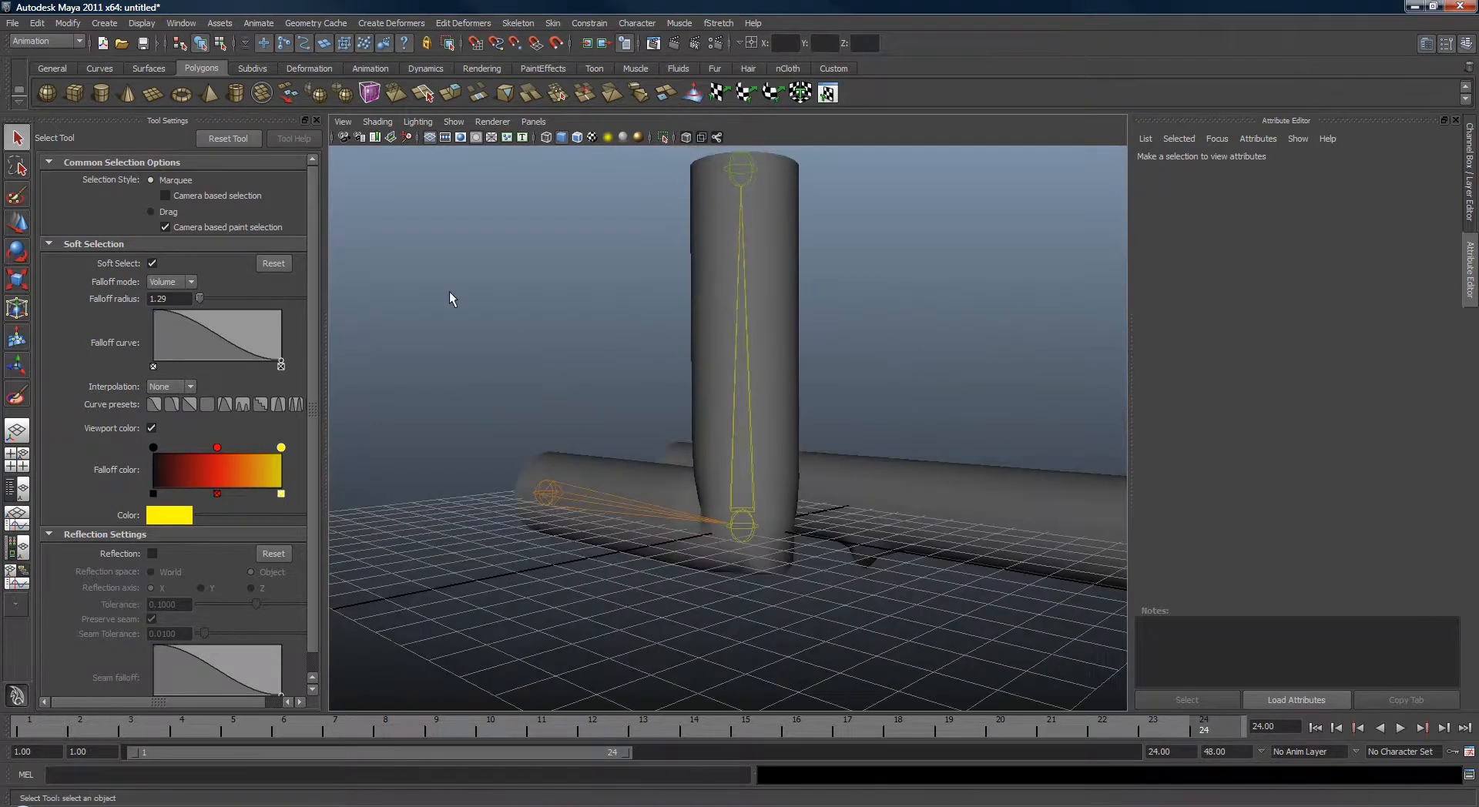
click(429, 137)
alt+drag(532, 377, 608, 385)
alt+middle_drag(609, 439, 618, 380)
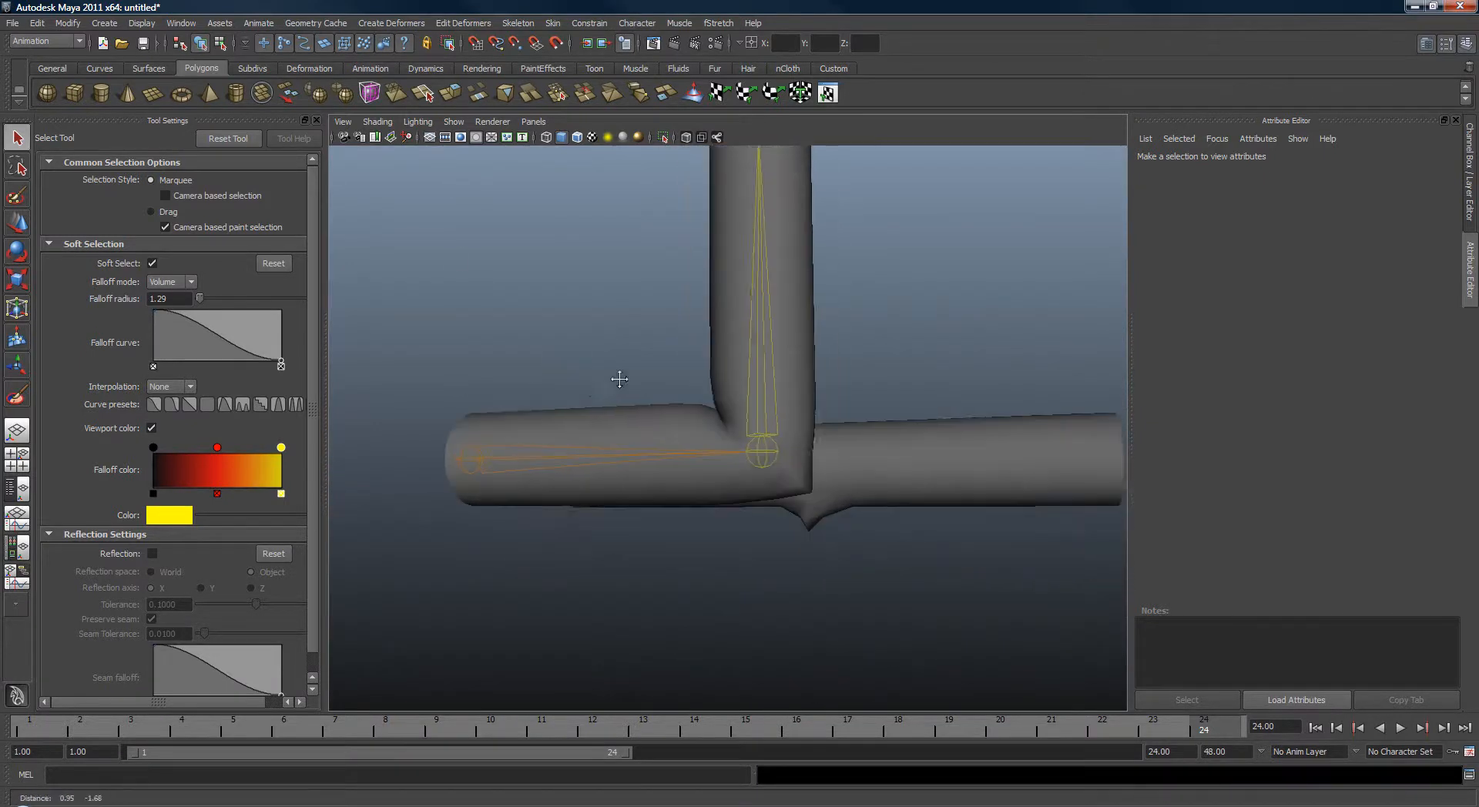
alt+right_drag(617, 379, 773, 433)
key(alt+v)
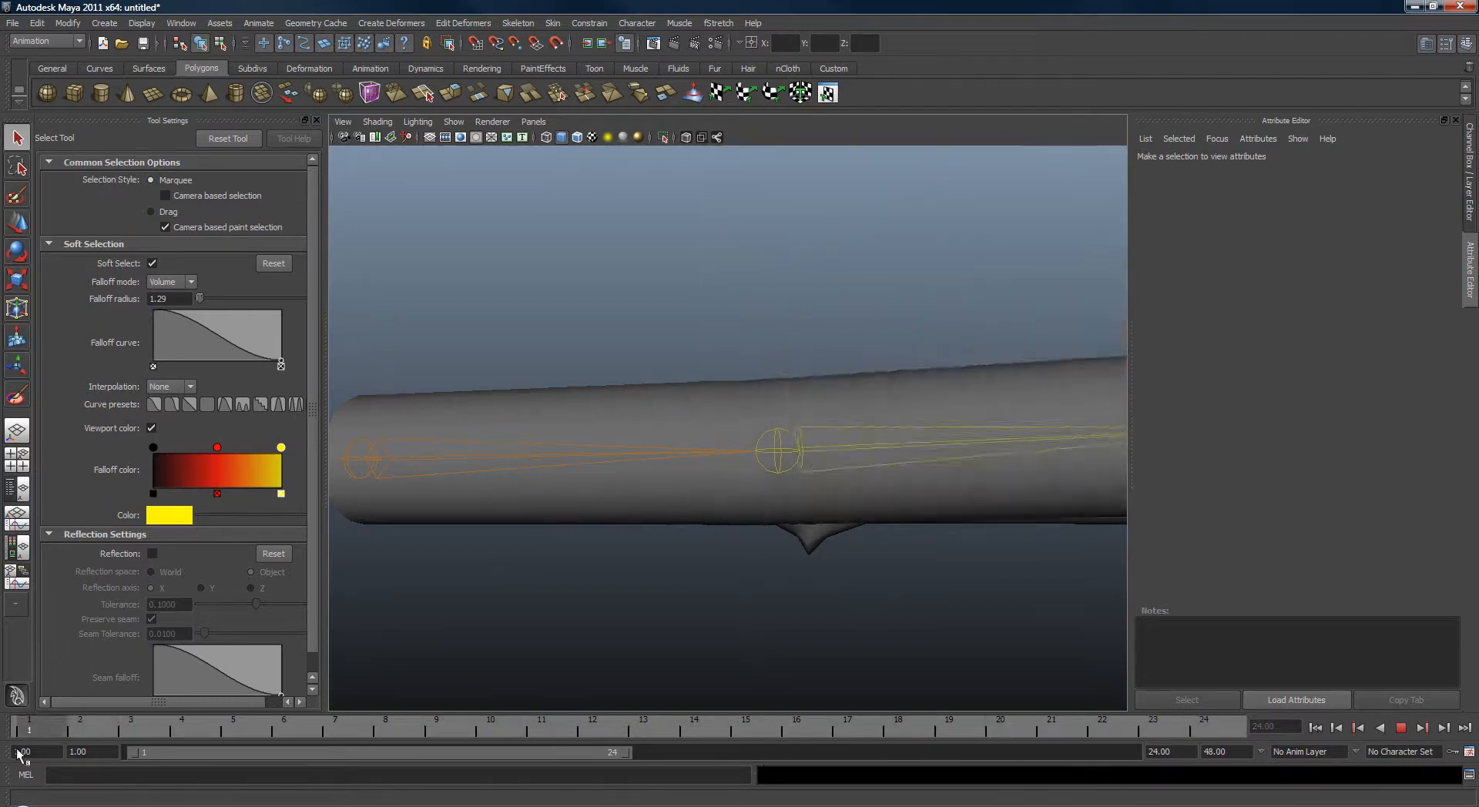
click(1401, 730)
Select the BENDOUT corrective mesh and delete it.
alt+right_drag(909, 550, 817, 532)
alt+middle_drag(877, 562, 897, 628)
mouse_move(896, 629)
alt+mouse_down()
mouse_move(673, 620)
mouse_move(896, 630)
mouse_move(889, 614)
alt+mouse_up()
alt+middle_drag(888, 615, 844, 603)
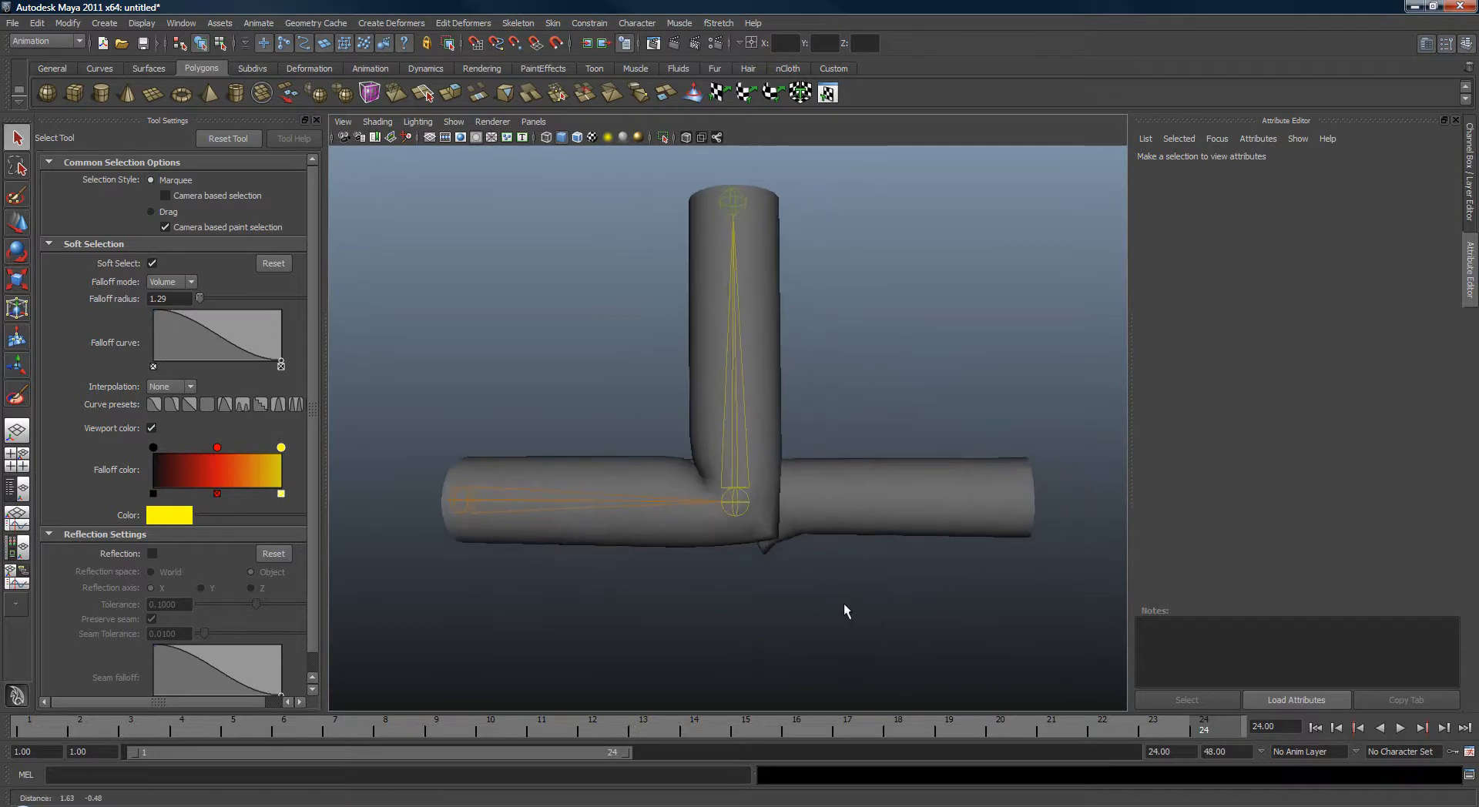
alt+right_drag(843, 603, 921, 568)
drag(945, 590, 946, 590)
alt+middle_drag(946, 590, 962, 562)
alt+right_drag(963, 561, 955, 584)
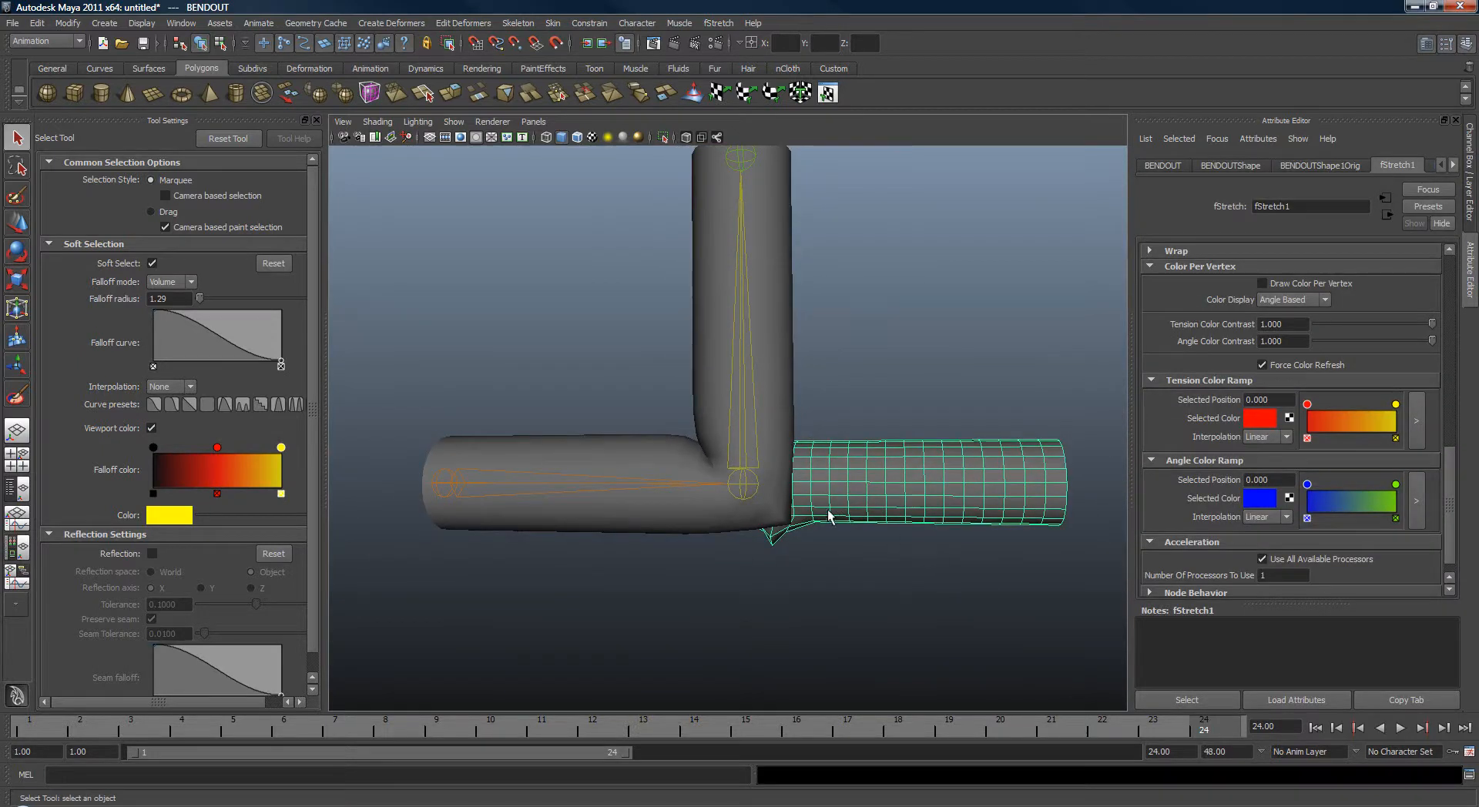
key(Delete)
Return to frame 1, select joint2 and set its Rotate Z to 0.
key(alt+v)
drag(193, 752, 2, 752)
alt+drag(918, 552, 897, 543)
drag(883, 447, 895, 558)
key(ctrl+a)
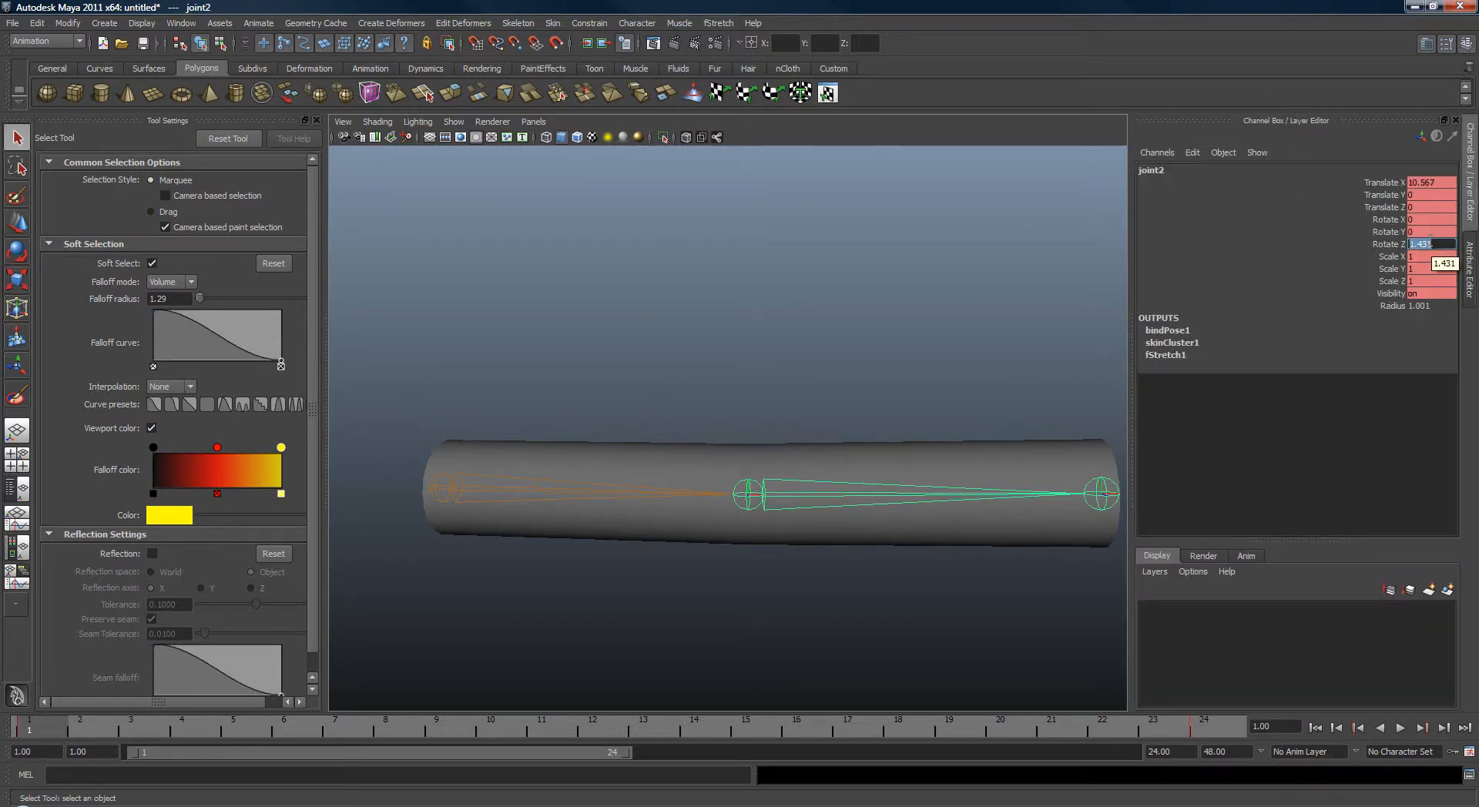
text(0)
key(Return)
Duplicate the skinned cylinder and unlock all of the duplicate's transform channels.
click(1371, 237)
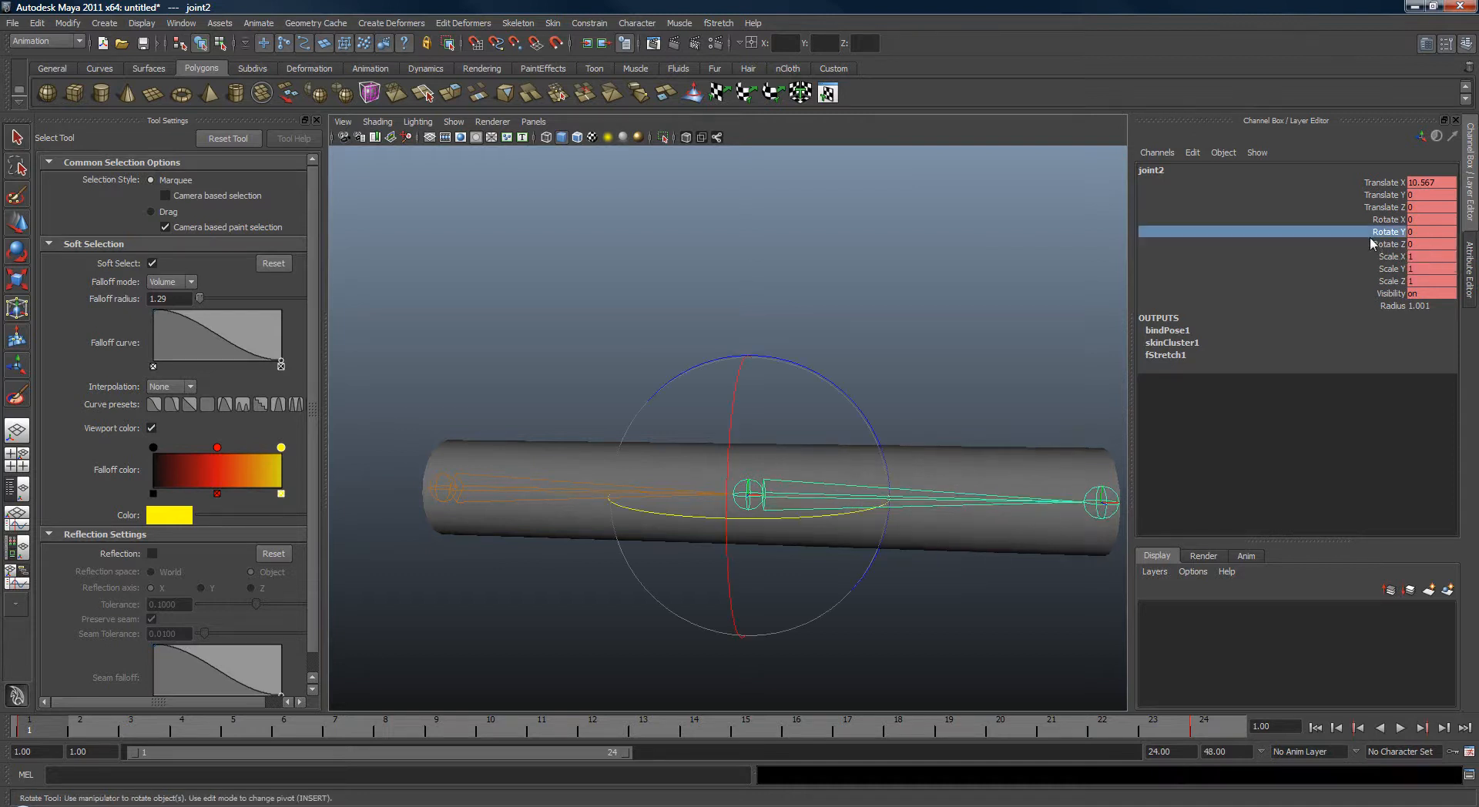
mouse_move(35, 734)
mouse_down()
mouse_move(141, 736)
mouse_move(37, 734)
mouse_up()
key(q)
alt+drag(831, 548, 842, 518)
click(835, 545)
key(w)
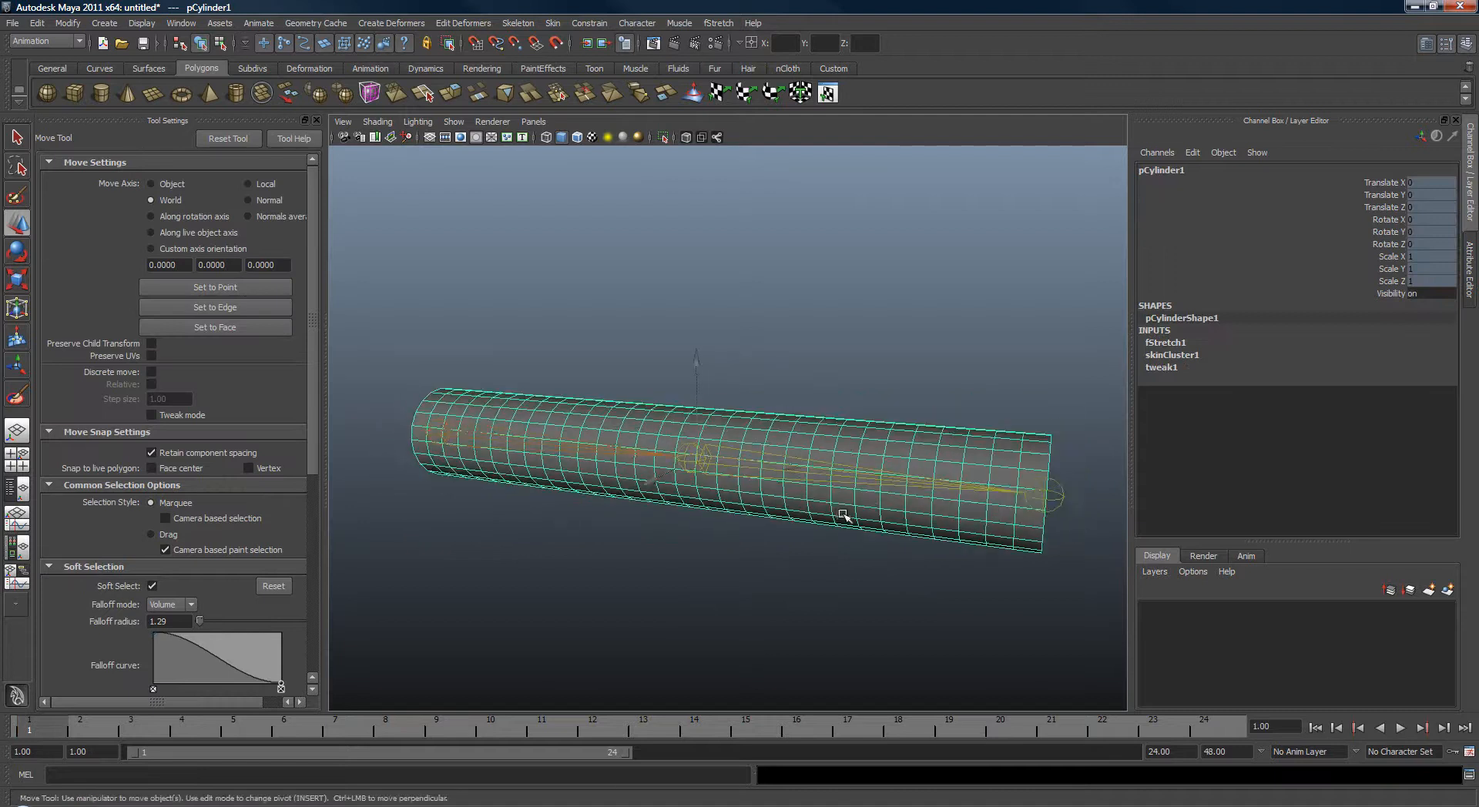
key(ctrl+d)
drag(1356, 296, 1354, 186)
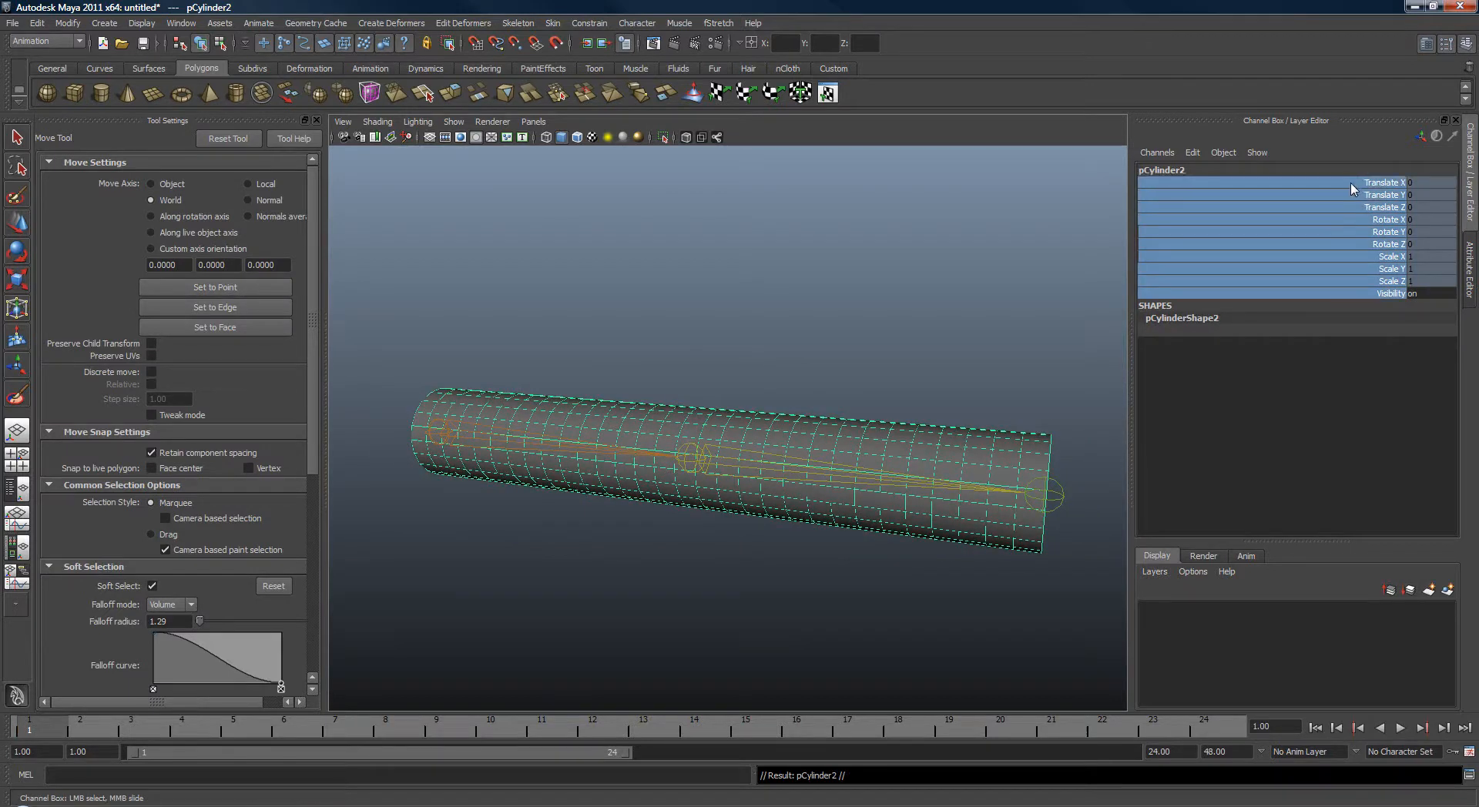
right_click(1347, 206)
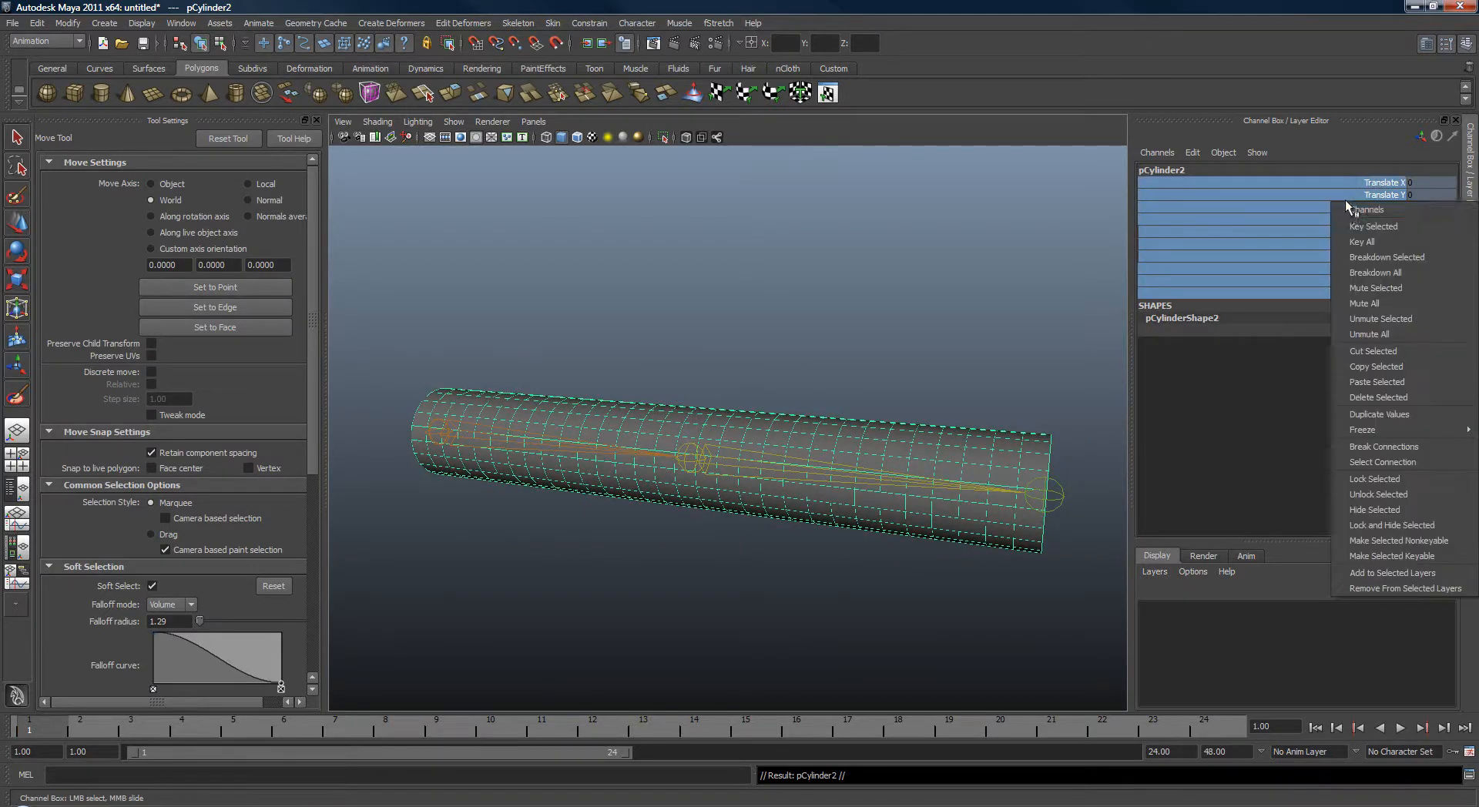
click(1403, 497)
Move the duplicate cylinder aside to a Translate Z of about -7.2.
alt+drag(954, 327, 670, 379)
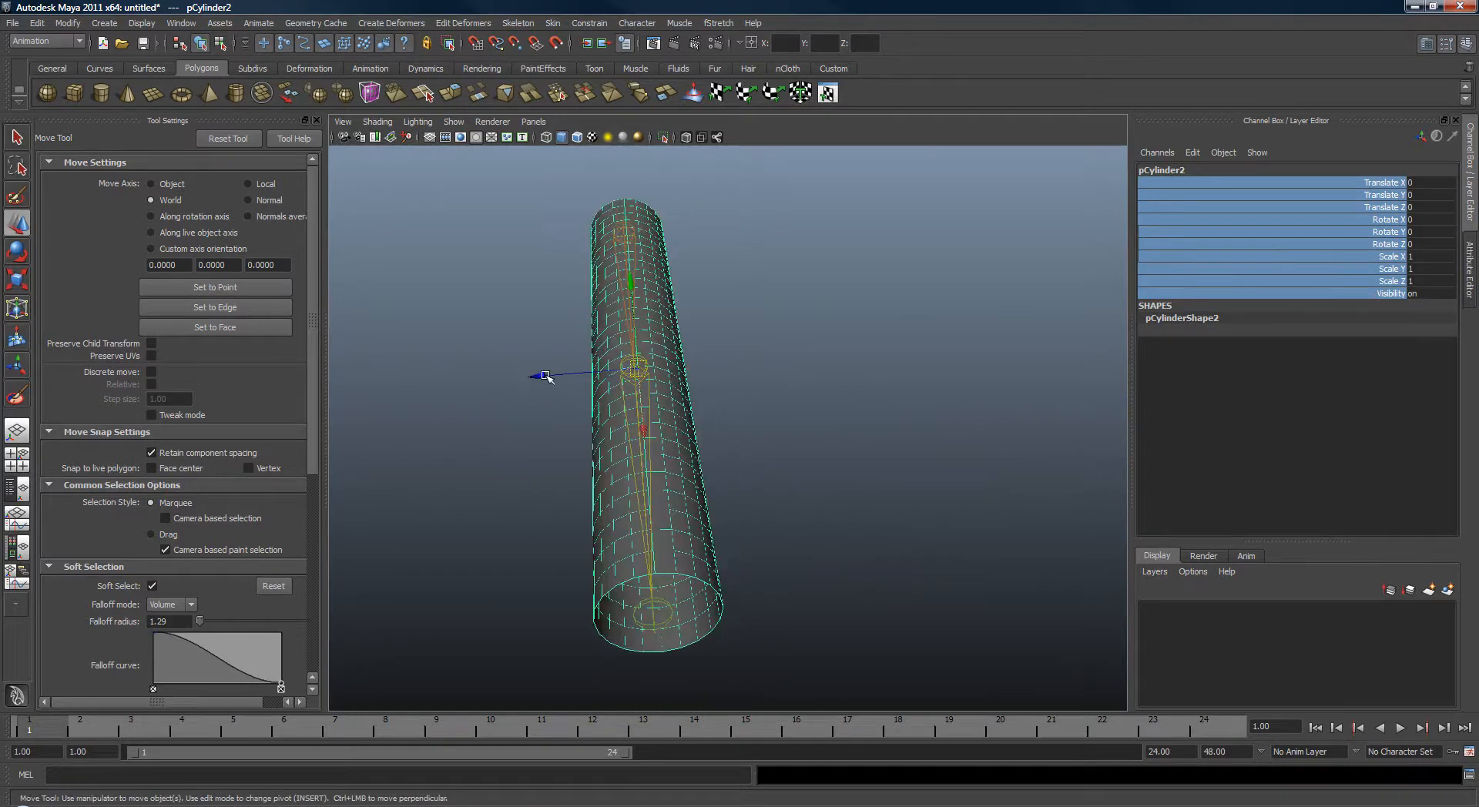
drag(541, 374, 889, 416)
key(q)
alt+right_drag(889, 417, 886, 472)
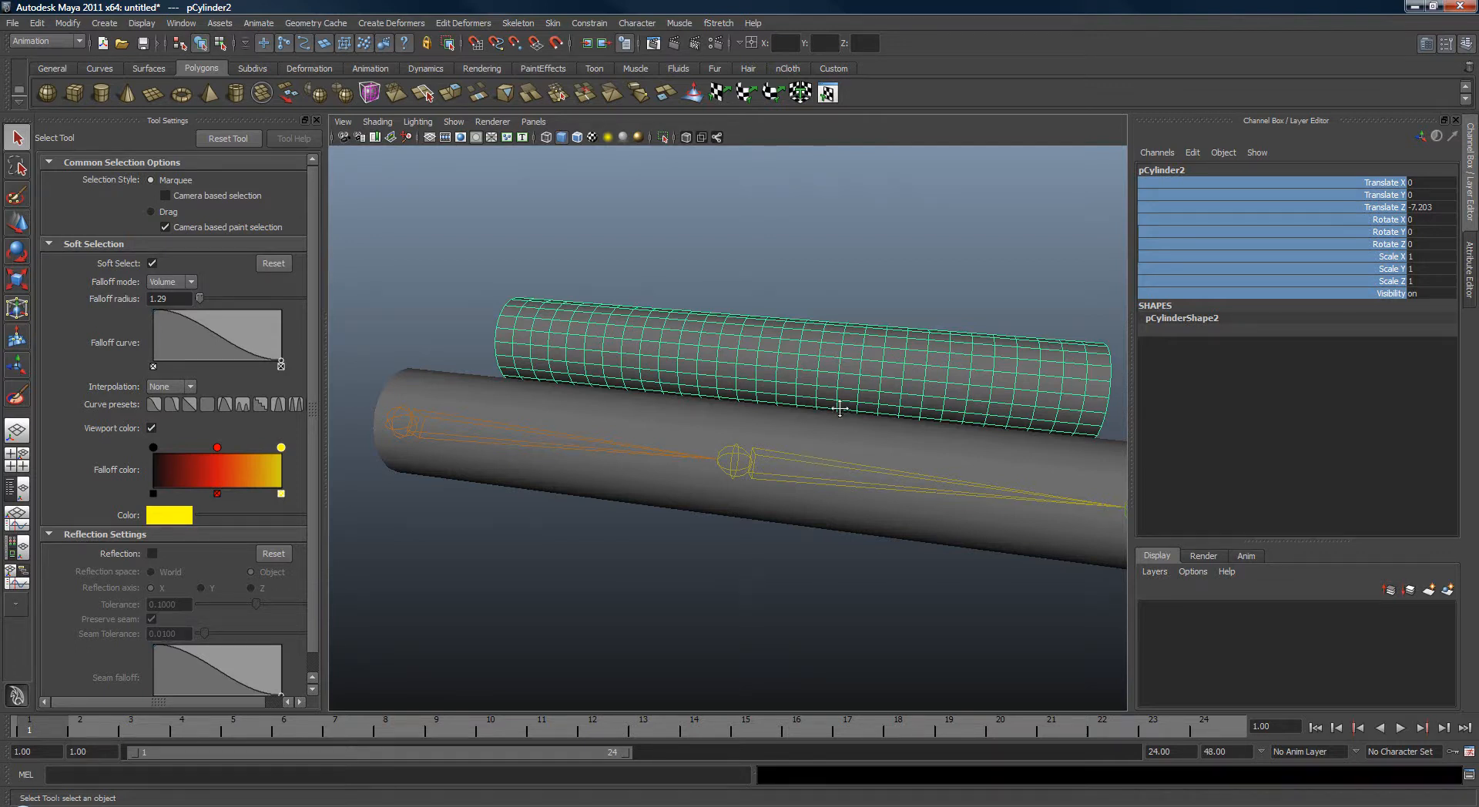
alt+drag(840, 409, 868, 439)
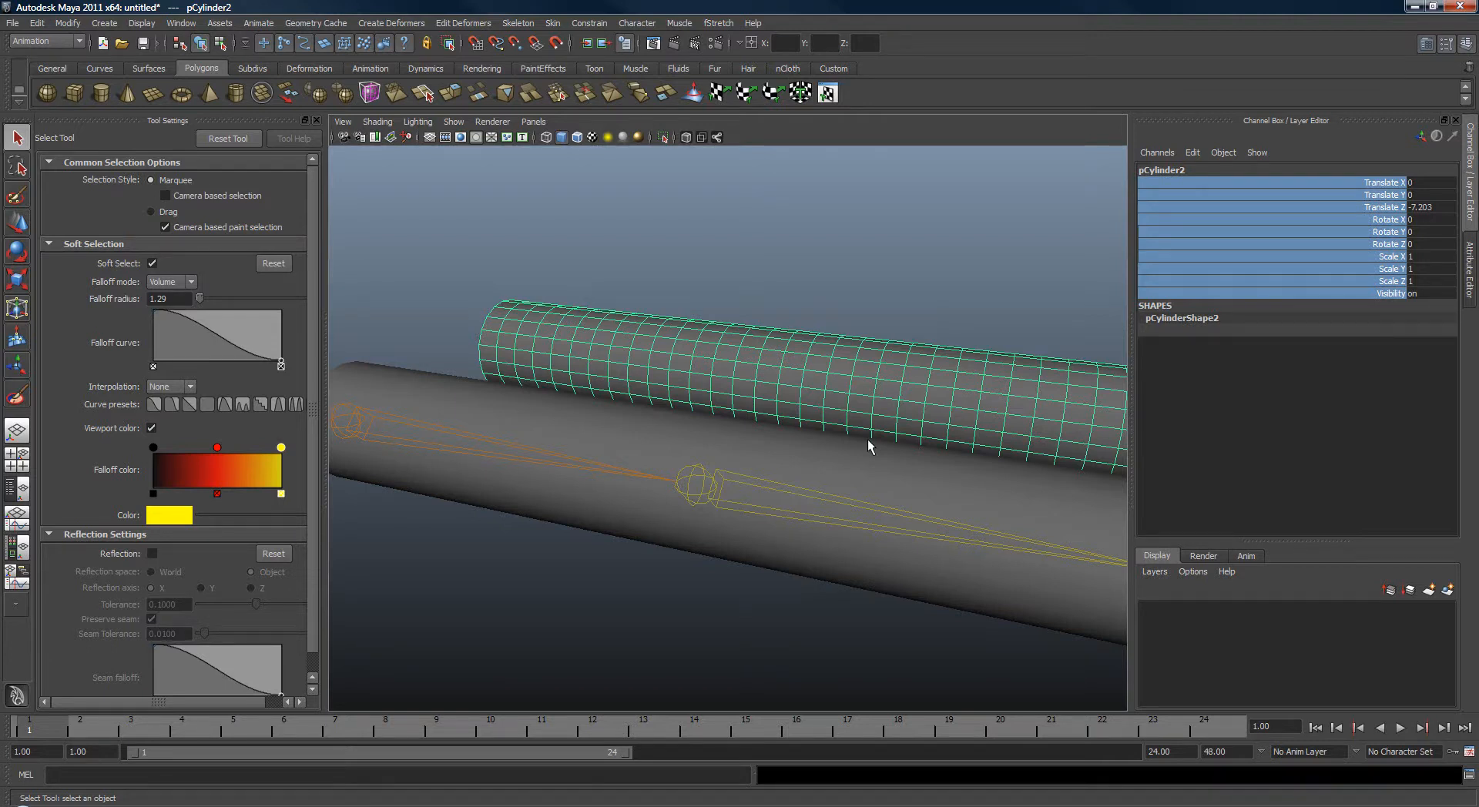
mouse_move(869, 445)
alt+mouse_down()
mouse_move(852, 379)
mouse_move(863, 385)
mouse_move(806, 403)
mouse_move(832, 383)
mouse_move(827, 363)
mouse_move(889, 419)
mouse_move(852, 394)
mouse_move(857, 430)
alt+mouse_up()
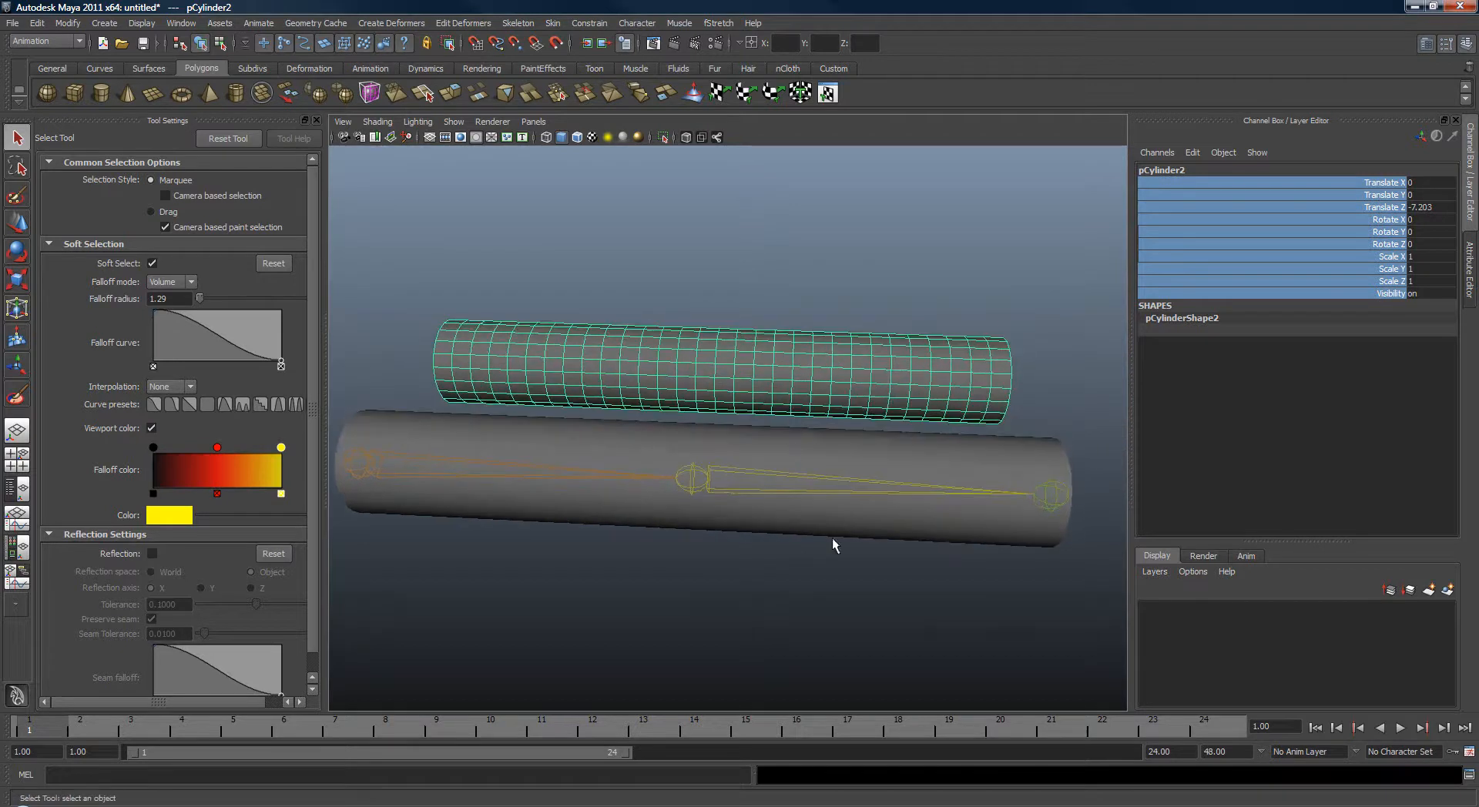
Try scaling and moving the joint, undoing each change.
click(922, 495)
key(r)
alt+middle_drag(924, 502, 884, 483)
drag(793, 464, 746, 408)
key(ctrl+z)
key(w)
alt+drag(631, 488, 595, 454)
middle_drag(529, 455, 668, 428)
key(ctrl+z)
alt+drag(670, 426, 747, 461)
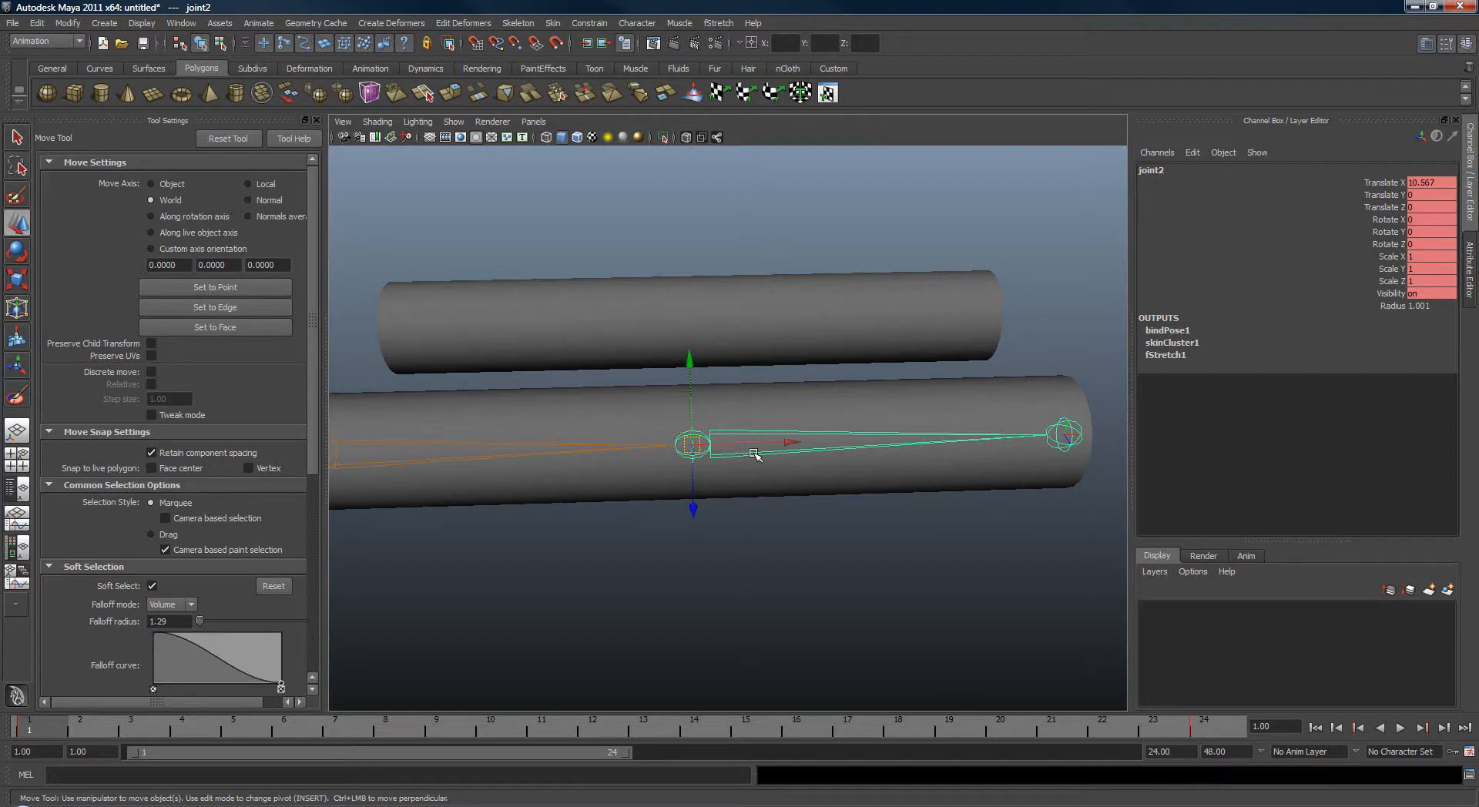
Select the duplicate's vertices and scale them down to make the duplicate thinner.
alt+drag(704, 258, 761, 377)
key(q)
click(867, 362)
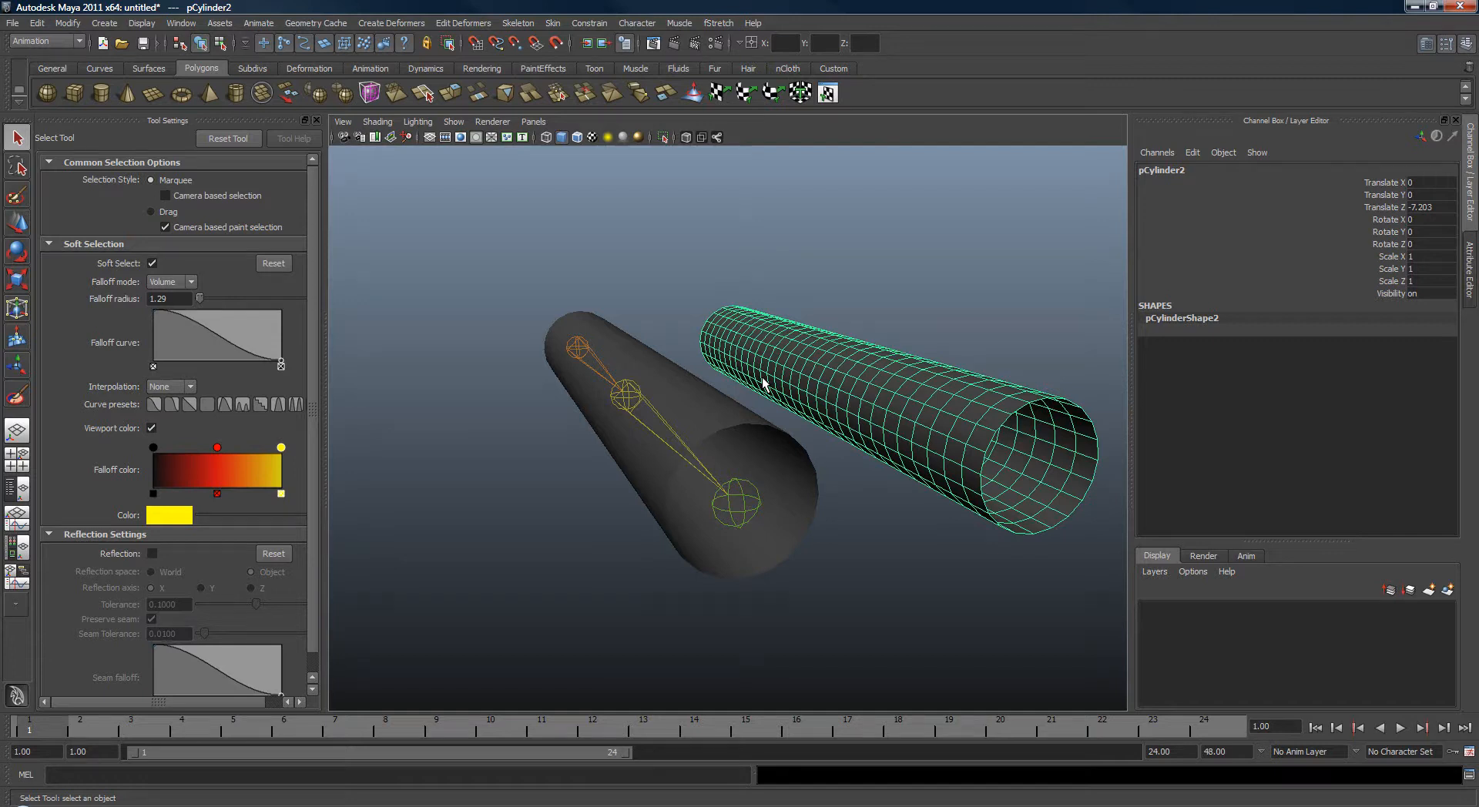
alt+drag(761, 377, 839, 410)
right_drag(839, 410, 988, 427)
mouse_move(989, 428)
alt+mouse_down()
mouse_move(789, 376)
mouse_move(977, 552)
alt+mouse_up()
key(r)
alt+drag(938, 506, 811, 428)
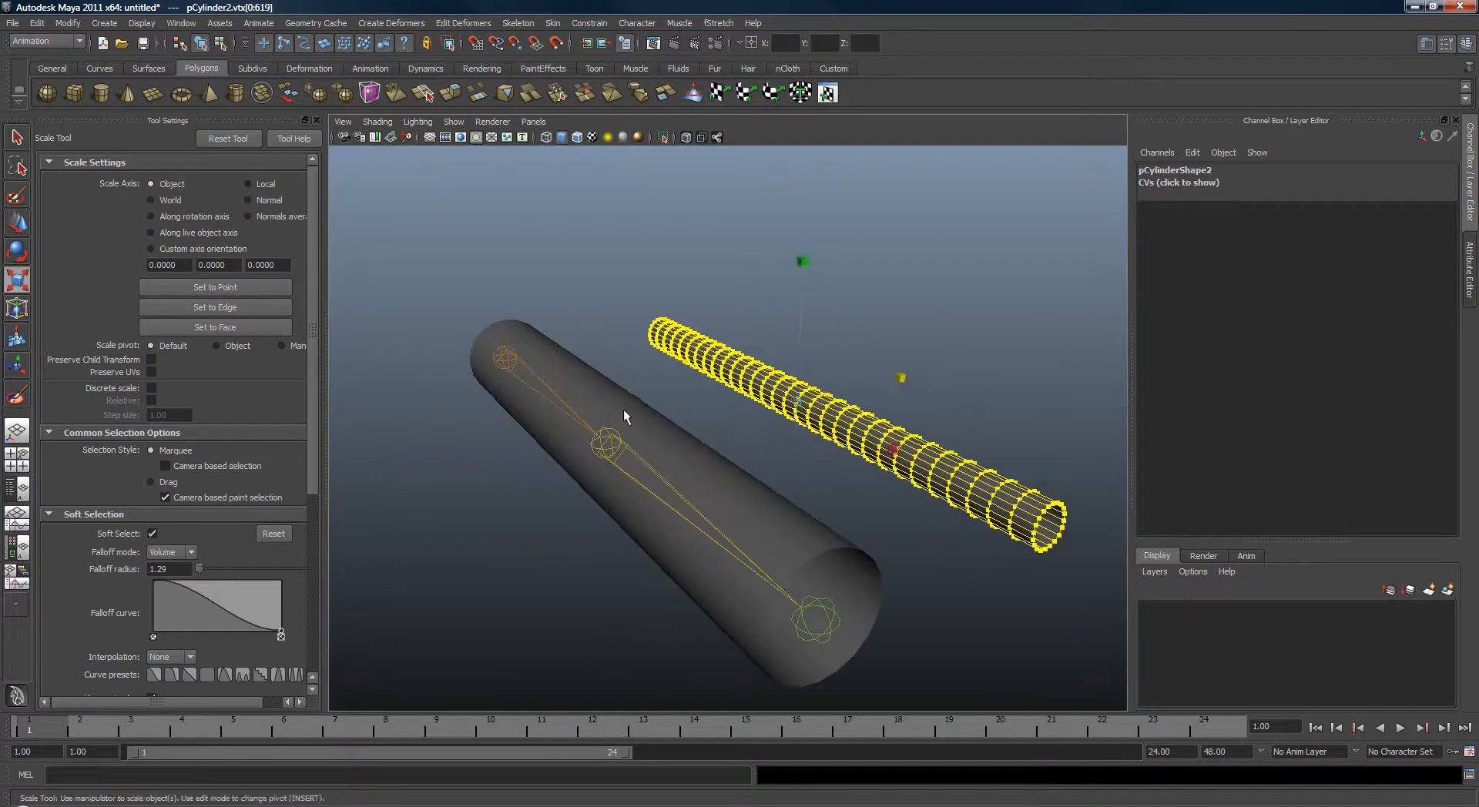
Select the thin duplicate and the original cylinder and connect the duplicate as the fStretch Stretch mesh.
key(q)
click(632, 406)
alt+drag(636, 405, 839, 416)
click(793, 396)
click(776, 474)
key(space)
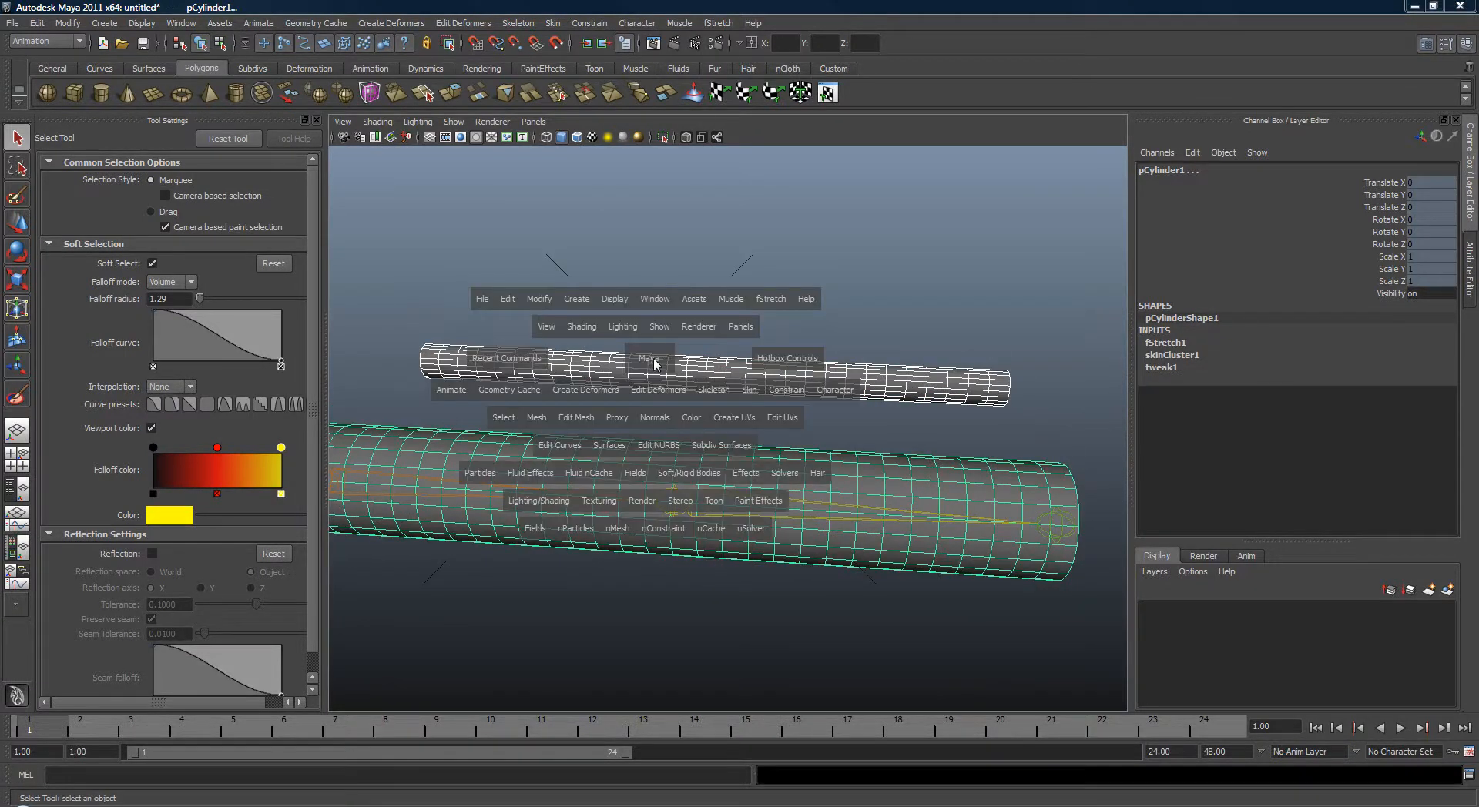
click(769, 301)
mouse_move(805, 342)
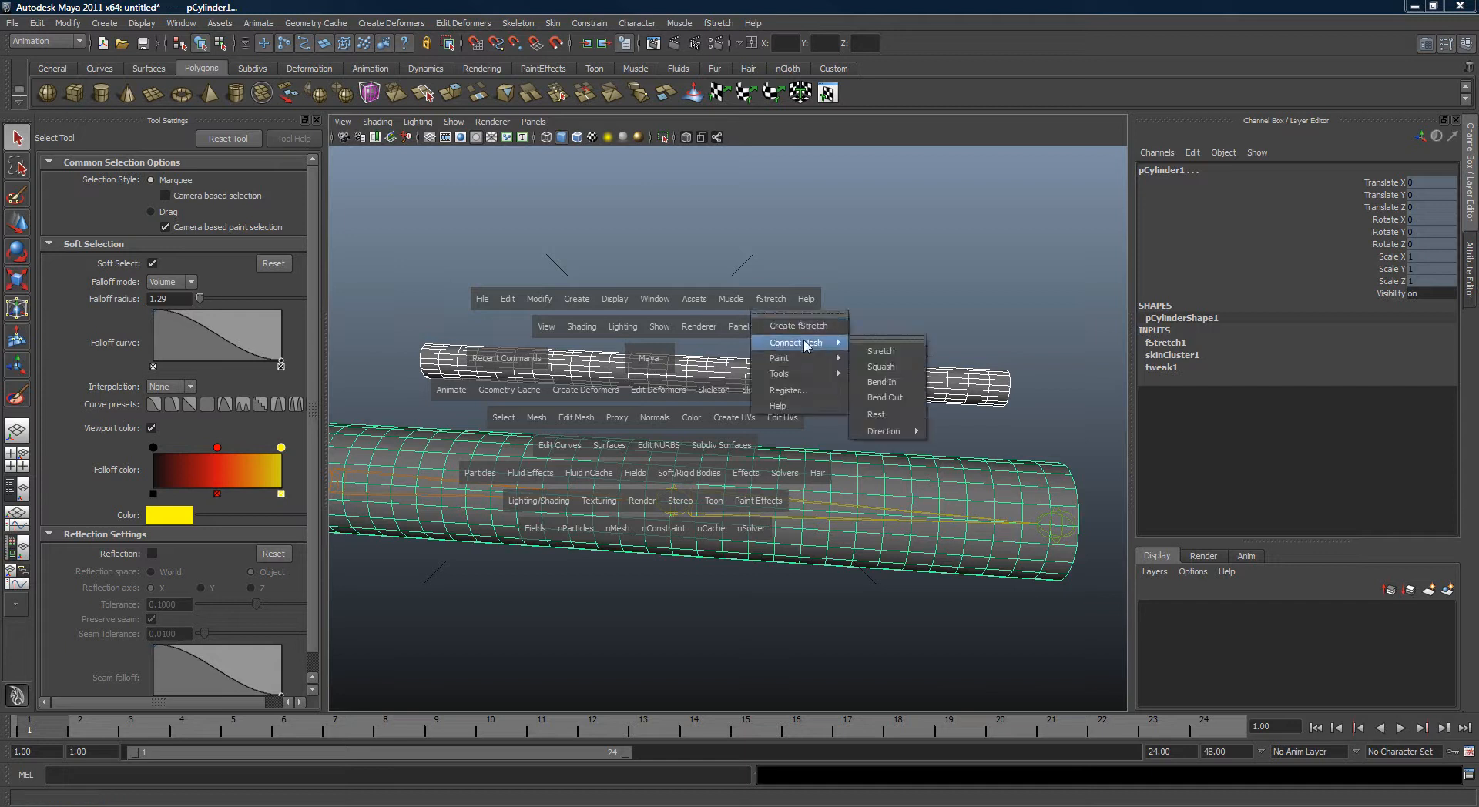
click(879, 352)
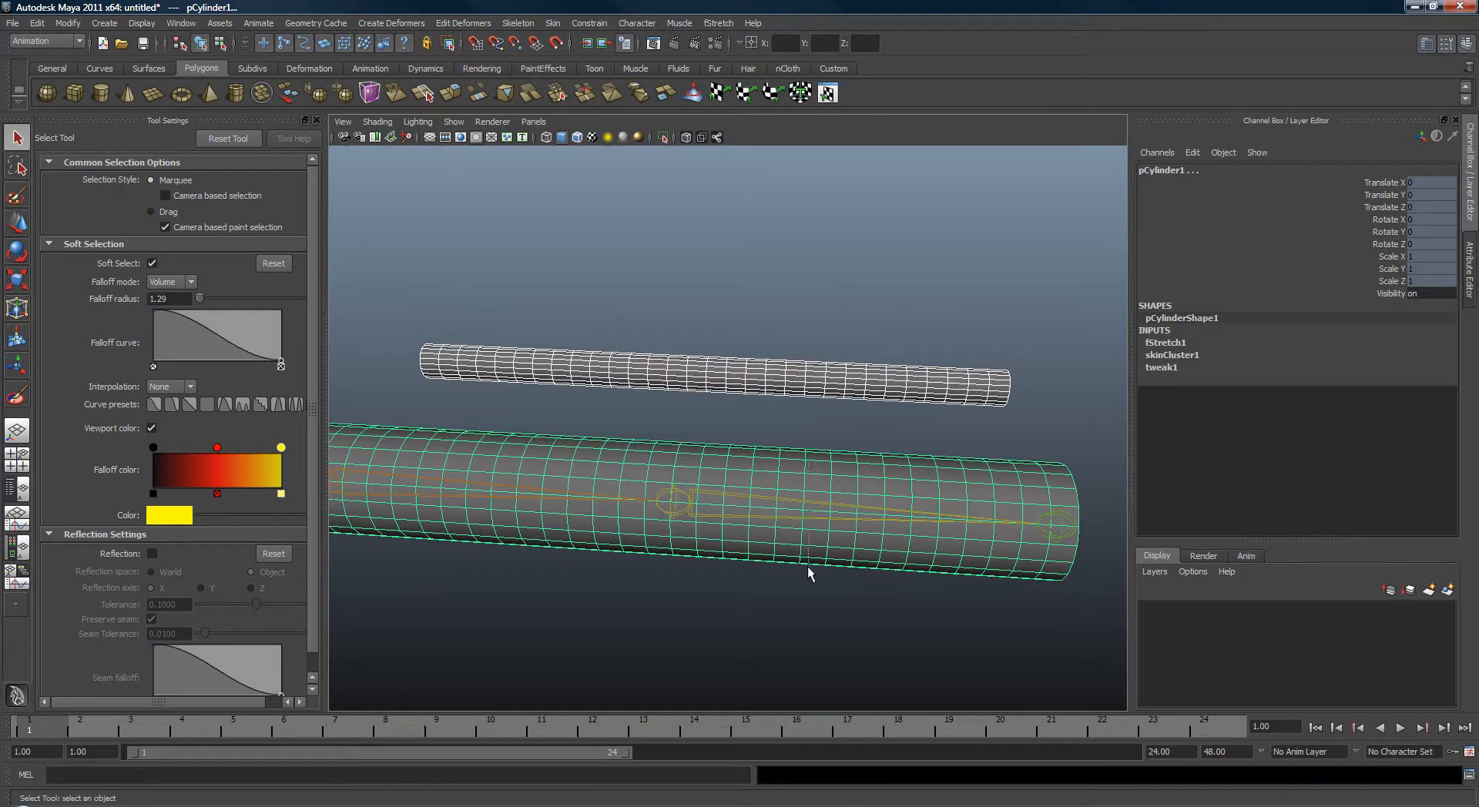
Scale and move joint2 to test the stretch deformation, undoing each change.
key(r)
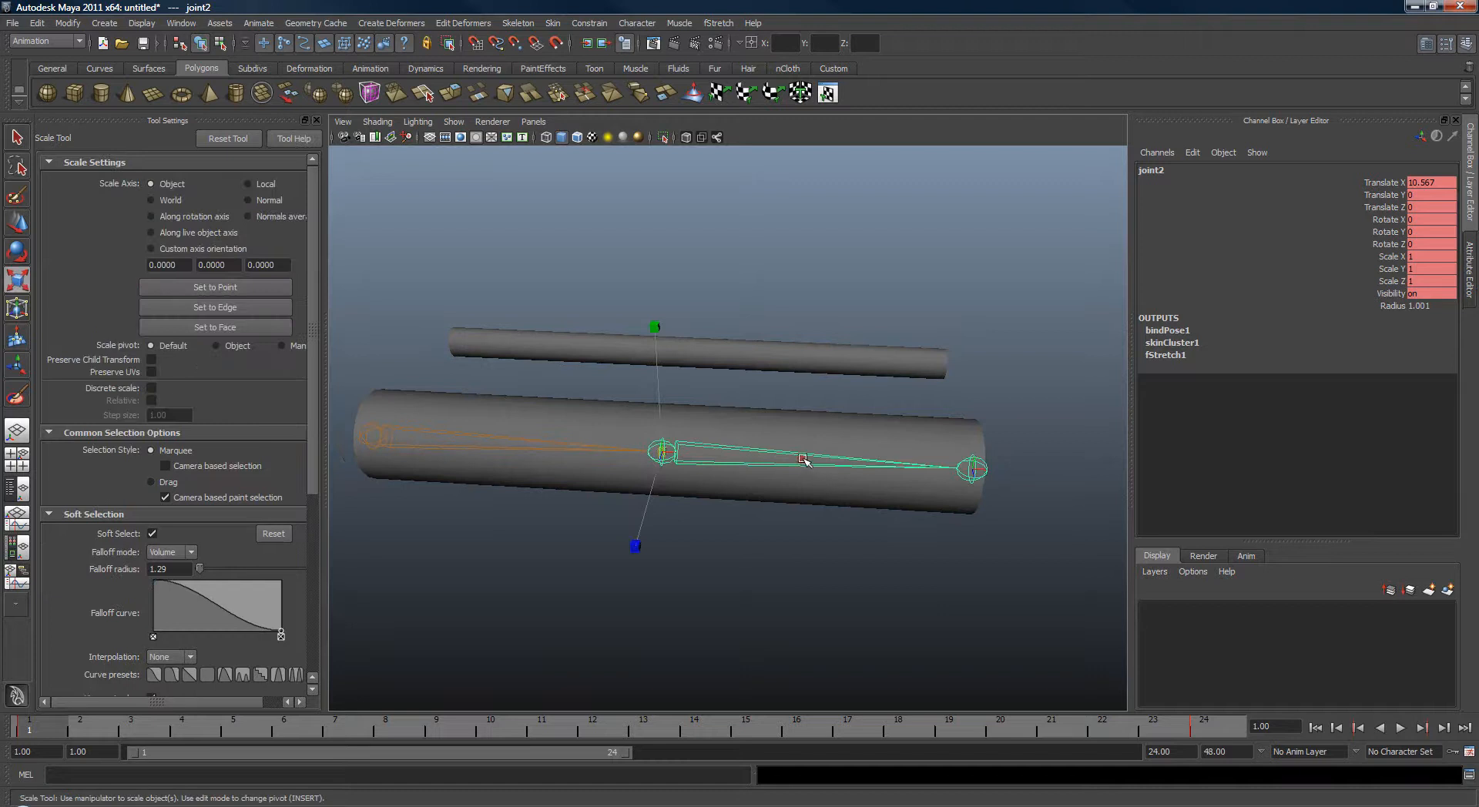
drag(802, 461, 736, 426)
key(ctrl+z)
alt+drag(631, 502, 614, 492)
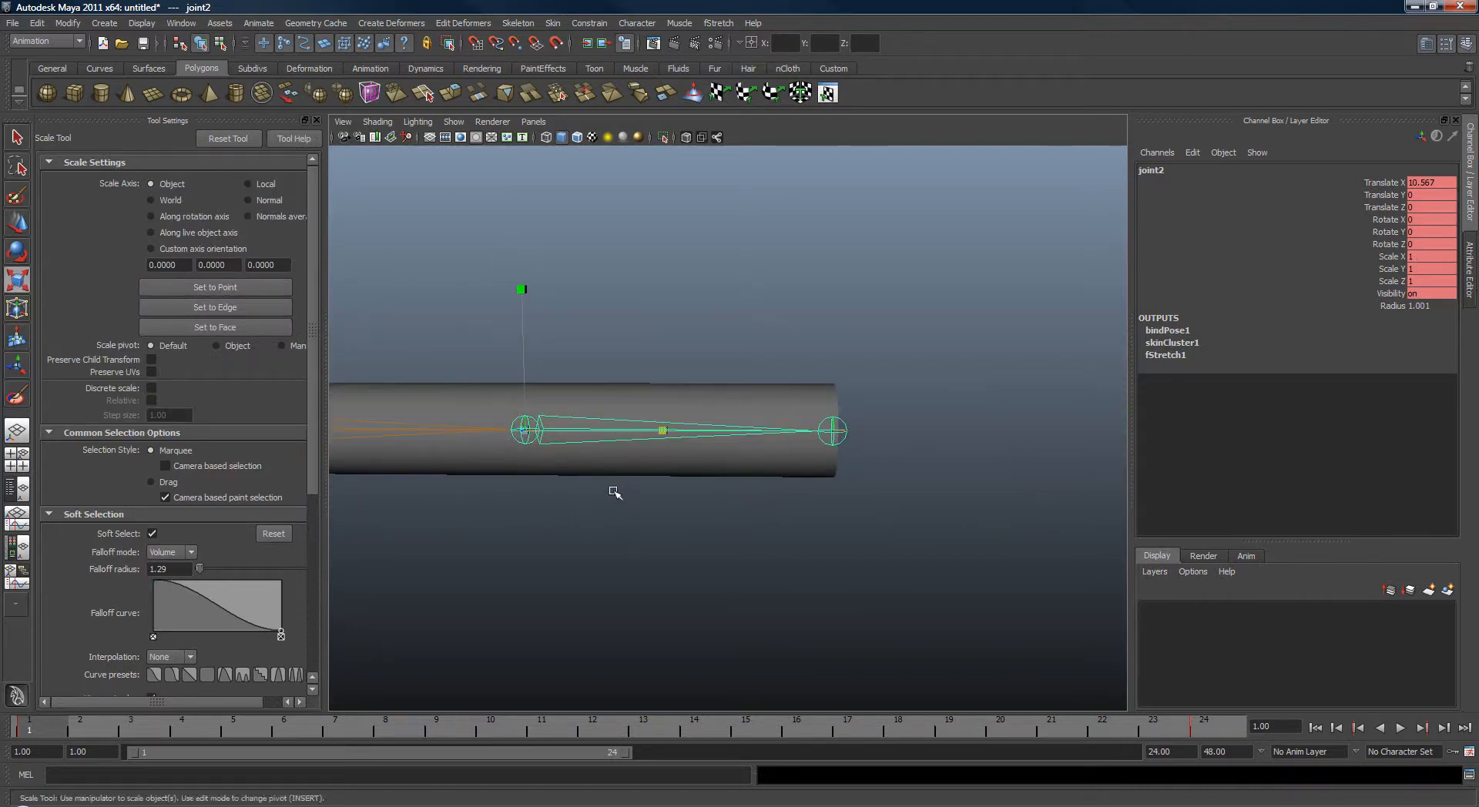
middle_drag(614, 492, 815, 504)
key(ctrl+z)
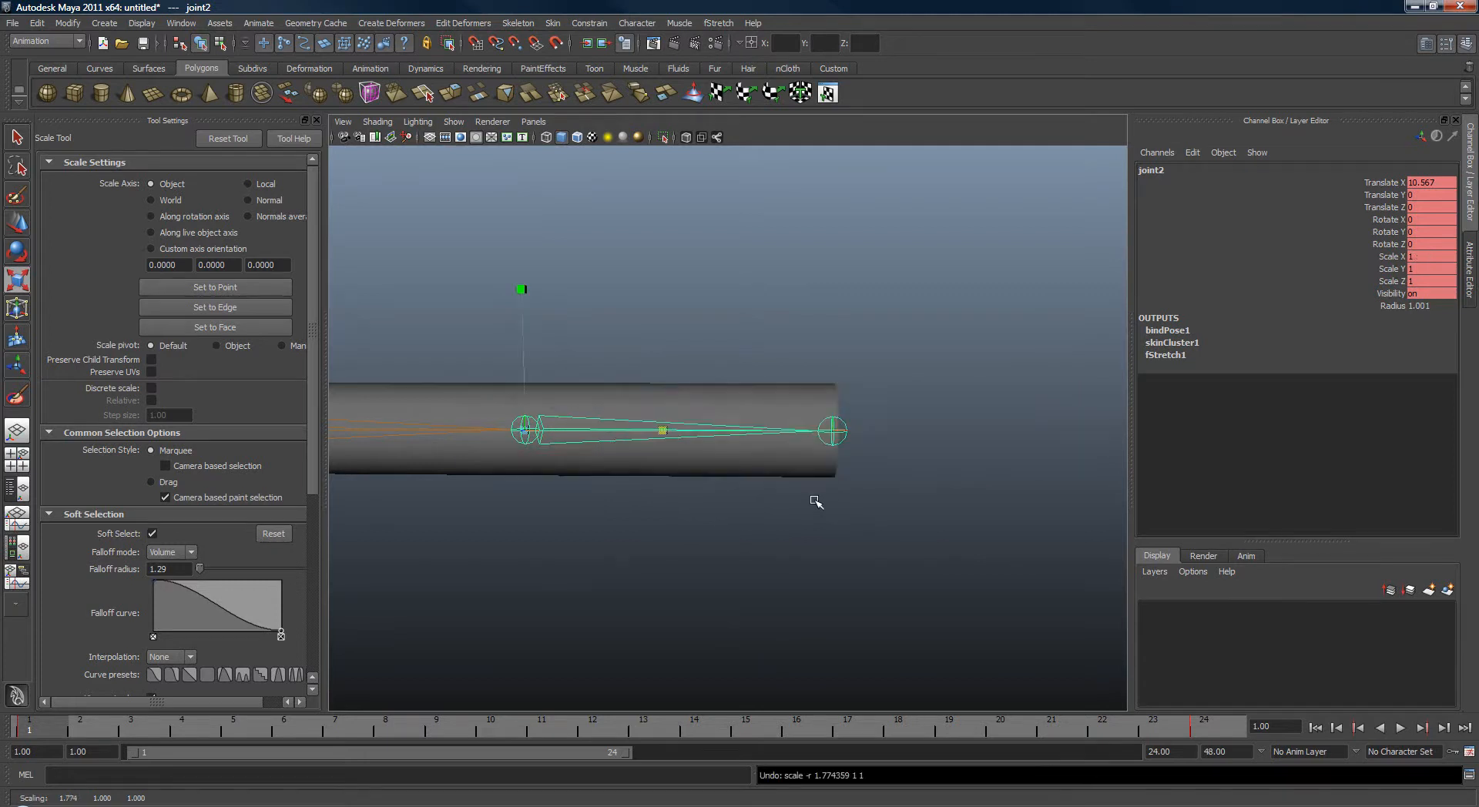
key(w)
alt+middle_drag(475, 500, 669, 509)
key(ctrl+z)
Scale joint1 and move joint2 to test the stretch again, undoing each change.
drag(559, 444, 616, 435)
key(r)
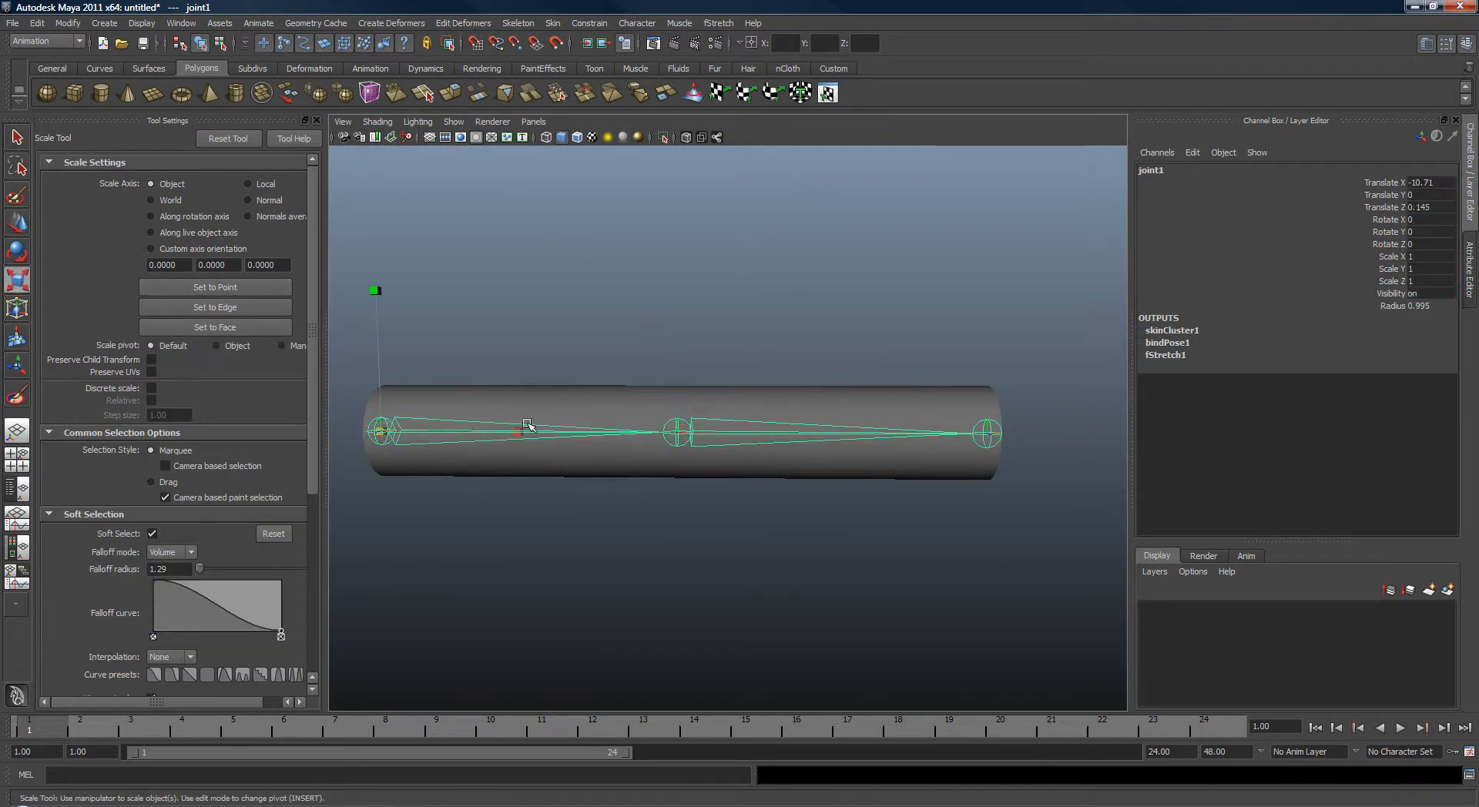
middle_drag(529, 429, 660, 452)
key(ctrl+z)
alt+drag(732, 416, 710, 453)
key(q)
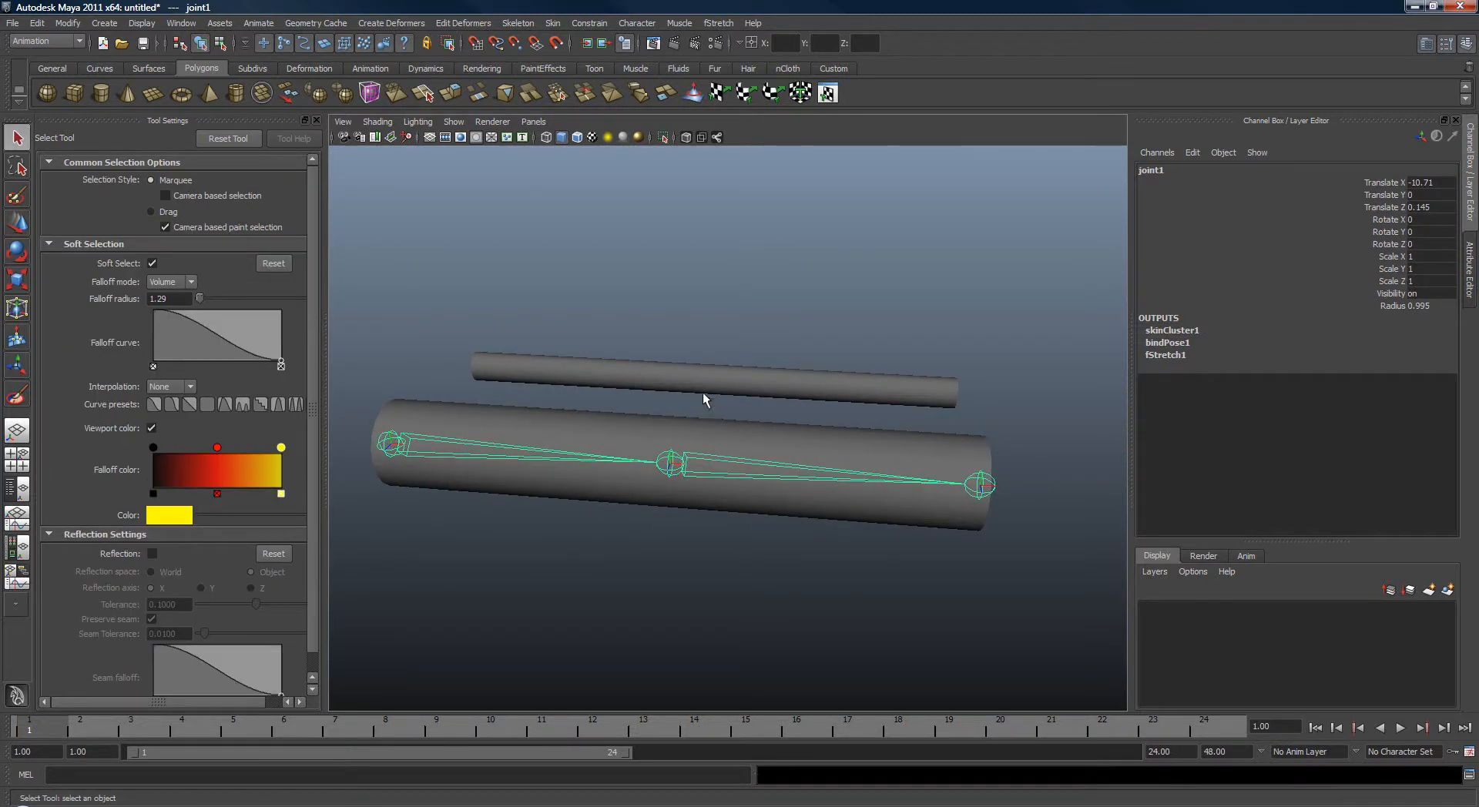
alt+drag(710, 386, 703, 459)
click(744, 479)
key(r)
mouse_move(720, 508)
alt+mouse_down()
mouse_move(703, 486)
mouse_move(847, 441)
mouse_move(868, 449)
mouse_move(757, 451)
mouse_move(729, 517)
mouse_move(724, 506)
alt+mouse_up()
key(ctrl+z)
key(w)
middle_drag(724, 506, 852, 527)
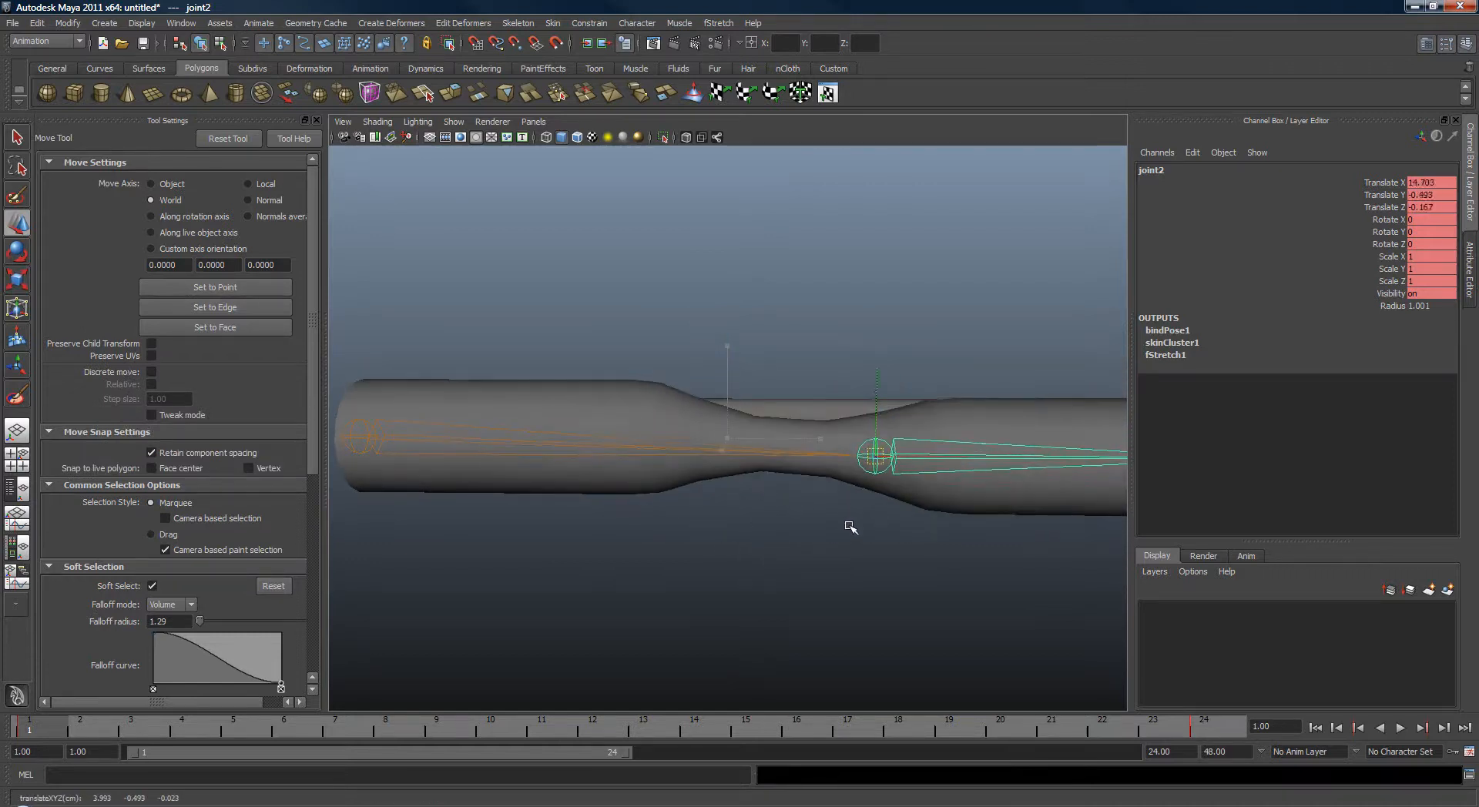
key(ctrl+z)
Duplicate the original cylinder.
alt+drag(881, 514, 789, 429)
click(753, 459)
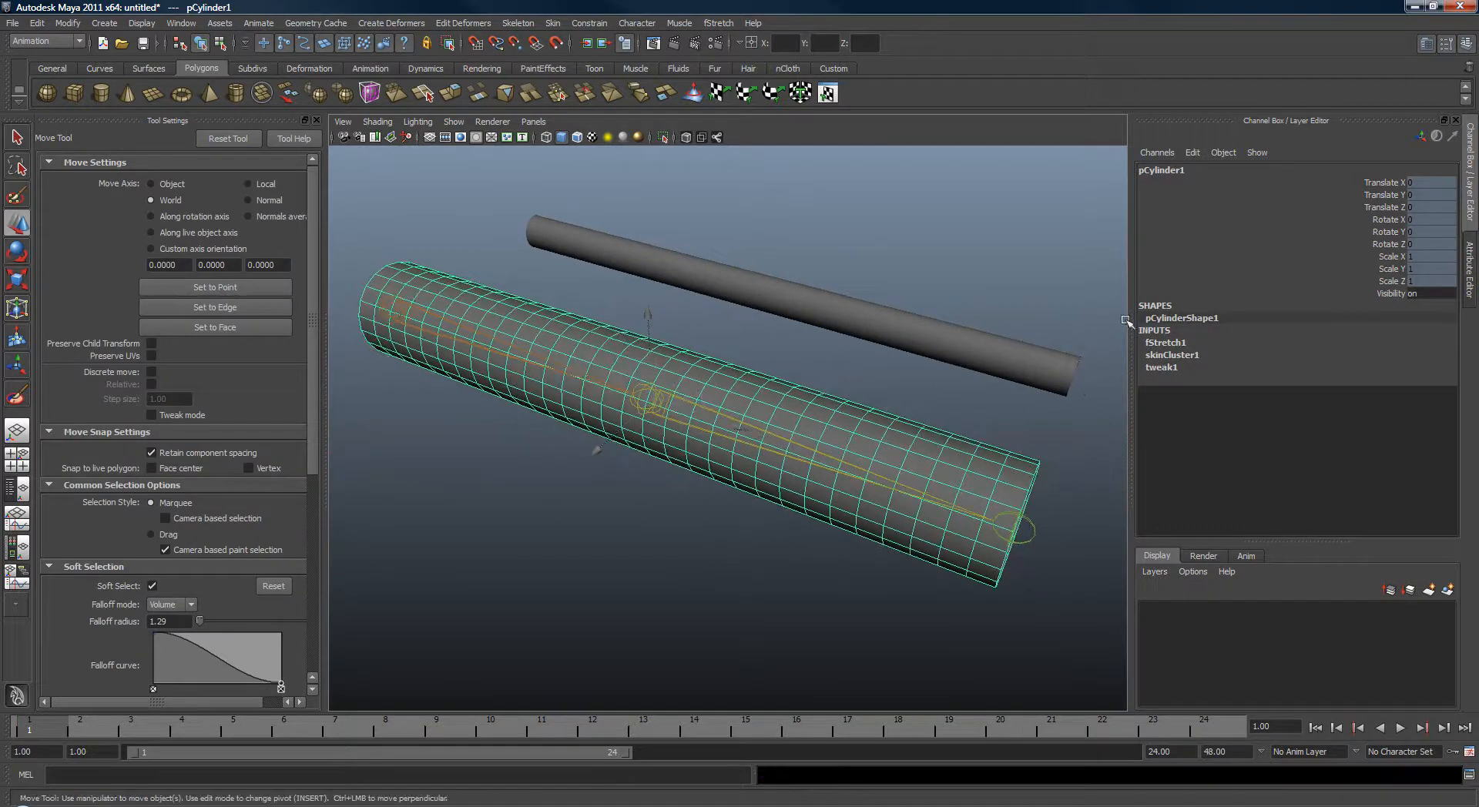
key(ctrl+d)
drag(1371, 294, 1368, 185)
right_click(1368, 189)
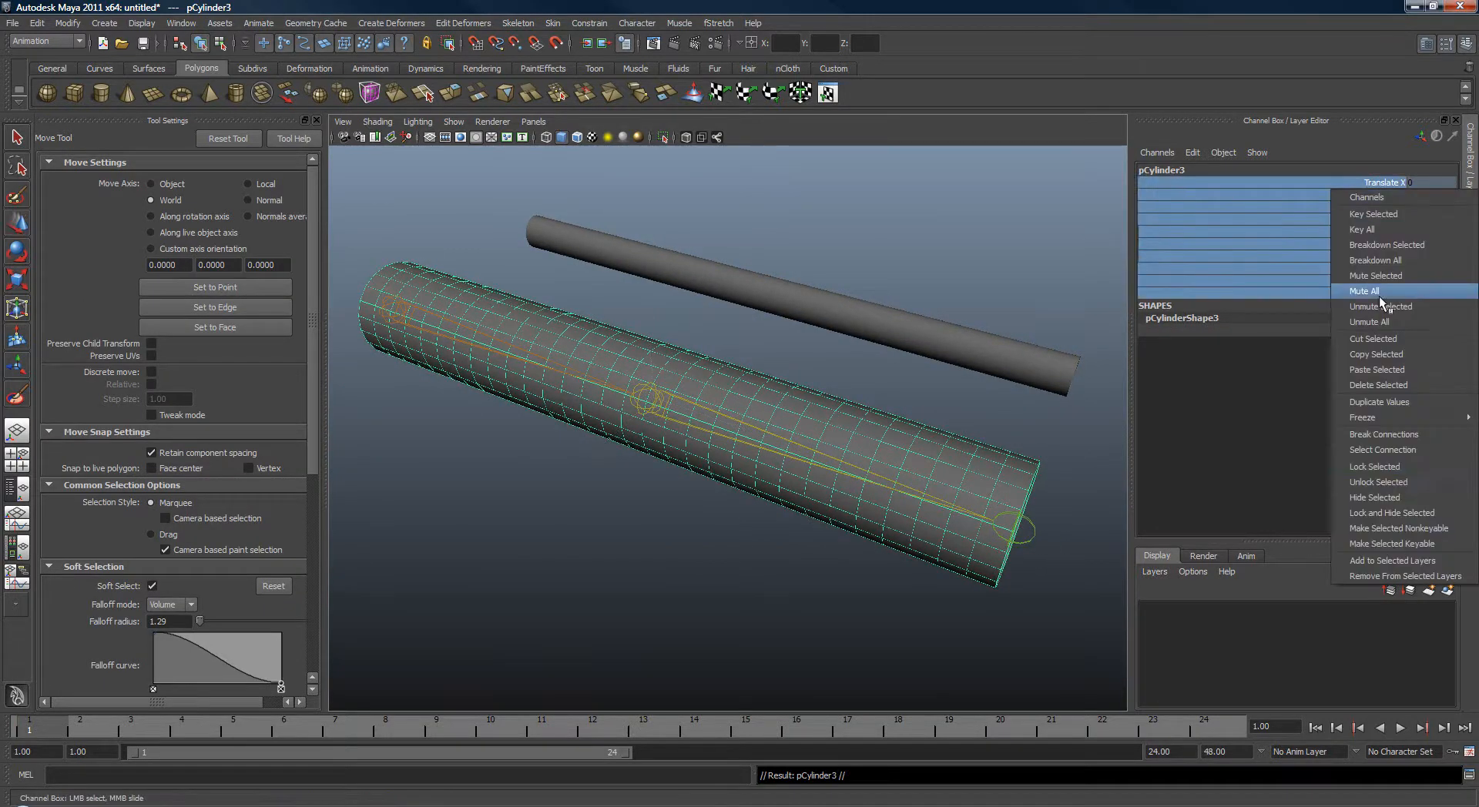
key(Escape)
Move the duplicate away from the original cylinder along the Z axis.
key(w)
alt+drag(1123, 413, 743, 389)
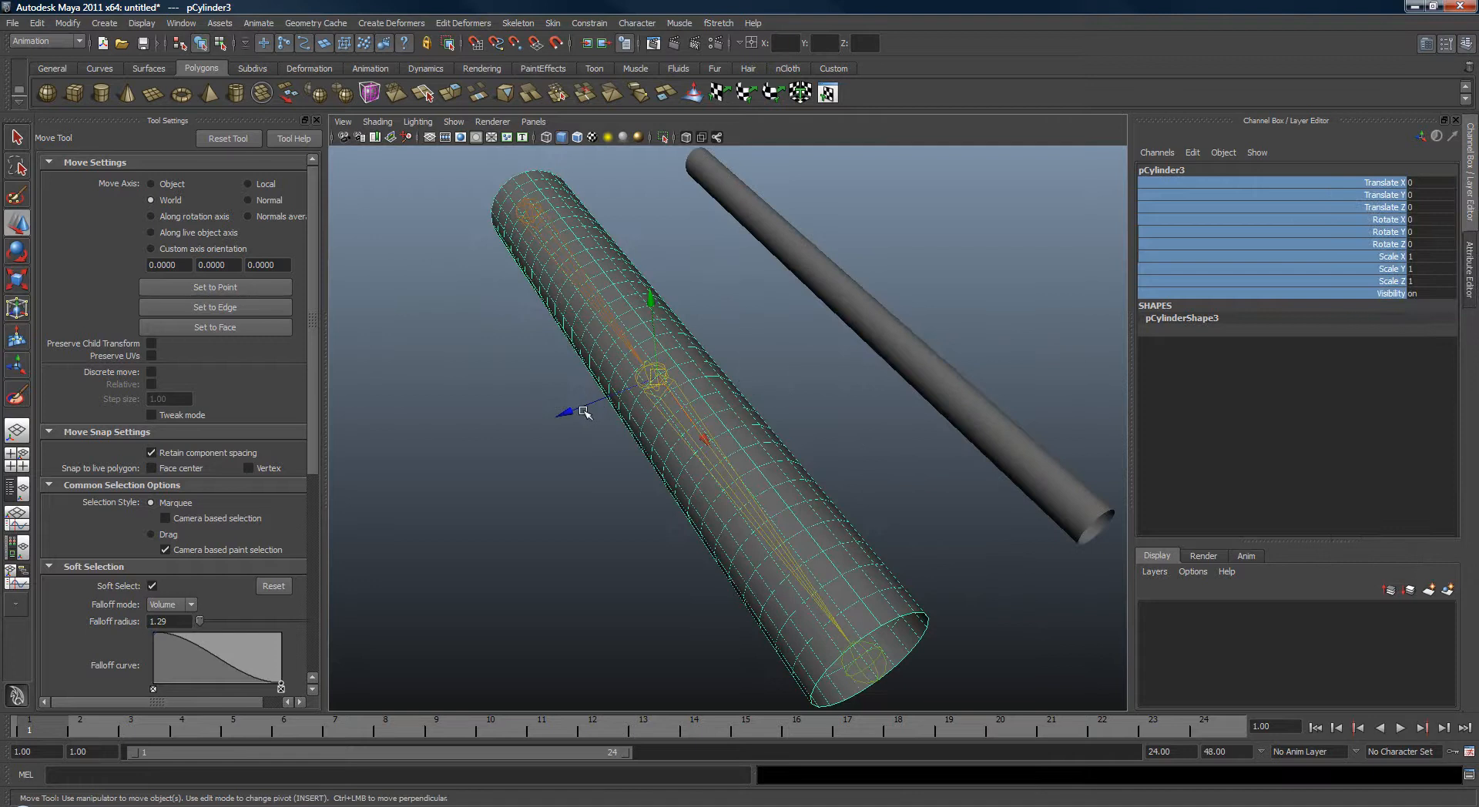
drag(583, 413, 933, 311)
alt+drag(994, 431, 801, 394)
right_drag(845, 397, 777, 393)
alt+drag(748, 389, 1029, 595)
Select all of the duplicate's vertices and scale them up to make the duplicate thicker.
key(r)
alt+drag(833, 331, 799, 196)
alt+drag(917, 322, 883, 330)
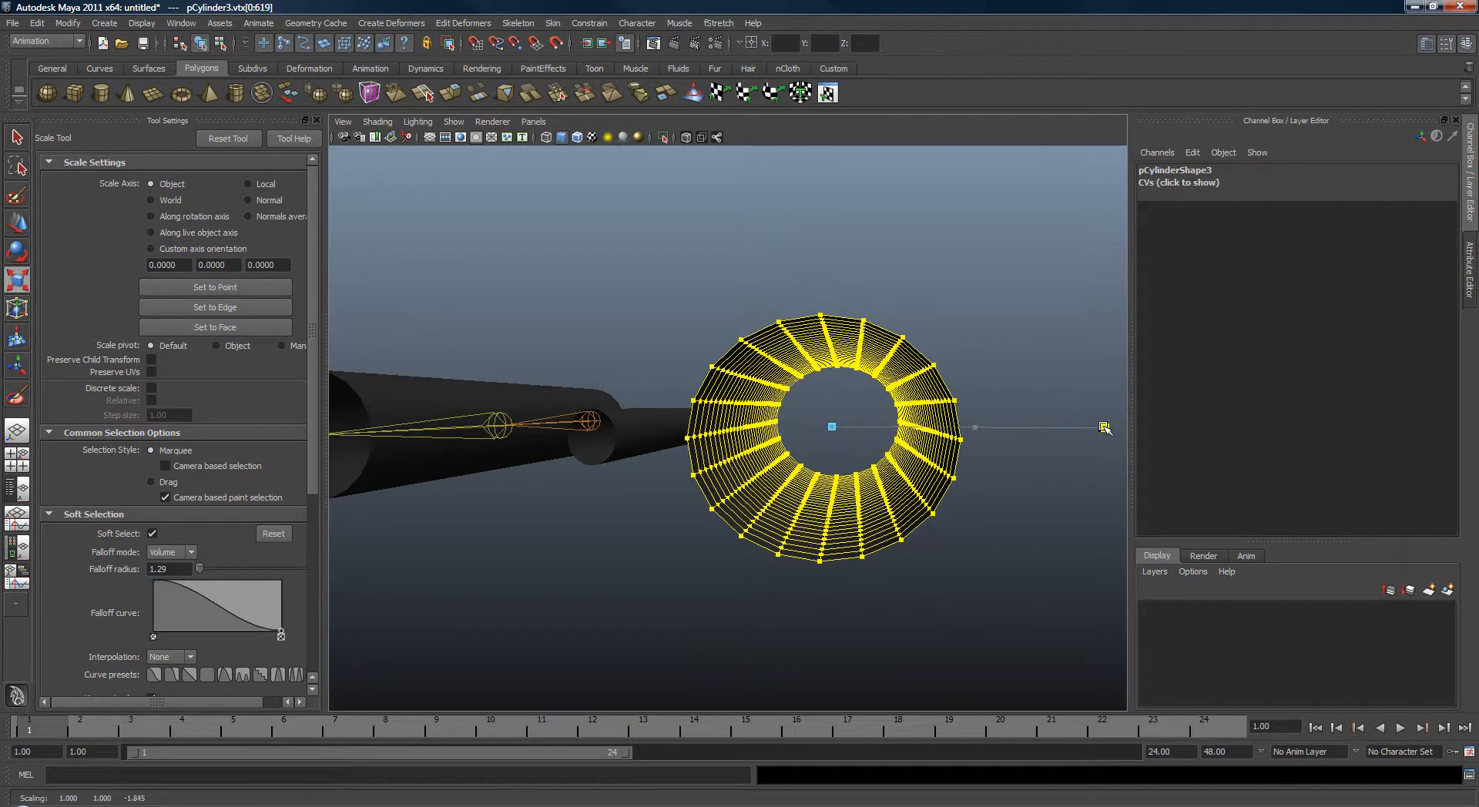
alt+drag(1052, 423, 734, 391)
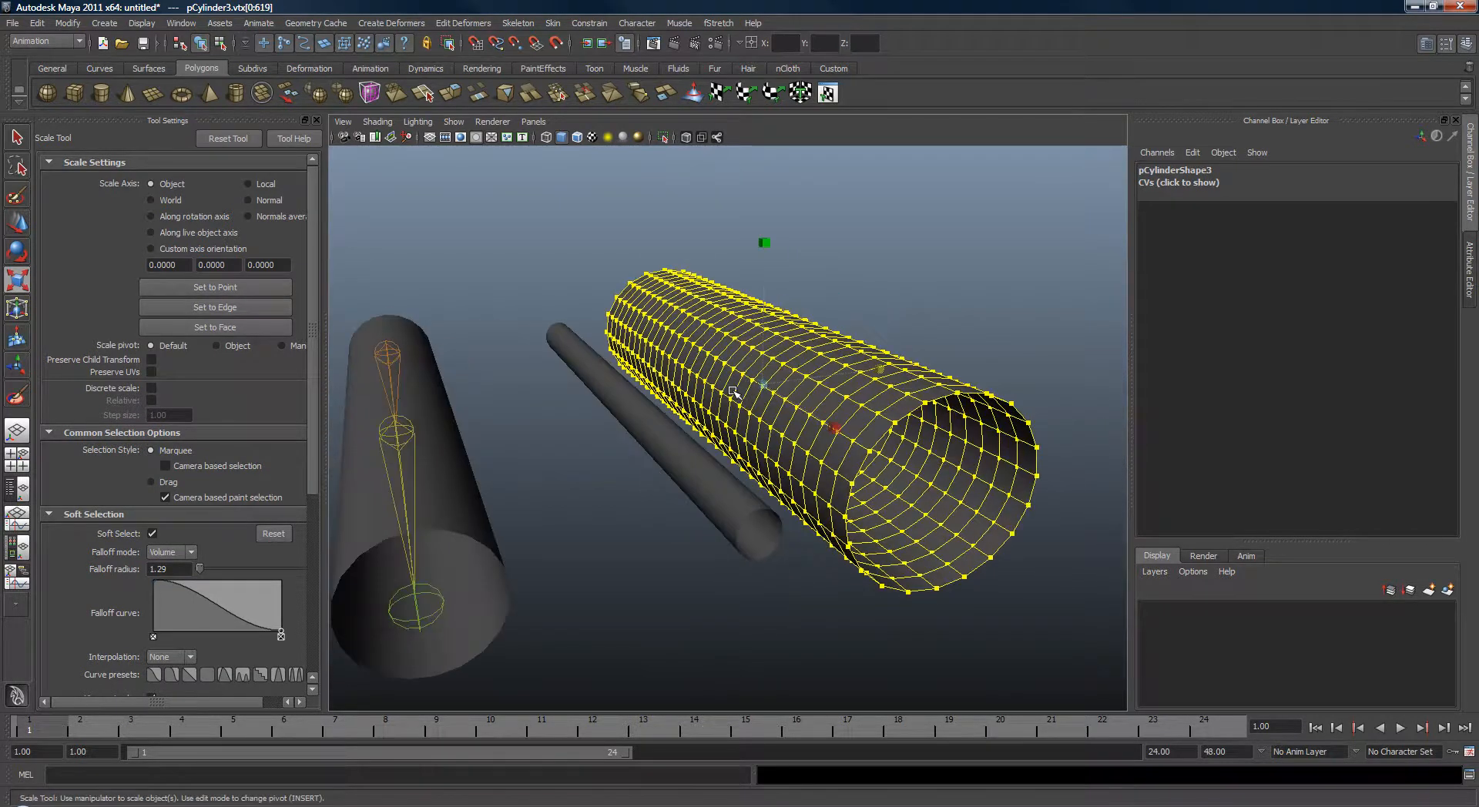
click(636, 409)
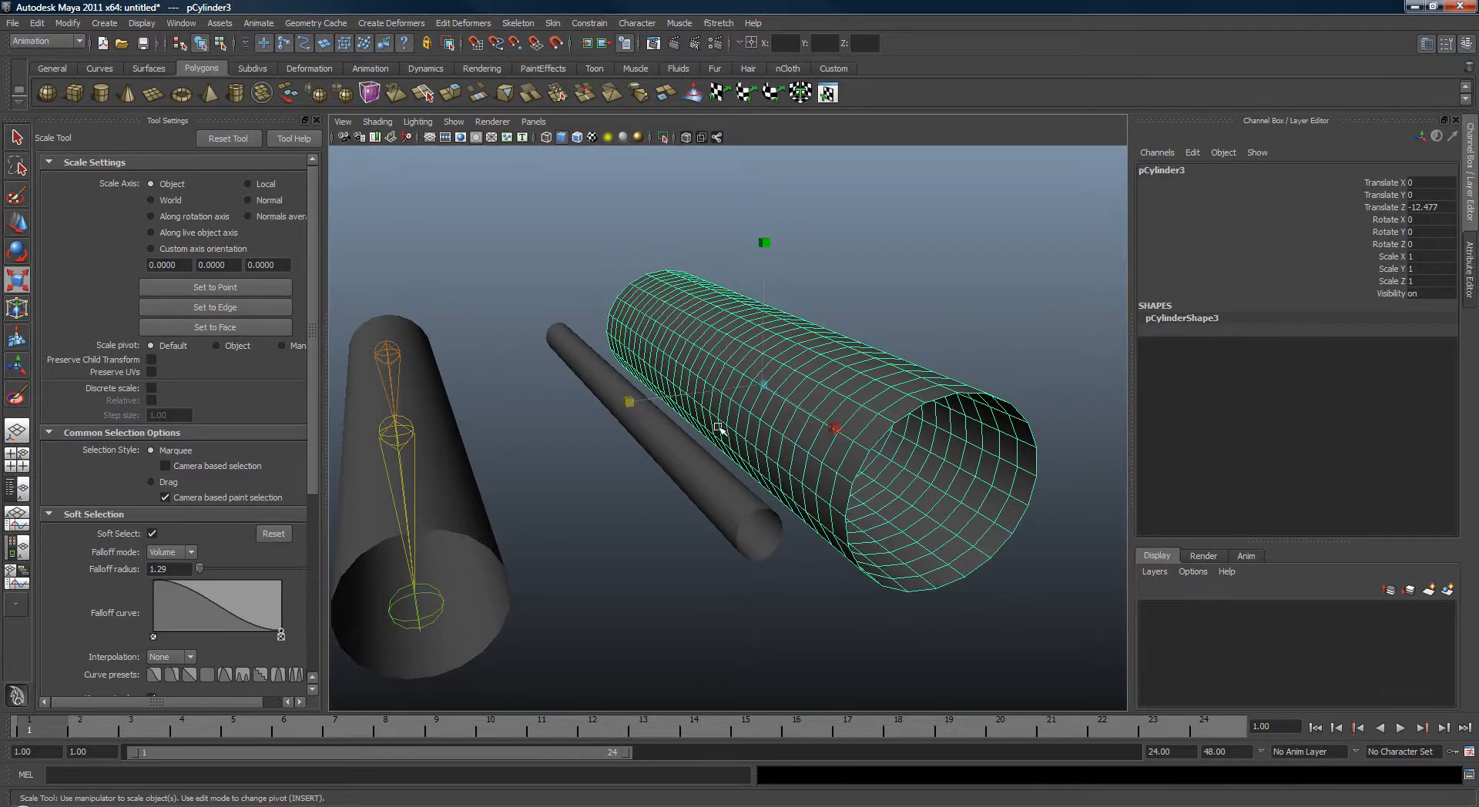
drag(763, 385, 866, 395)
key(ctrl+z)
right_drag(892, 388, 838, 386)
drag(763, 288, 1020, 500)
key(w)
middle_drag(894, 511, 960, 544)
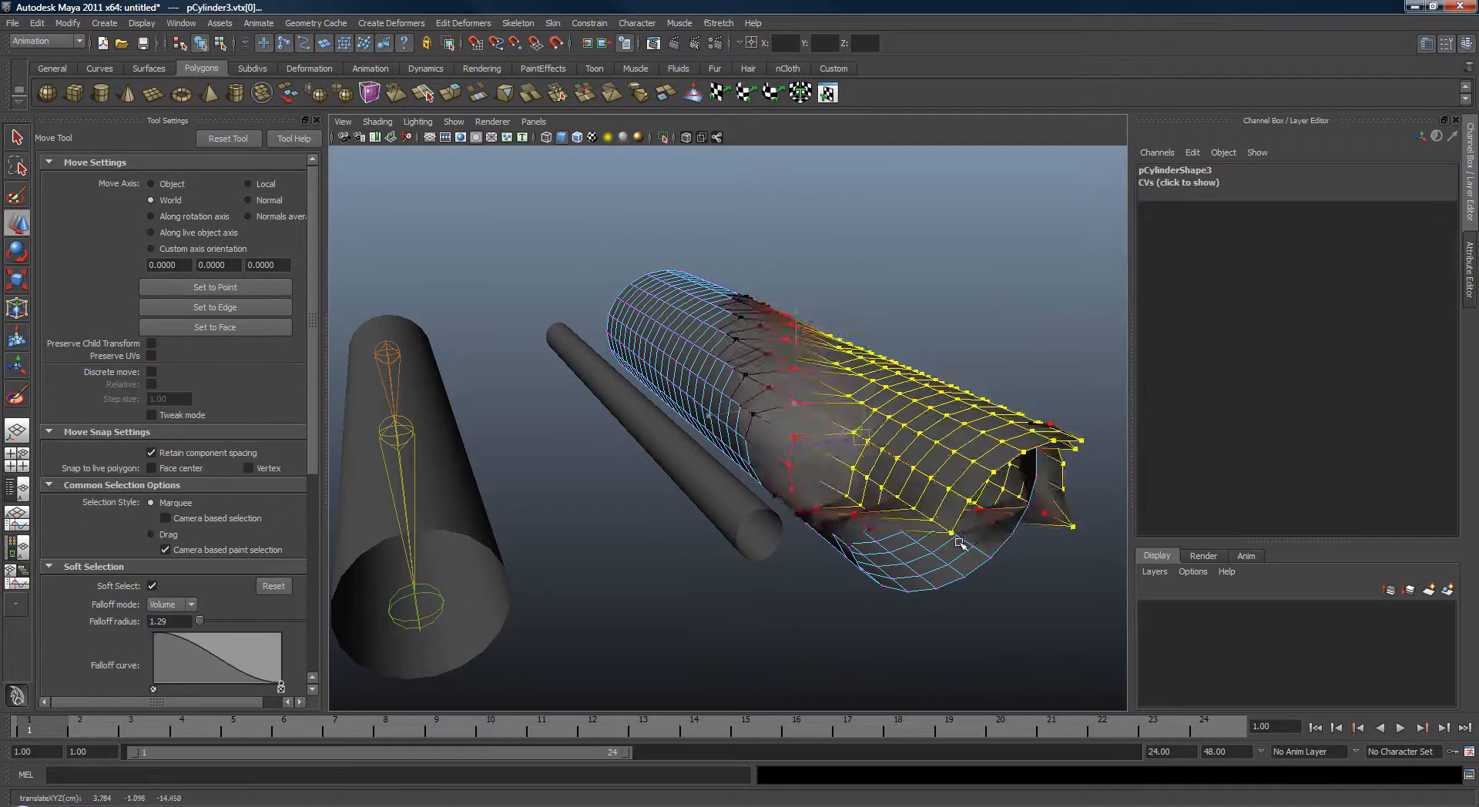
key(ctrl+z)
key(ctrl+z)
key(ctrl+z)
key(ctrl+z)
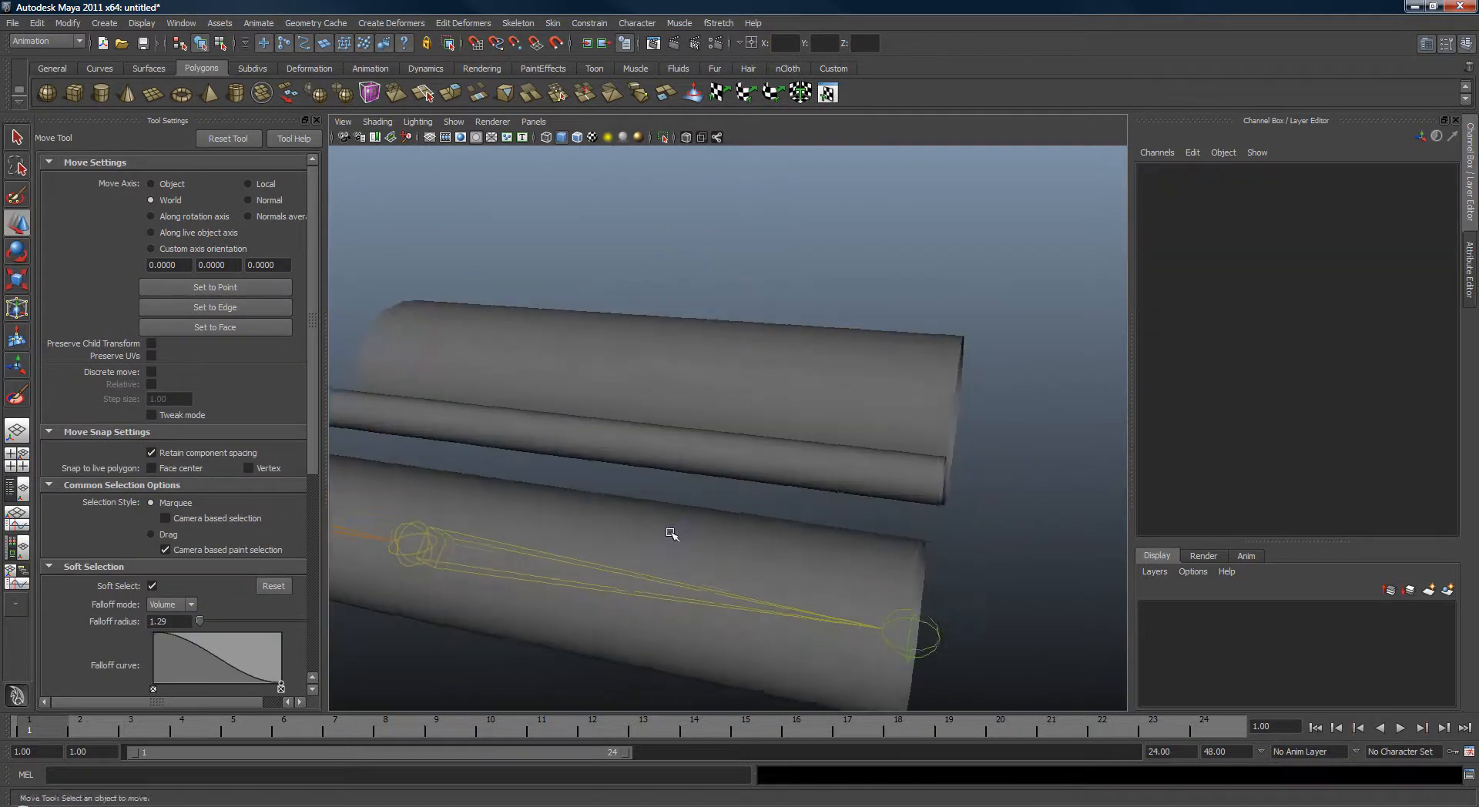
Select the thick duplicate and the original cylinder and connect the duplicate as the fStretch Squash mesh.
alt+drag(672, 534, 707, 503)
key(q)
alt+drag(721, 312, 708, 314)
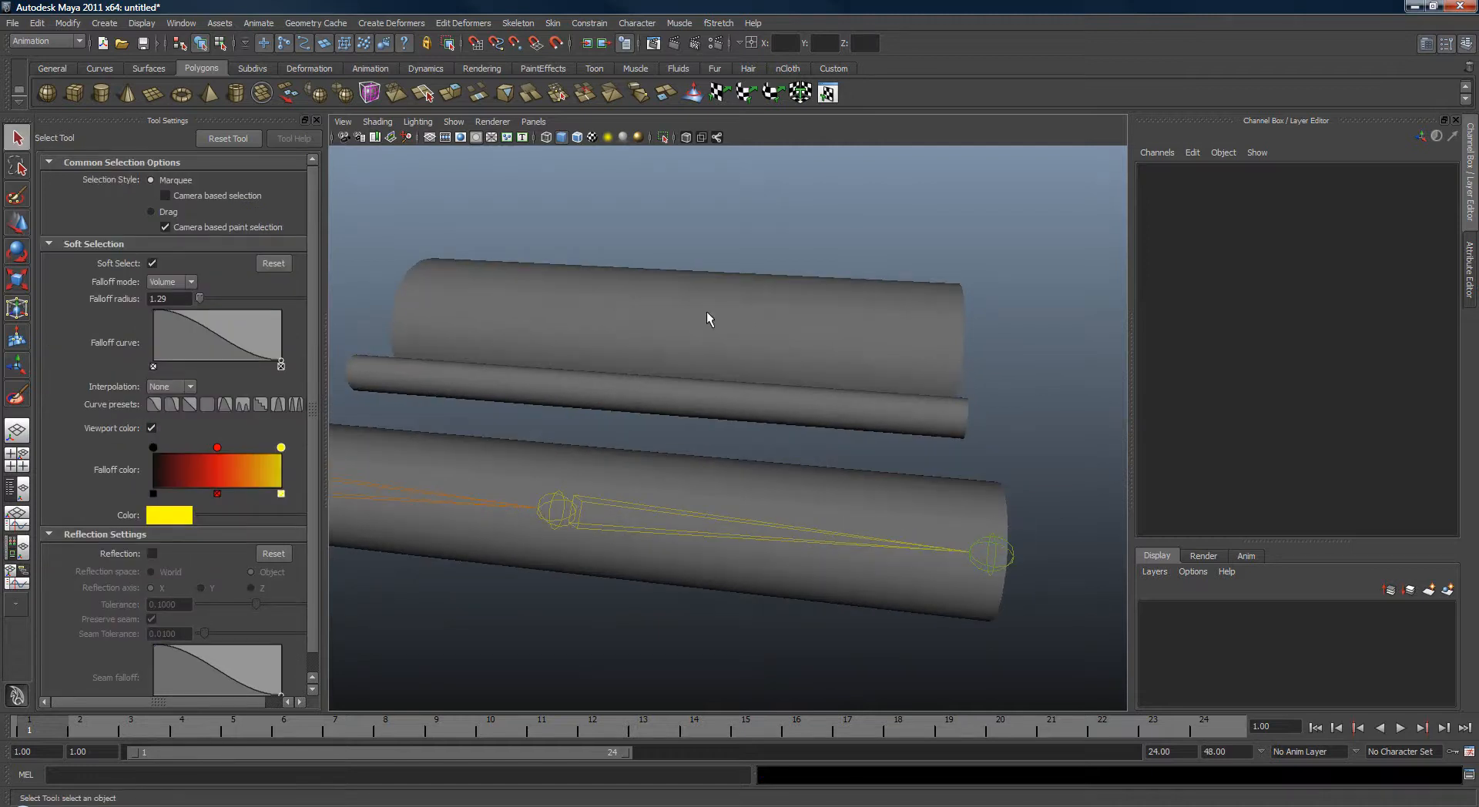
click(709, 318)
alt+drag(724, 419, 733, 501)
shift+click(724, 508)
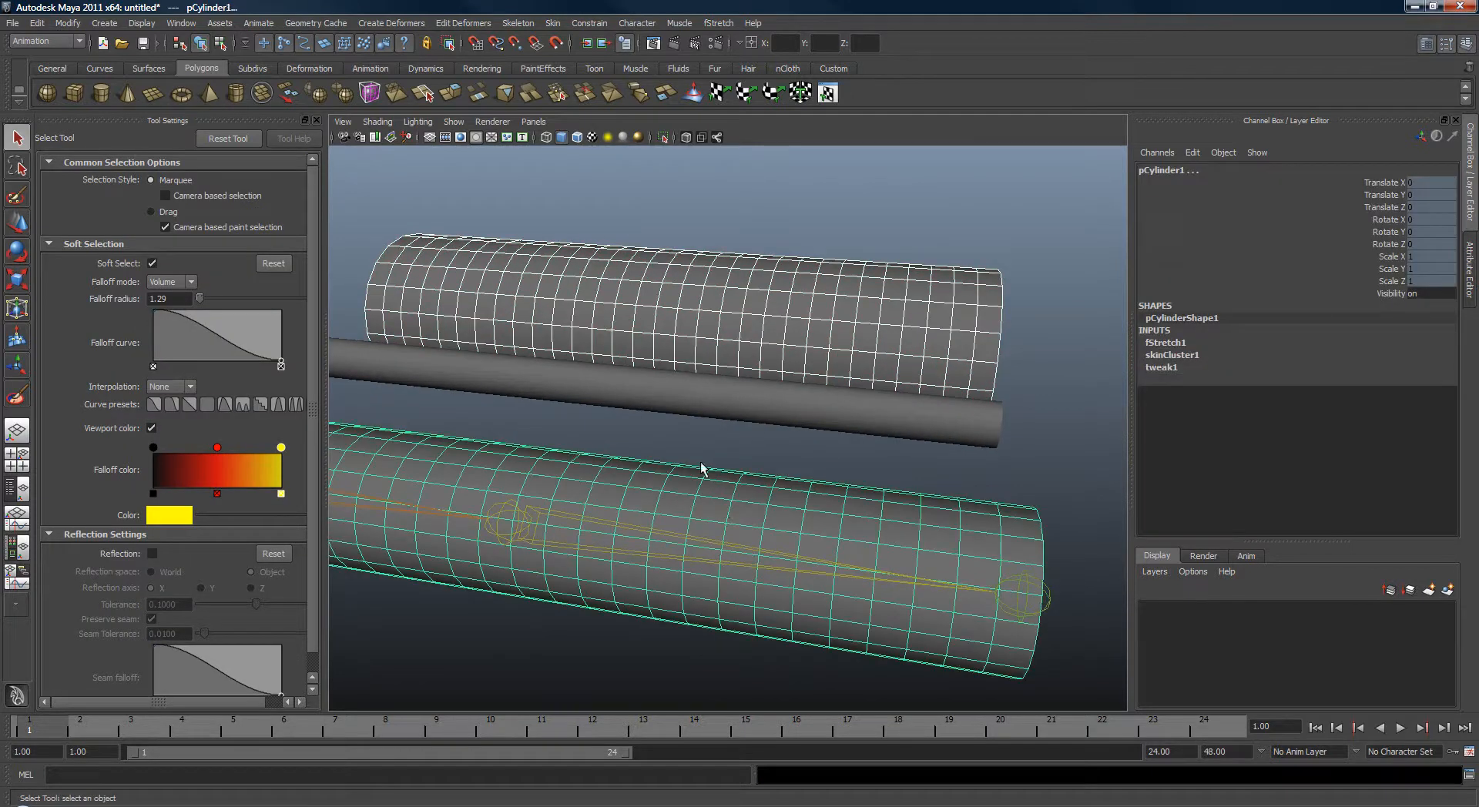
key(space)
drag(813, 409, 939, 468)
click(885, 458)
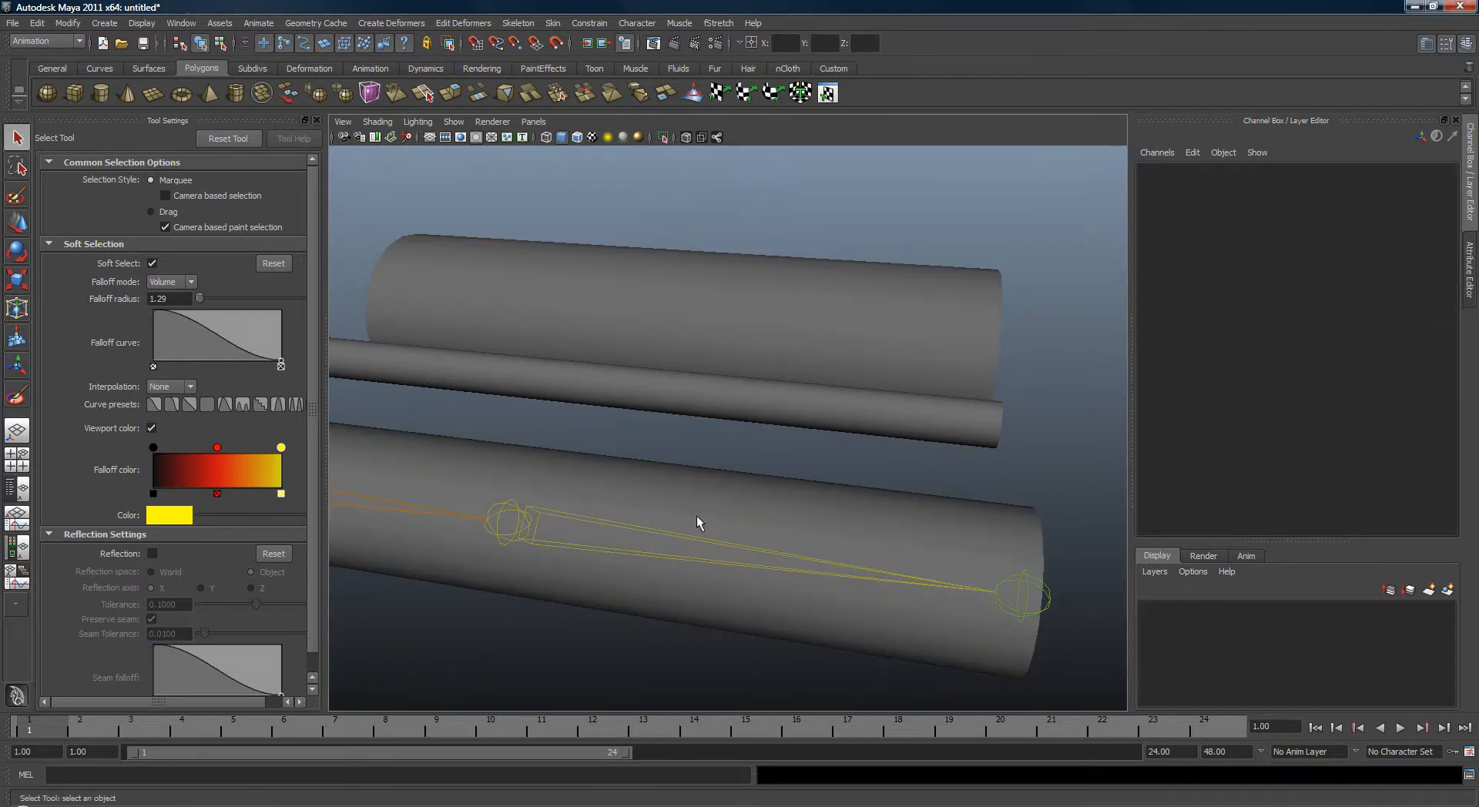
Move joint2 and scale it down to test the squash deformation.
click(719, 588)
key(w)
alt+middle_drag(615, 571, 715, 531)
key(r)
drag(746, 503, 765, 545)
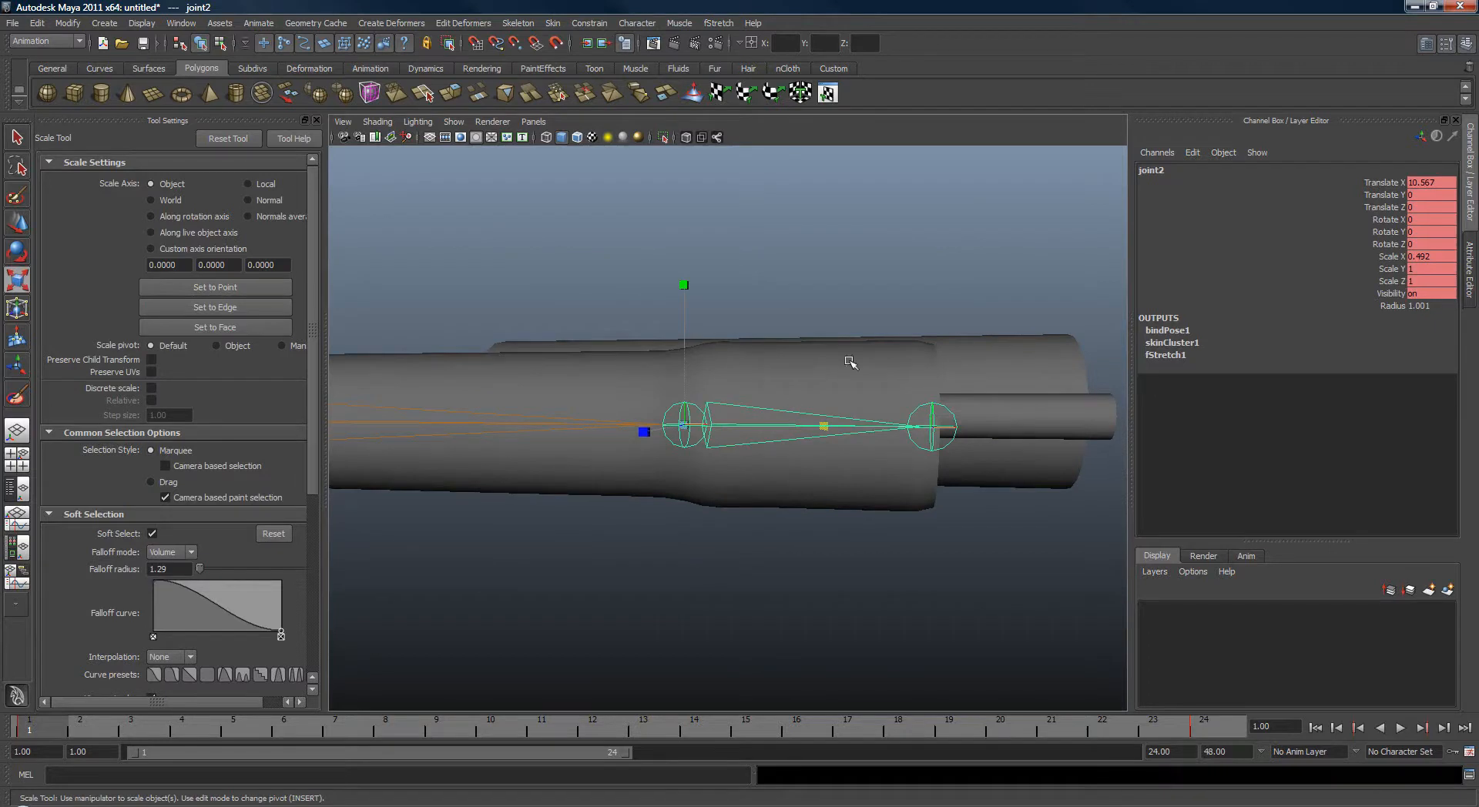
alt+drag(850, 363, 904, 417)
Open the cylinder's fStretch1 attributes and set the Tension Based squash Range to 0.395.
key(q)
click(899, 431)
key(ctrl+a)
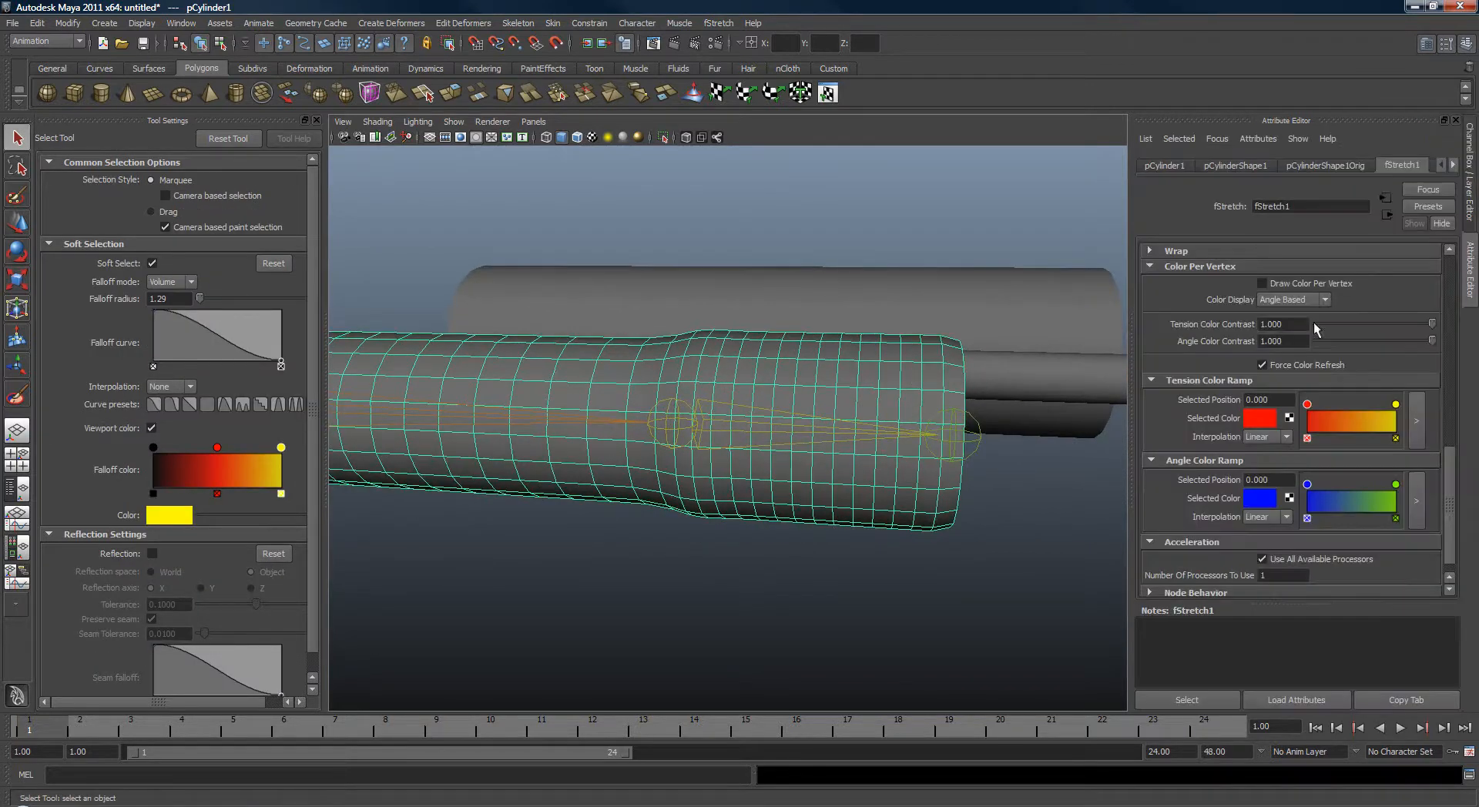
drag(1452, 433, 1438, 269)
click(1170, 299)
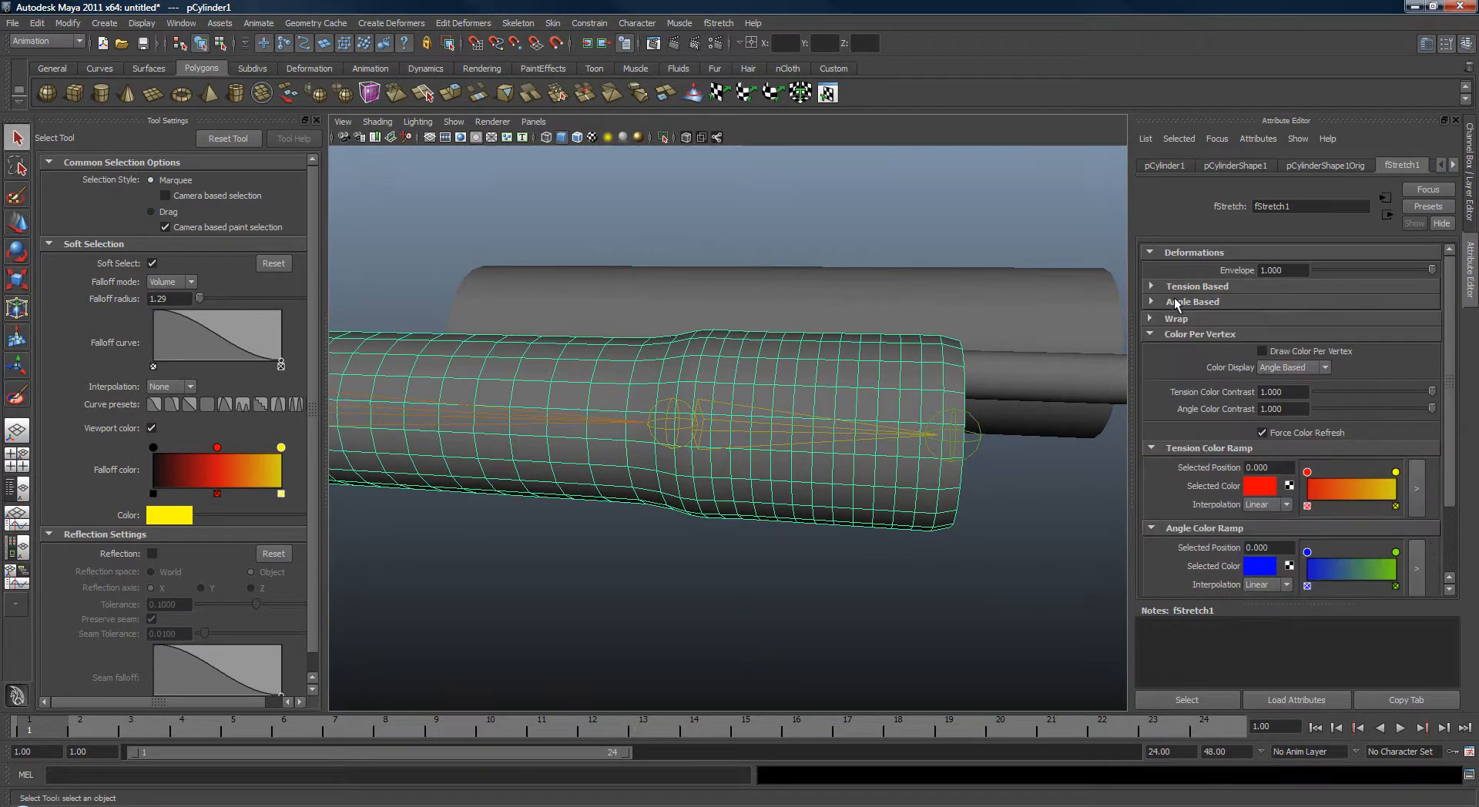
click(1177, 287)
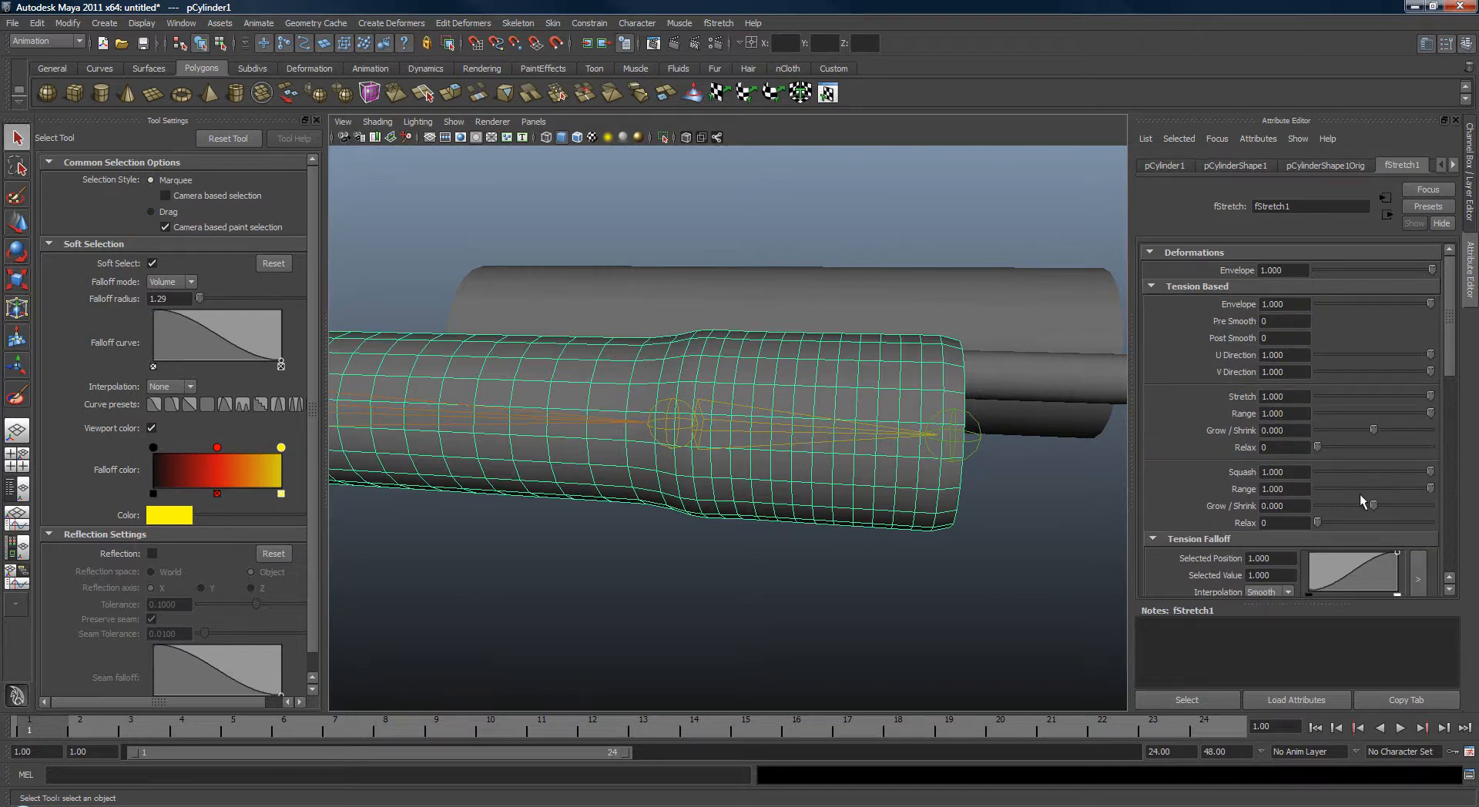
drag(1431, 487, 1362, 489)
alt+drag(825, 419, 872, 404)
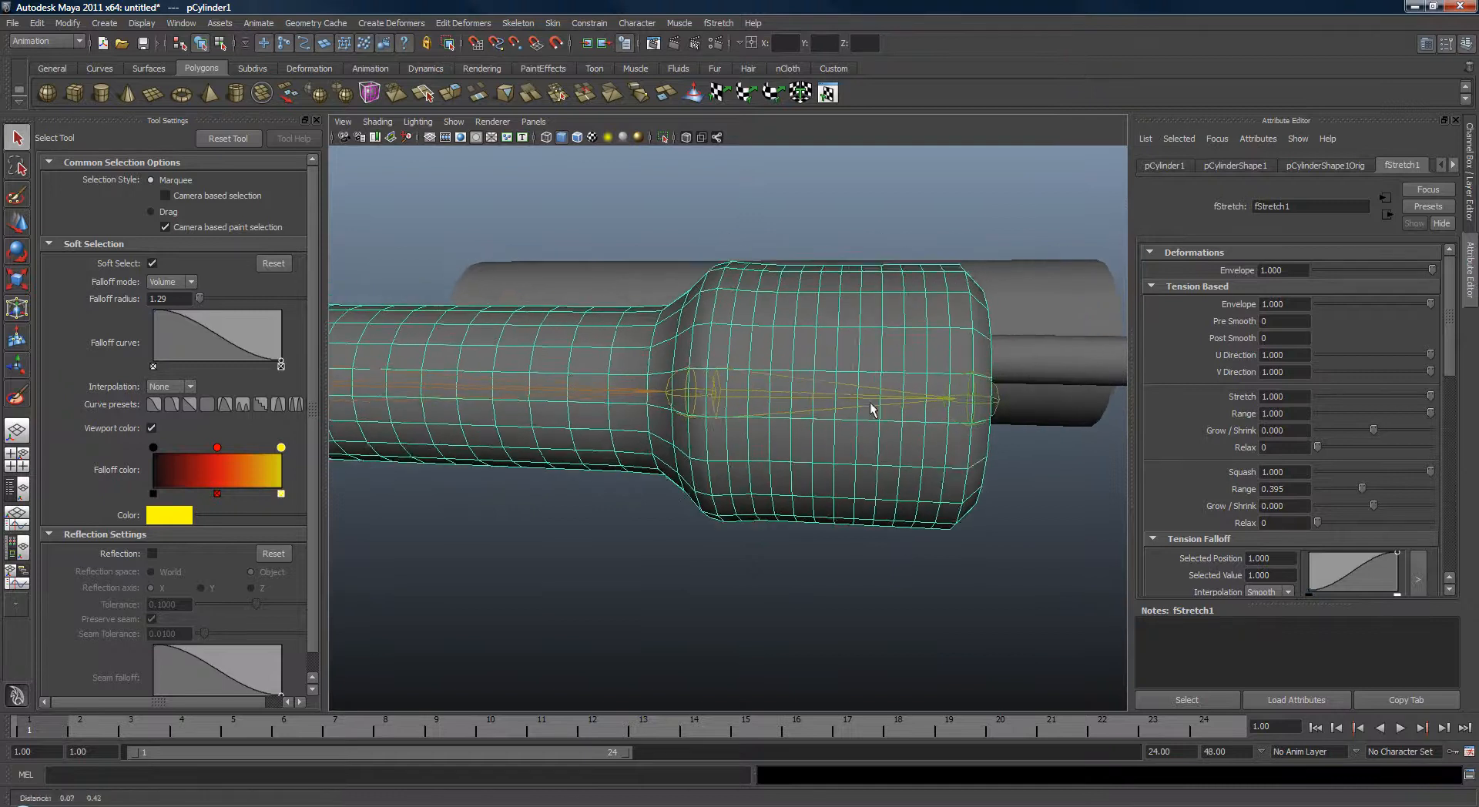
Scale joint2 down to test the squash and set the fStretch1 Post Smooth to 17.
click(873, 406)
key(r)
drag(997, 423, 927, 439)
alt+drag(727, 391, 772, 349)
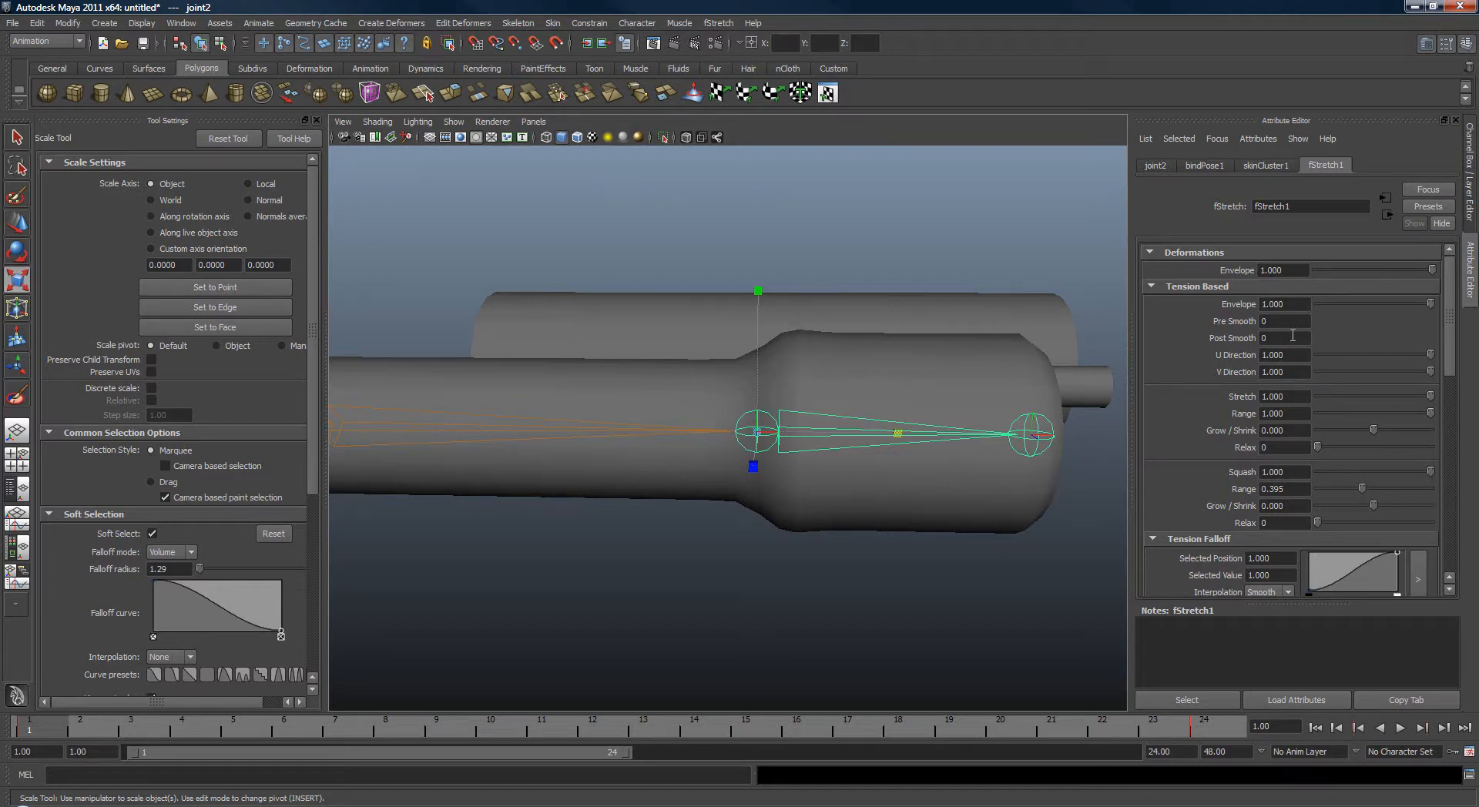
double_click(1268, 338)
text(4)
key(Return)
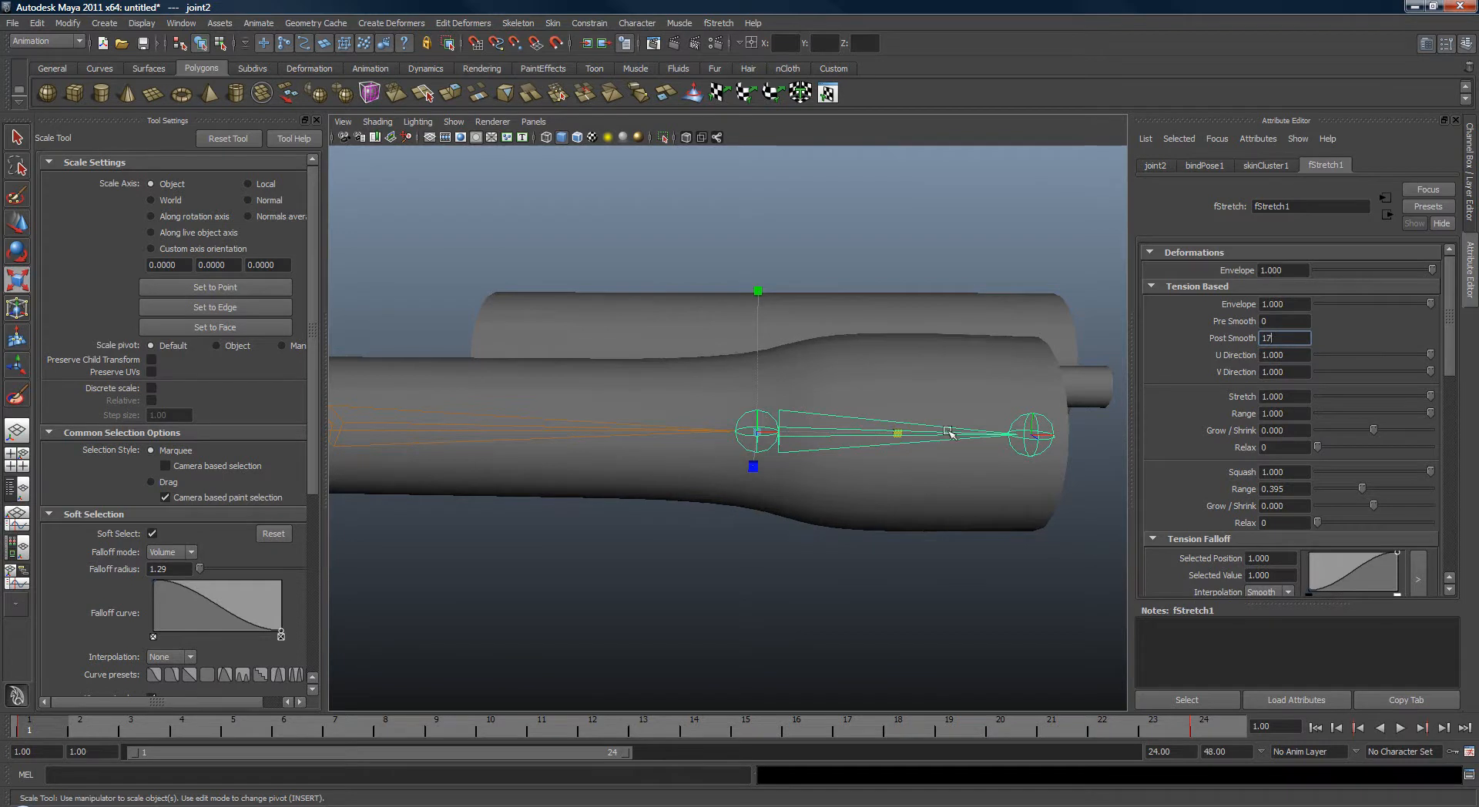
Move joint2 to test the deformation, undoing the moves and returning the skeleton to its bind pose.
drag(949, 433, 875, 442)
alt+right_drag(906, 445, 801, 486)
key(w)
mouse_move(789, 494)
middle_down()
mouse_move(746, 499)
mouse_move(809, 491)
middle_up()
key(ctrl+z)
click(556, 25)
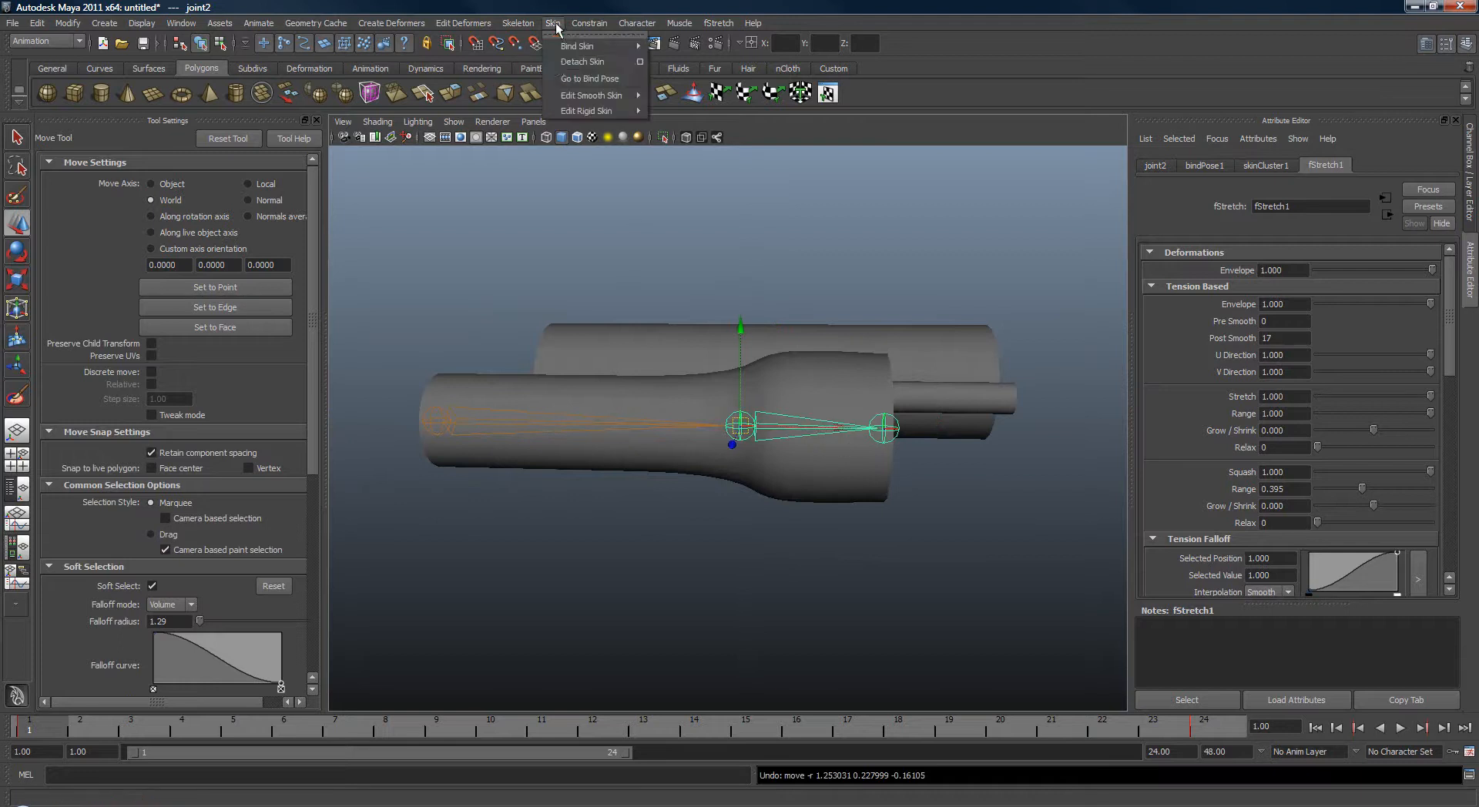
click(567, 80)
scroll(876, 479, up, 2)
middle_drag(875, 481, 819, 483)
key(ctrl+z)
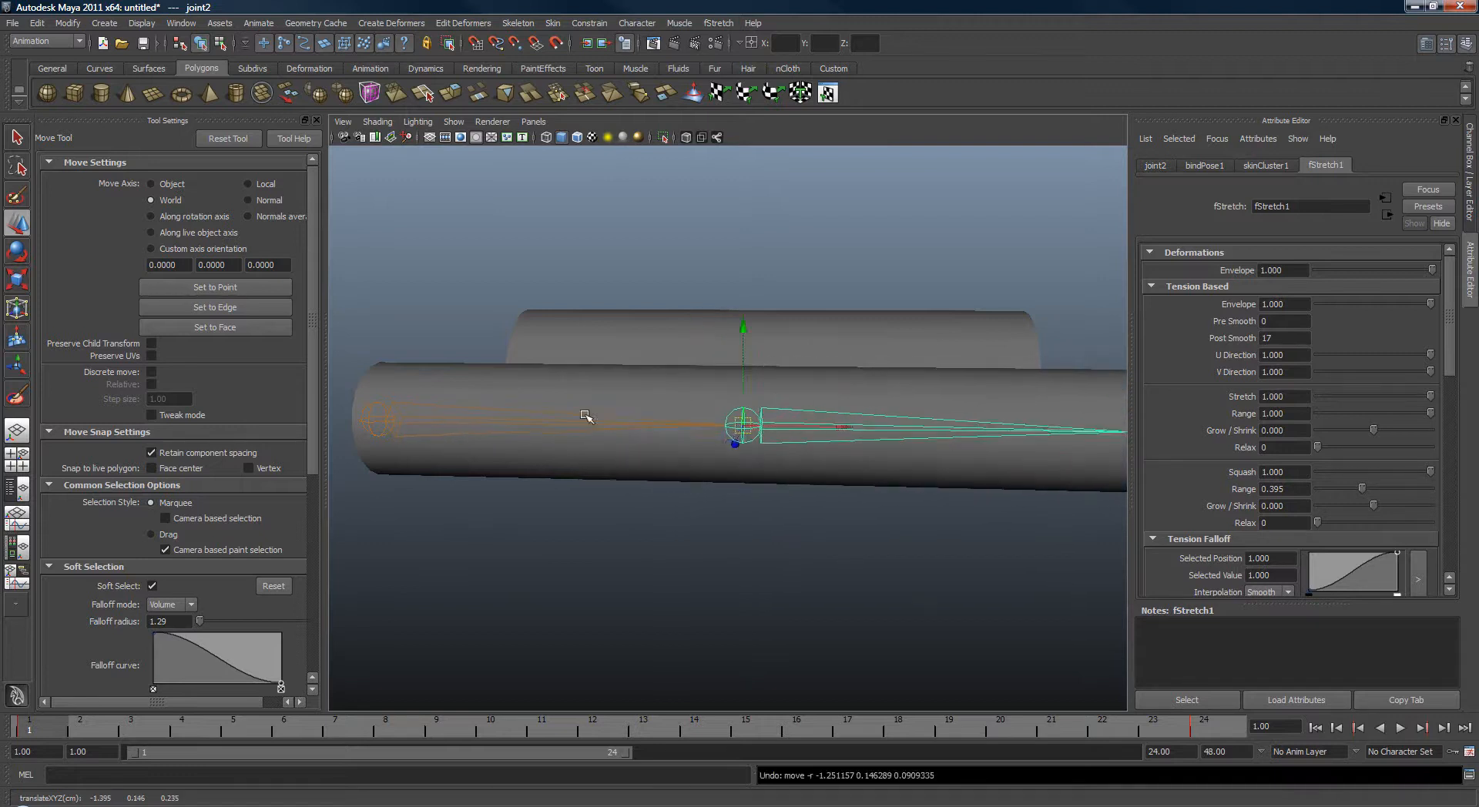
Scale joint1 and joint2 up to test the stretch, returning the skeleton to its bind pose.
alt+middle_drag(585, 416, 675, 416)
click(583, 436)
key(r)
drag(599, 423, 515, 422)
click(799, 476)
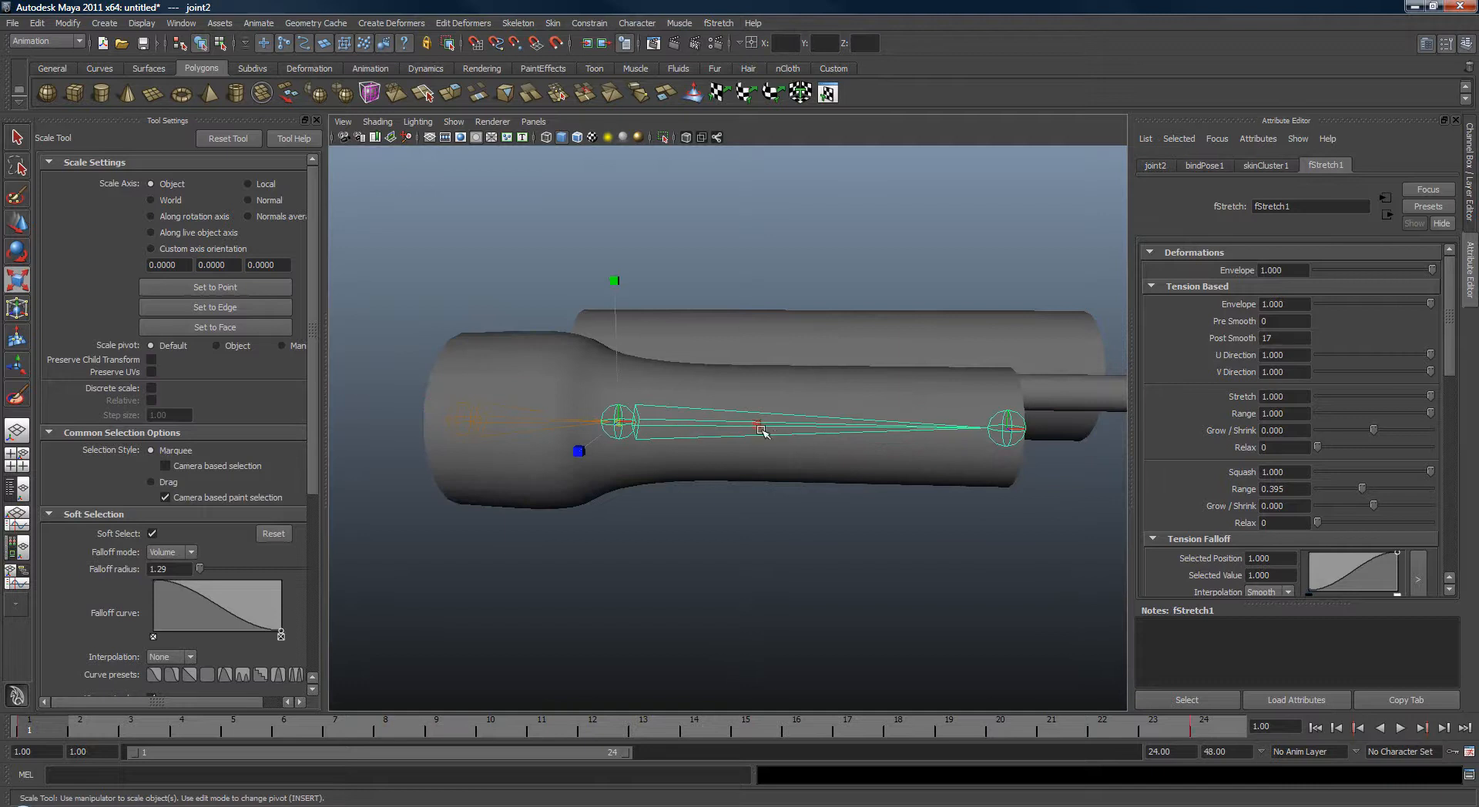
drag(761, 430, 880, 447)
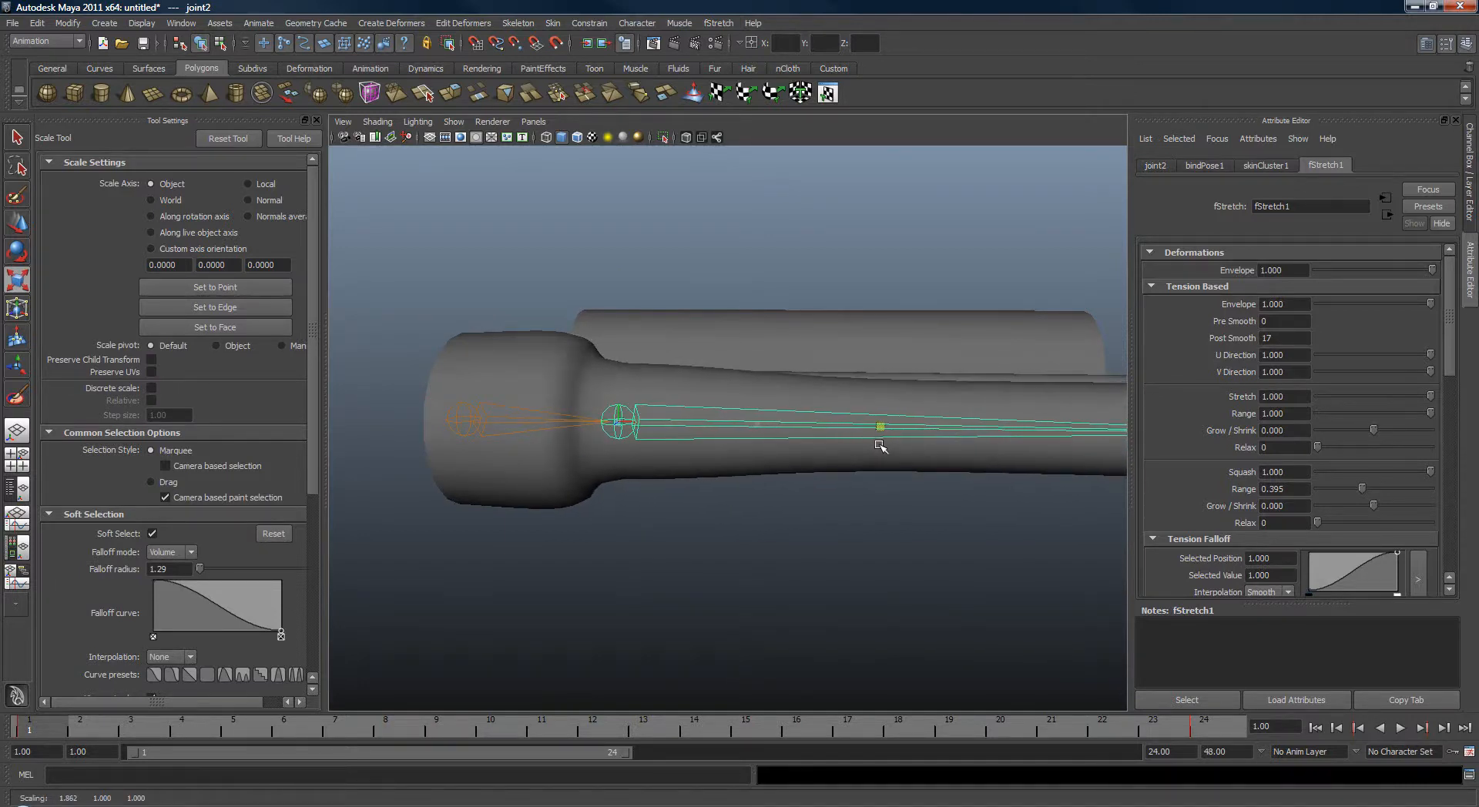
scroll(745, 462, down, 5)
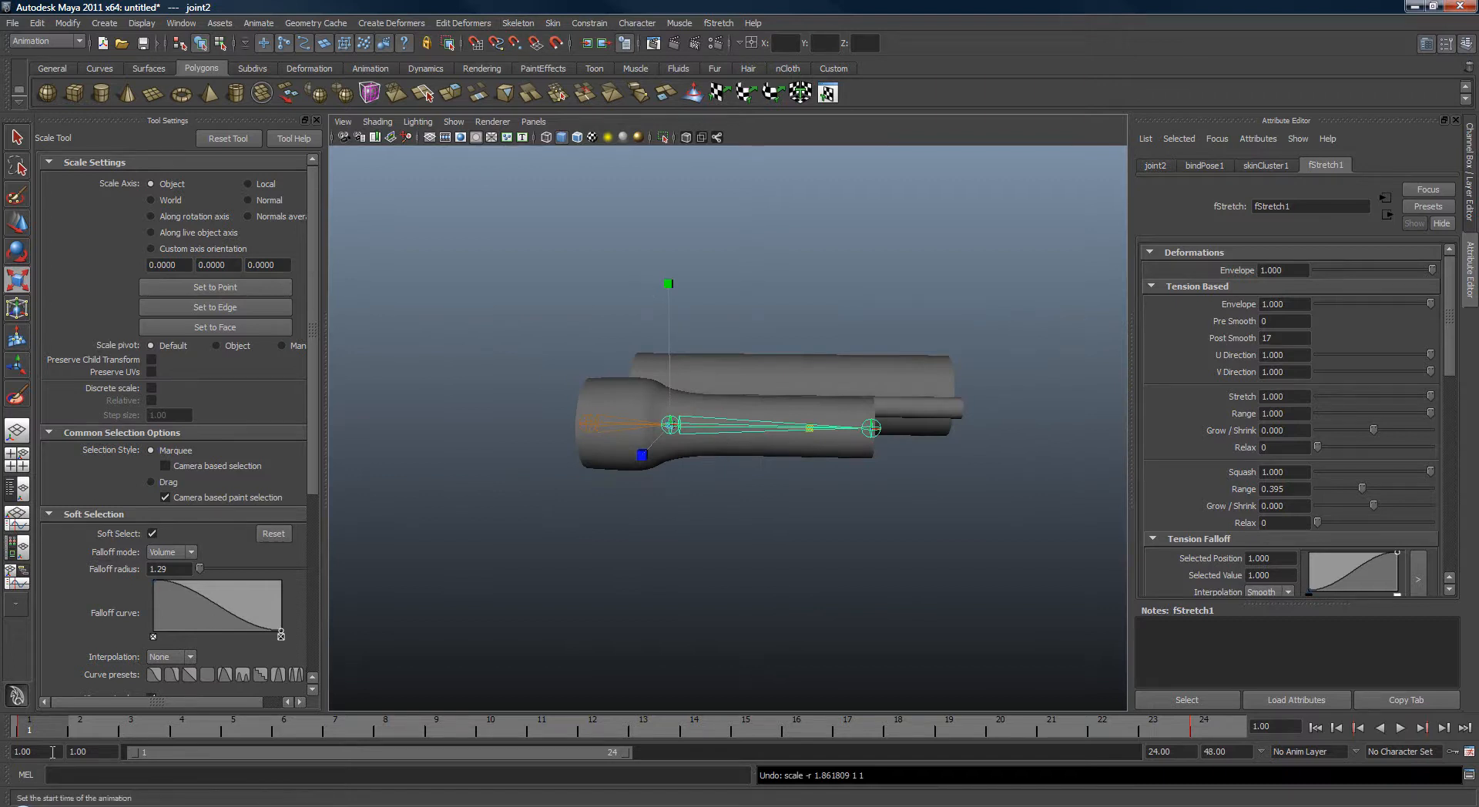
alt+middle_drag(683, 488, 652, 501)
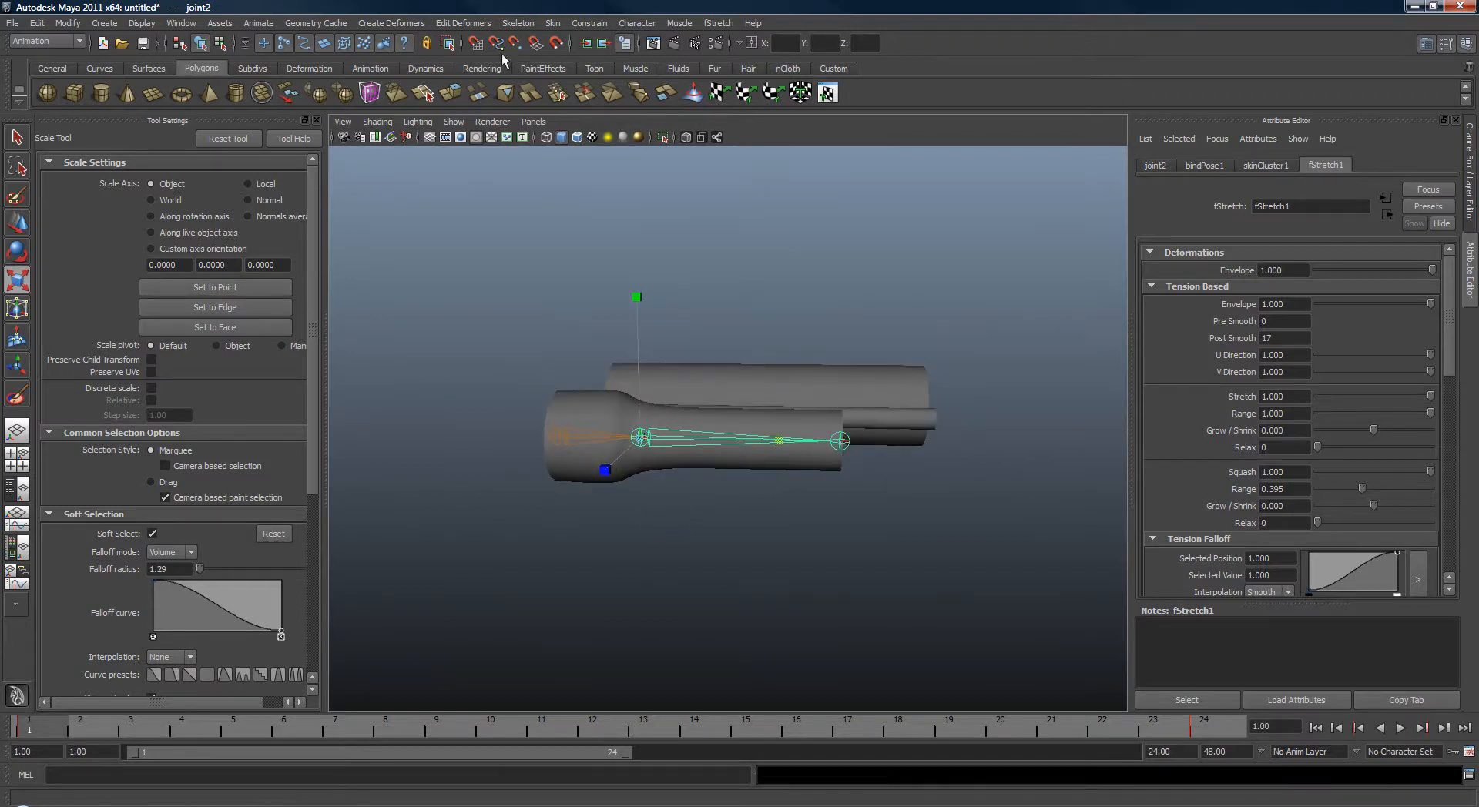
click(555, 25)
click(598, 71)
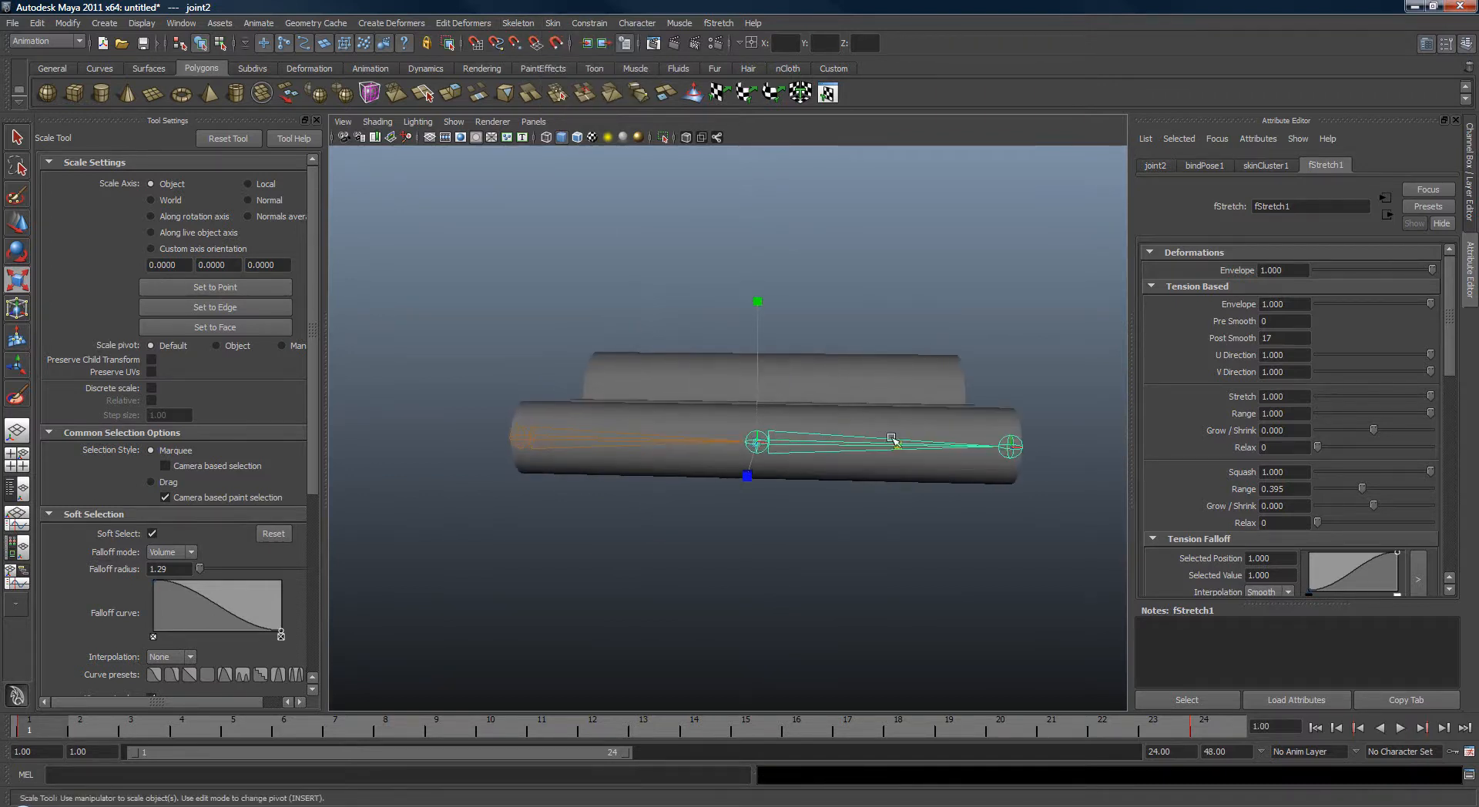
Scale joint2 repeatedly to test the deformation and set the stretch Range to 0.456.
drag(891, 438, 882, 471)
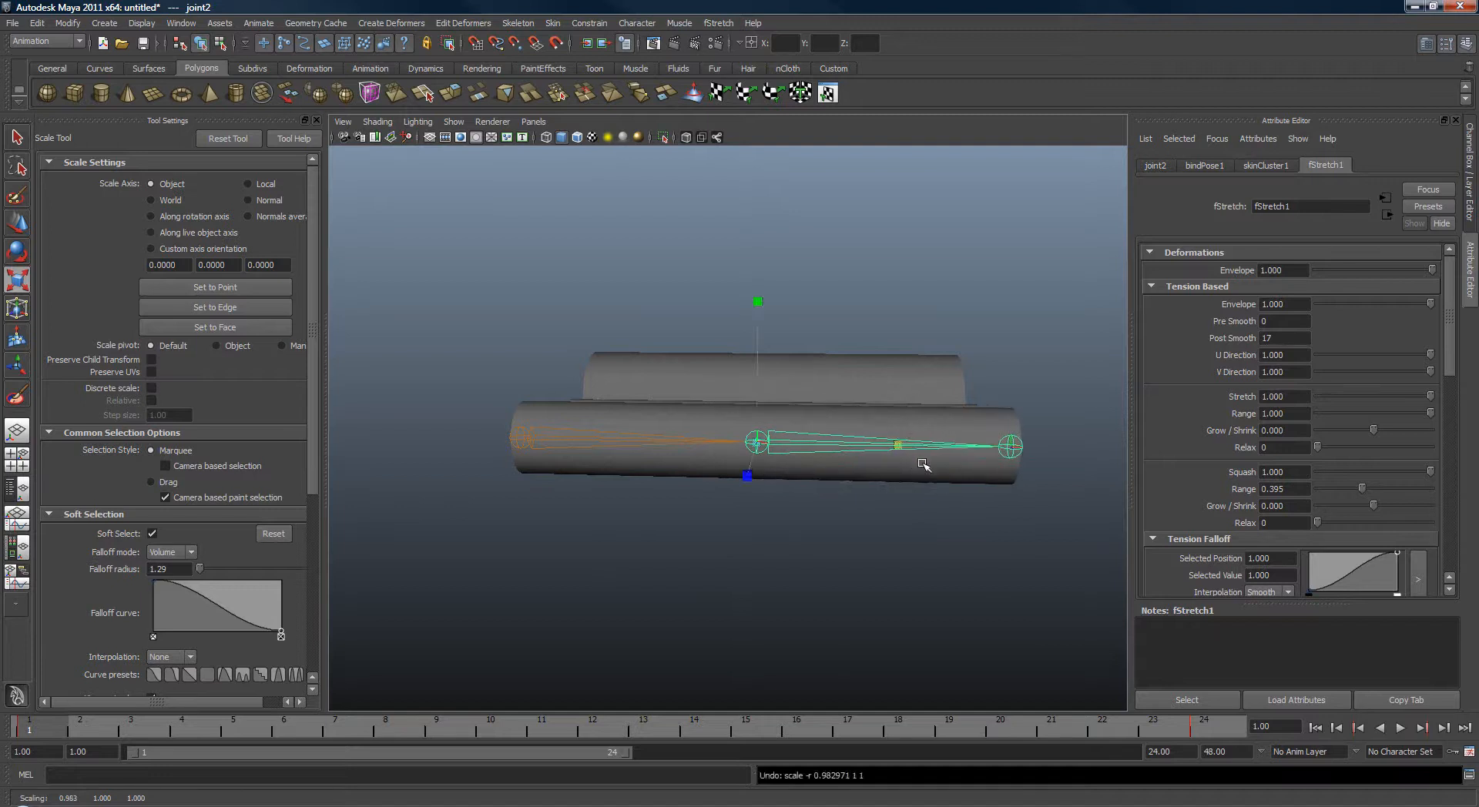
alt+right_drag(923, 464, 971, 482)
alt+middle_drag(971, 481, 825, 446)
alt+drag(826, 446, 770, 505)
middle_drag(771, 504, 894, 468)
key(z)
alt+middle_drag(757, 467, 717, 476)
alt+right_drag(716, 475, 738, 462)
alt+middle_drag(738, 463, 739, 472)
middle_drag(739, 472, 863, 475)
key(z)
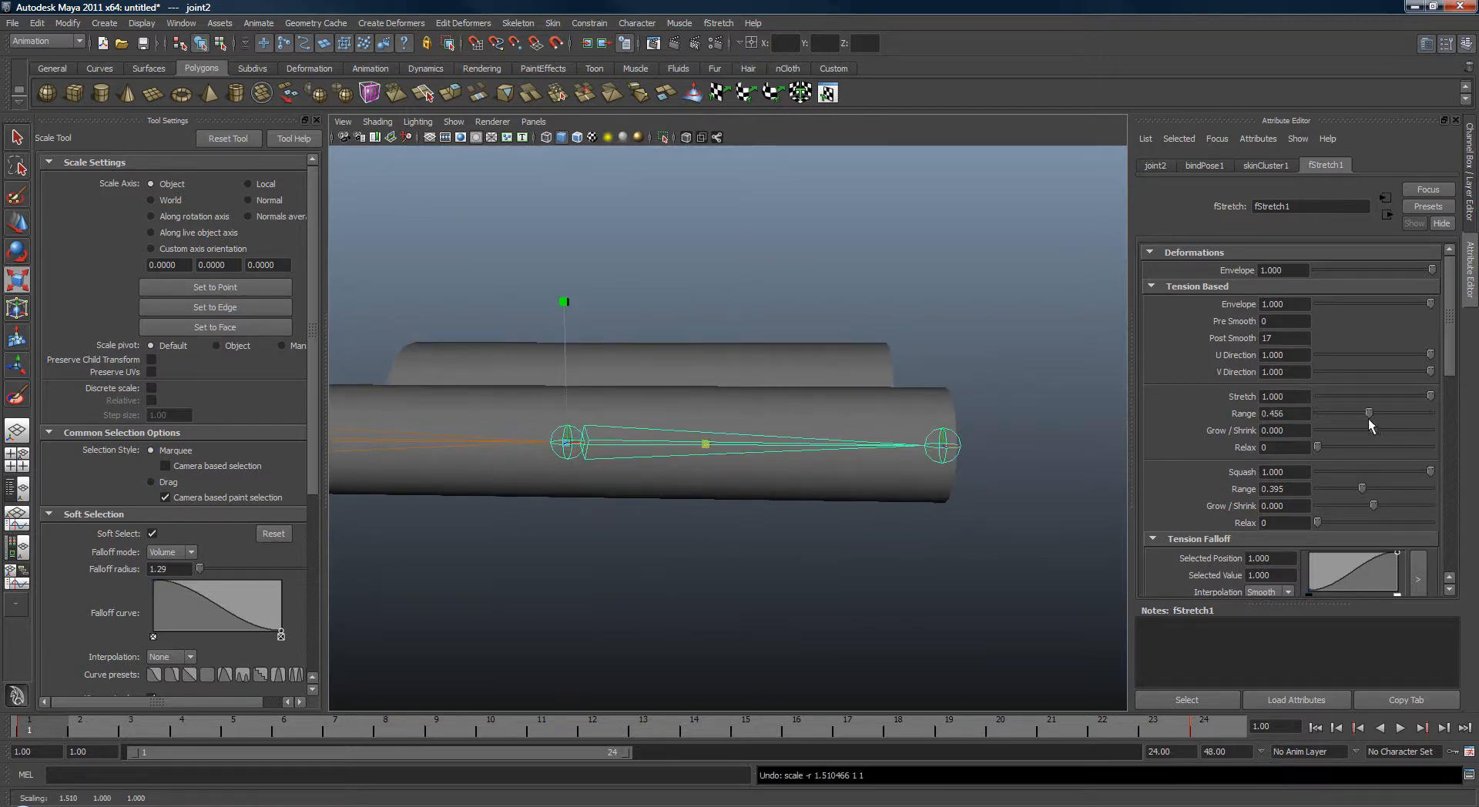
Scale joint2 up to test the stretch deformation, undoing the scale.
middle_drag(865, 584, 1075, 621)
middle_drag(1230, 631, 783, 454)
key(z)
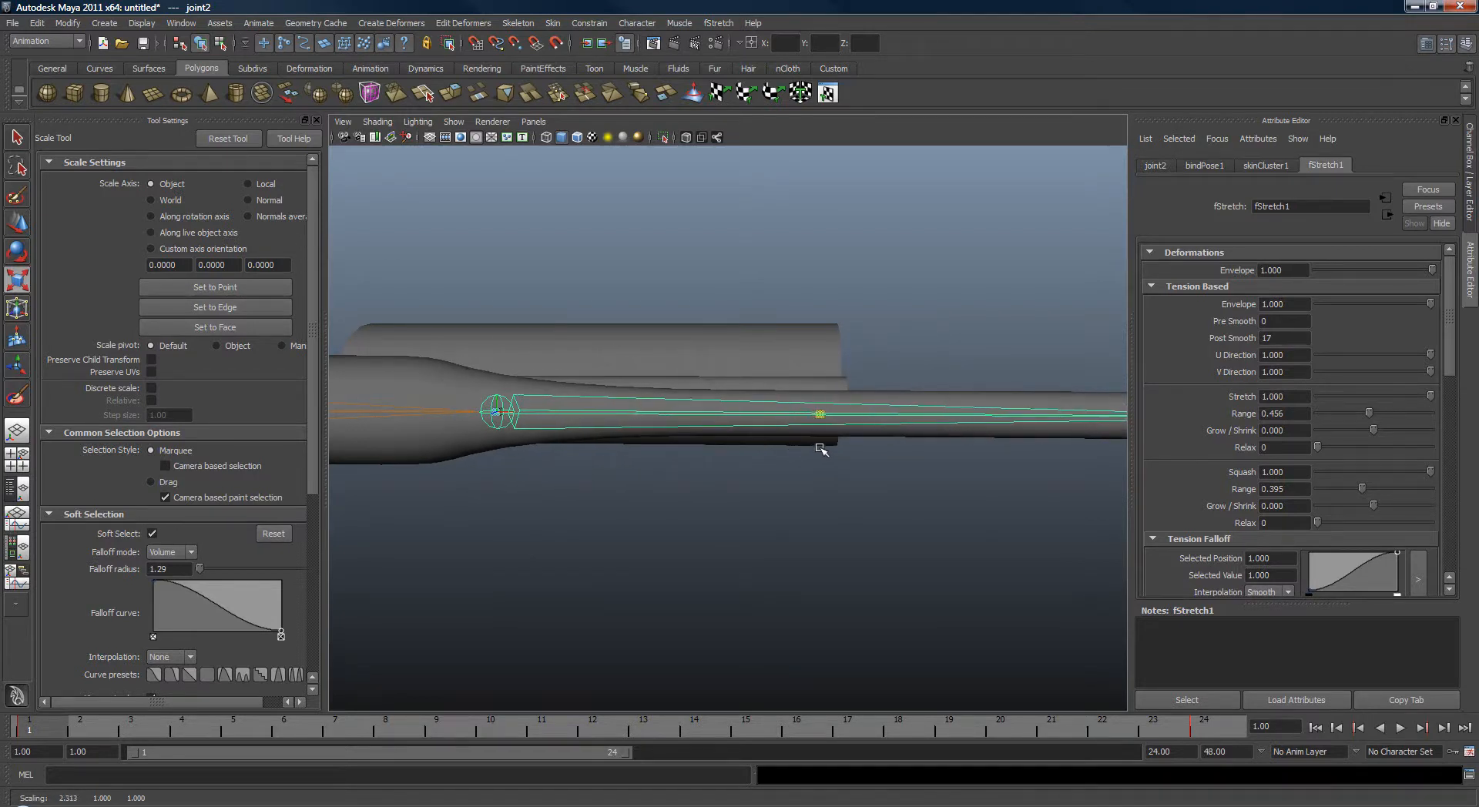
drag(819, 449, 831, 449)
alt+middle_drag(917, 451, 812, 455)
alt+right_drag(812, 455, 794, 456)
drag(1430, 398, 1464, 404)
alt+middle_drag(929, 356, 852, 362)
alt+drag(853, 364, 829, 403)
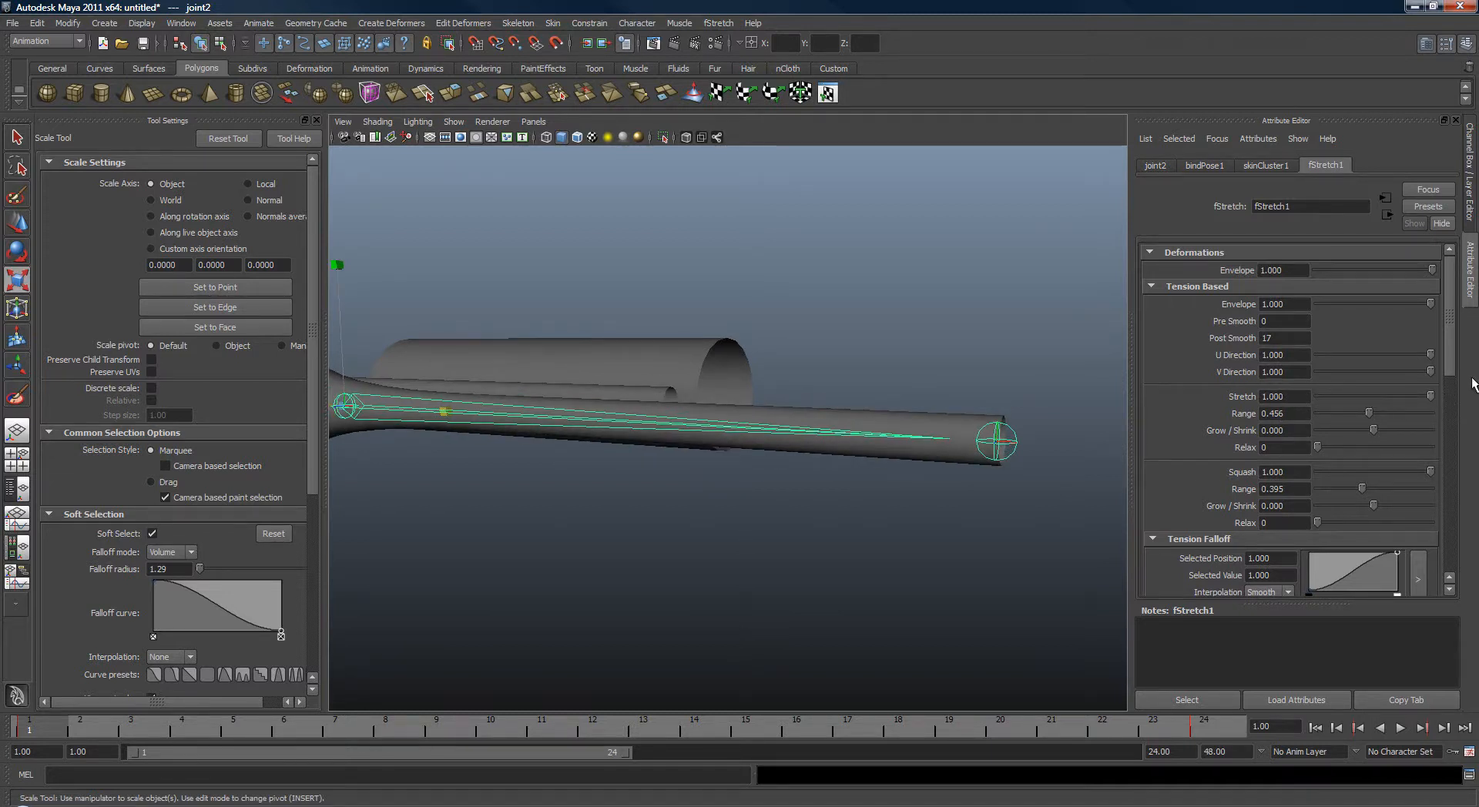
Test the stretched joint while adjusting the Stretch weight, and return the skeleton to its bind pose.
alt+right_drag(871, 355, 946, 360)
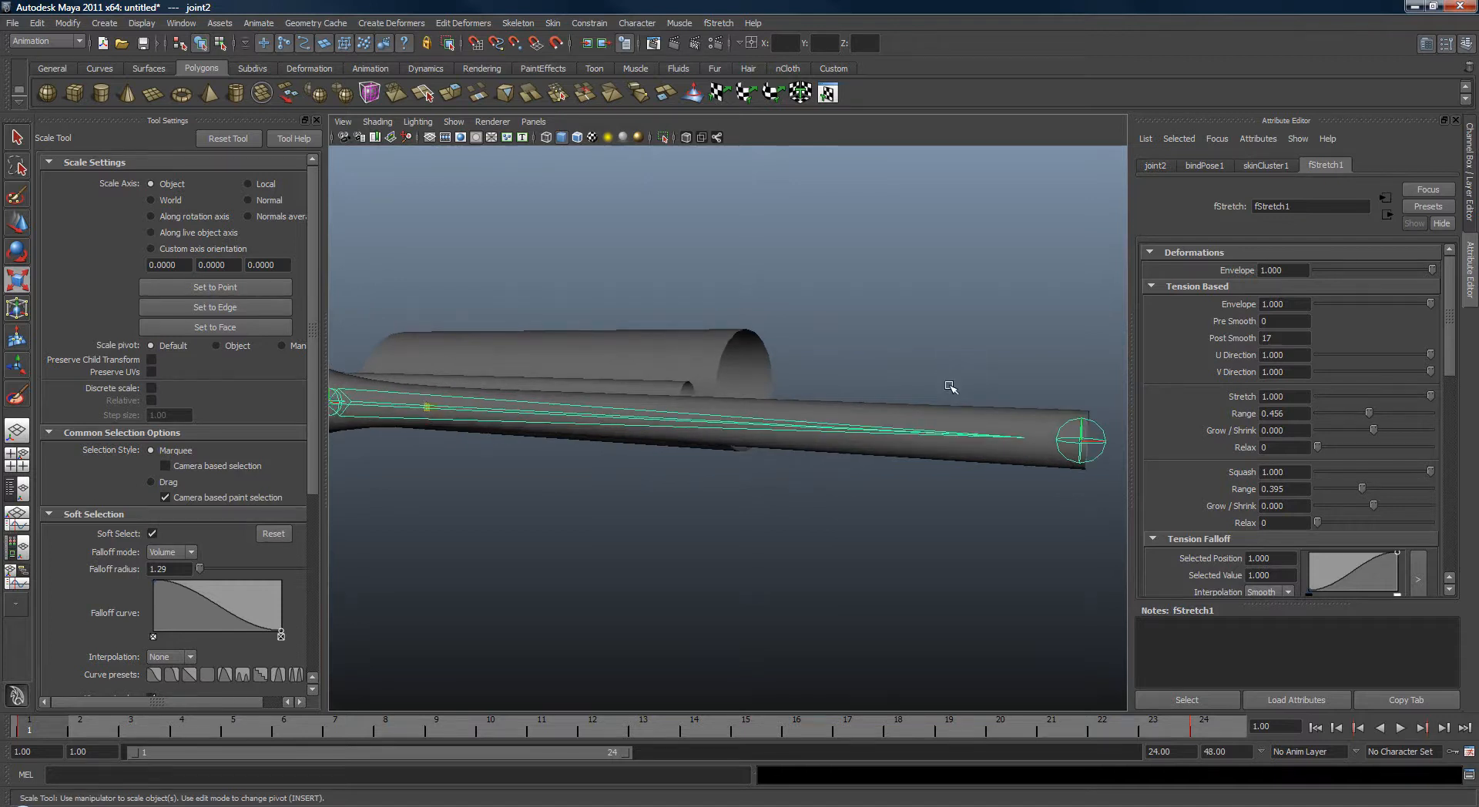
alt+middle_drag(791, 341, 825, 337)
alt+right_drag(825, 337, 909, 346)
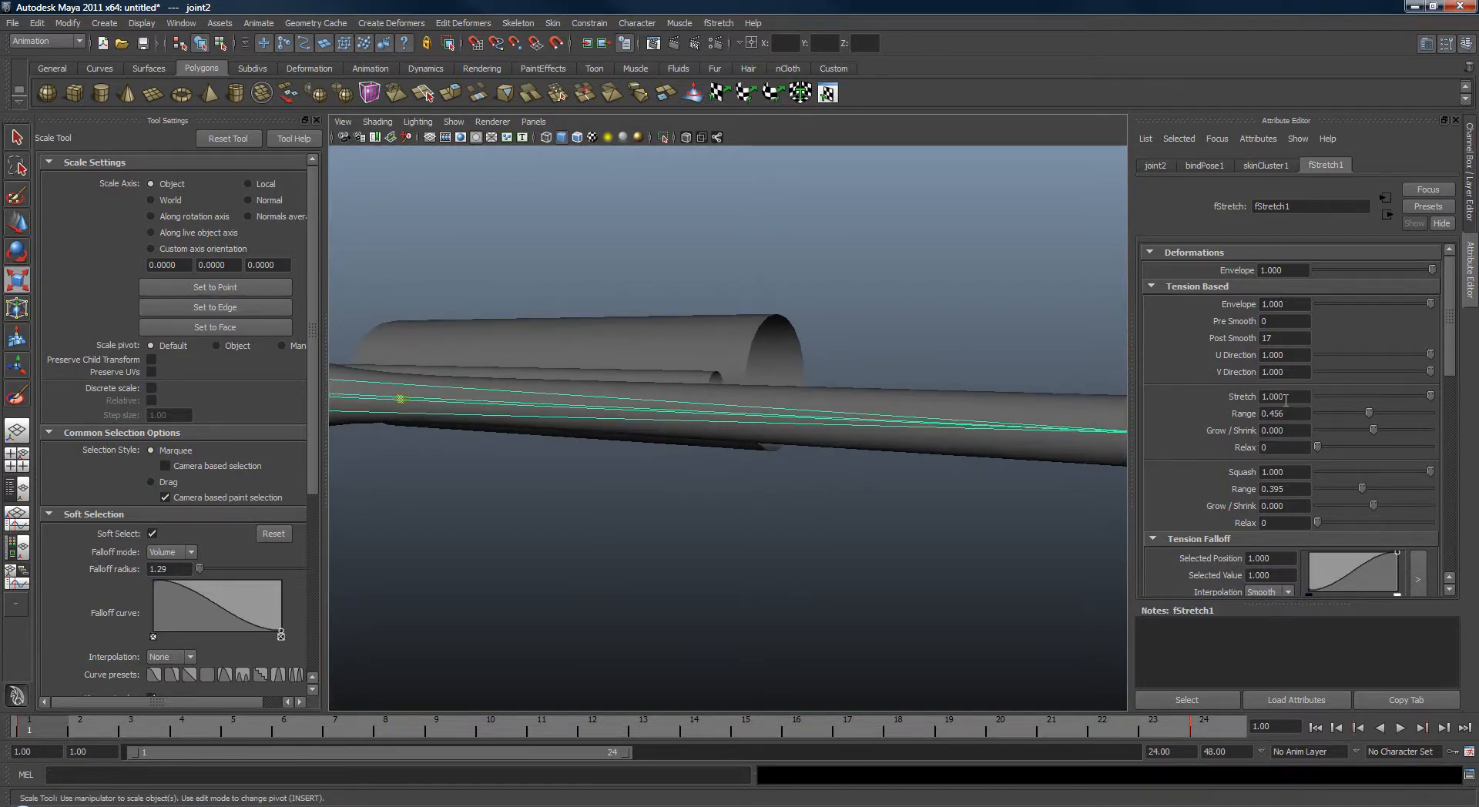
alt+drag(1088, 390, 1033, 404)
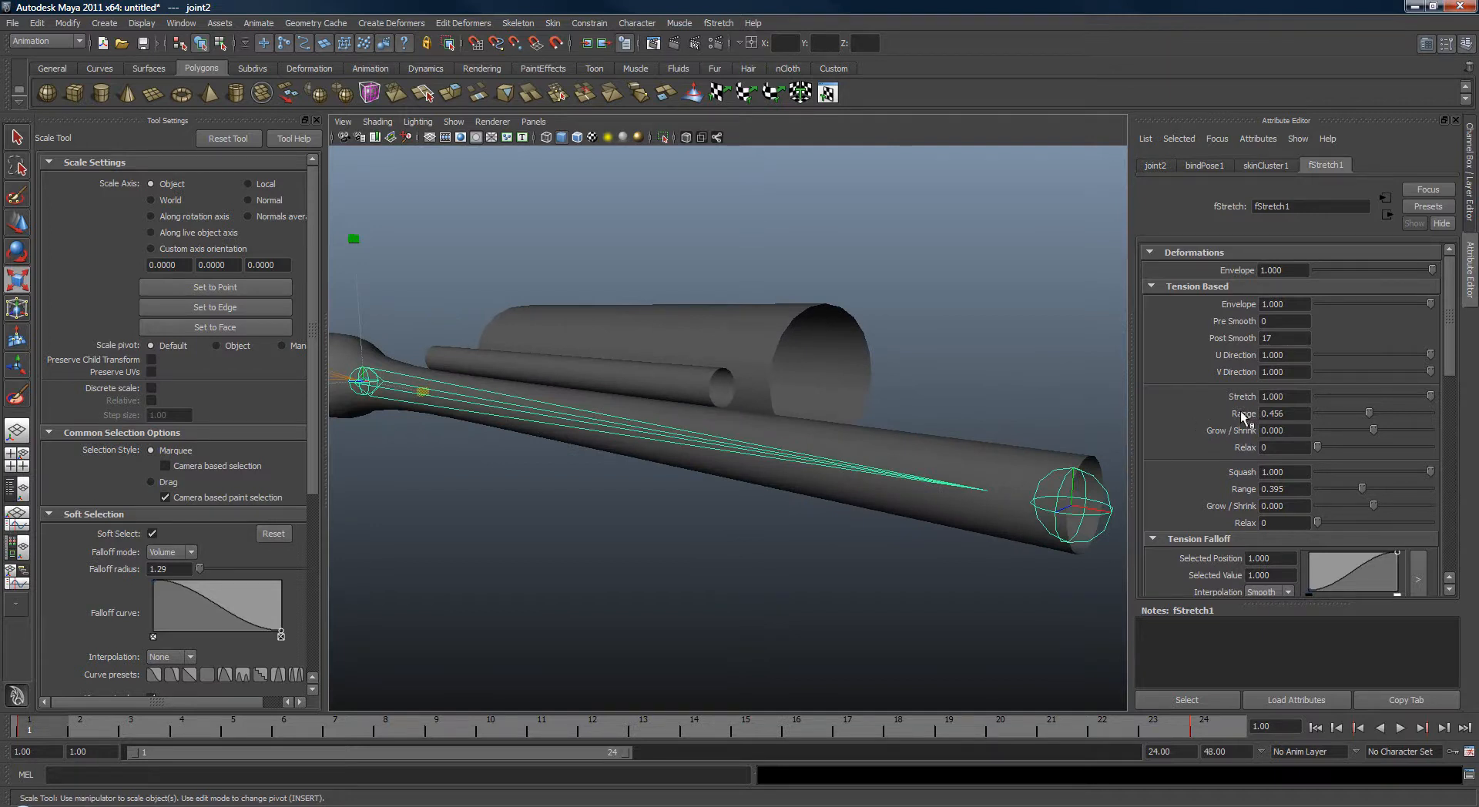
alt+drag(999, 505, 955, 472)
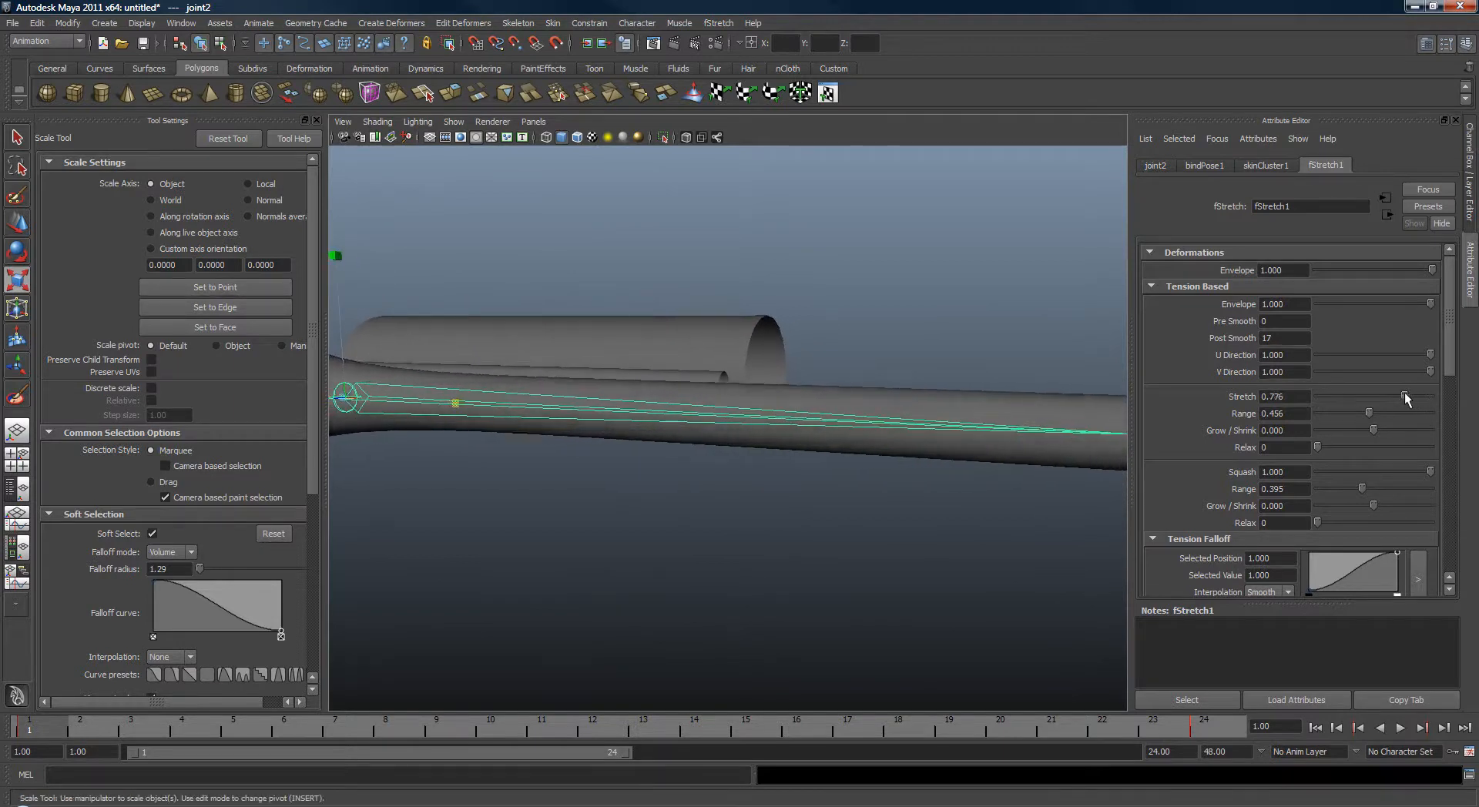
alt+drag(958, 387, 569, 414)
alt+drag(532, 327, 513, 383)
click(555, 23)
click(573, 83)
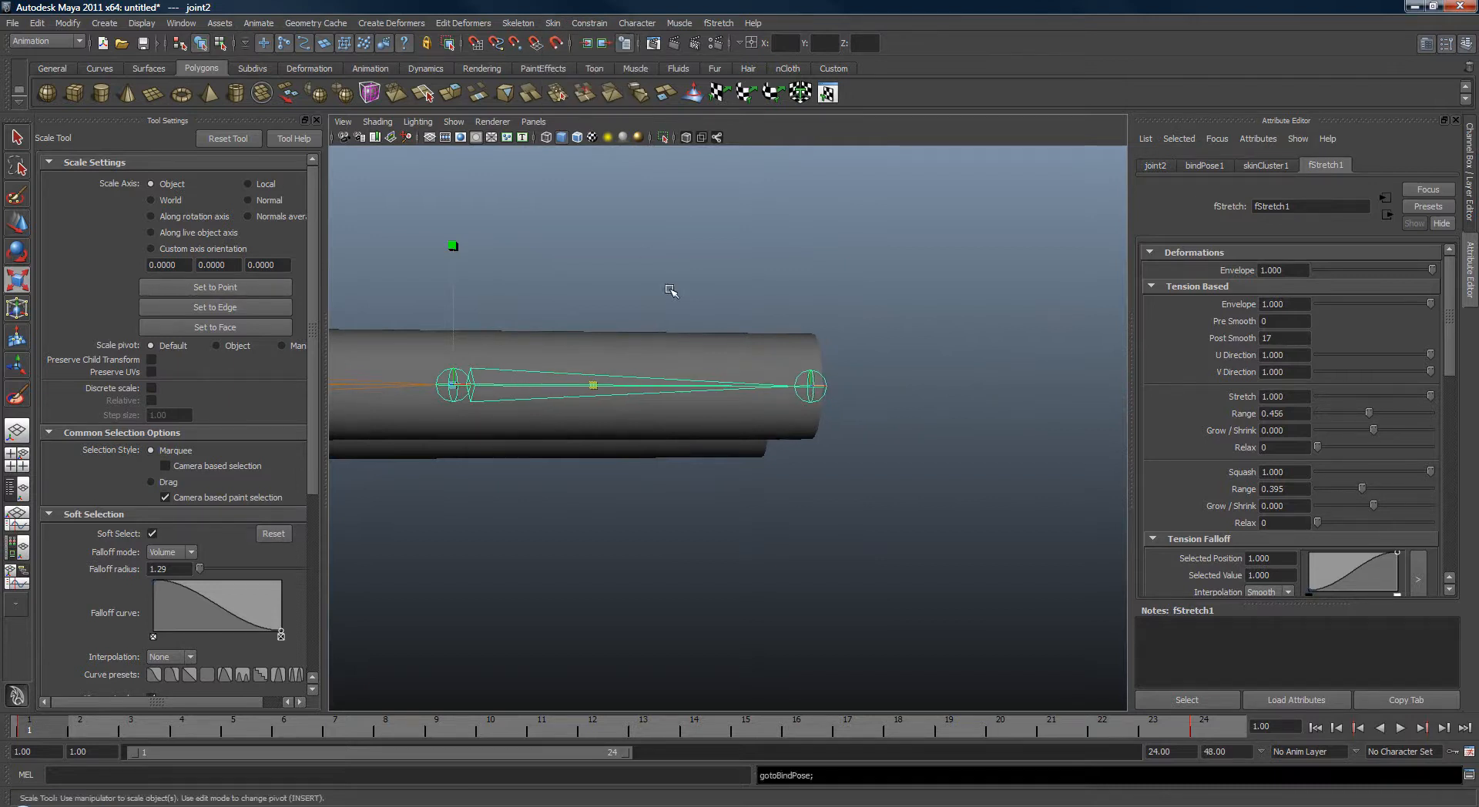
alt+middle_drag(671, 290, 823, 295)
alt+drag(823, 296, 755, 345)
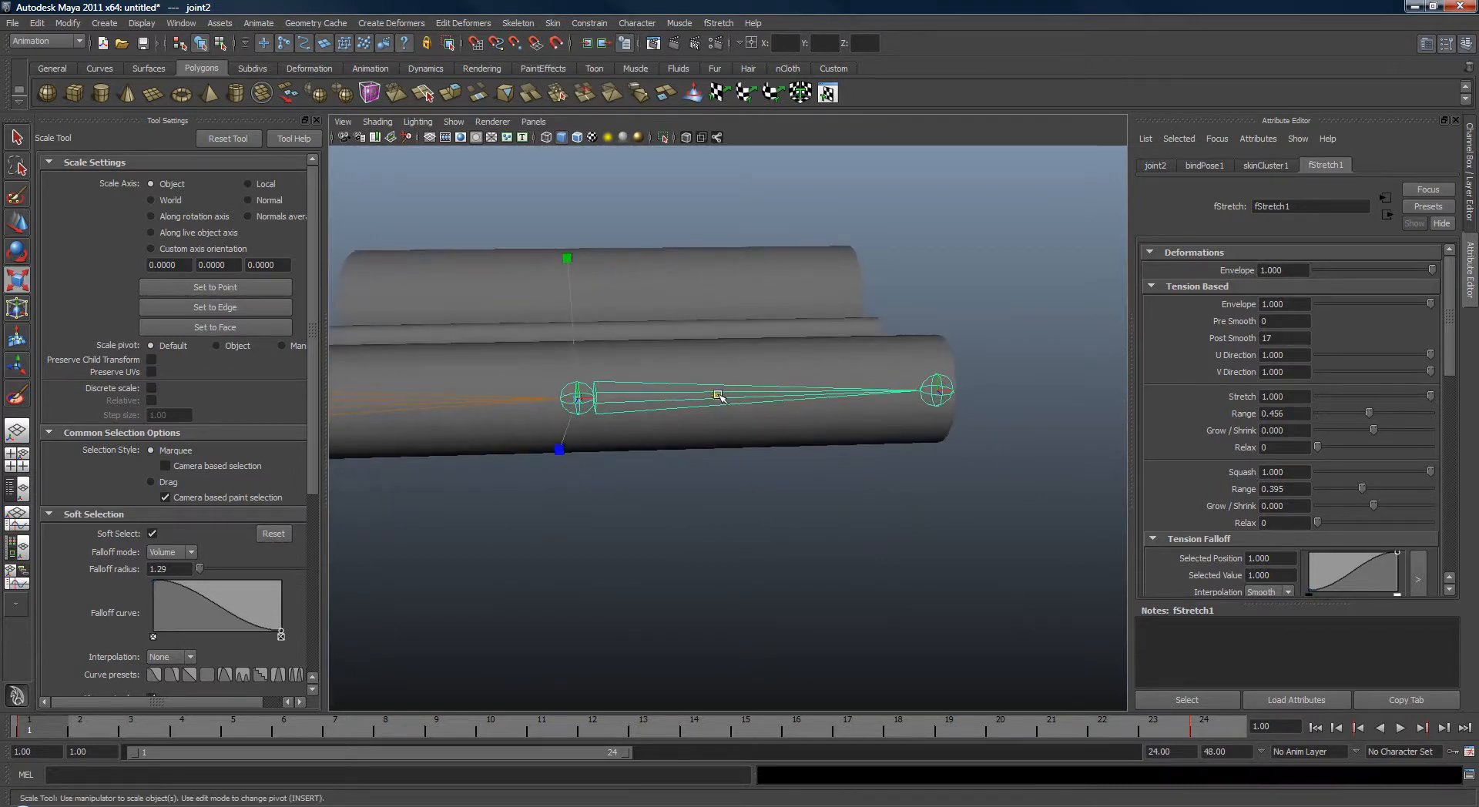
Scale joint2 down to test the squash and set the Tension Falloff interpolation to Linear.
drag(718, 396, 678, 420)
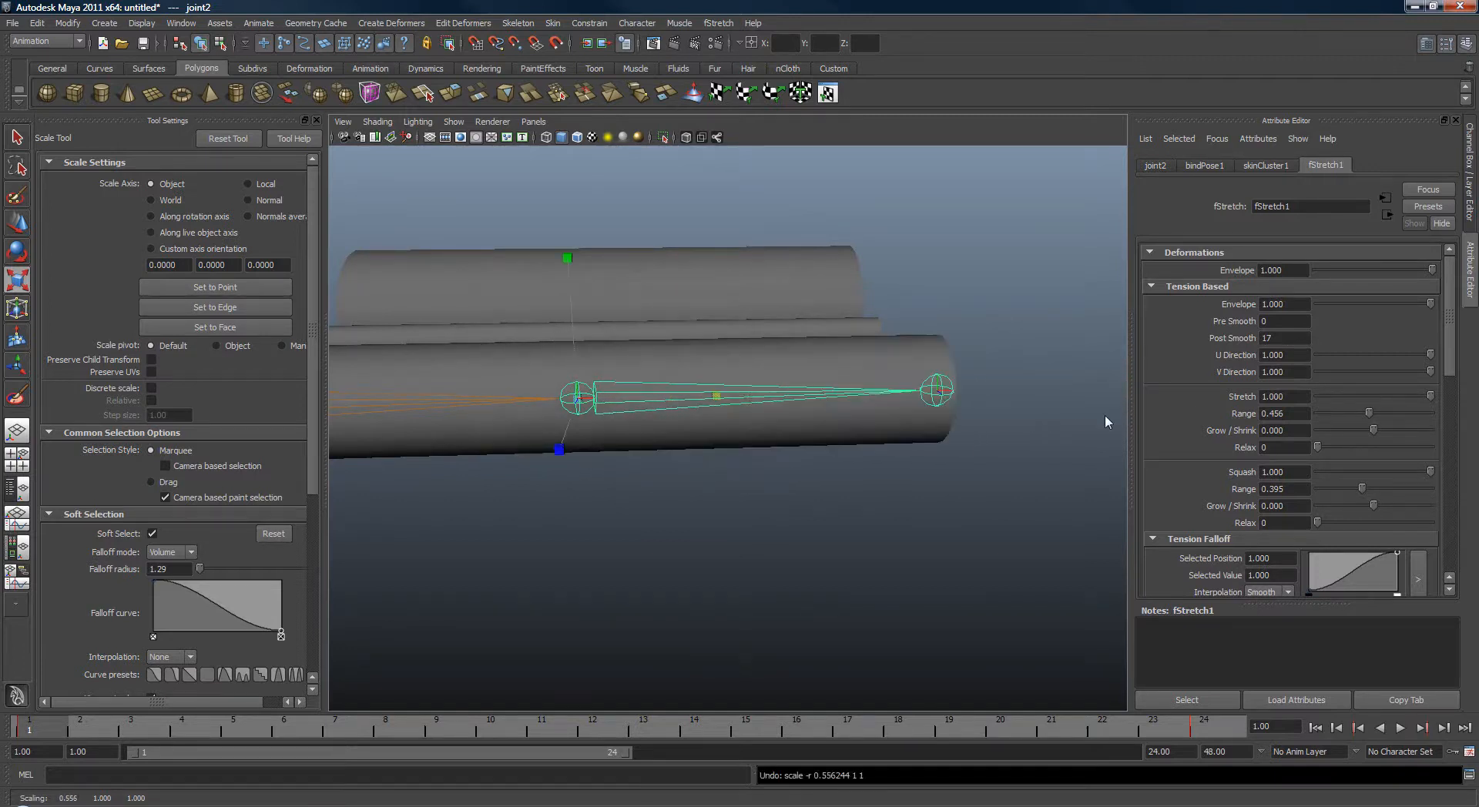
scroll(1449, 359, down, 4)
alt+drag(1063, 408, 1025, 416)
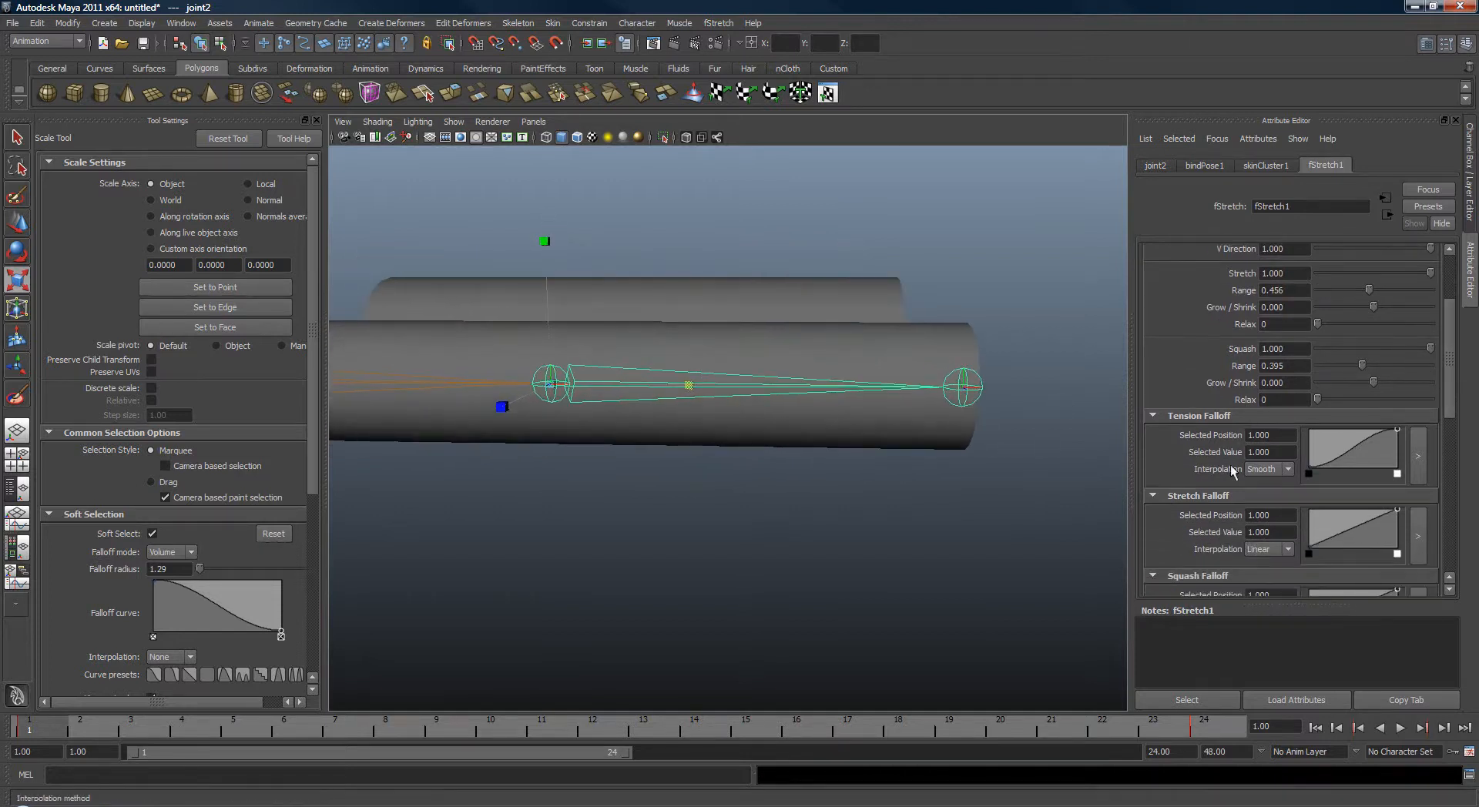
click(1286, 470)
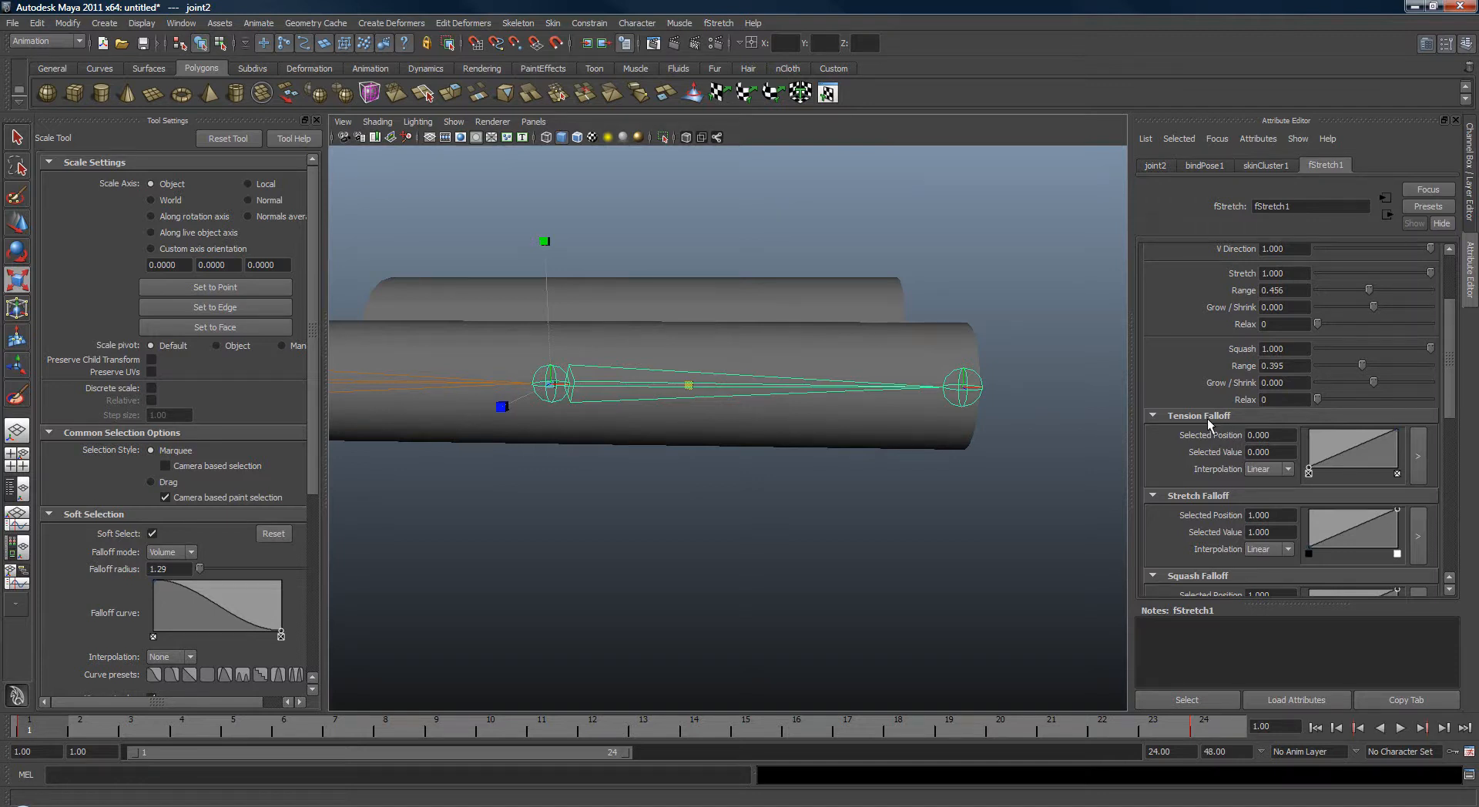
Examine the squashed deformation around joint2 from several angles.
drag(1456, 363, 1454, 386)
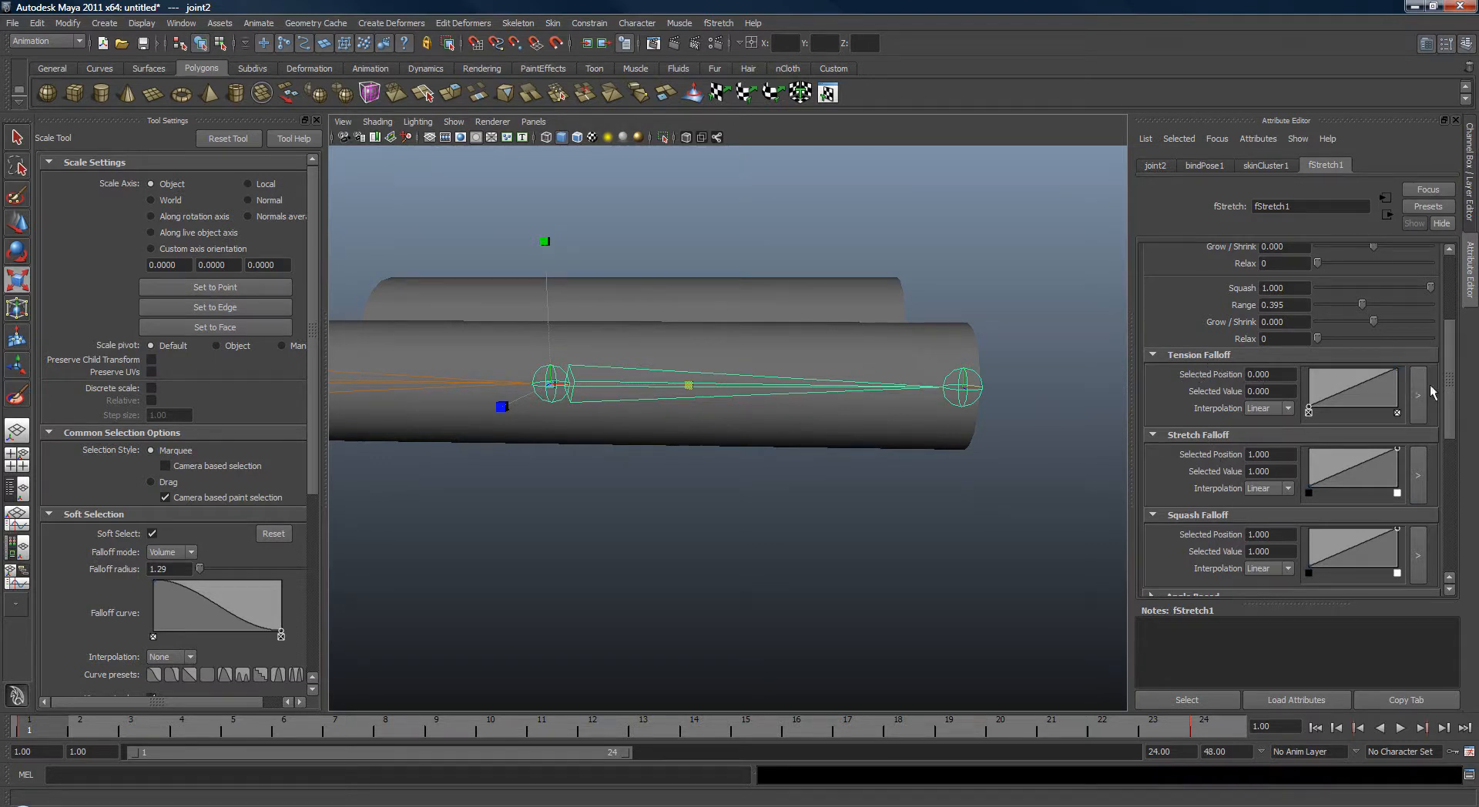
drag(1450, 381, 1461, 329)
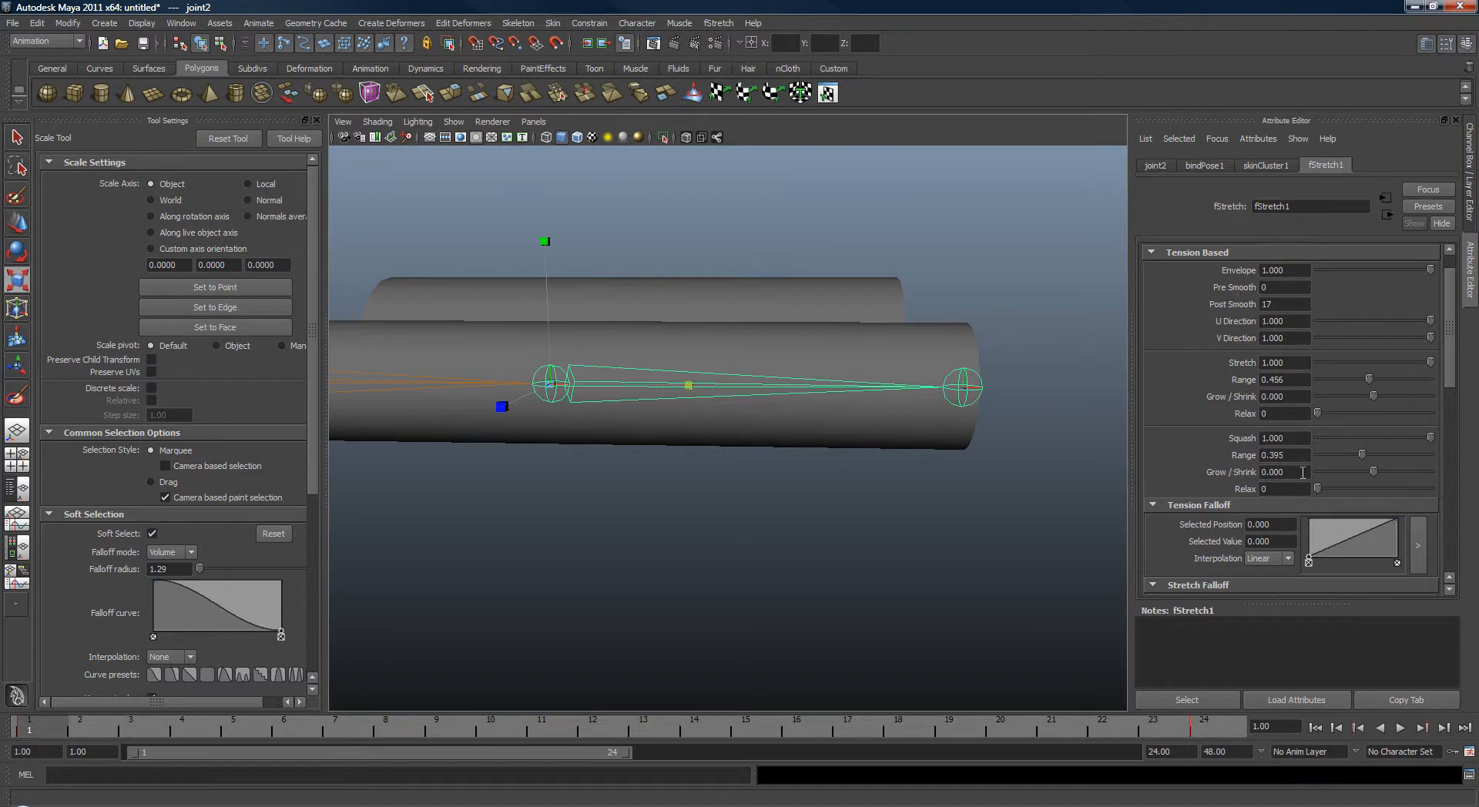
mouse_move(1457, 366)
mouse_down()
mouse_move(1464, 408)
mouse_move(1464, 392)
mouse_up()
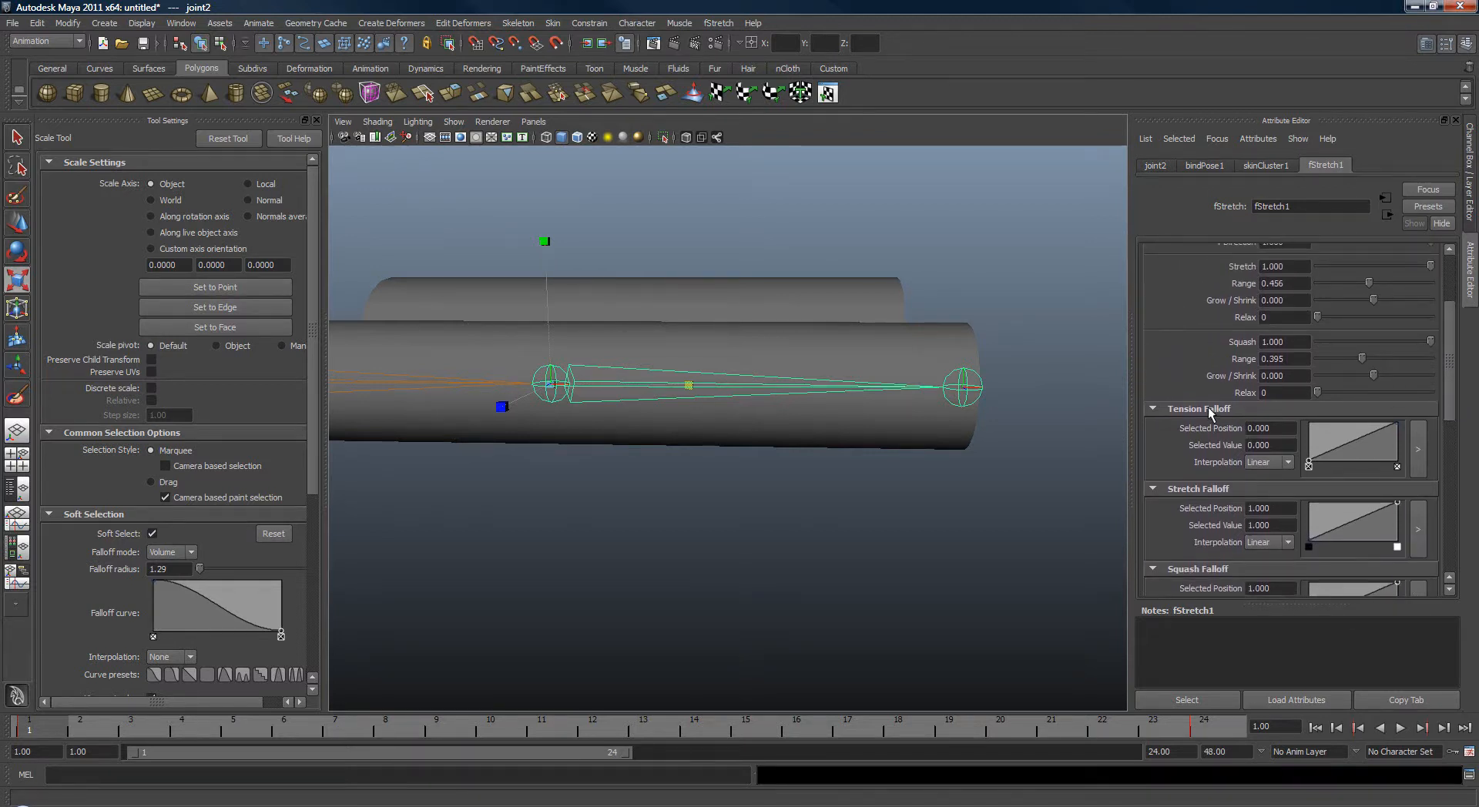
drag(1453, 404, 1453, 391)
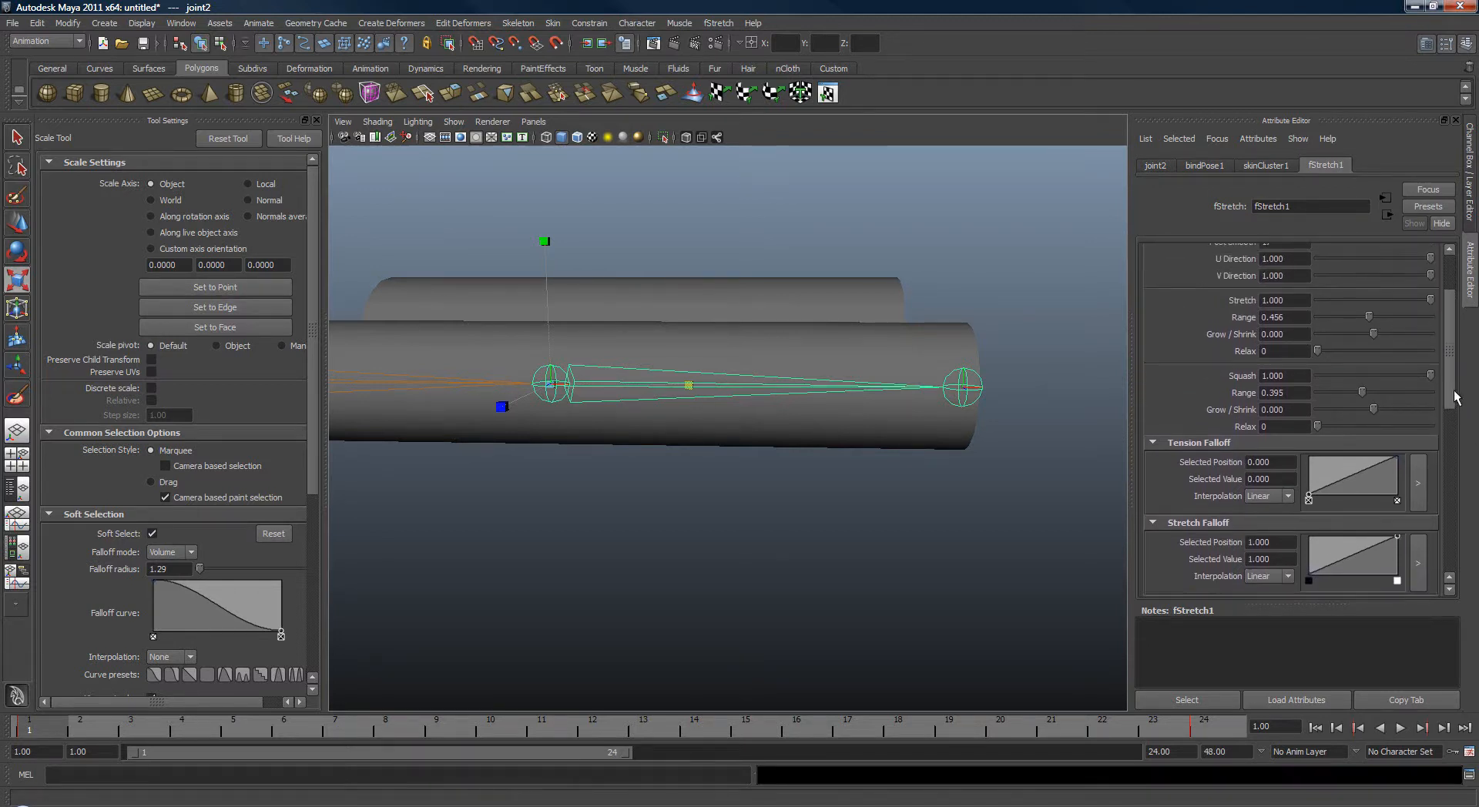
alt+drag(1006, 432, 983, 426)
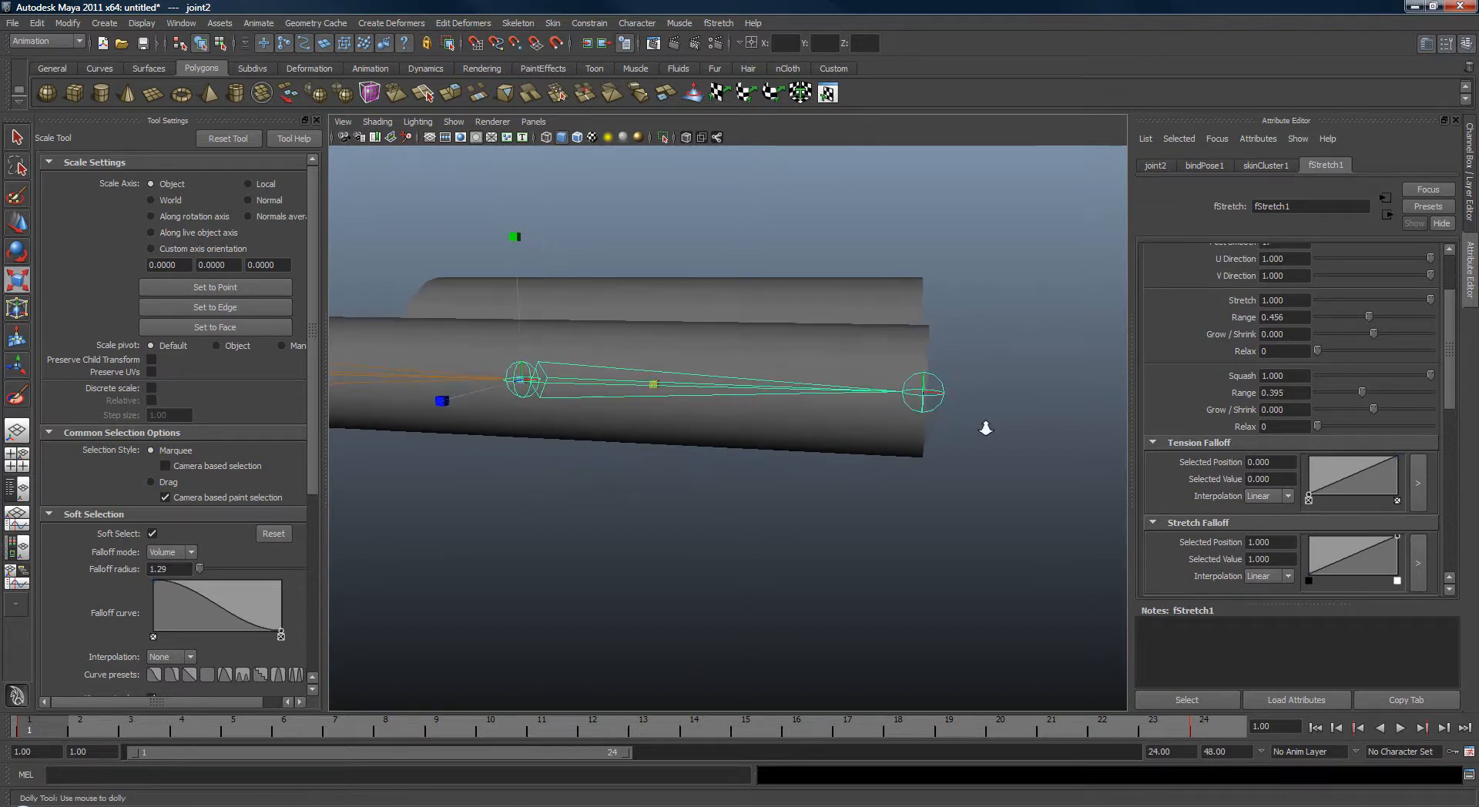
alt+right_drag(983, 425, 994, 437)
alt+middle_drag(994, 436, 1034, 447)
alt+right_drag(1035, 448, 1006, 442)
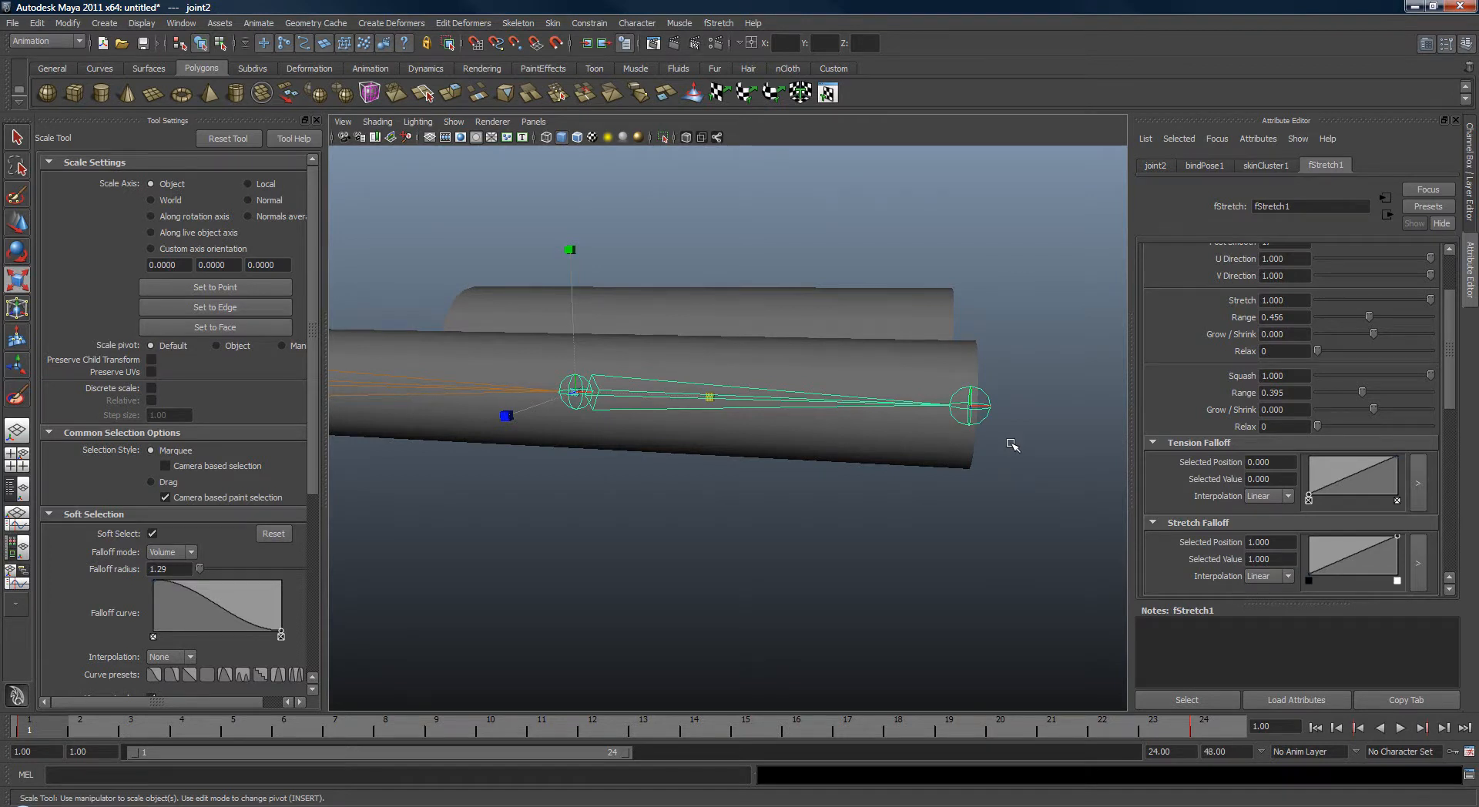
mouse_move(1014, 446)
alt+mouse_down()
mouse_move(991, 438)
mouse_move(1000, 485)
mouse_move(1018, 466)
alt+mouse_up()
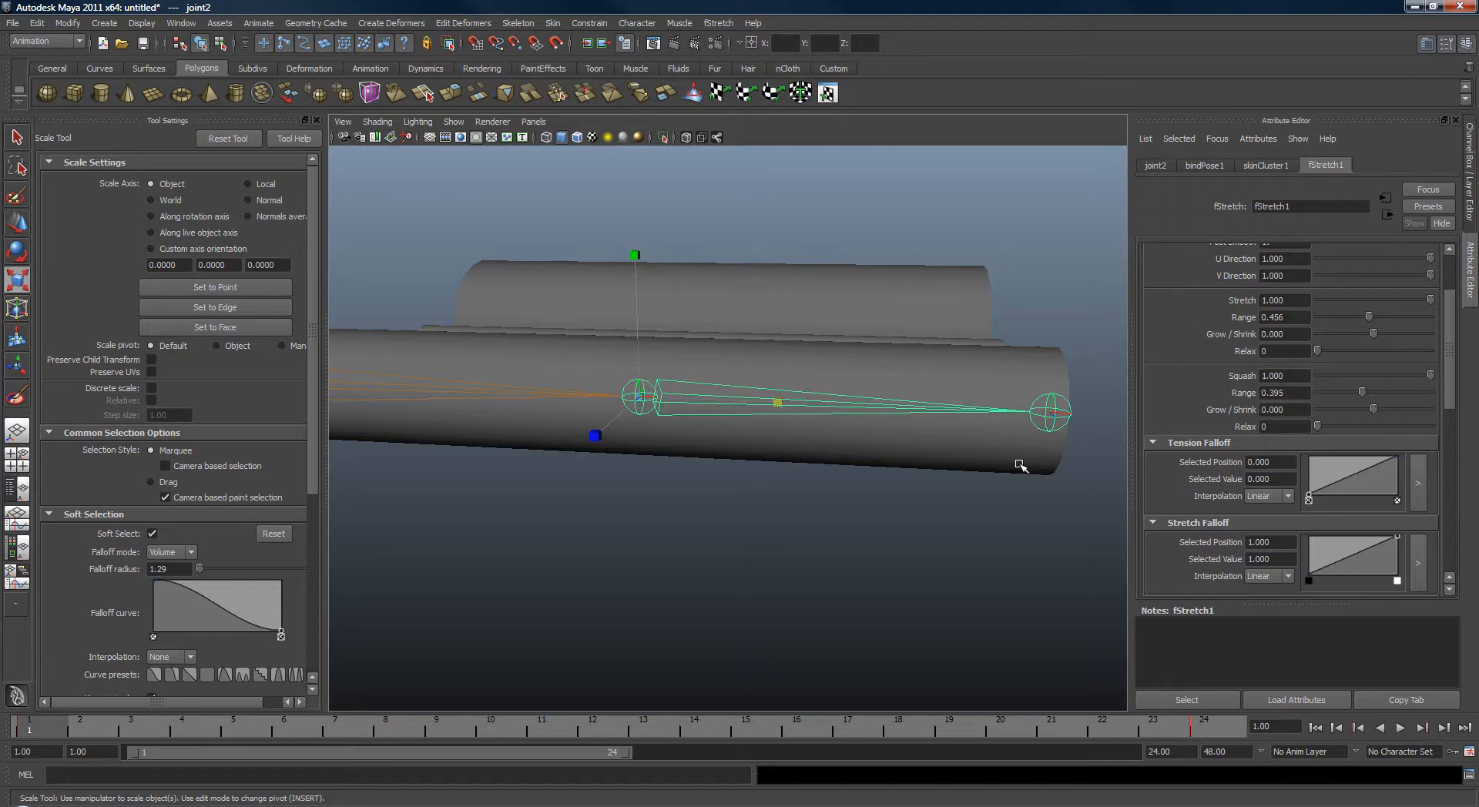
mouse_move(1010, 462)
alt+mouse_down()
mouse_move(948, 459)
mouse_move(1014, 472)
mouse_move(996, 472)
alt+mouse_up()
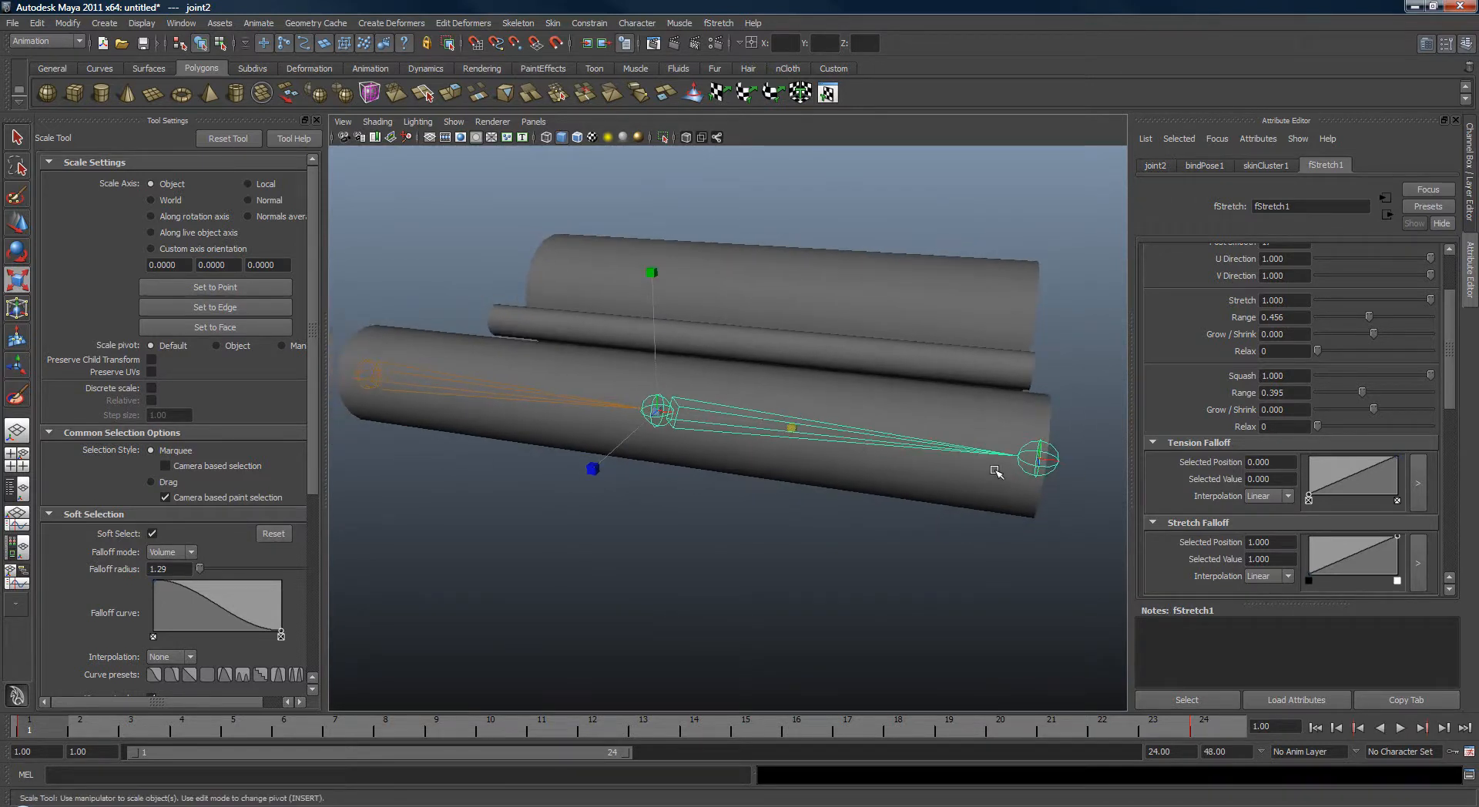
mouse_move(984, 471)
alt+mouse_down()
mouse_move(964, 465)
mouse_move(998, 471)
alt+mouse_up()
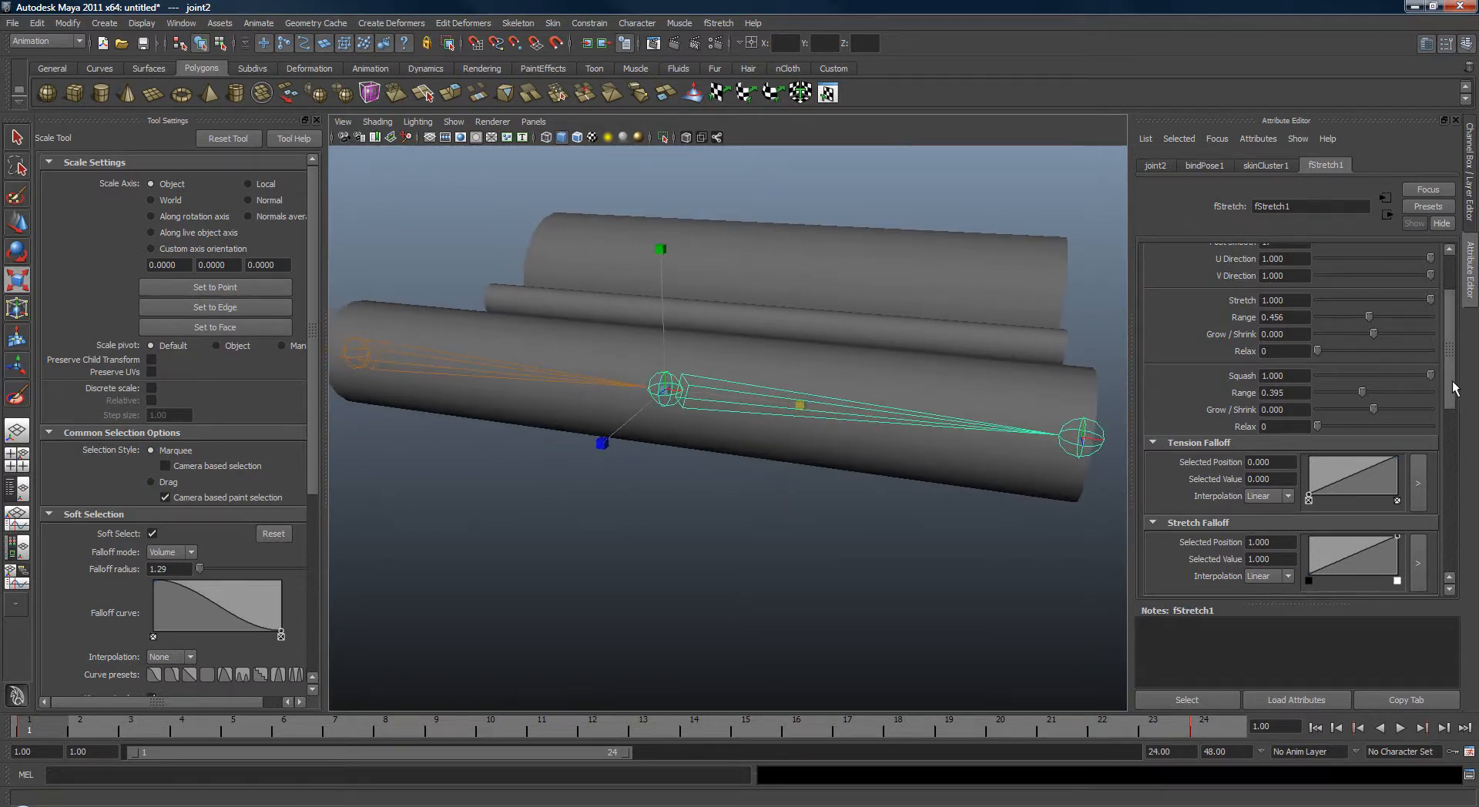
Set the Tension Falloff interpolation to Smooth.
scroll(1450, 401, down, 2)
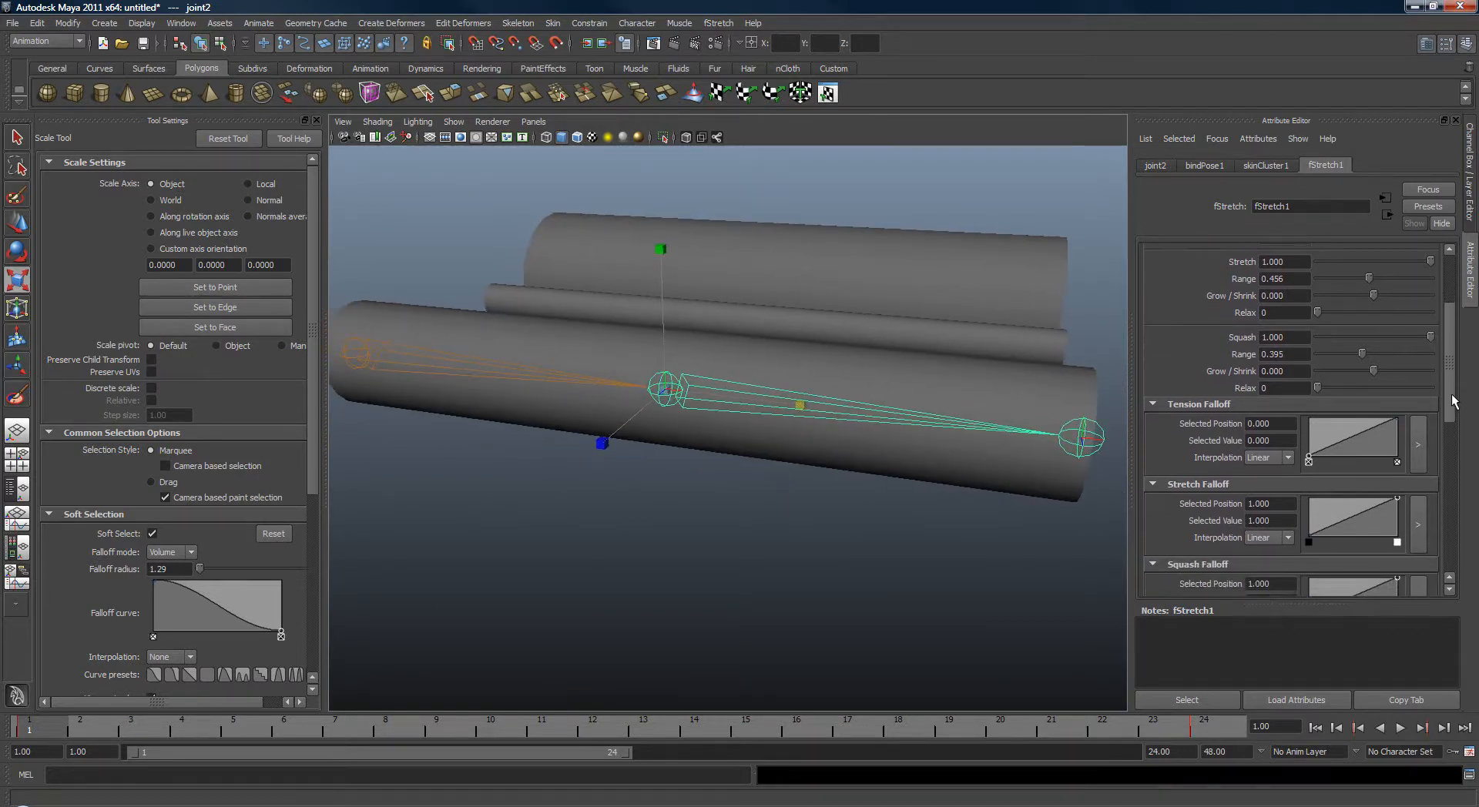
click(1286, 461)
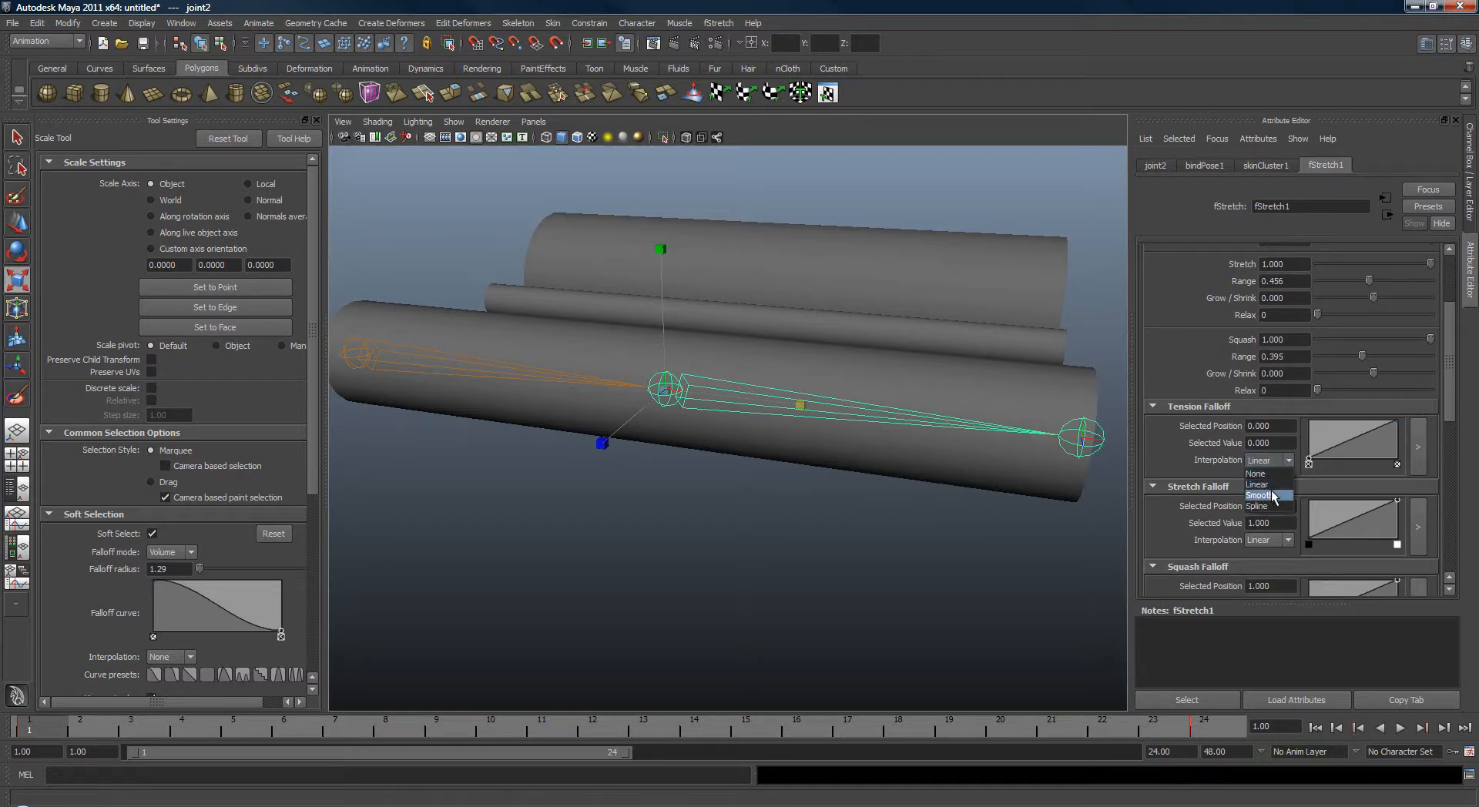
click(1273, 496)
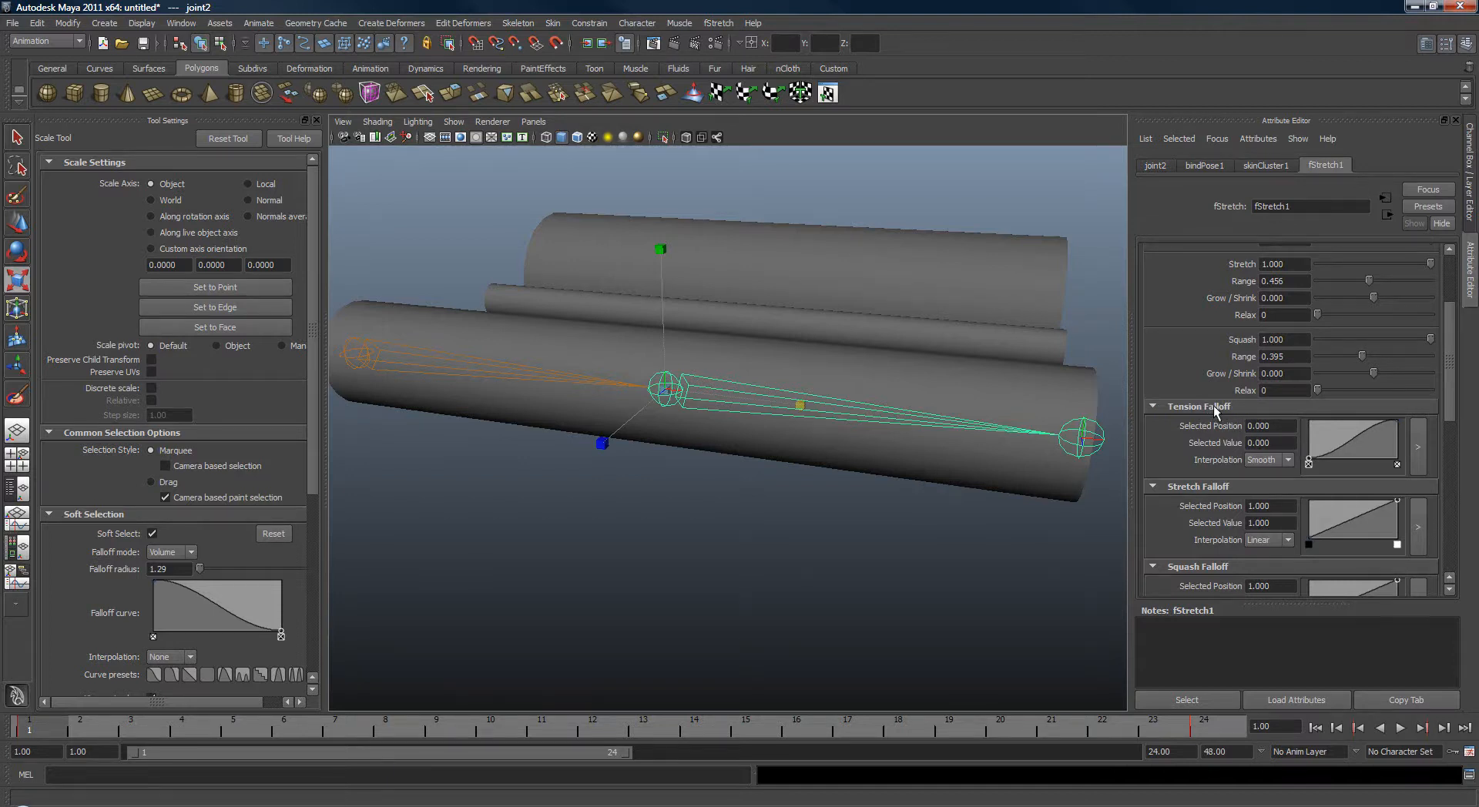
Switch the Tension Falloff interpolation back to Linear and inspect the joint.
scroll(1402, 416, down, 3)
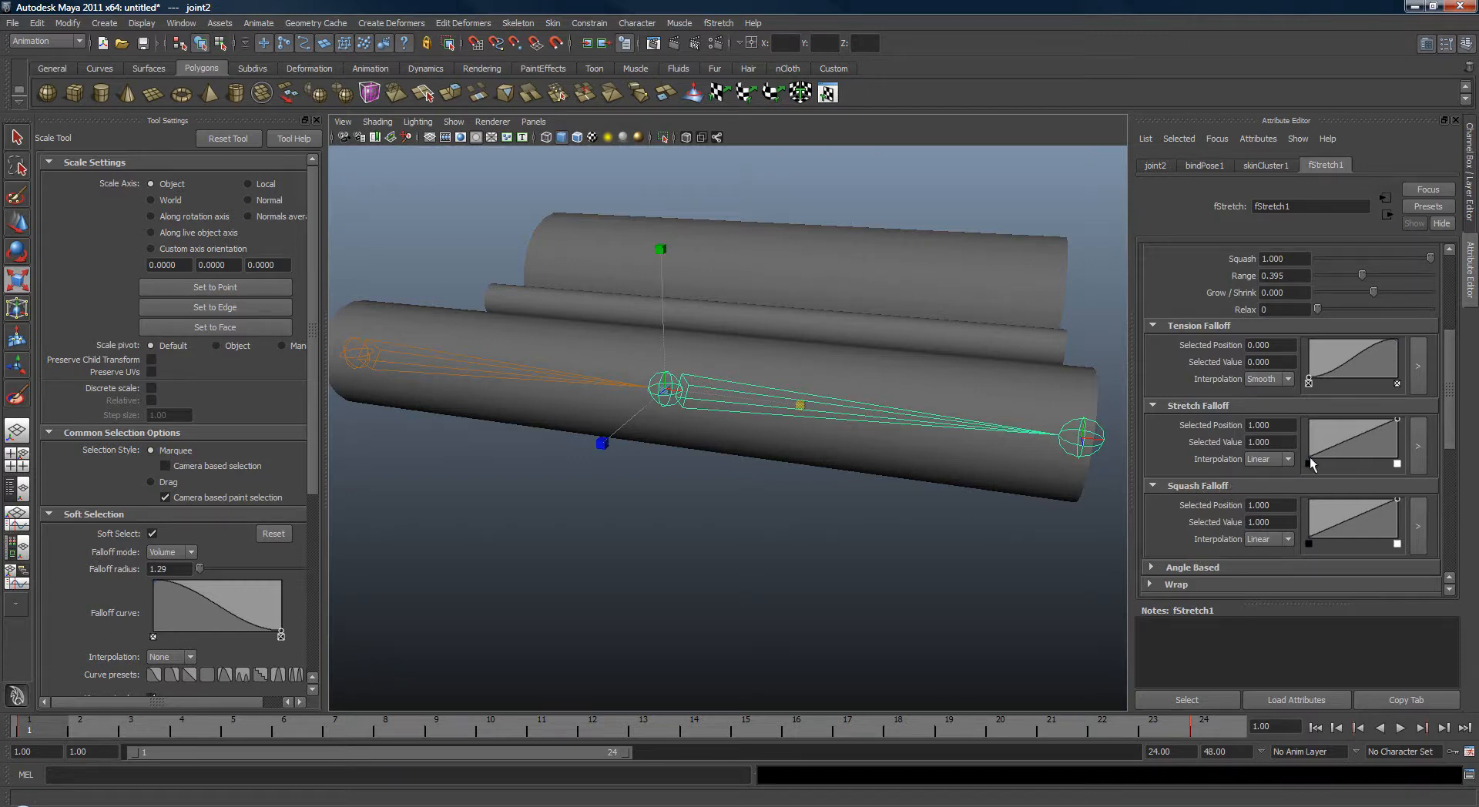
click(1267, 379)
click(1257, 404)
alt+drag(917, 408, 929, 427)
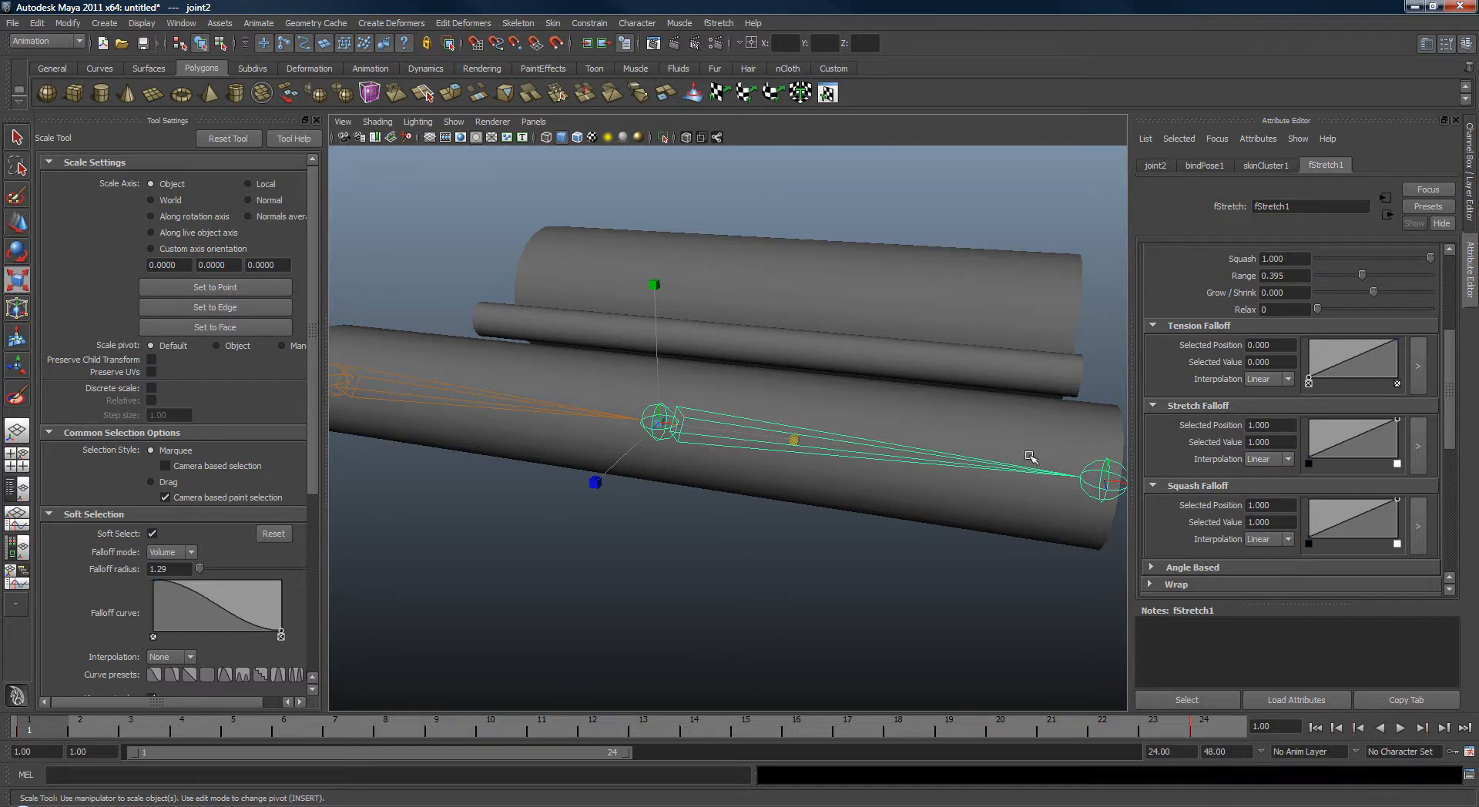
alt+drag(1033, 456, 867, 400)
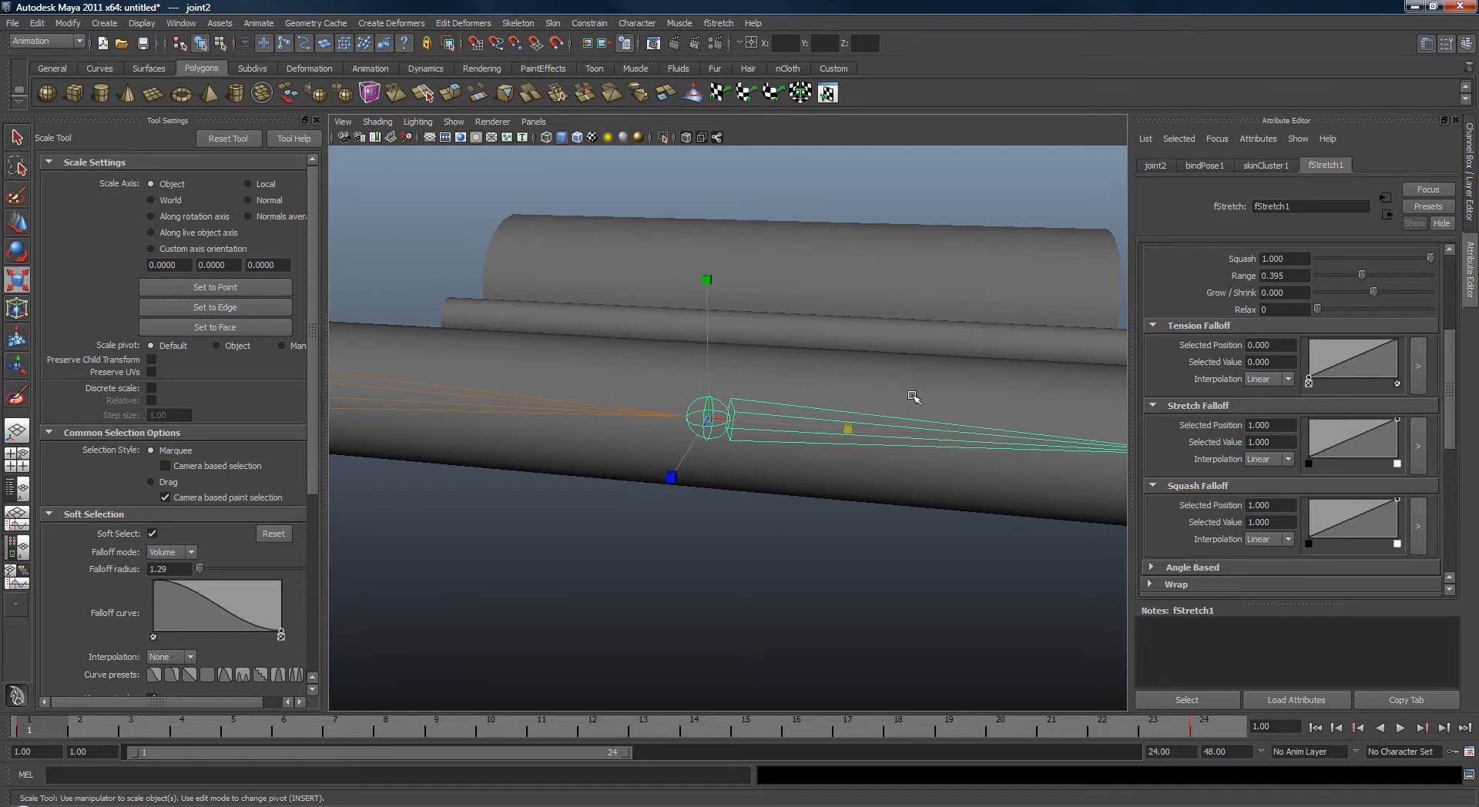
Scale joint2 down further to test the squash deformation.
scroll(1456, 393, up, 1)
drag(1454, 388, 1454, 387)
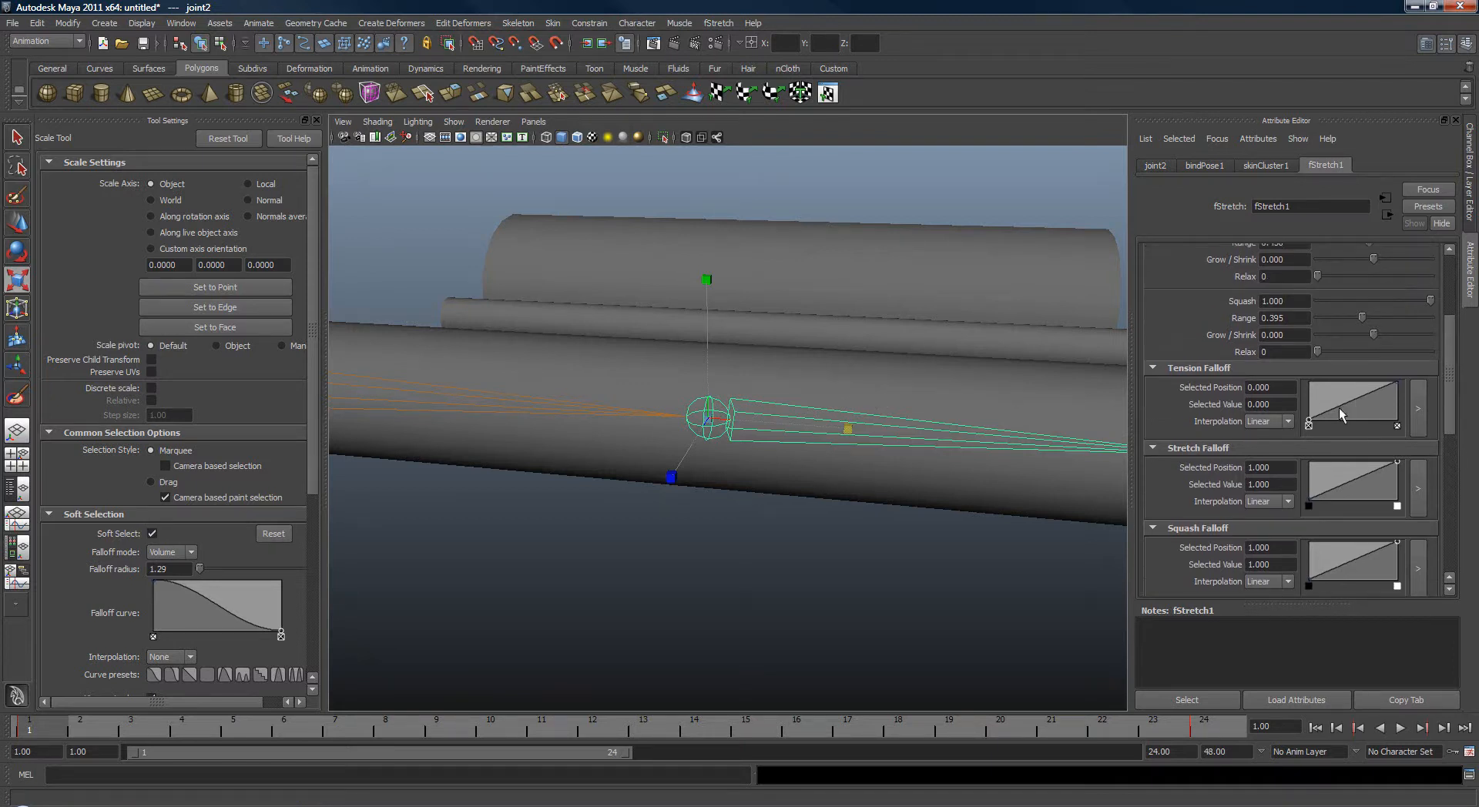
alt+drag(956, 406, 921, 413)
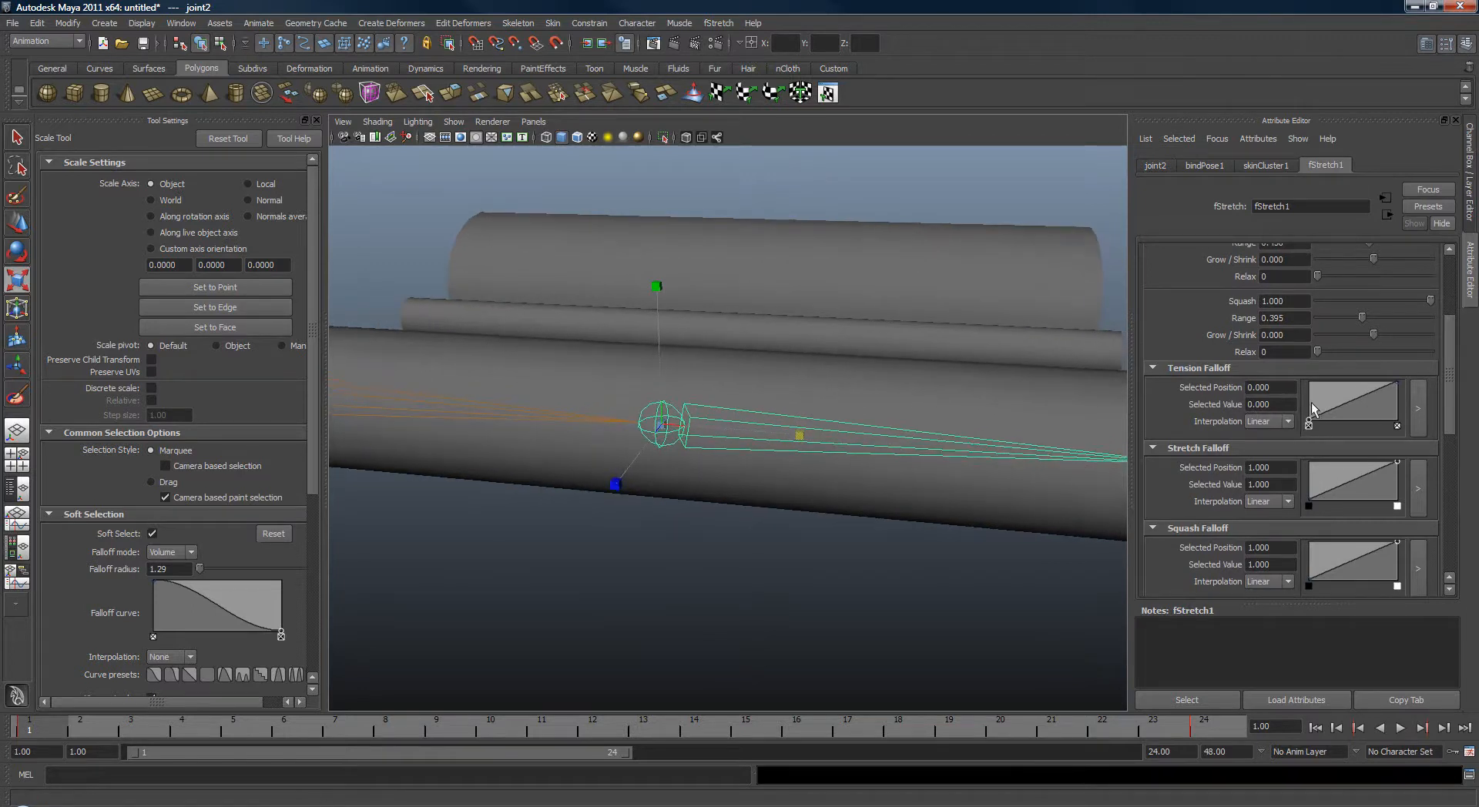
alt+drag(1033, 420, 707, 437)
drag(1451, 364, 1451, 344)
alt+middle_drag(878, 373, 871, 387)
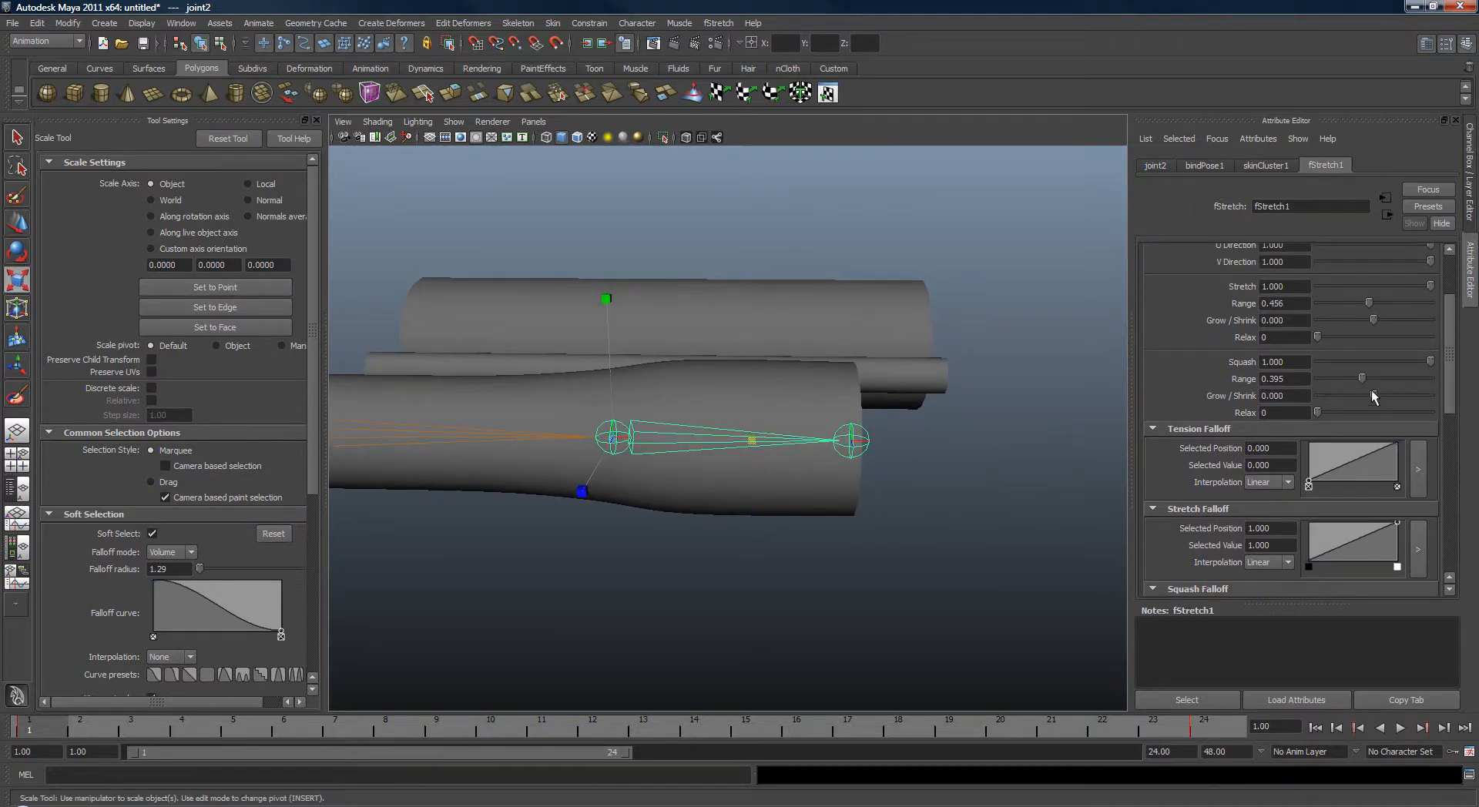
Set the Squash weight to 1.5, trying 1.3 first.
double_click(1284, 361)
text(1.3)
key(Return)
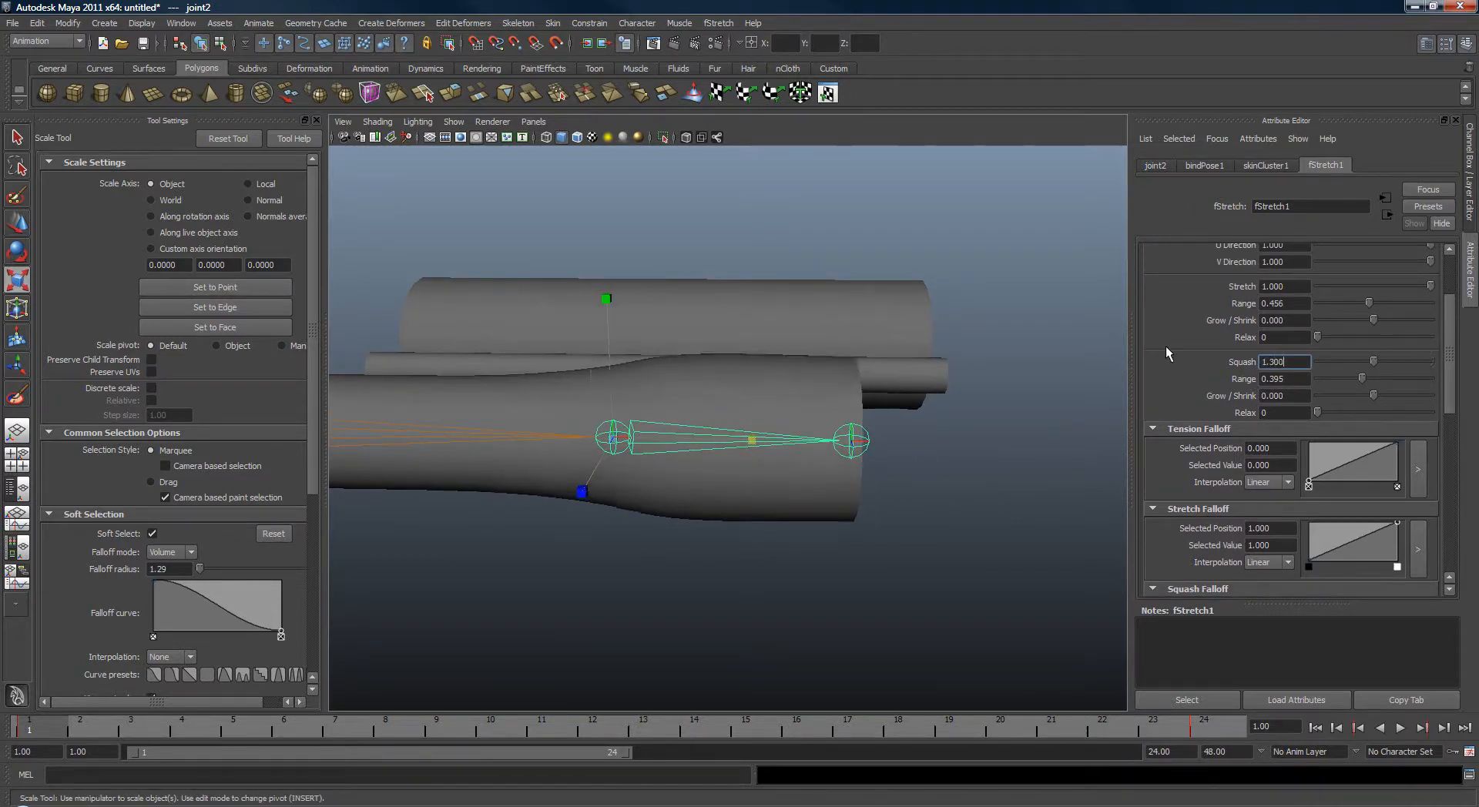
drag(1283, 361, 1156, 362)
text(1.5)
key(Return)
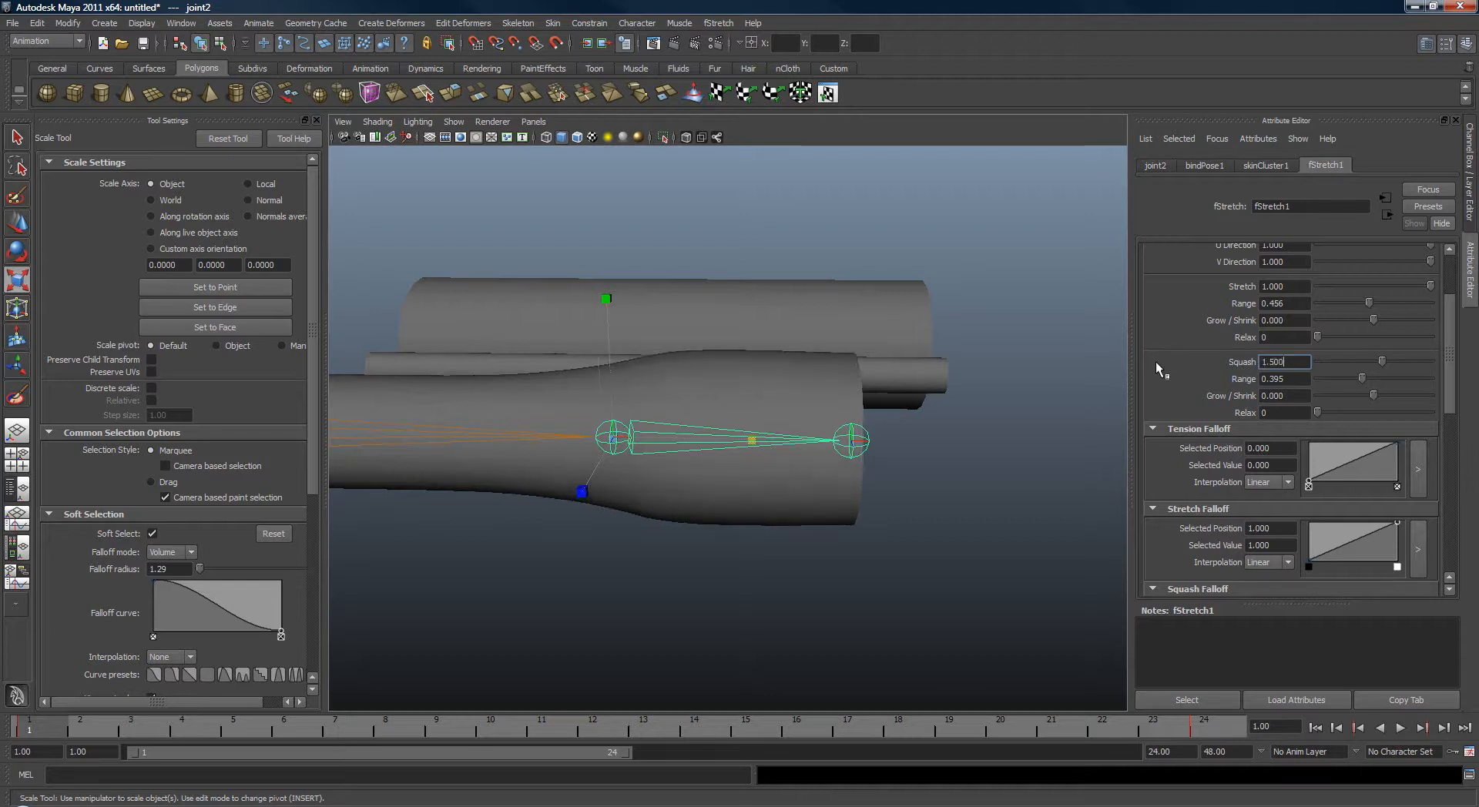
Inspect the squash bulge, then test-scale joint2 and undo the scale.
drag(753, 444, 661, 462)
click(570, 440)
drag(571, 440, 705, 453)
scroll(755, 456, down, 4)
alt+middle_drag(771, 458, 626, 460)
scroll(744, 467, up, 2)
key(q)
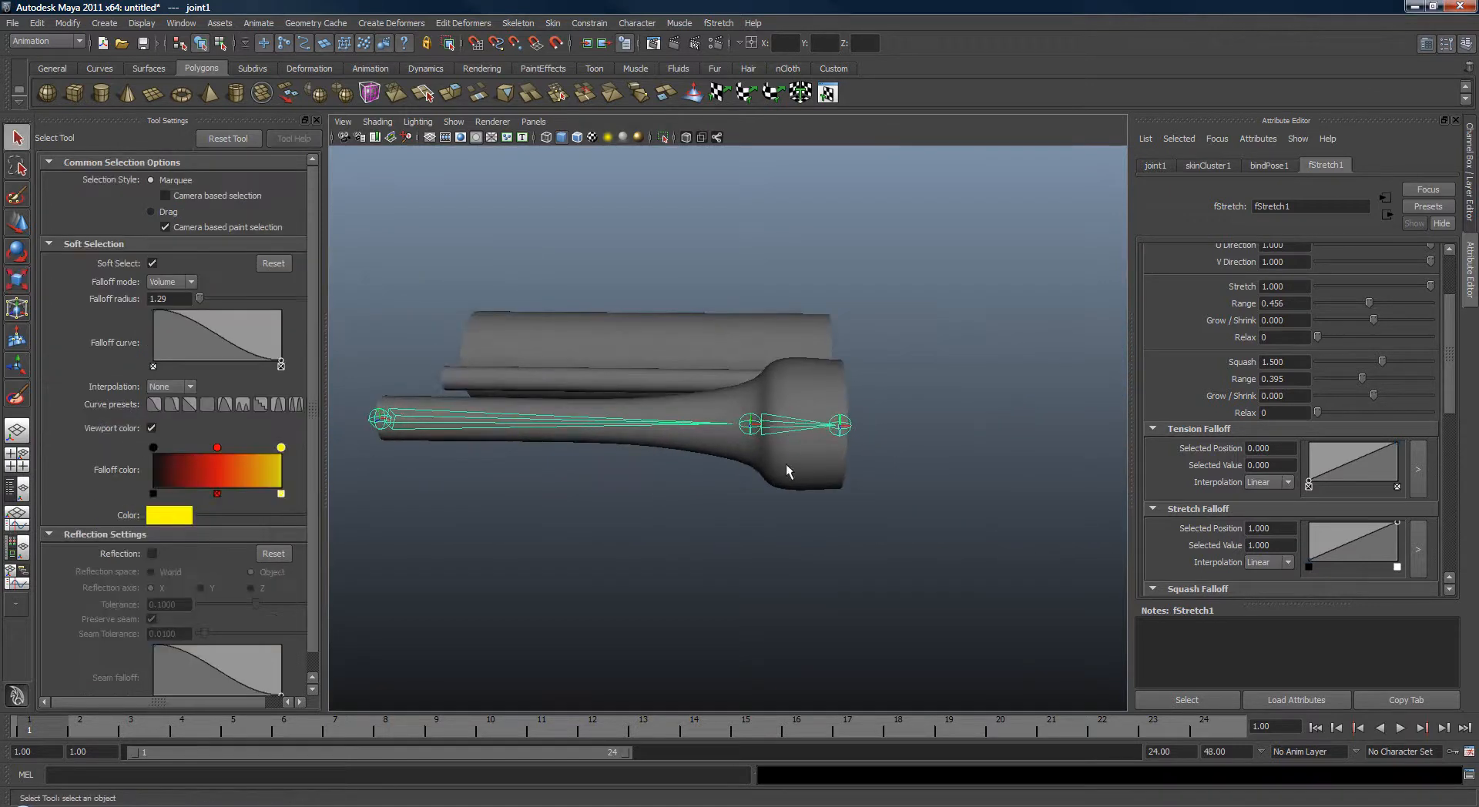
click(803, 431)
key(r)
drag(892, 425, 992, 461)
key(ctrl+z)
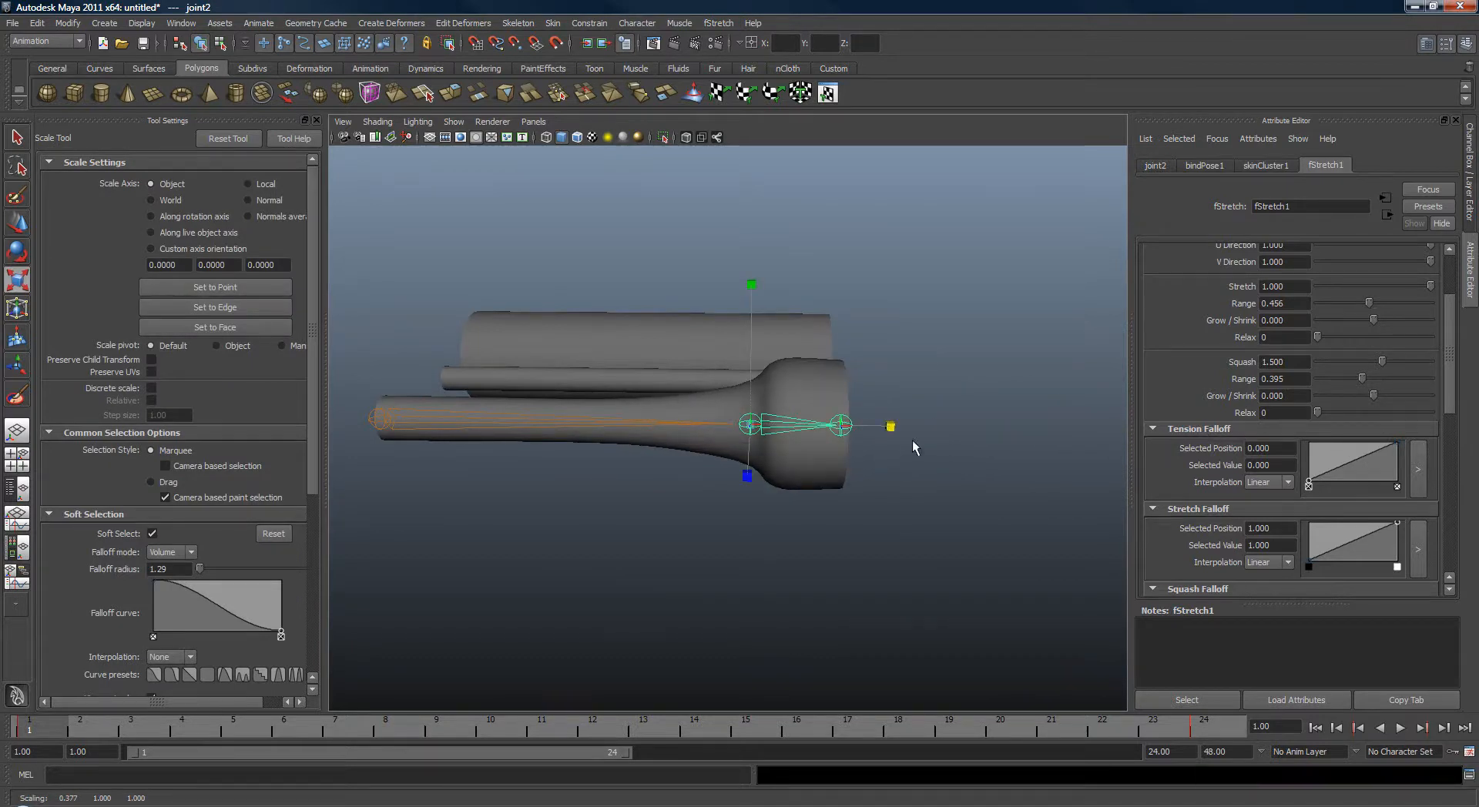
Return the skeleton to its bind pose.
key(q)
click(553, 23)
click(578, 80)
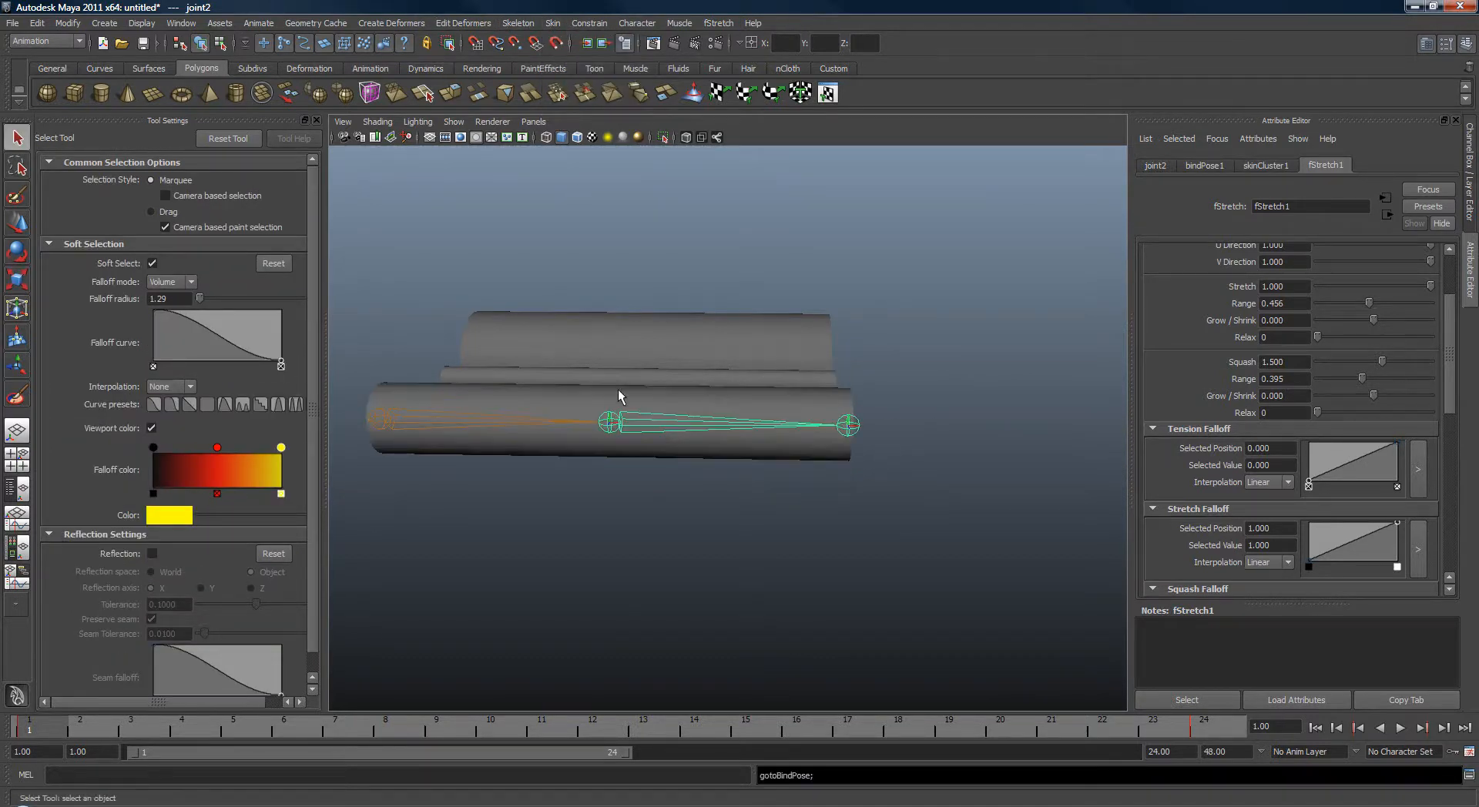
Rotate joint2 upward and scale it to test the bent, stretched deformation.
key(e)
drag(763, 314, 567, 280)
alt+drag(682, 308, 704, 281)
alt+middle_drag(704, 281, 737, 374)
key(r)
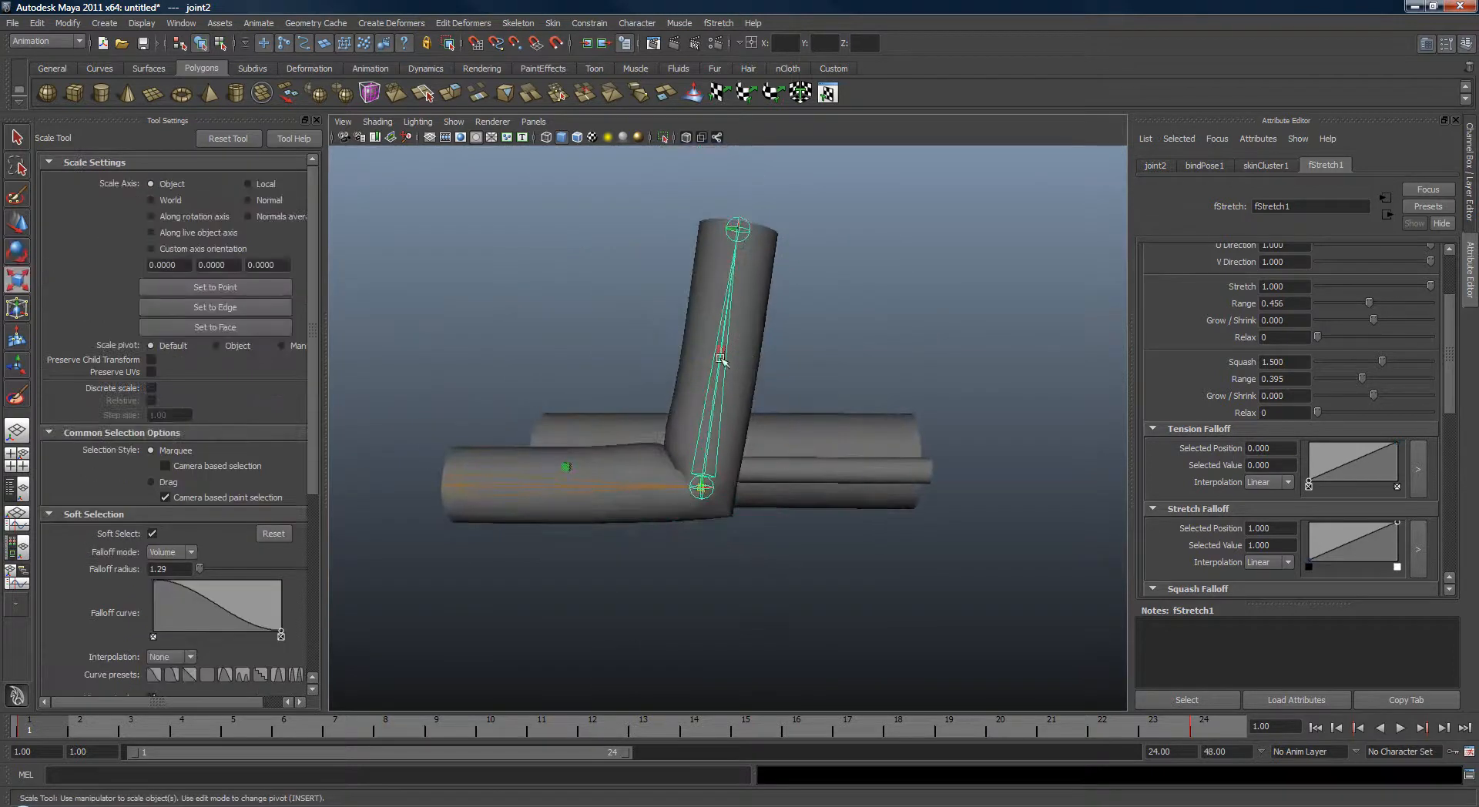
drag(724, 347, 728, 308)
Reselect joint2 and rotate it to a shallower bend of about 32 degrees.
click(571, 493)
mouse_move(591, 487)
mouse_down()
mouse_move(660, 488)
mouse_move(558, 491)
mouse_move(587, 490)
mouse_up()
key(q)
click(719, 410)
key(e)
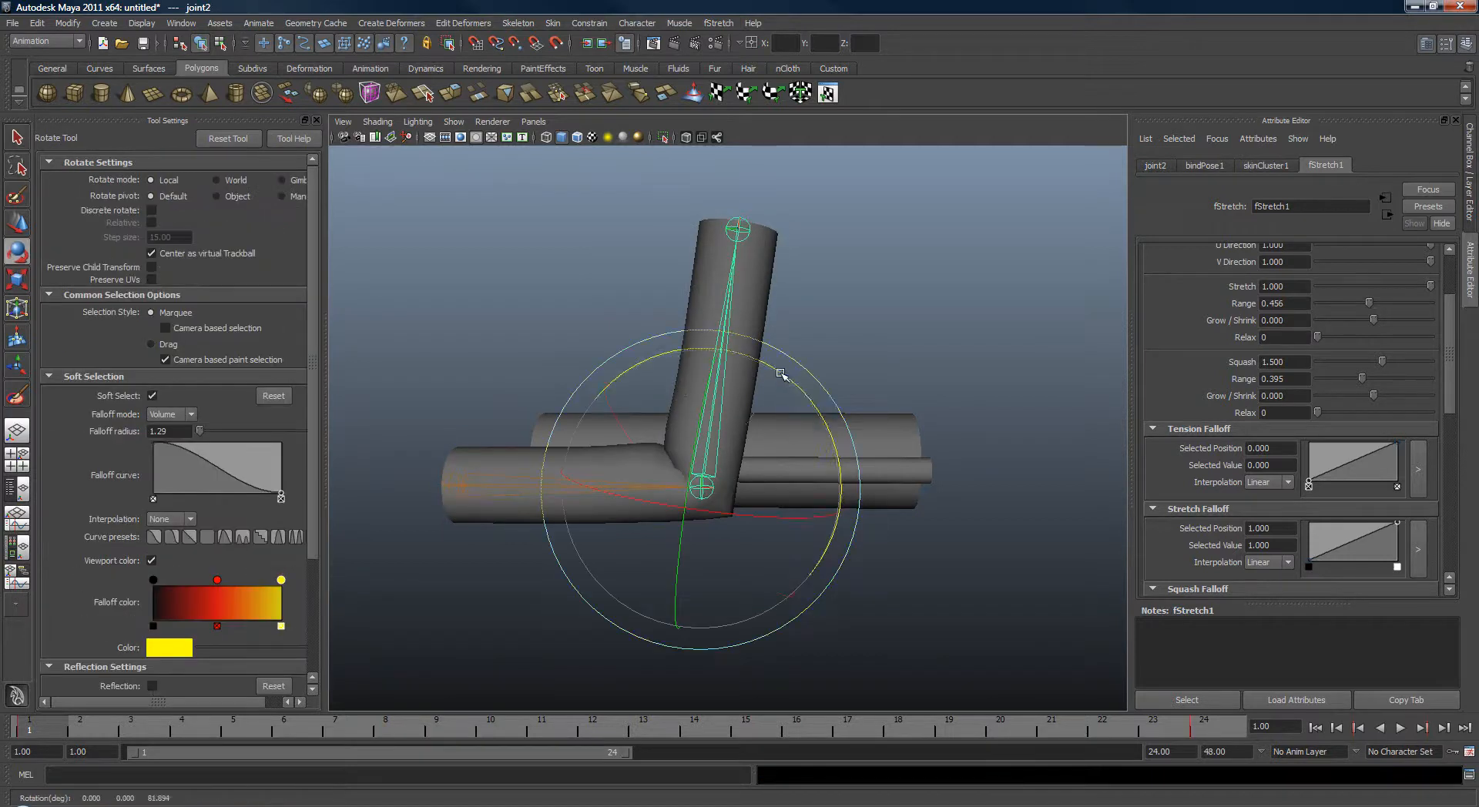
drag(779, 370, 821, 501)
key(r)
key(q)
scroll(747, 452, up, 3)
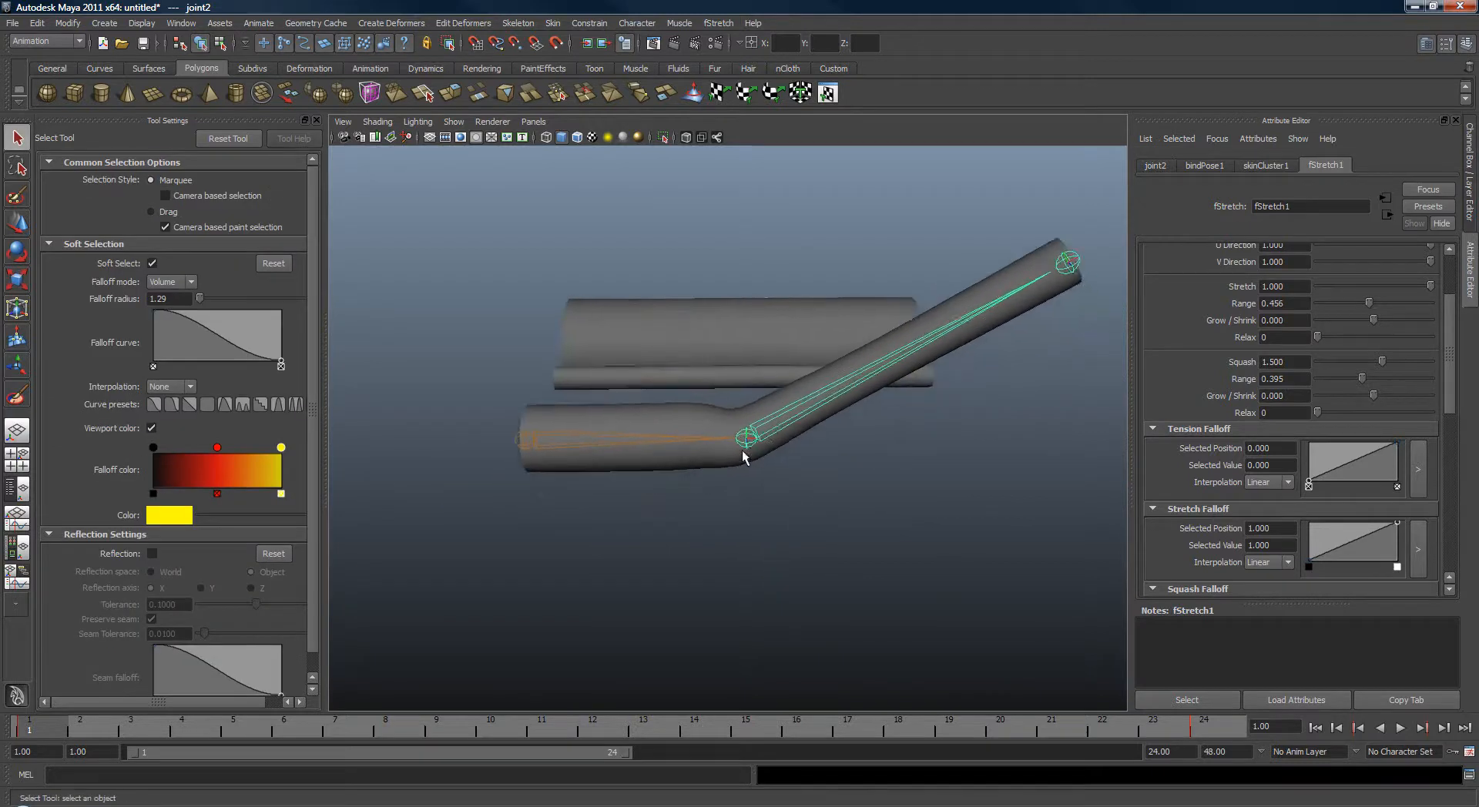
Select joint2 and display its channel values.
mouse_move(691, 453)
alt+mouse_down()
mouse_move(664, 472)
mouse_move(690, 482)
alt+mouse_up()
click(698, 457)
click(765, 422)
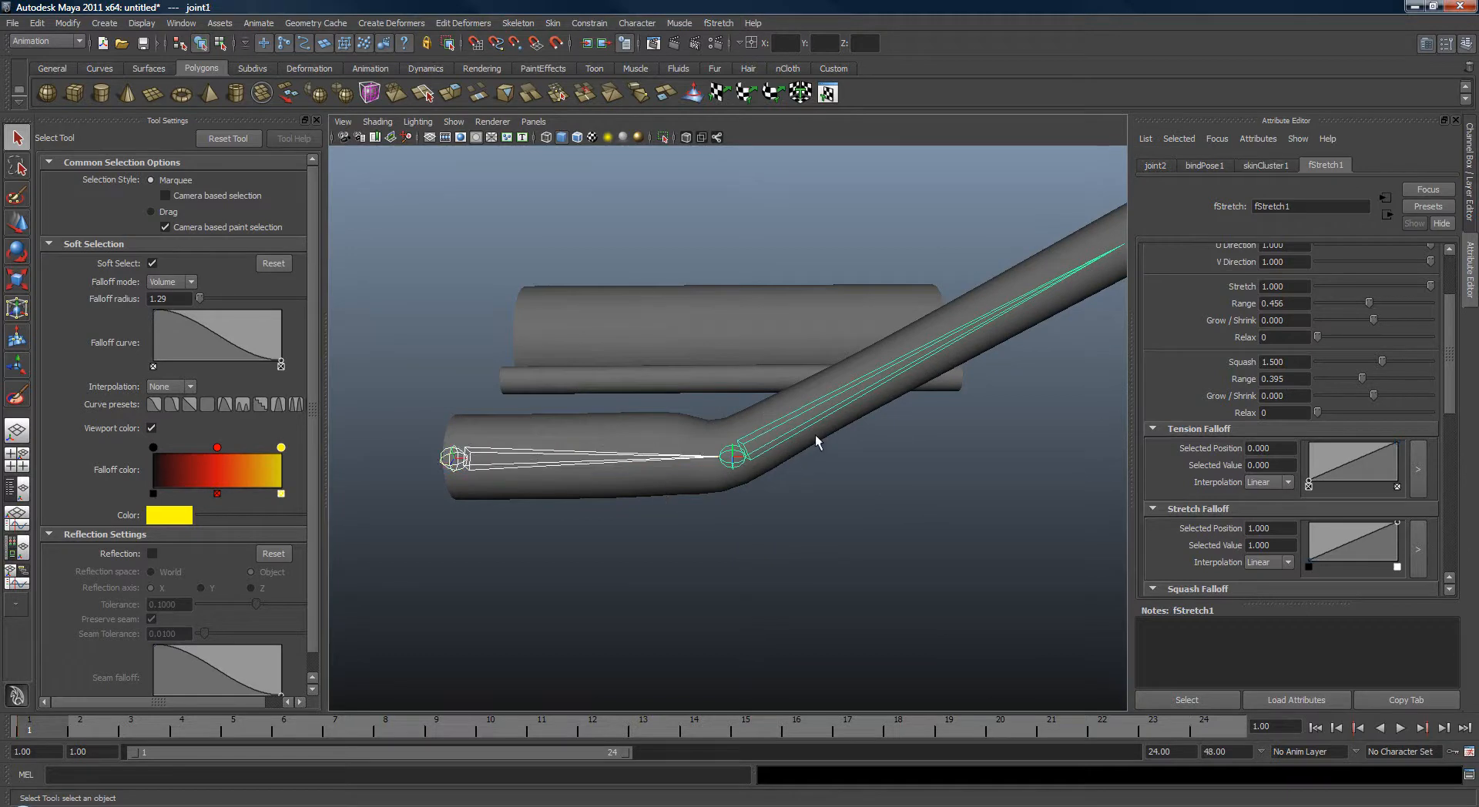
alt+drag(815, 439, 809, 451)
key(ctrl+a)
alt+right_drag(809, 452, 846, 491)
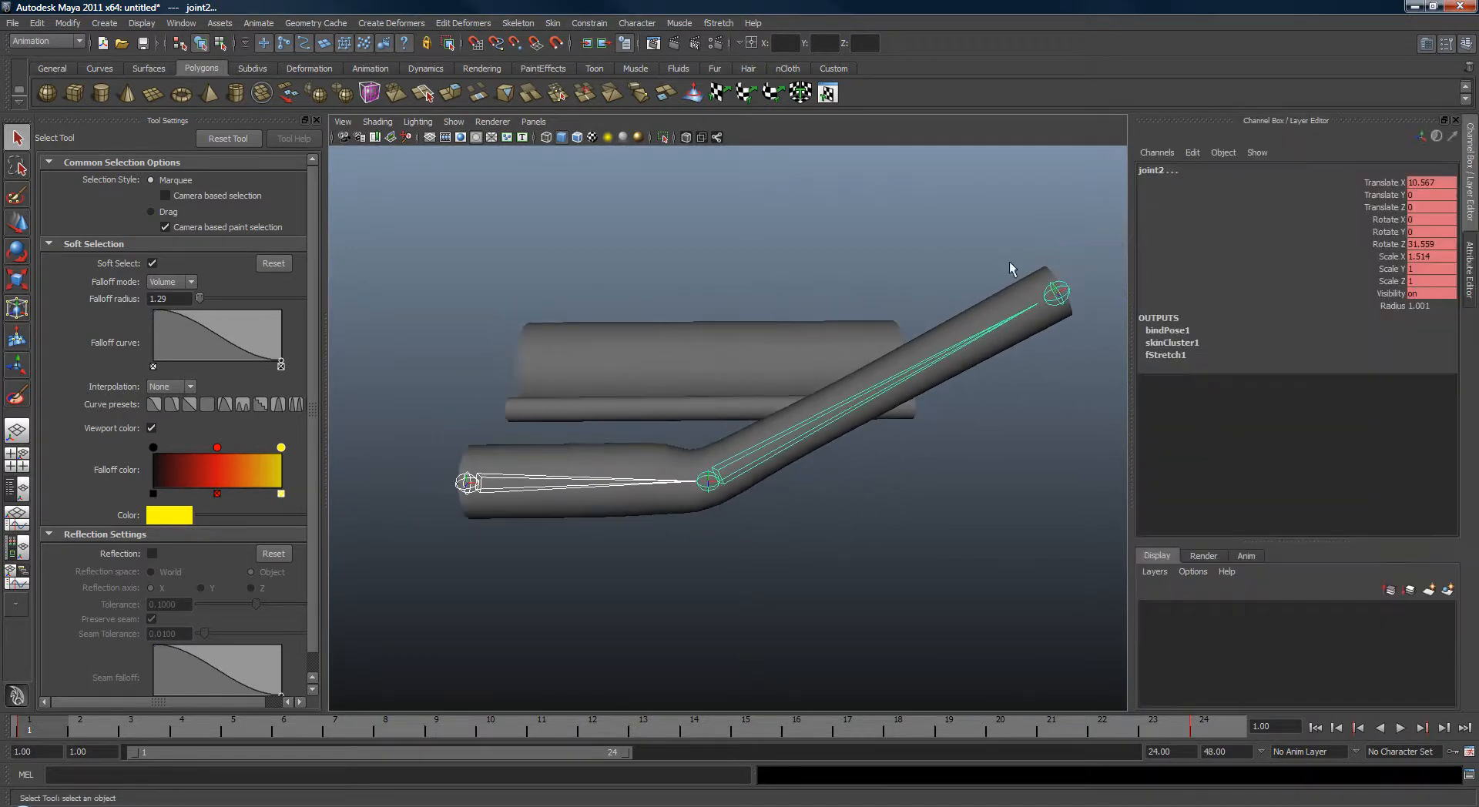
Select the cylinder and examine its wireframe deformation around the bent joint.
alt+middle_drag(704, 454, 727, 435)
alt+right_drag(727, 434, 791, 464)
alt+middle_drag(791, 471, 773, 490)
alt+drag(773, 491, 806, 429)
click(932, 315)
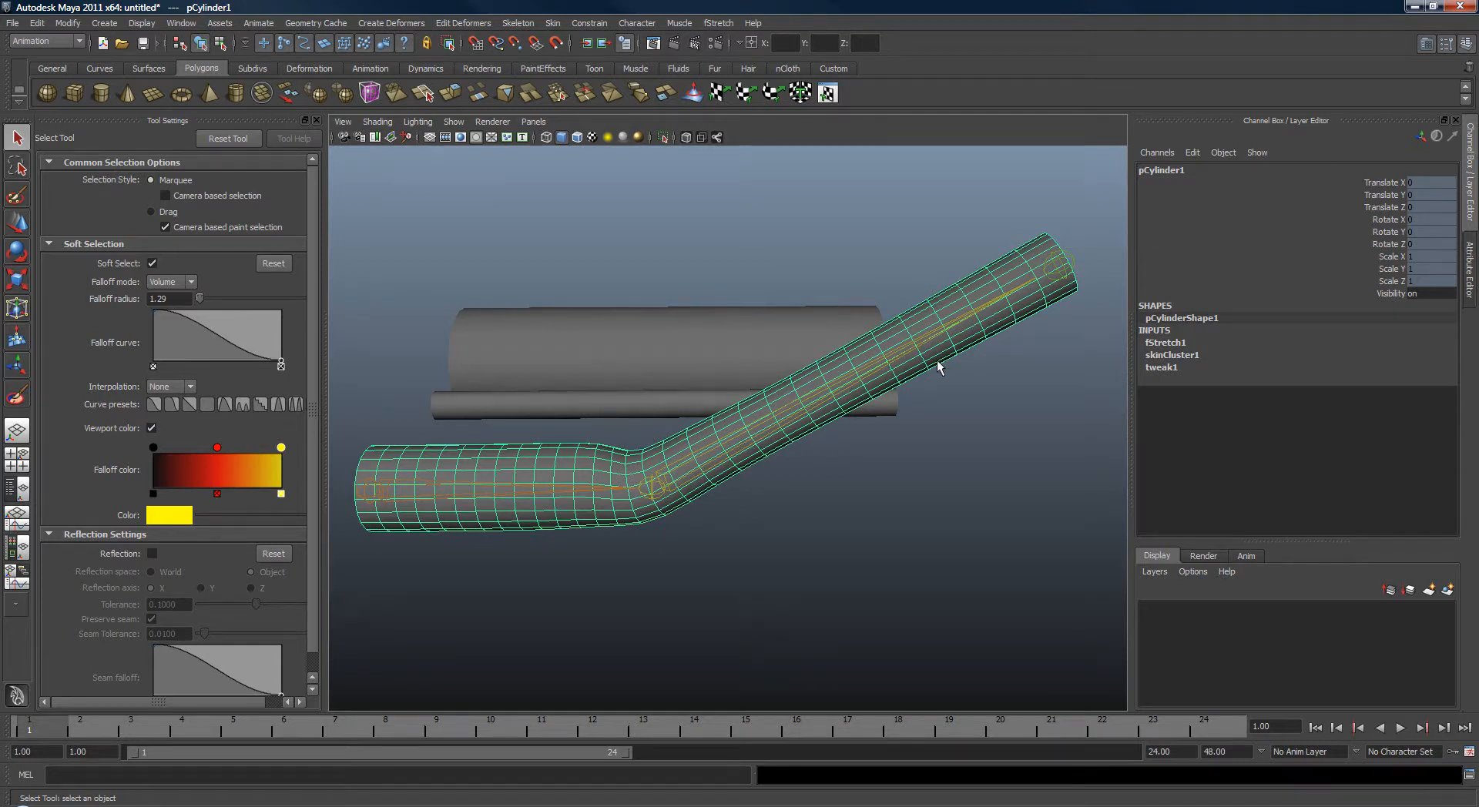
alt+middle_drag(907, 396, 972, 399)
scroll(942, 399, up, 1)
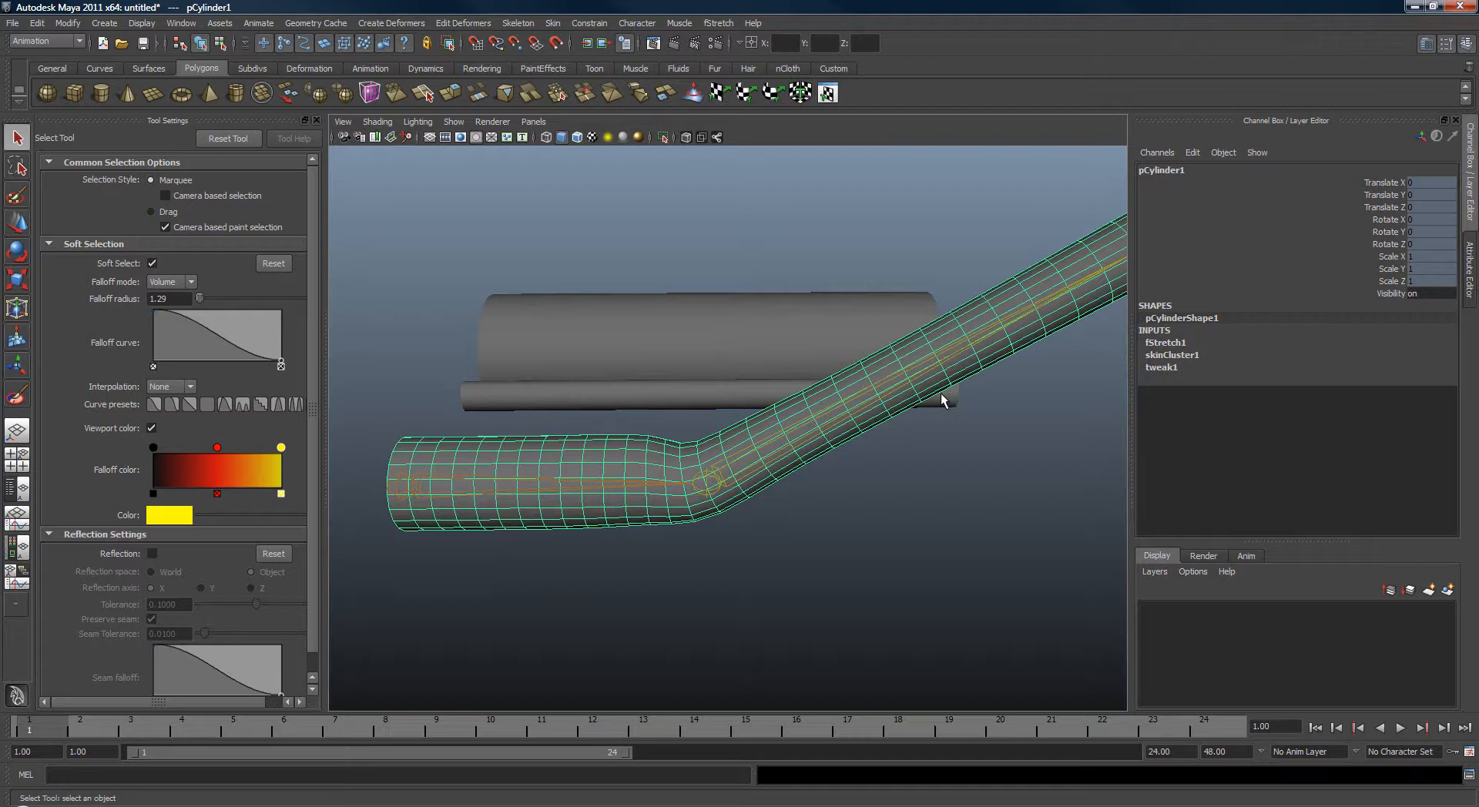
mouse_move(871, 409)
alt+middle_down()
mouse_move(863, 399)
mouse_move(889, 406)
alt+middle_up()
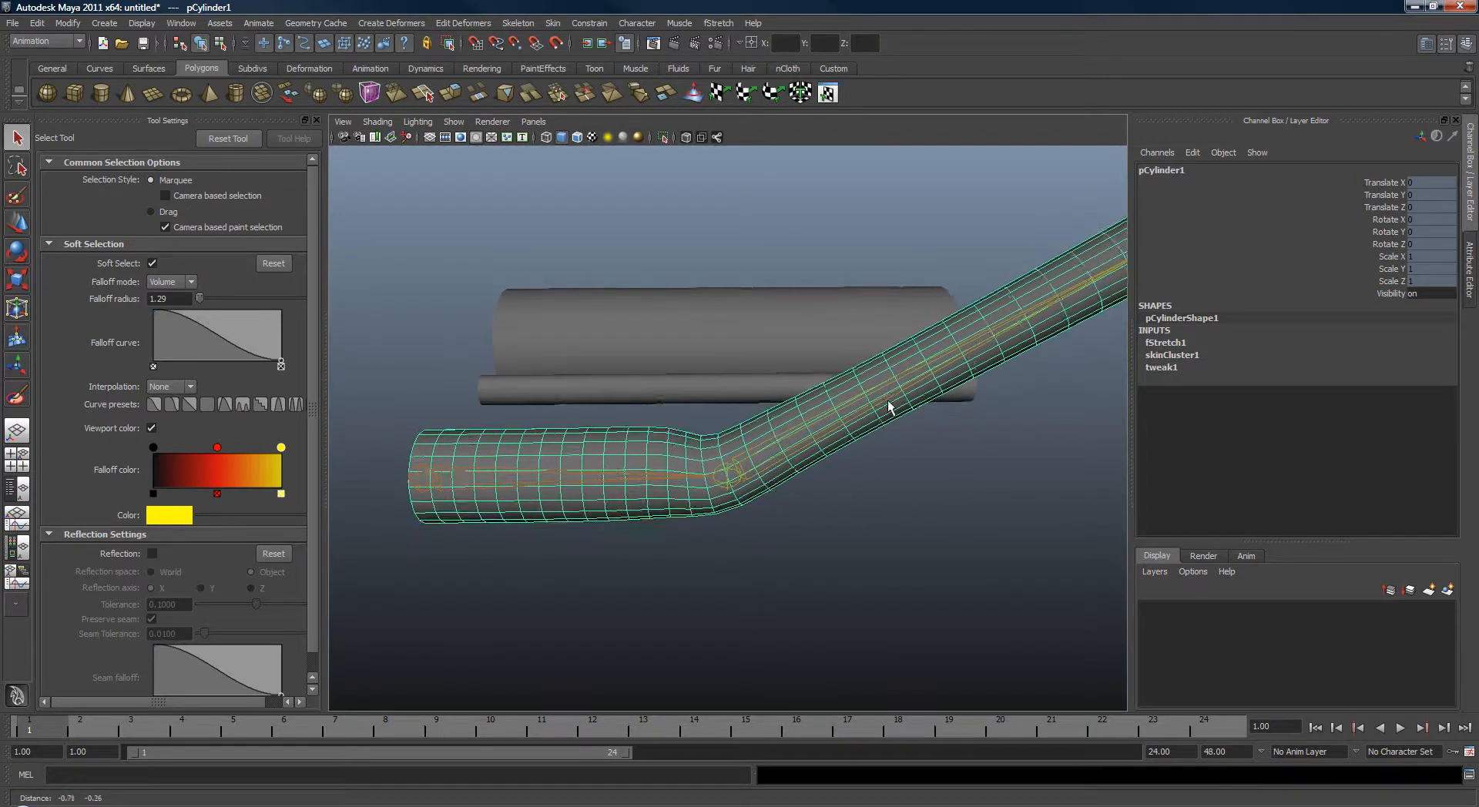